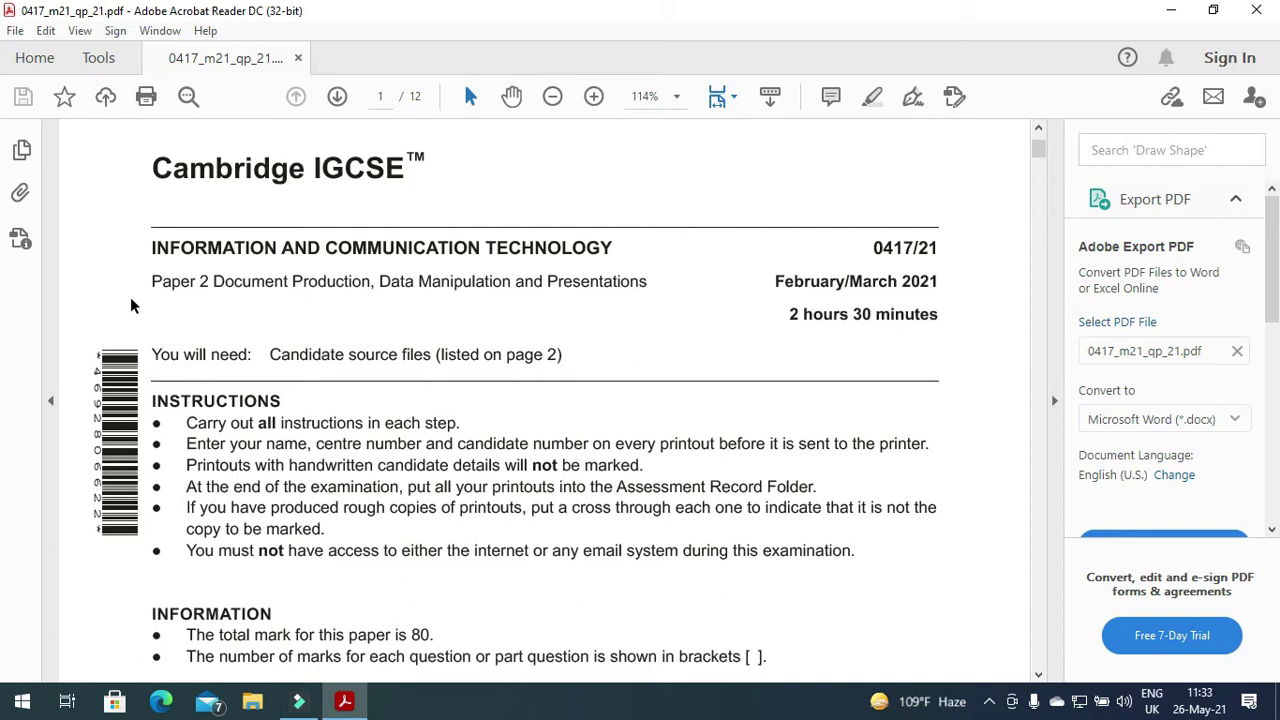
Highlight 'Document Production' and the list of supplied source files in the exam paper.
left_click_drag(215, 285, 338, 300)
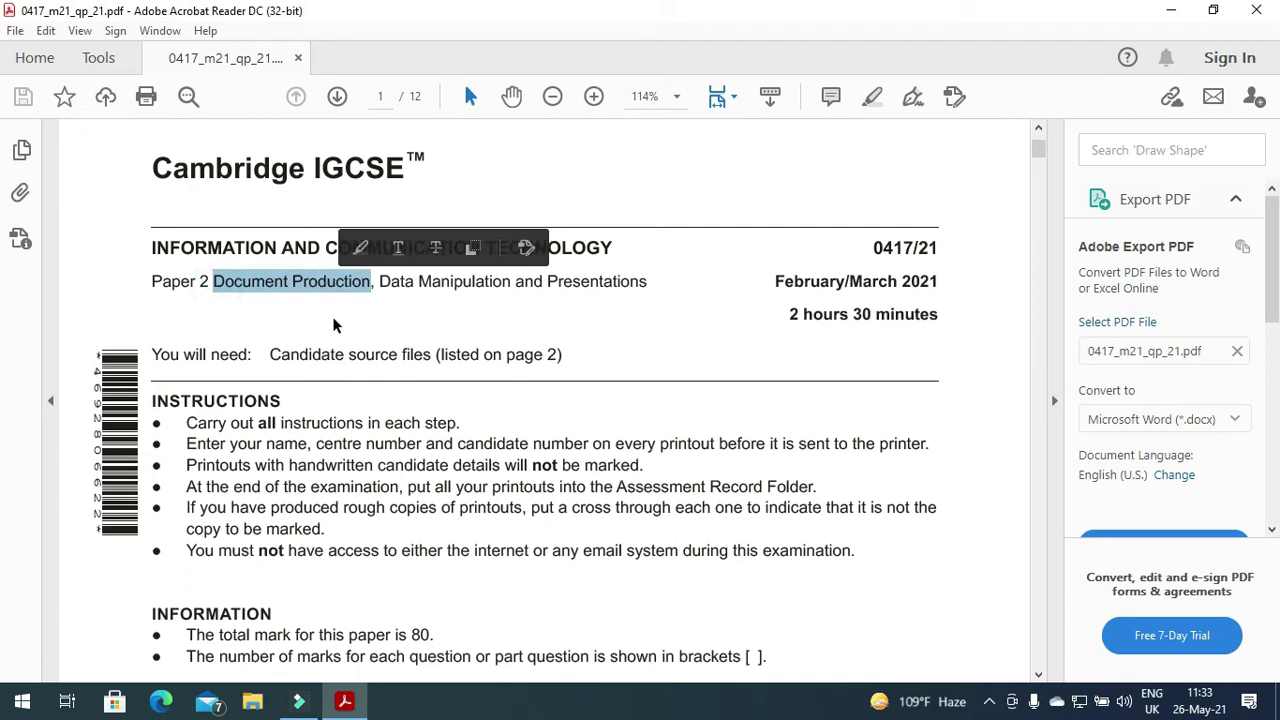
scroll(323, 323, "down", 5)
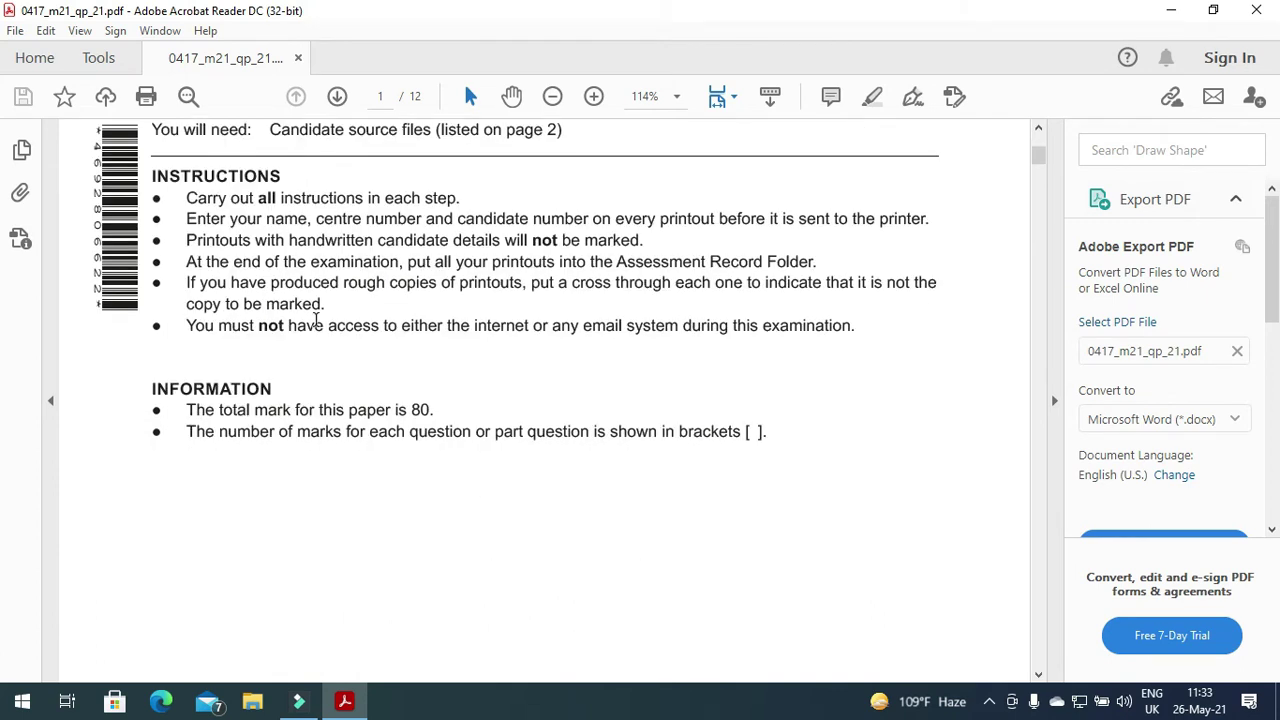
scroll(316, 320, "down", 15)
scroll(314, 322, "down", 6)
left_click_drag(130, 310, 297, 468)
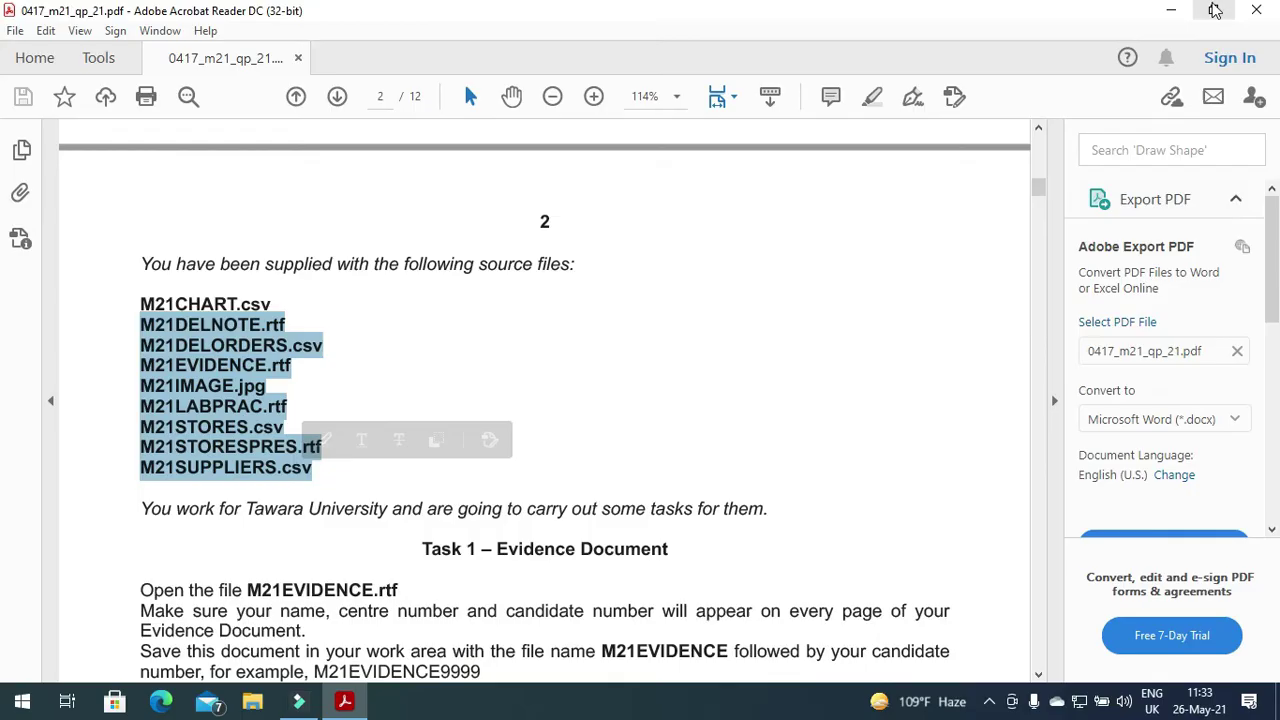
Check the 2021 march 21 folder on the desktop, then return to the exam paper.
left_click(1168, 9)
double_click(878, 42)
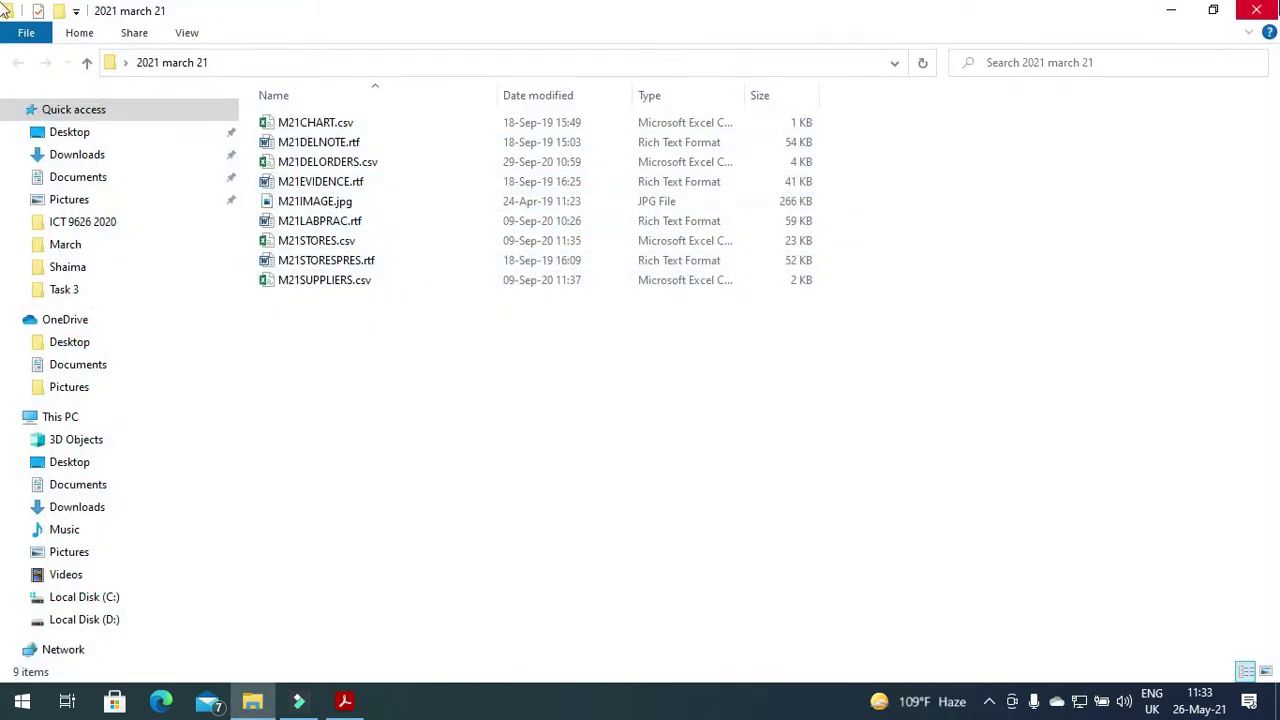
left_click(1256, 10)
left_click(344, 701)
Mark the Task 1 text and the file name M21EVIDENCE.rtf, then open File Explorer.
scroll(292, 569, "down", 3)
scroll(292, 569, "down", 1)
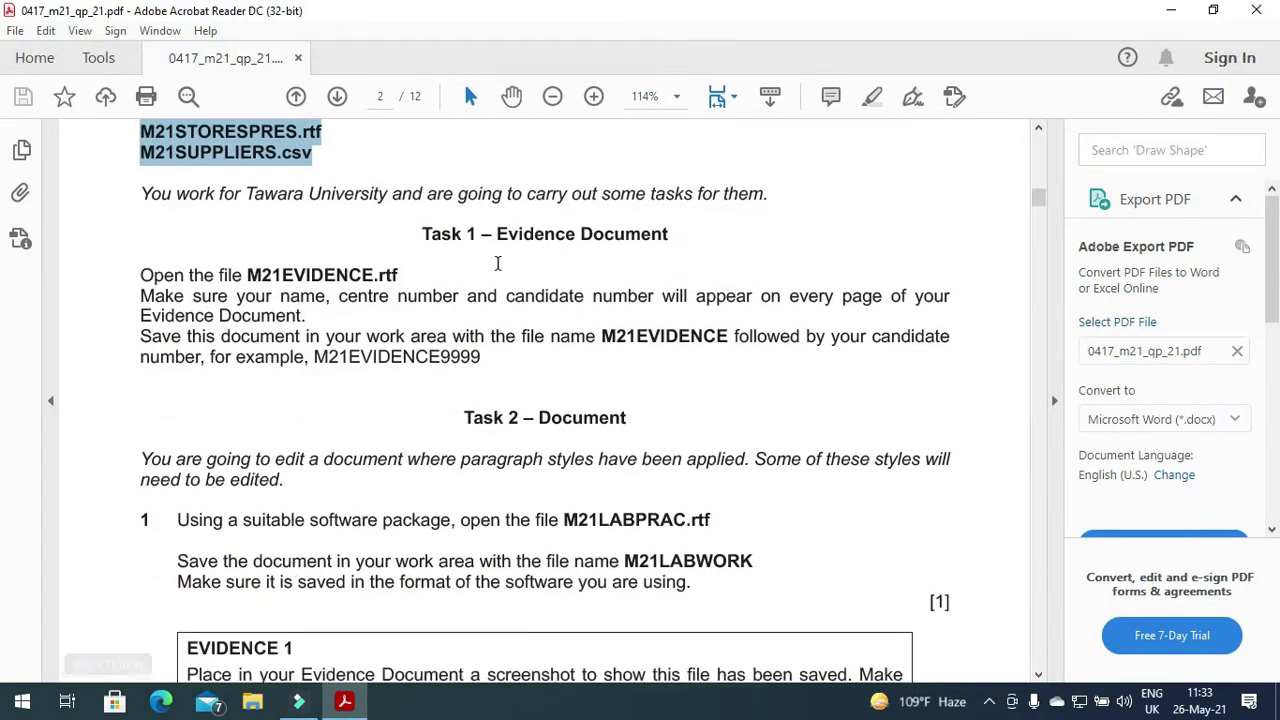
left_click_drag(420, 234, 672, 236)
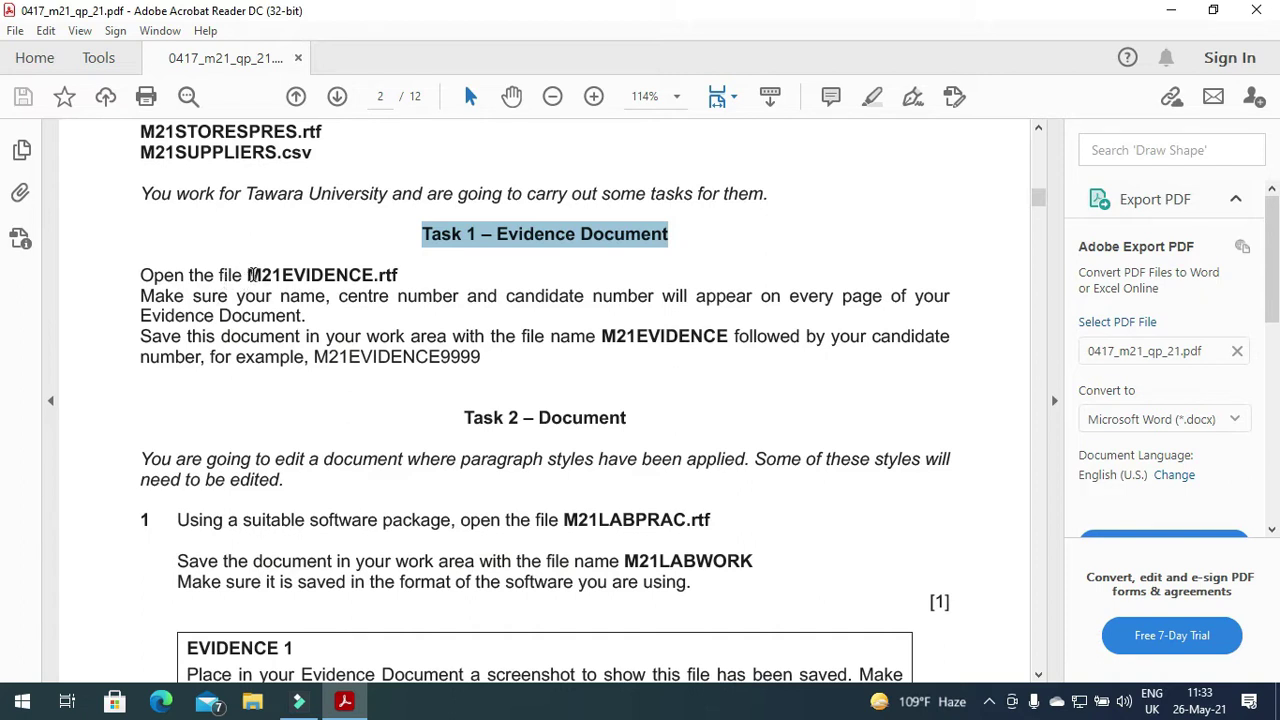
left_click_drag(249, 276, 399, 276)
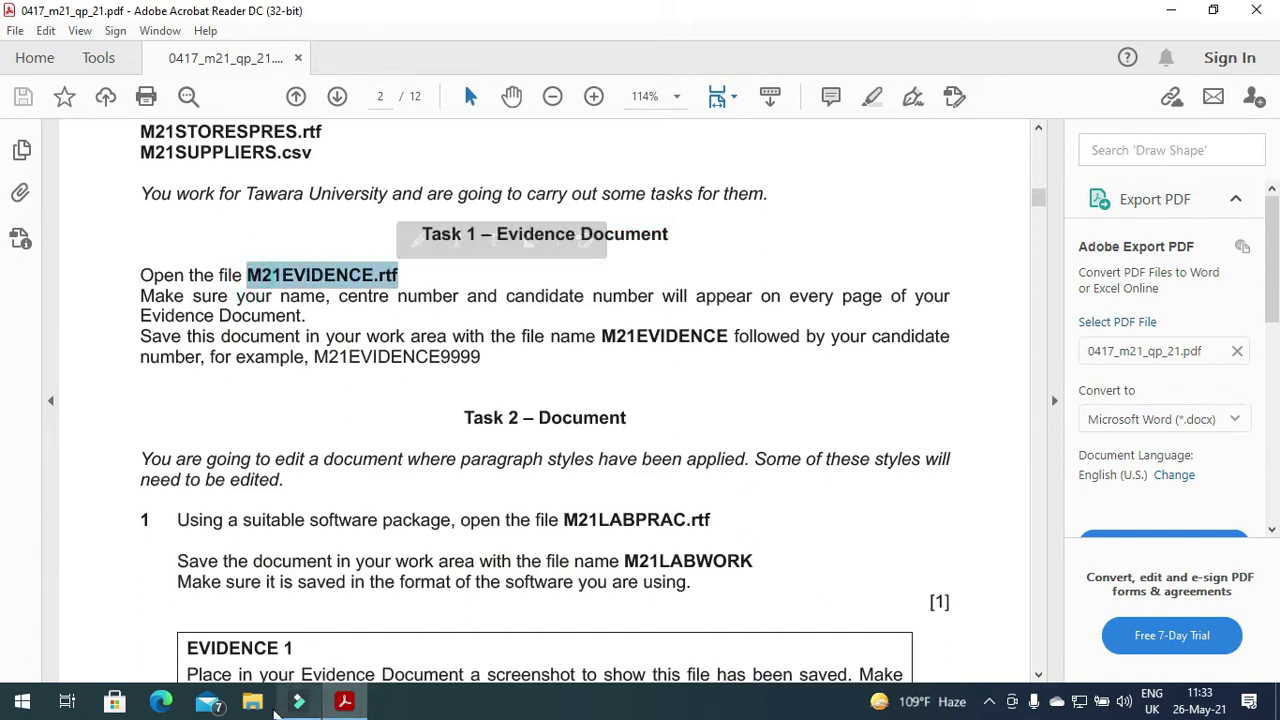
left_click(253, 702)
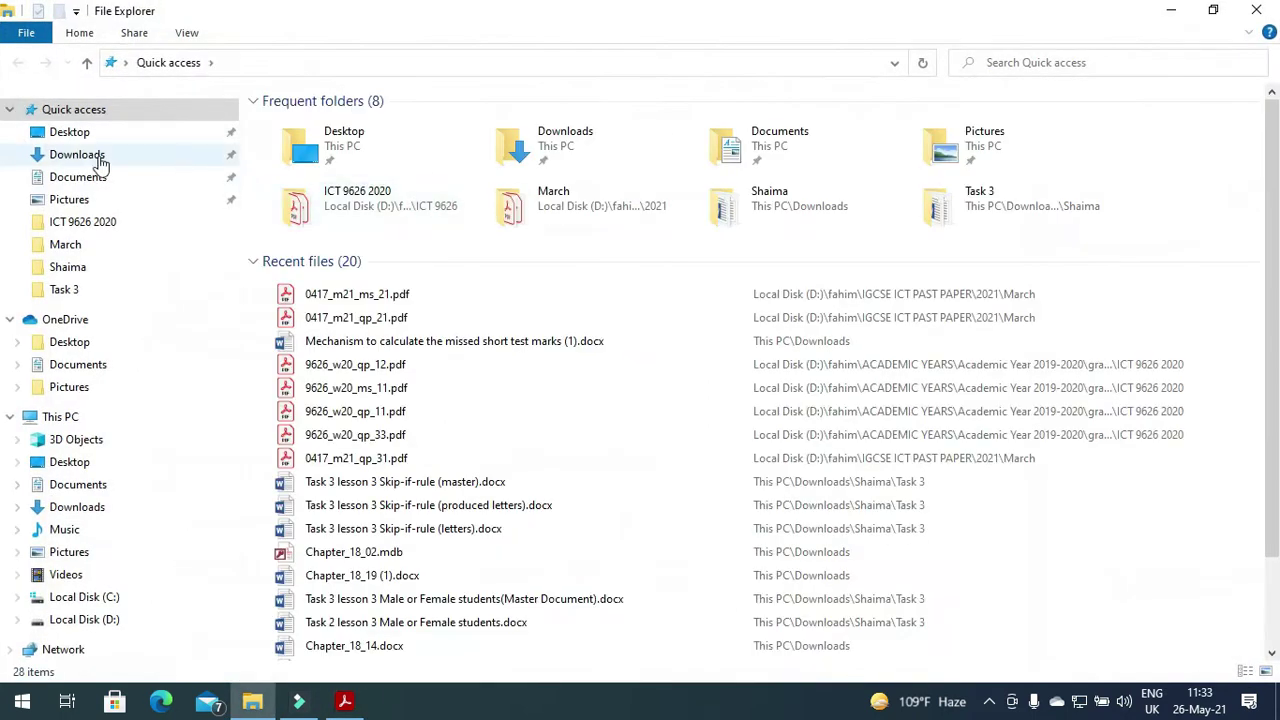
Open M21EVIDENCE.rtf from Desktop > 2021 march 21 in Word, dismissing the activation prompt.
left_click(92, 156)
left_click(82, 133)
left_click(307, 122)
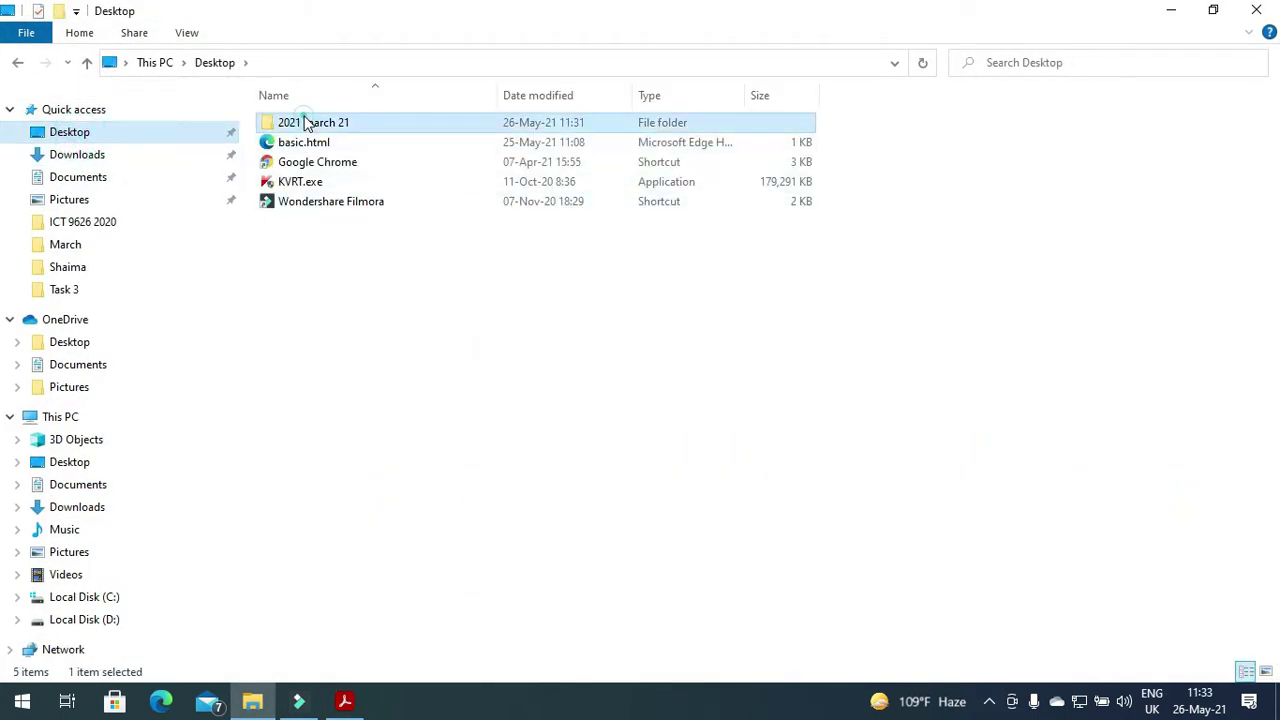
double_click(307, 122)
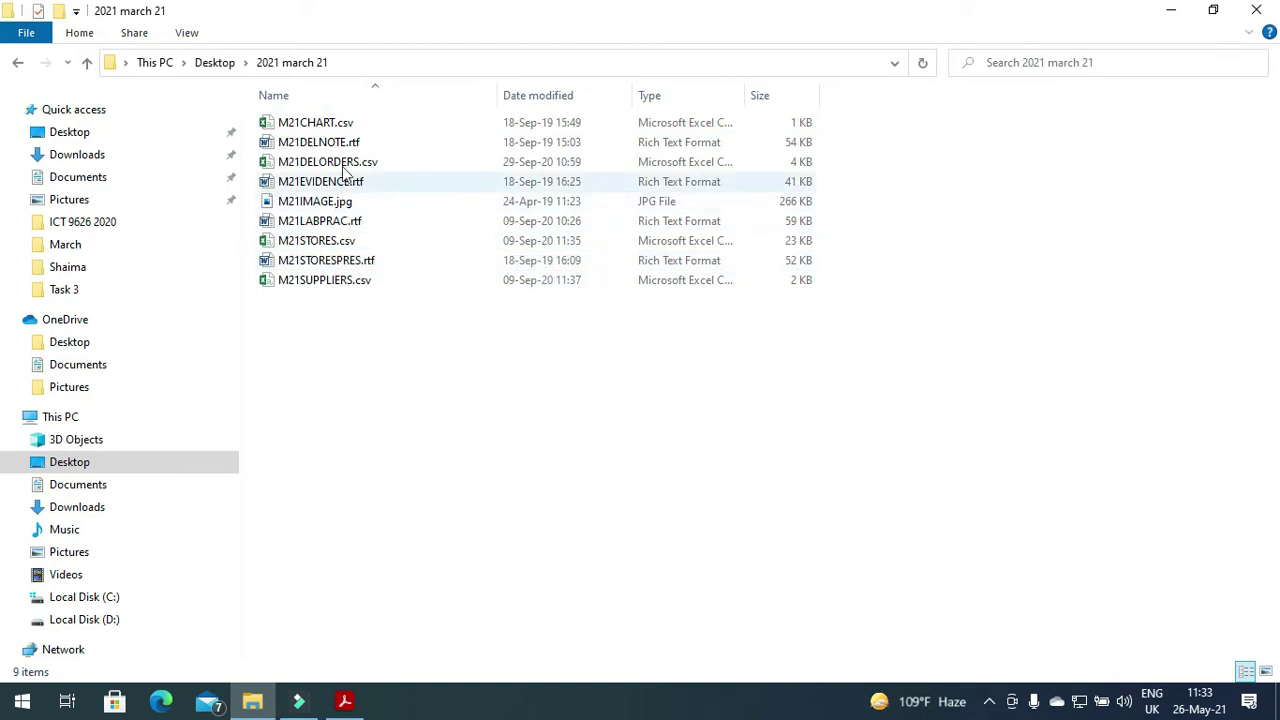
double_click(328, 184)
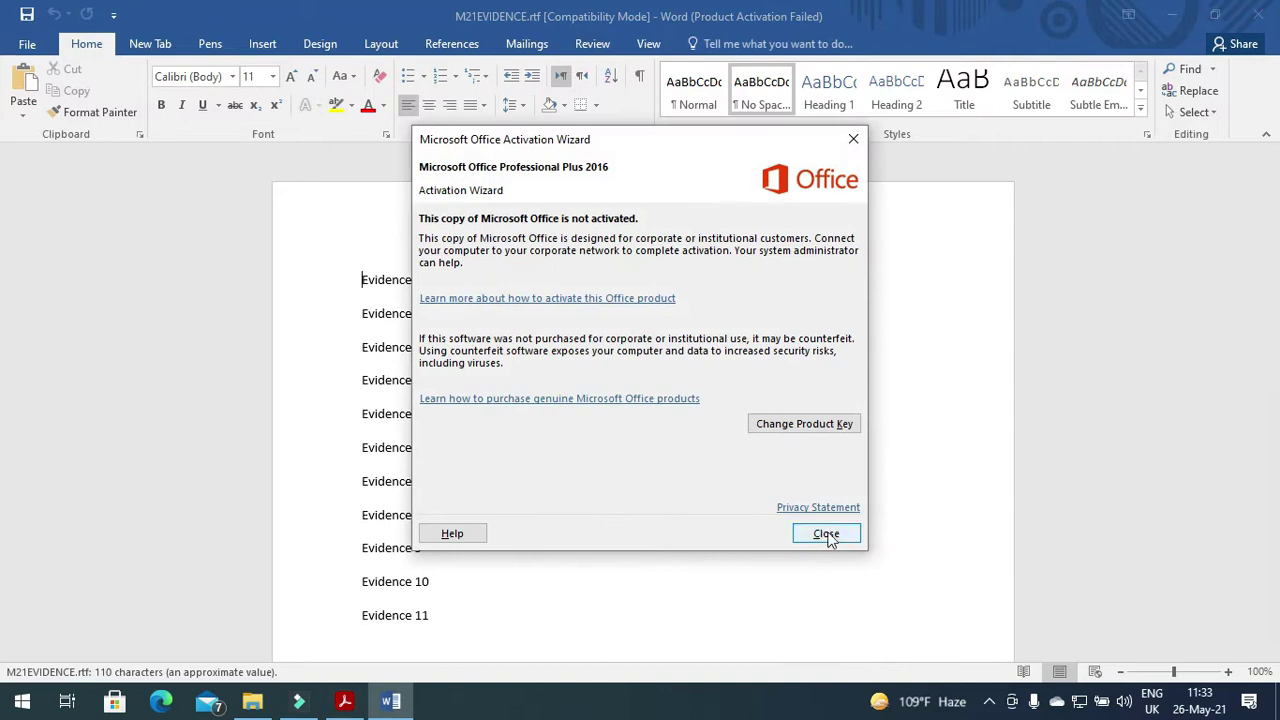
left_click(827, 531)
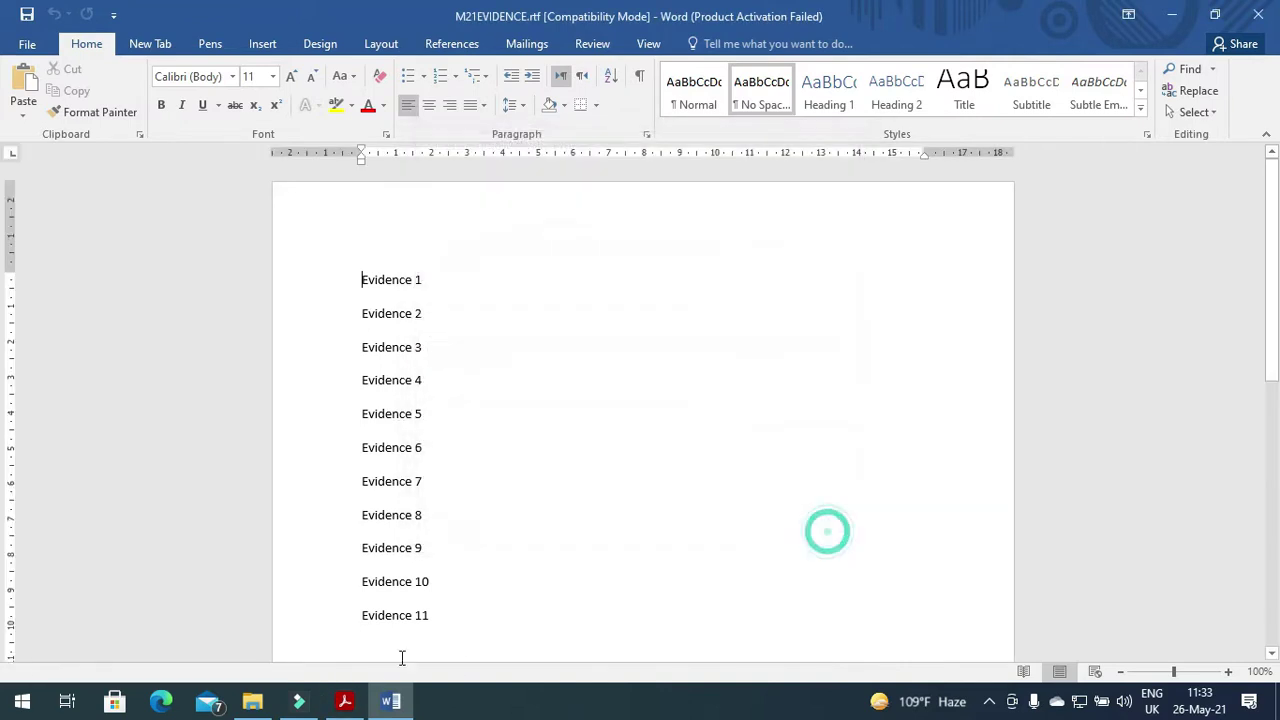
left_click(352, 702)
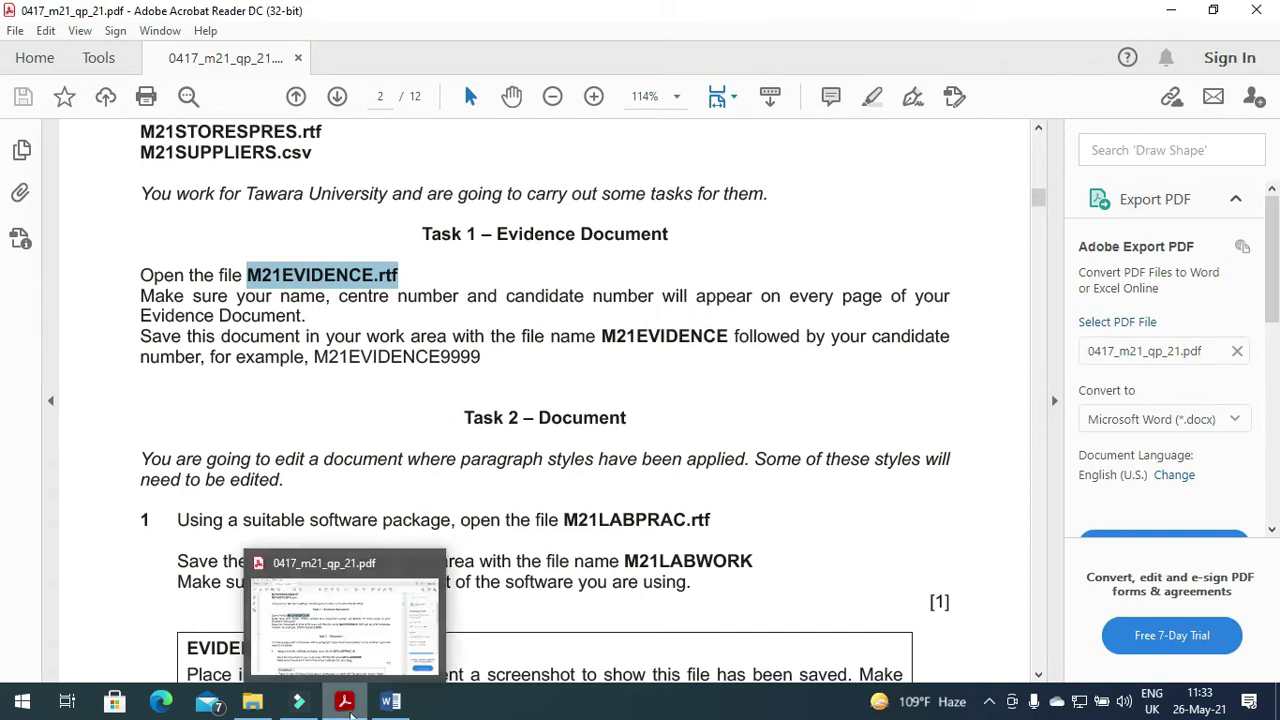
left_click(346, 702)
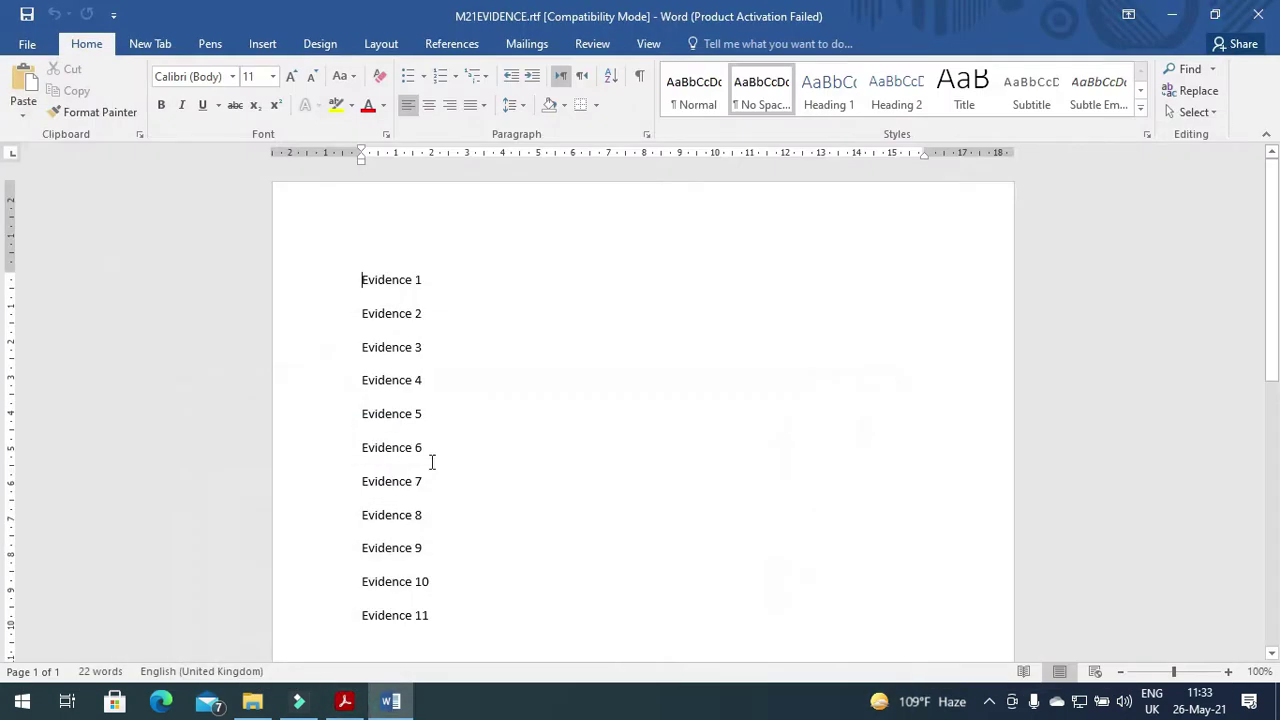
Add a Blank (Three Columns) header with the candidate's name, centre number and candidate number.
left_click(264, 46)
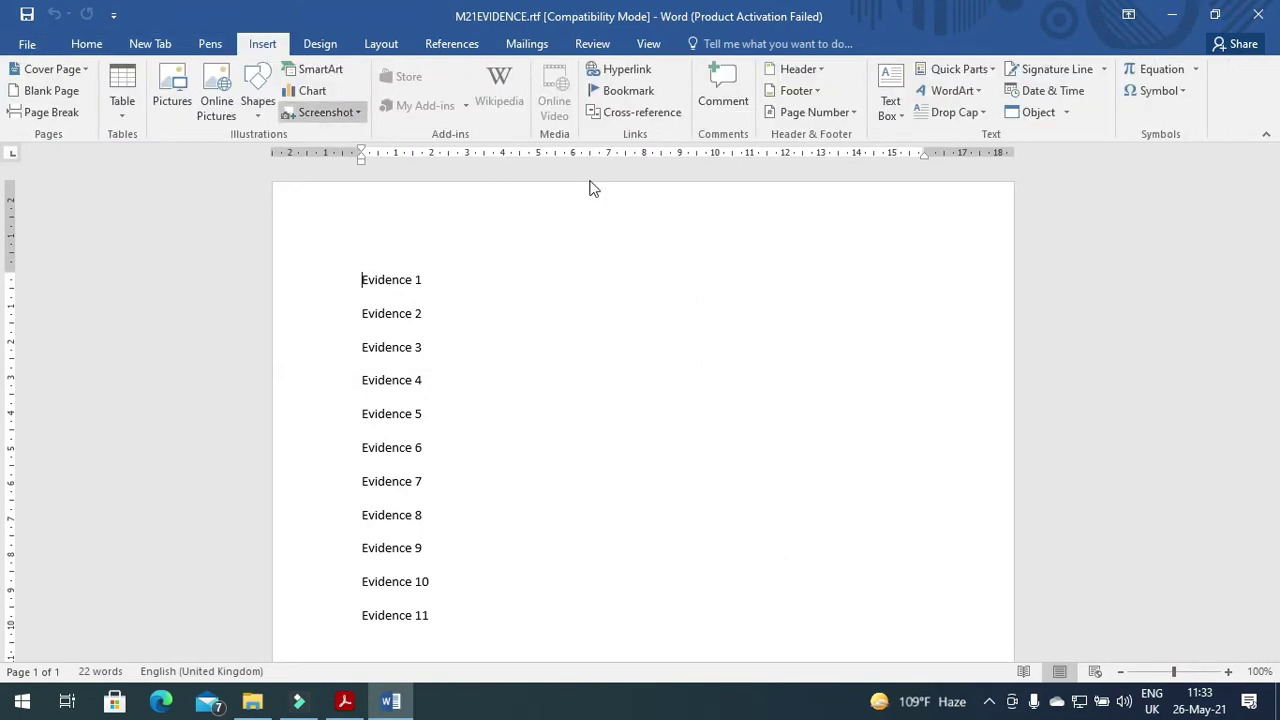
left_click(824, 66)
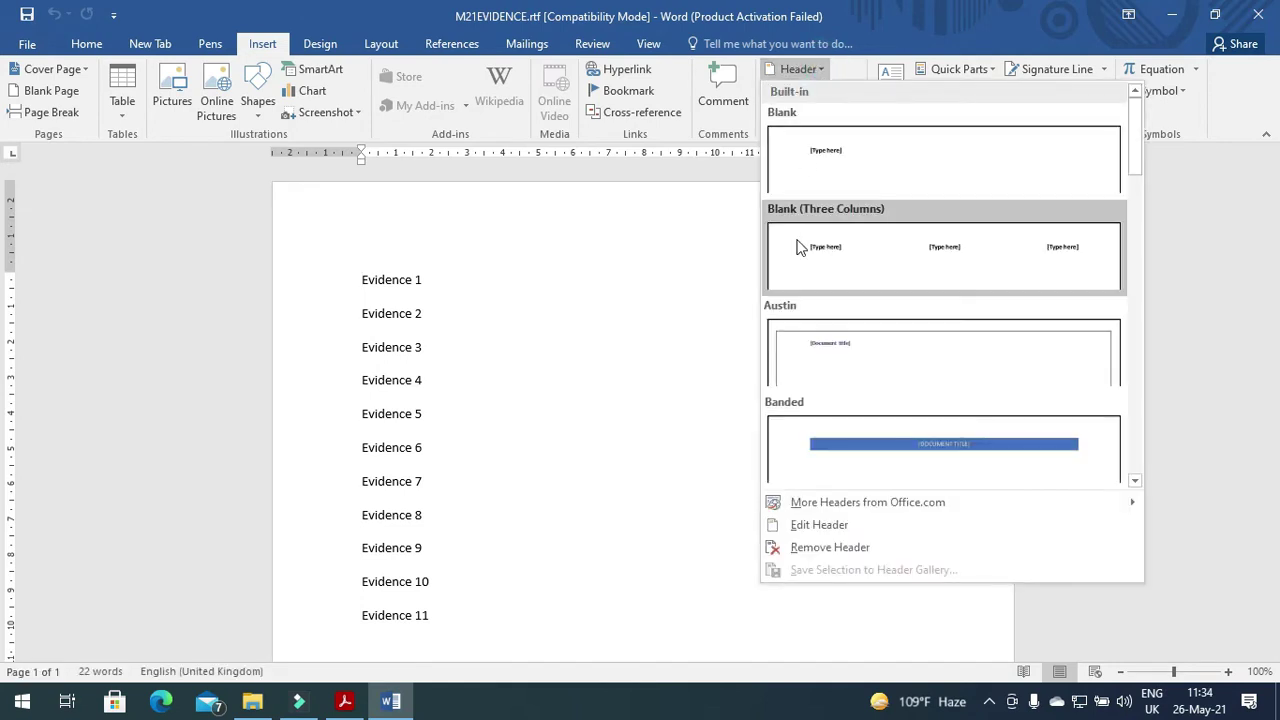
left_click(796, 238)
left_click(409, 245)
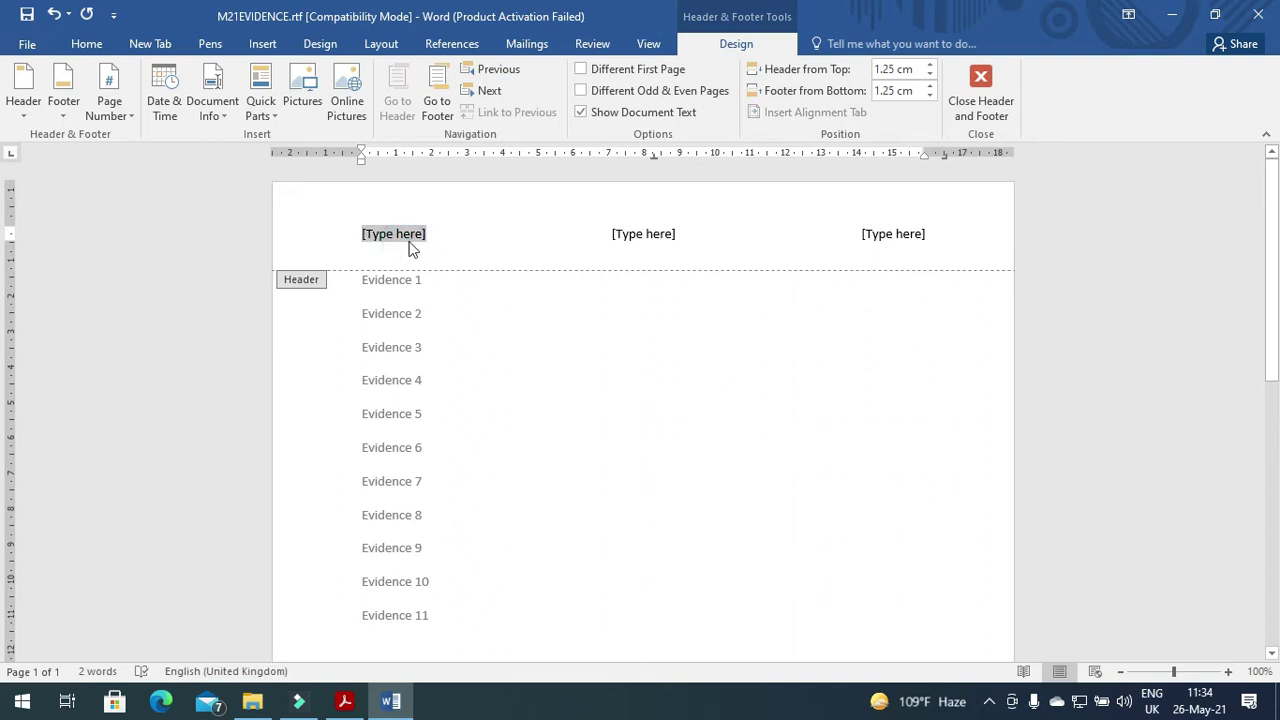
type("Fahim")
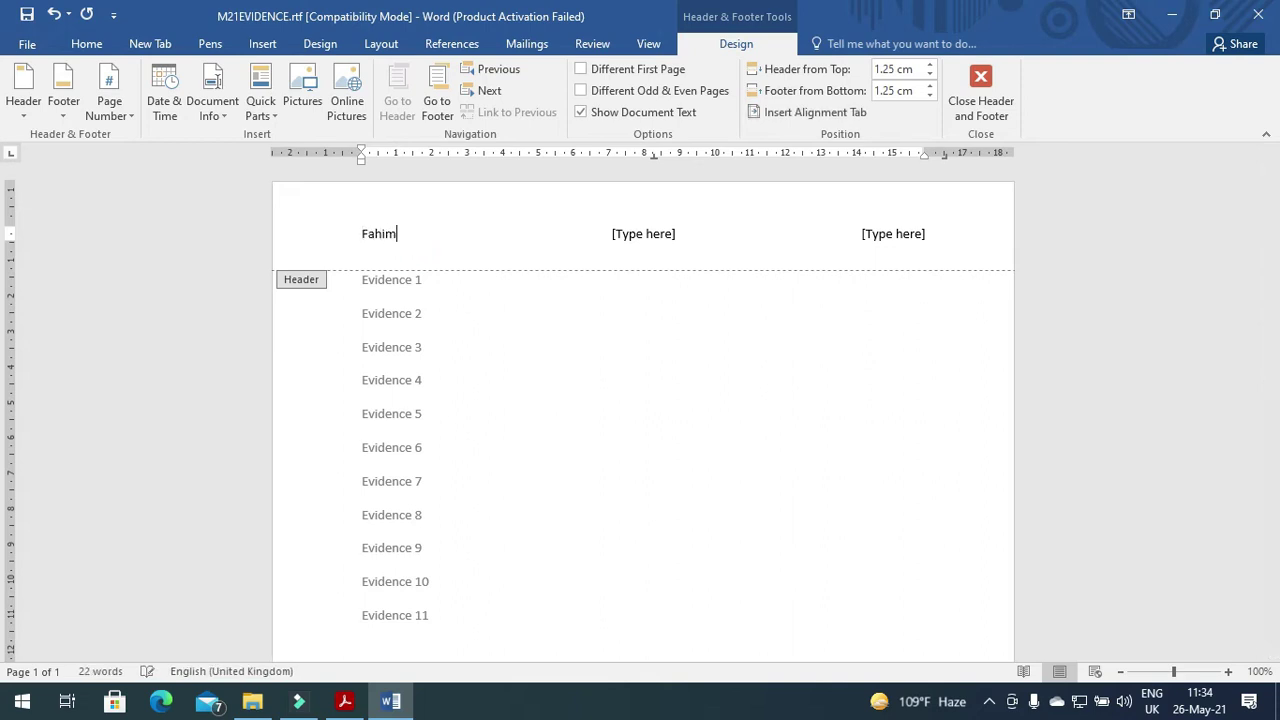
left_click(620, 234)
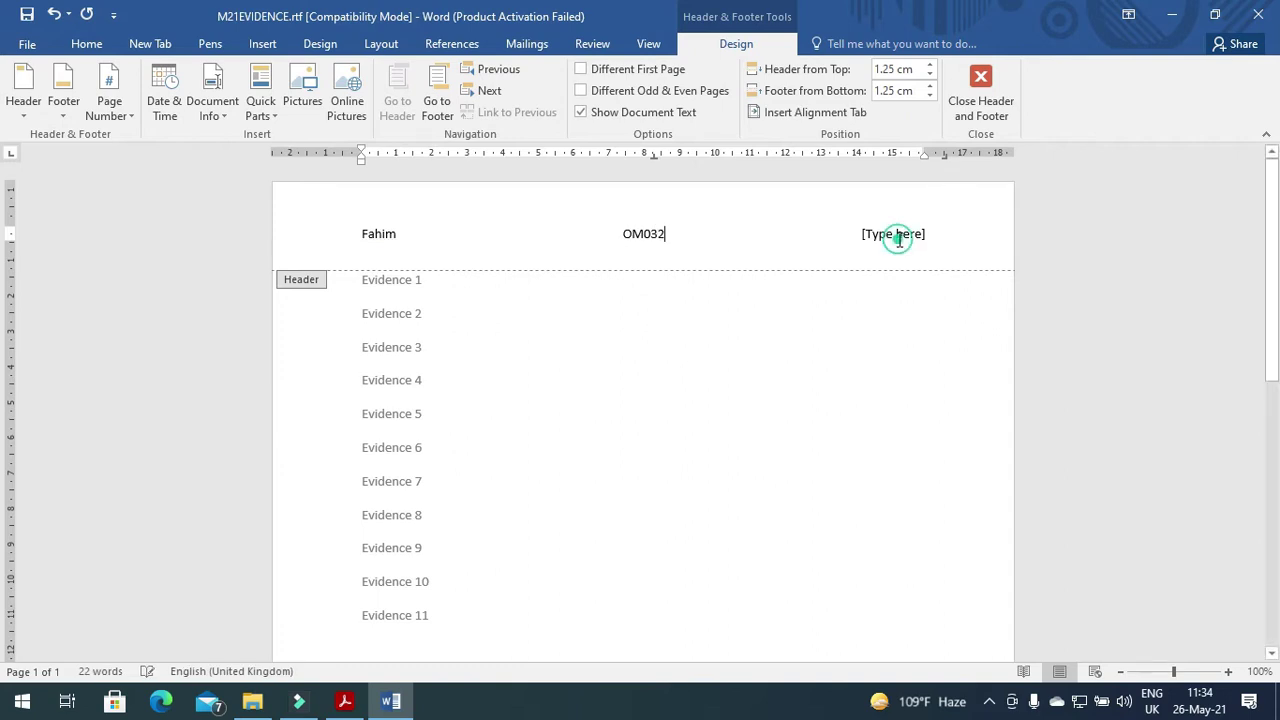
left_click(898, 238)
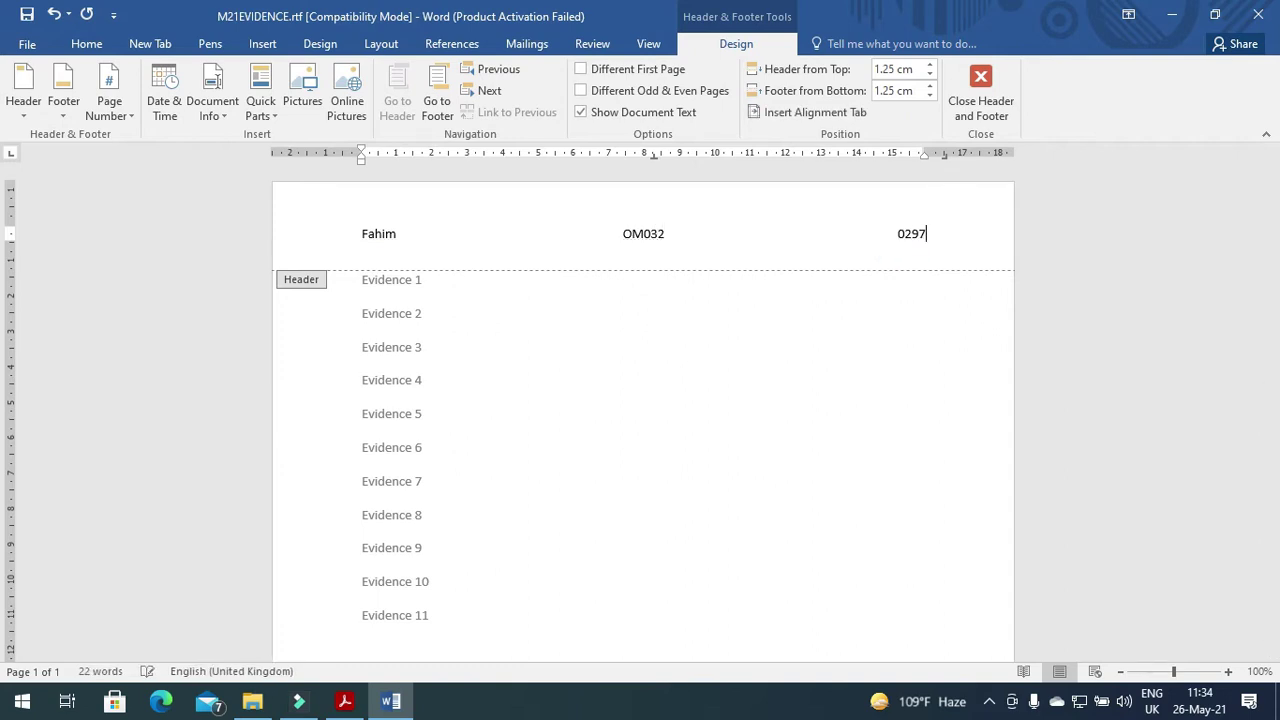
left_click(980, 95)
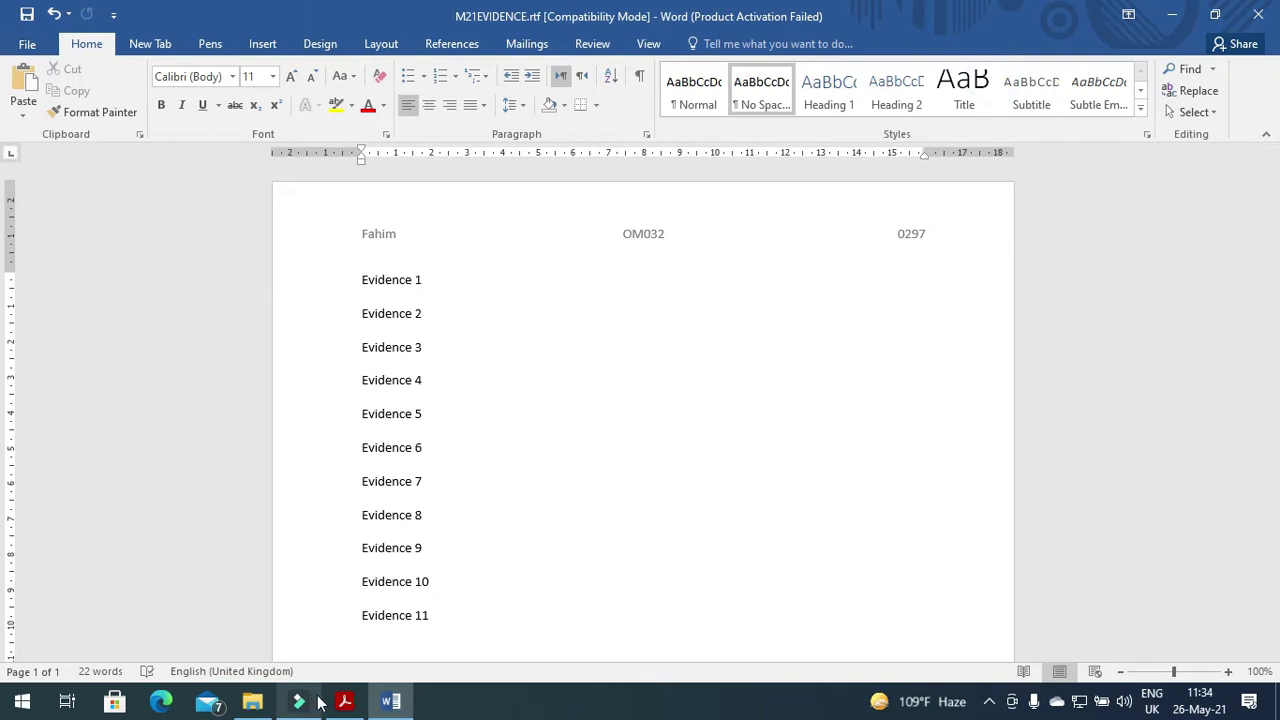
left_click(344, 701)
Select the exam's file-saving instruction and its example number 9999.
left_click(140, 345)
left_click_drag(140, 345, 716, 348)
left_click_drag(441, 358, 482, 358)
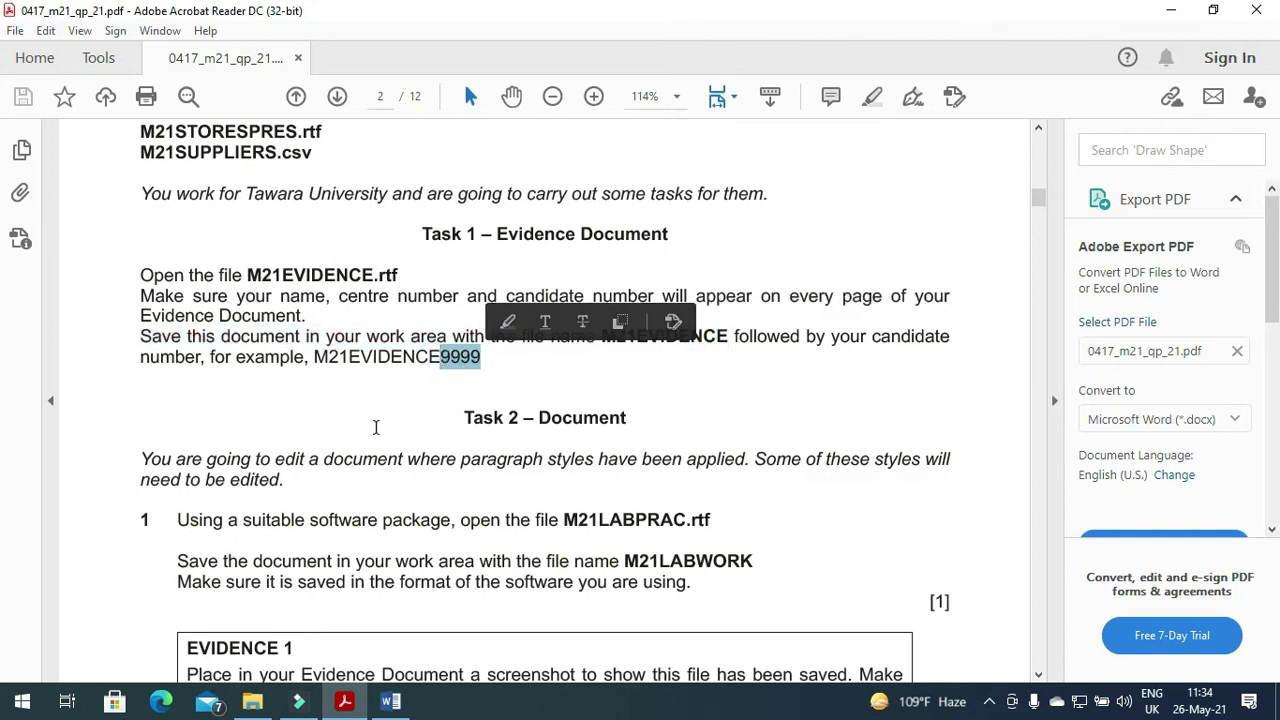
key("alt+Tab")
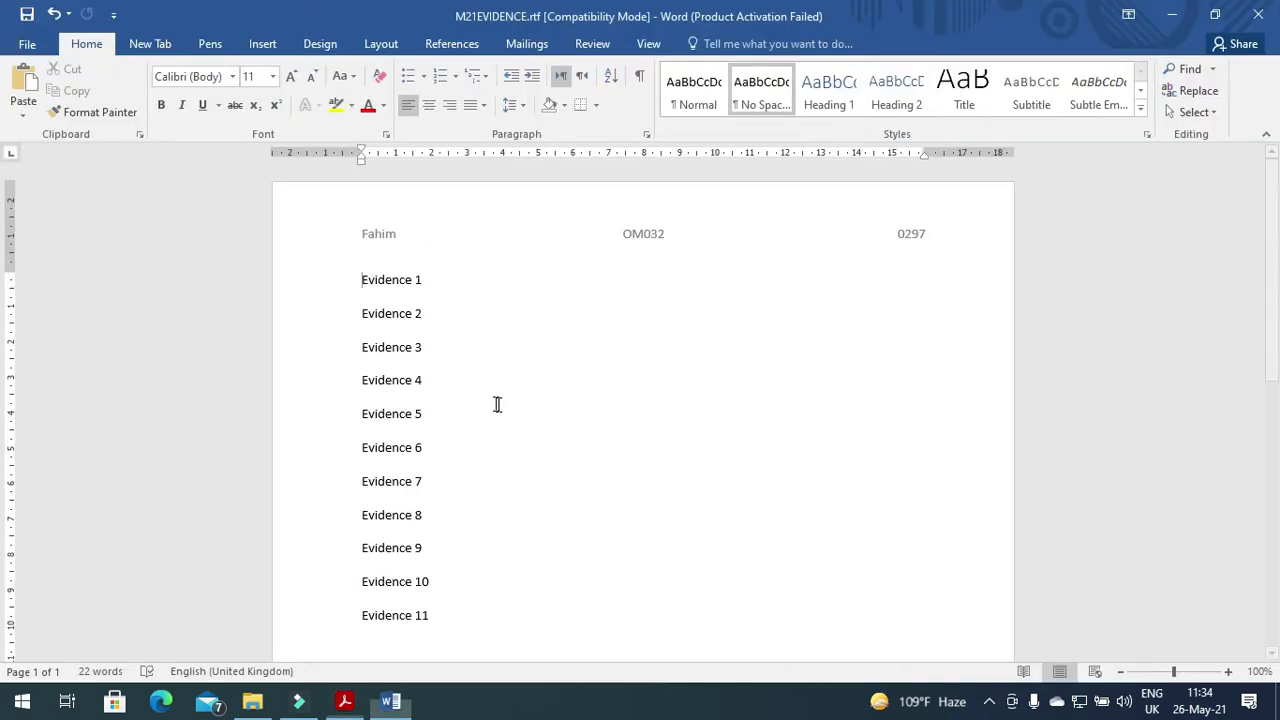
Save the evidence document as Word Document M21EVIDENCE0297.docx.
left_click(27, 45)
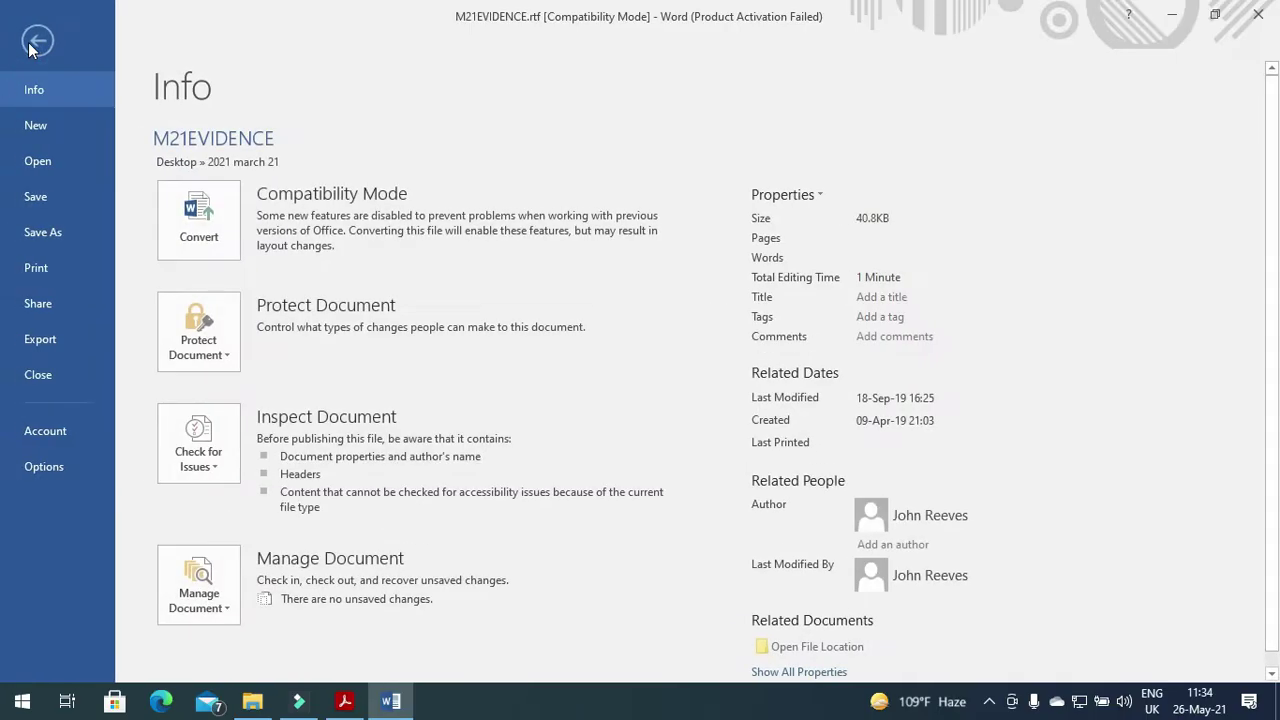
left_click(50, 232)
left_click(238, 320)
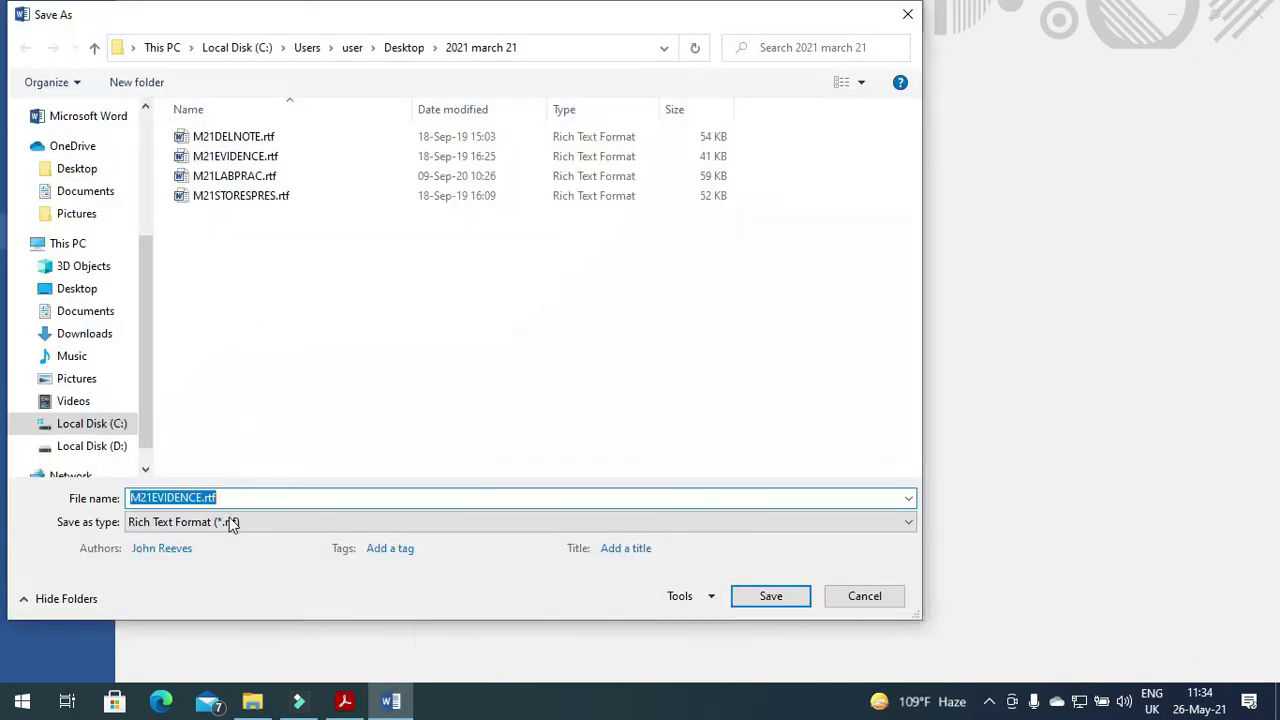
left_click(248, 521)
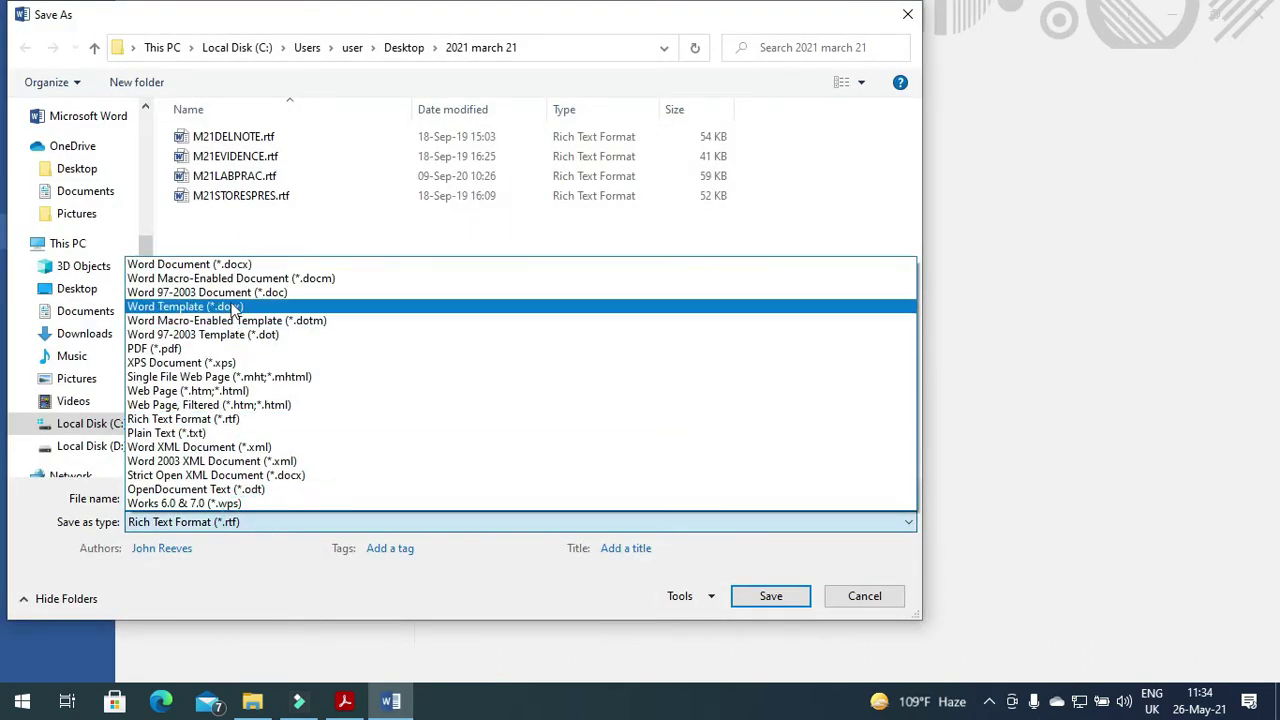
left_click(229, 264)
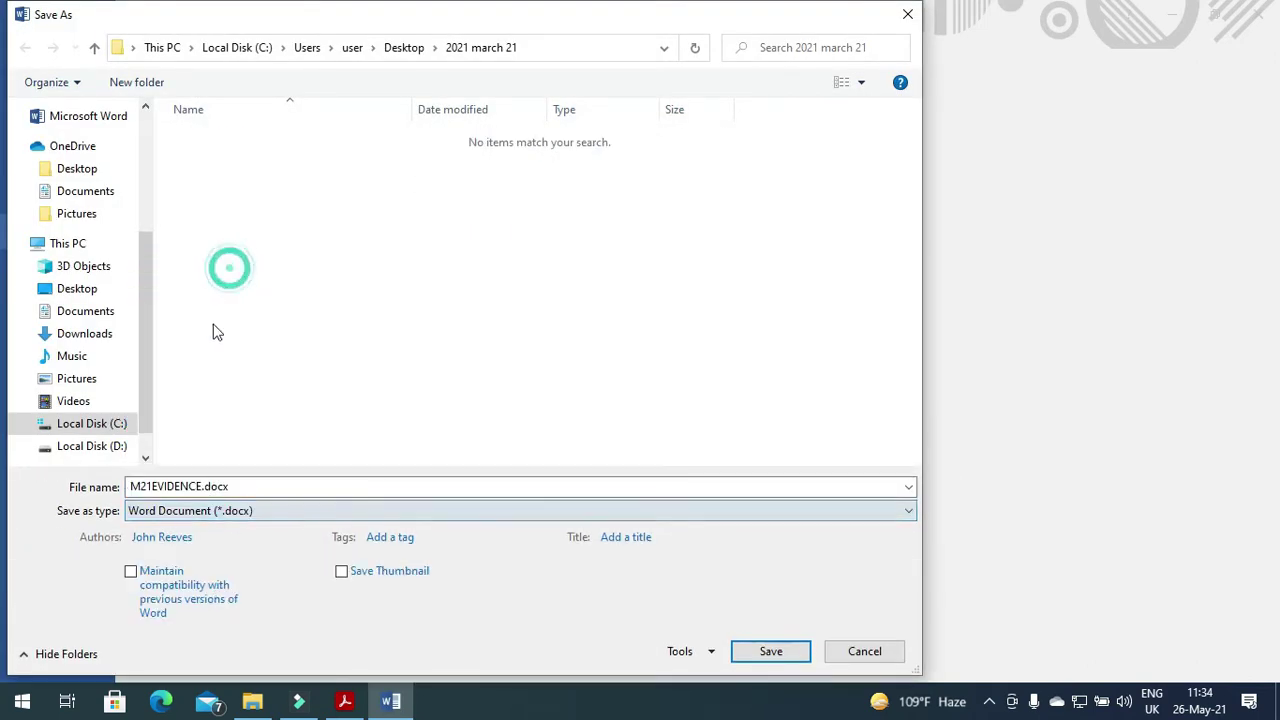
left_click(203, 486)
key("End")
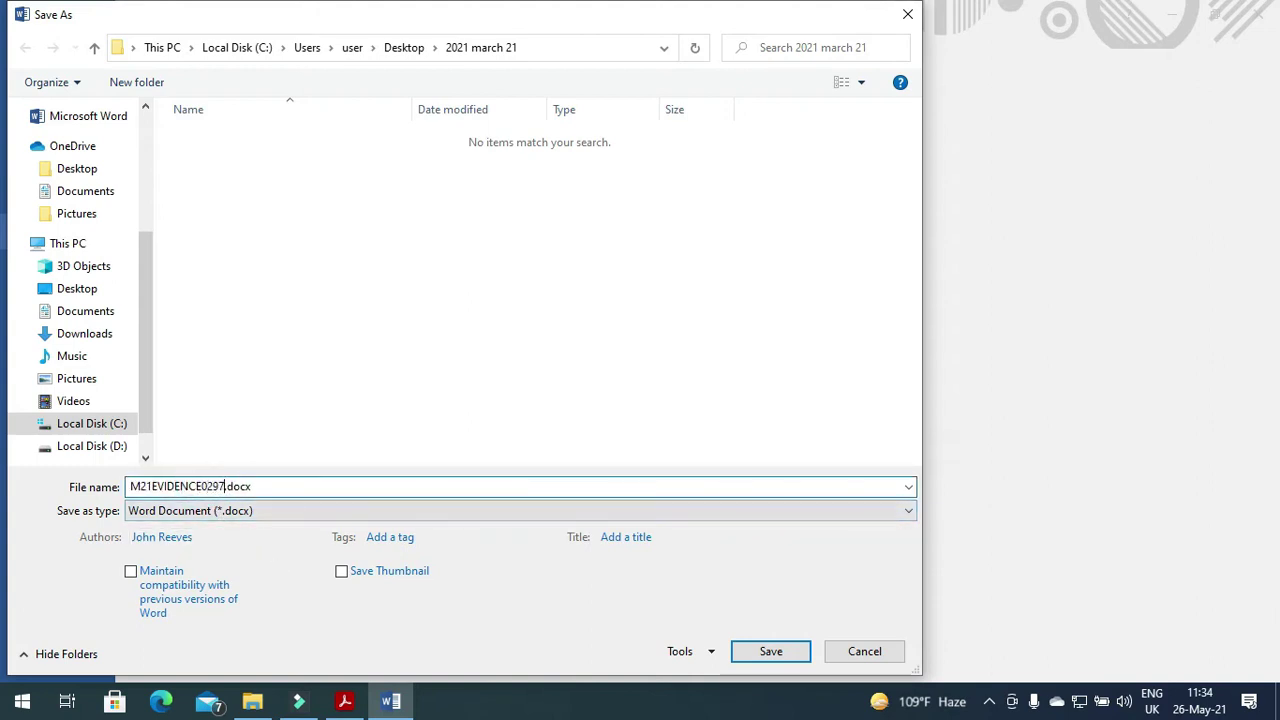
left_click(344, 701)
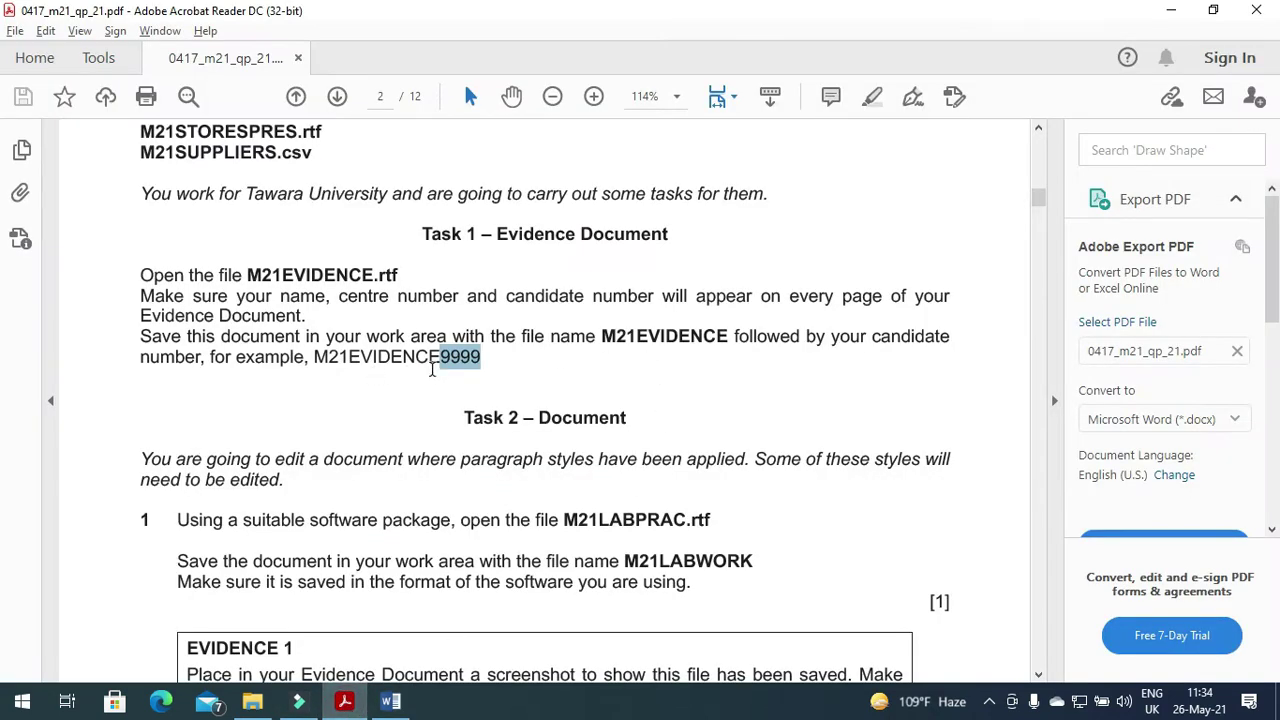
left_click(390, 701)
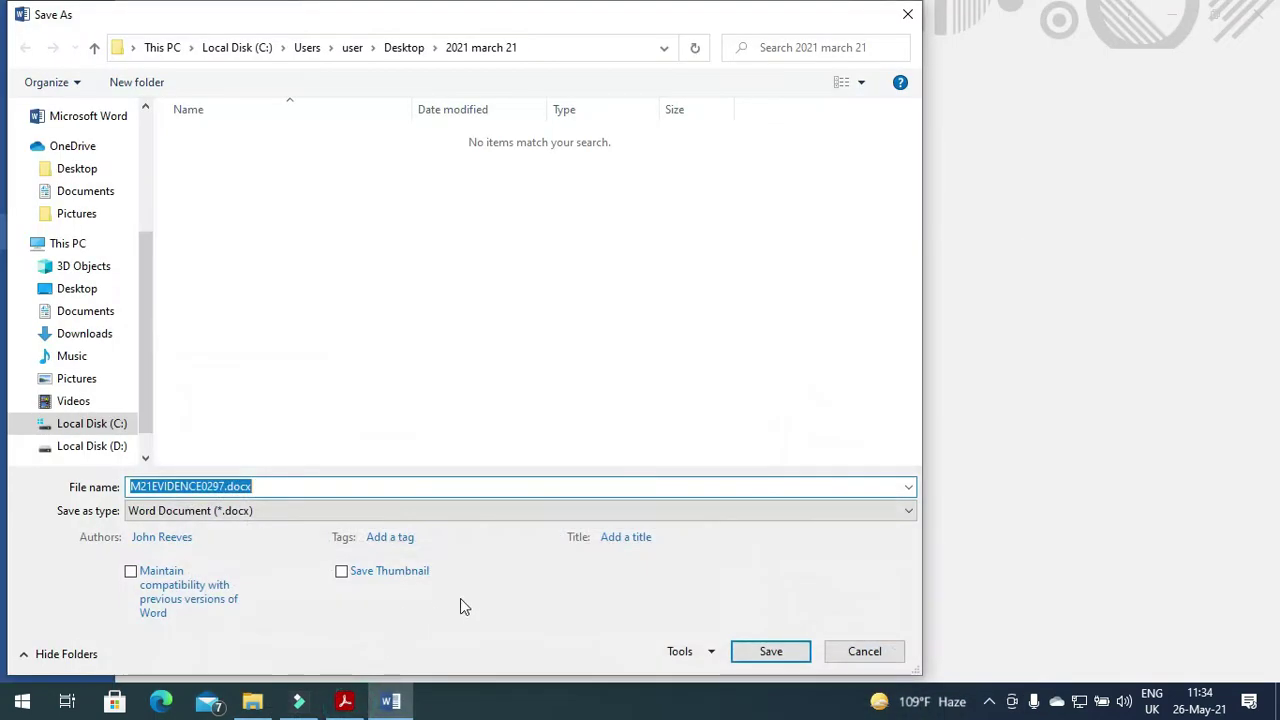
left_click(771, 655)
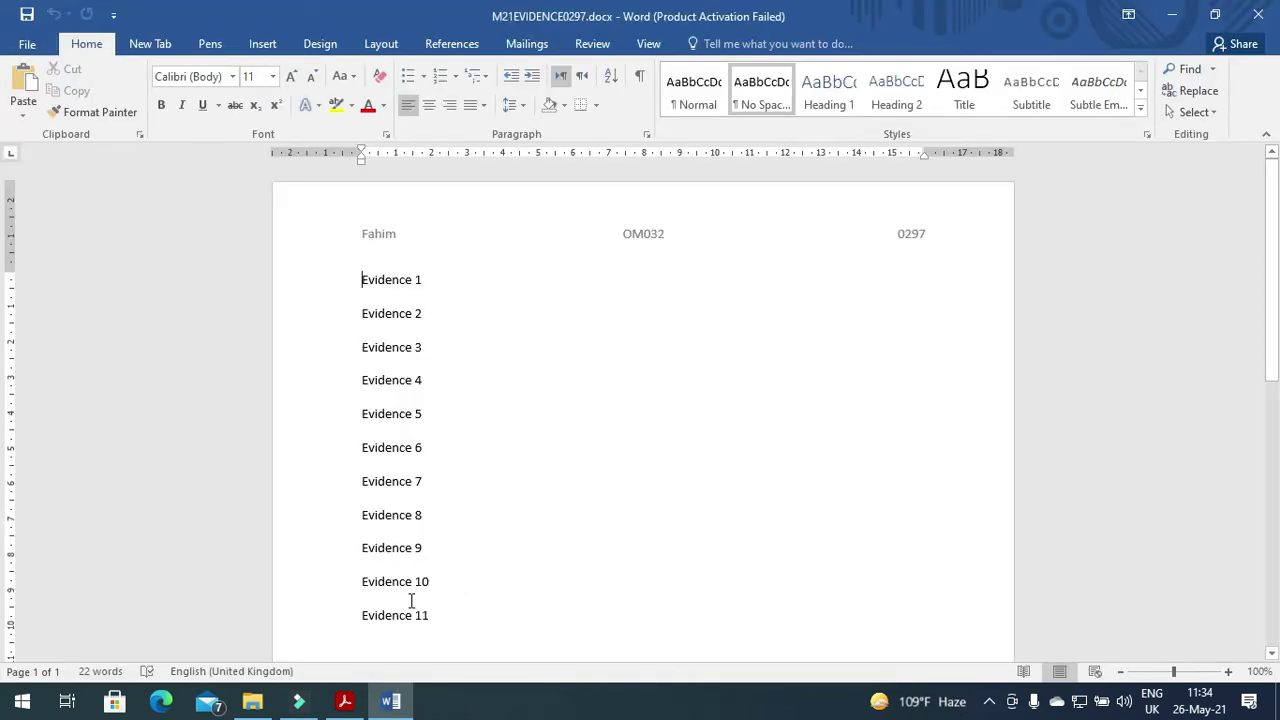
key("alt+Tab")
scroll(430, 496, "down", 5)
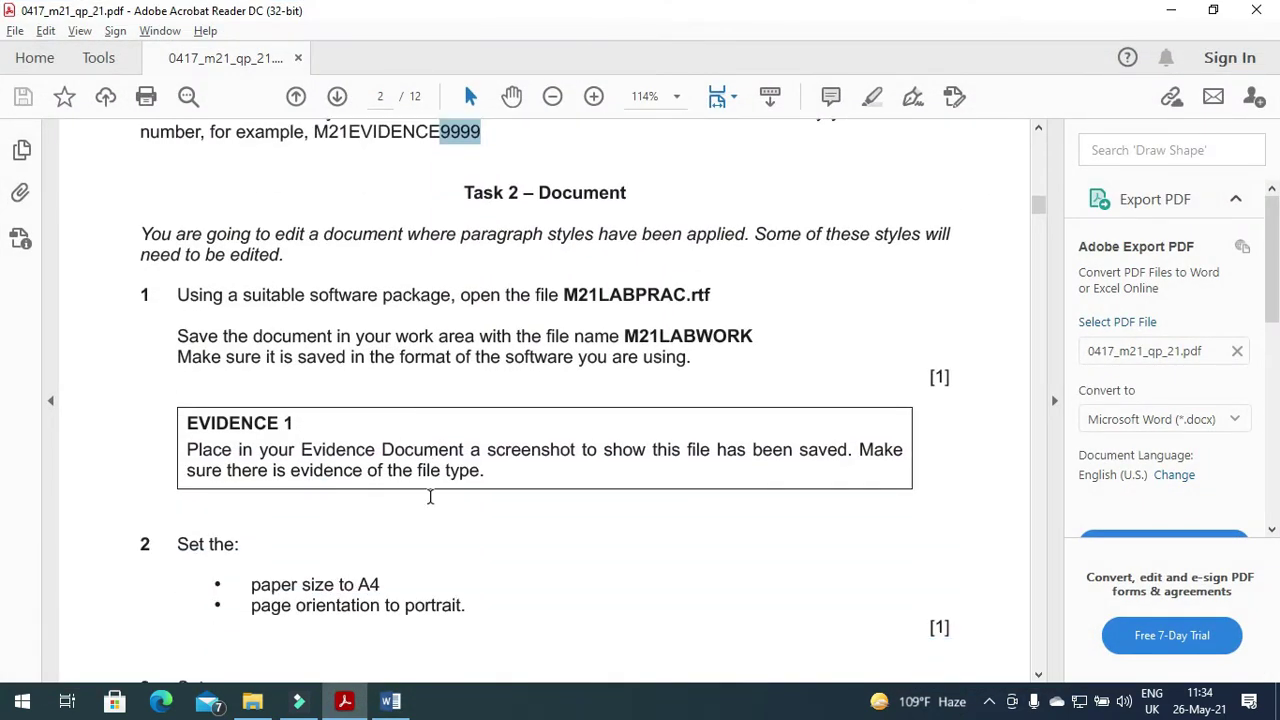
Mark the Task 2 introduction and the instruction to open M21LABPRAC.rtf.
scroll(430, 496, "down", 1)
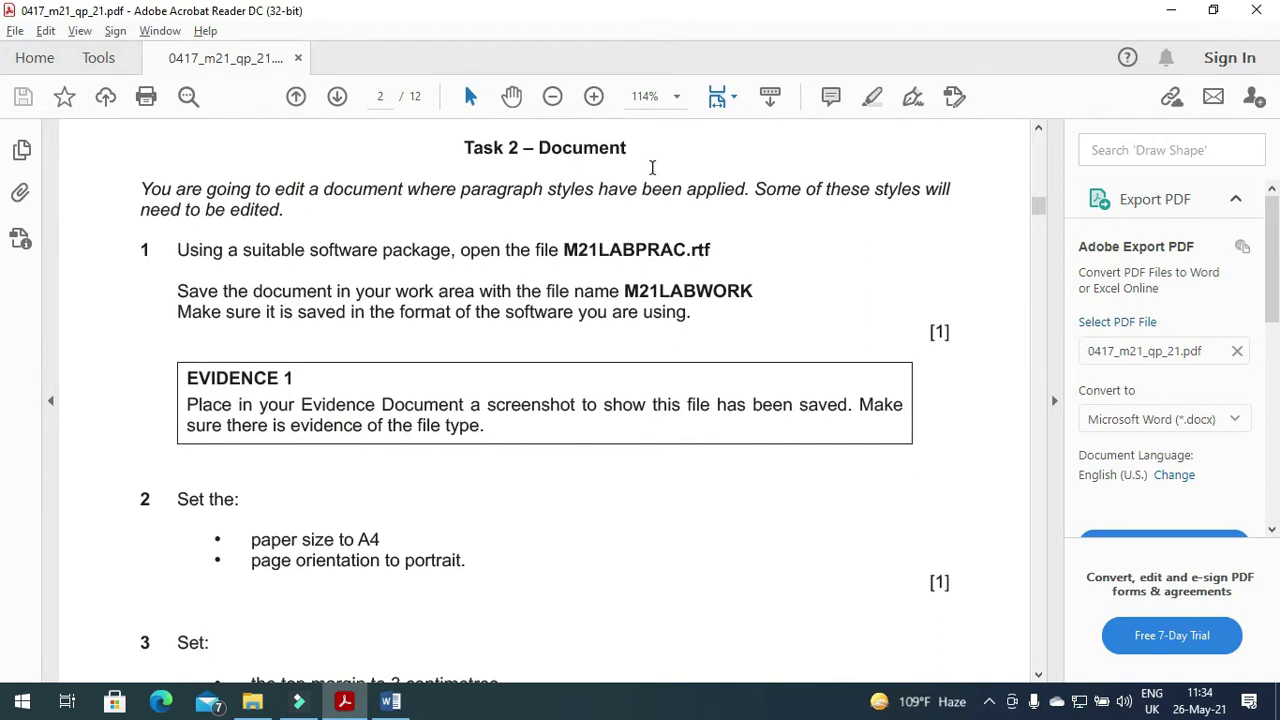
left_click_drag(140, 189, 964, 192)
left_click_drag(141, 211, 290, 214)
left_click_drag(174, 255, 587, 248)
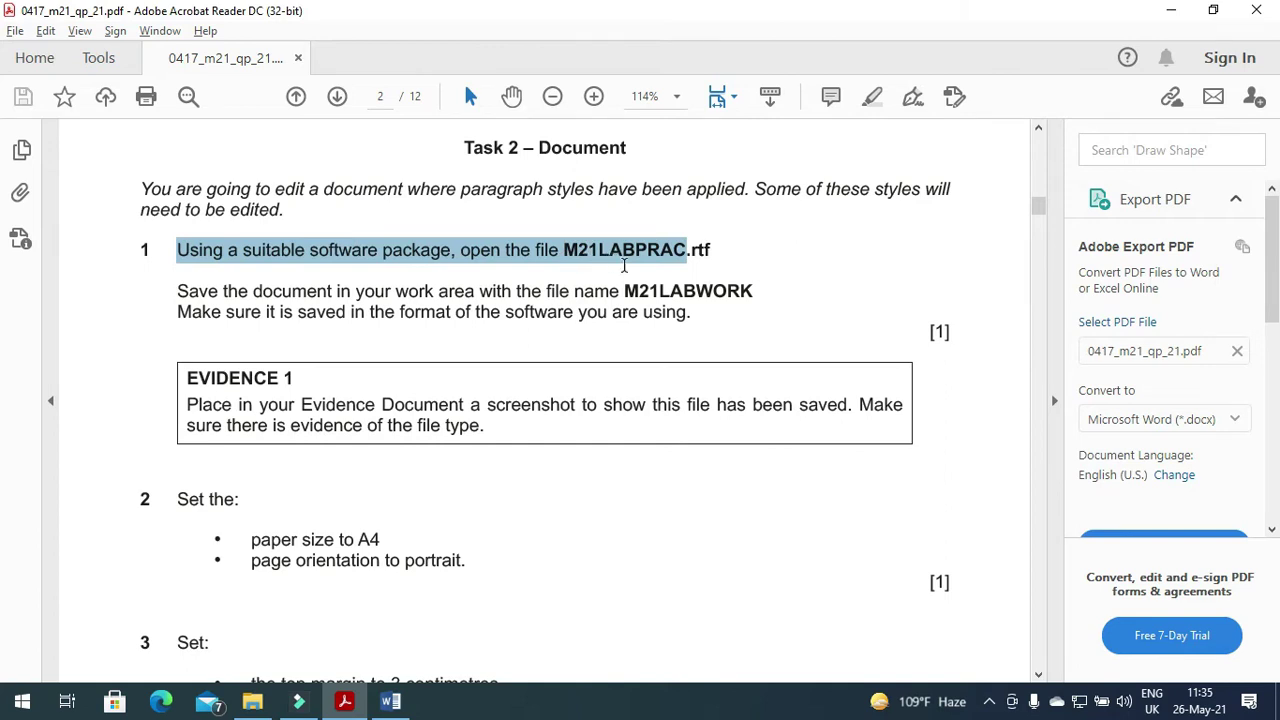
left_click_drag(680, 259, 718, 257)
key("alt+Tab")
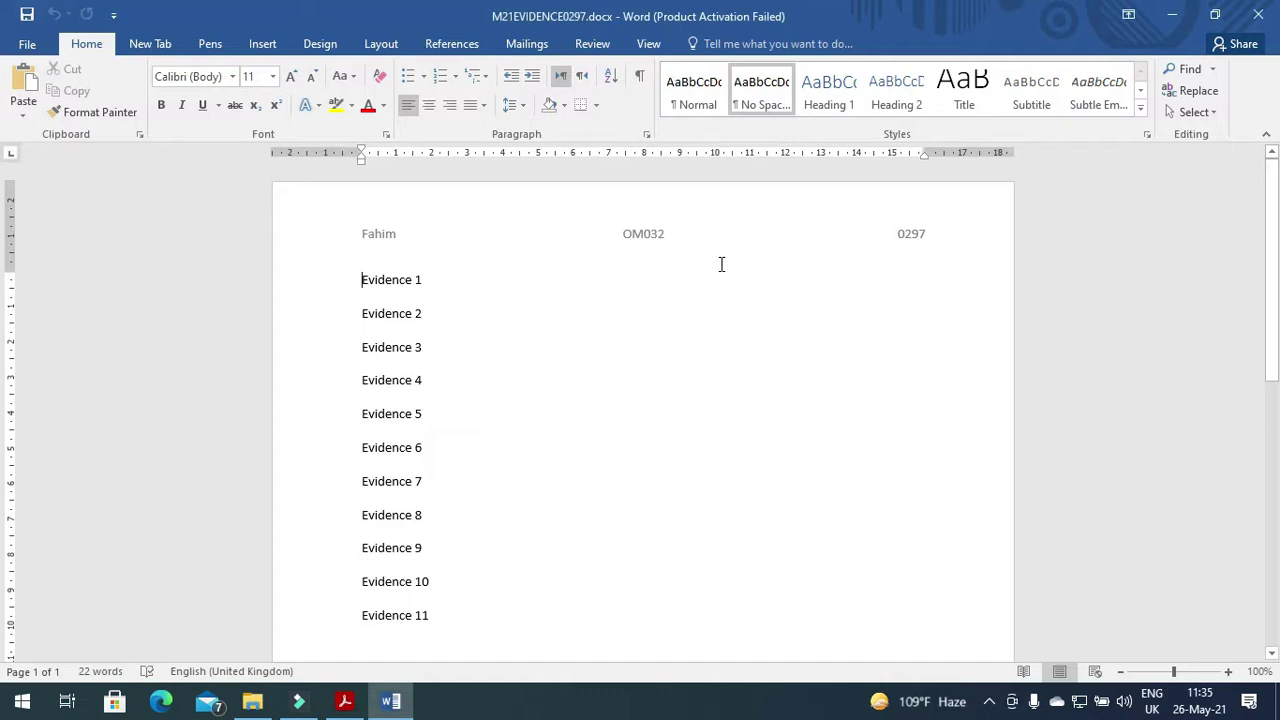
left_click(252, 701)
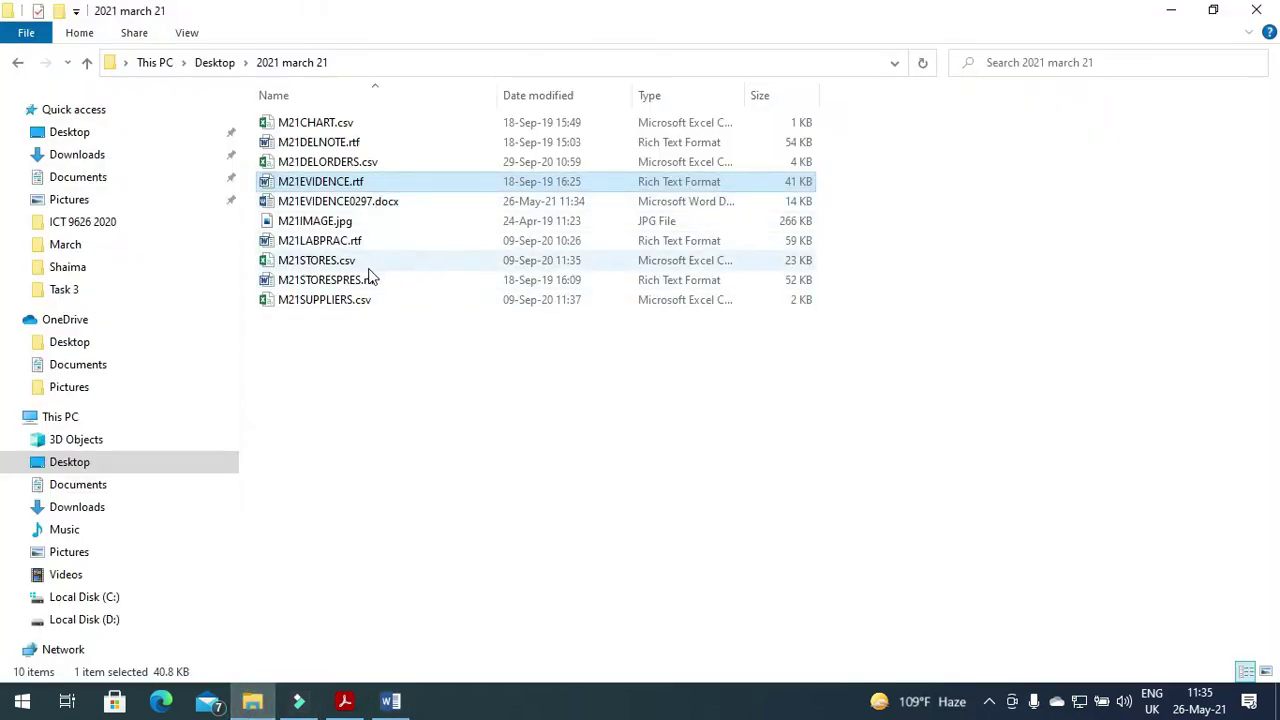
Open M21LABPRAC.rtf in Word and note the required file name M21LABWORK.
double_click(335, 248)
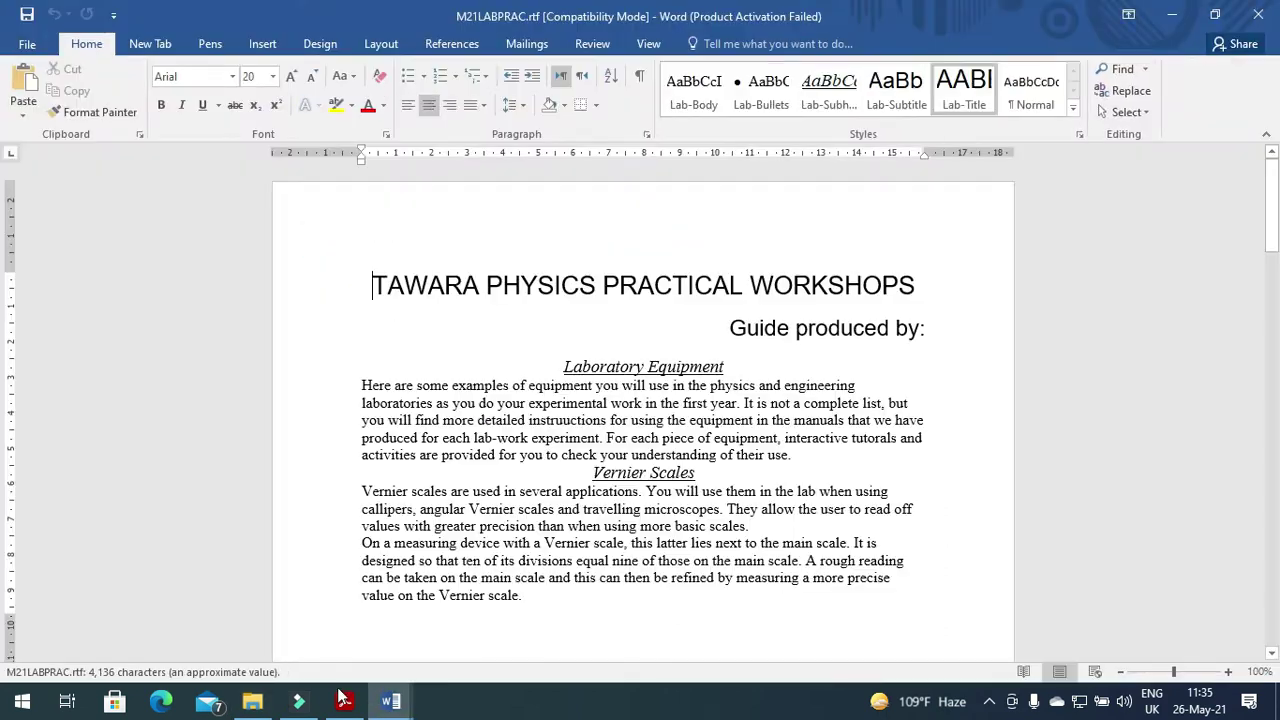
left_click(344, 701)
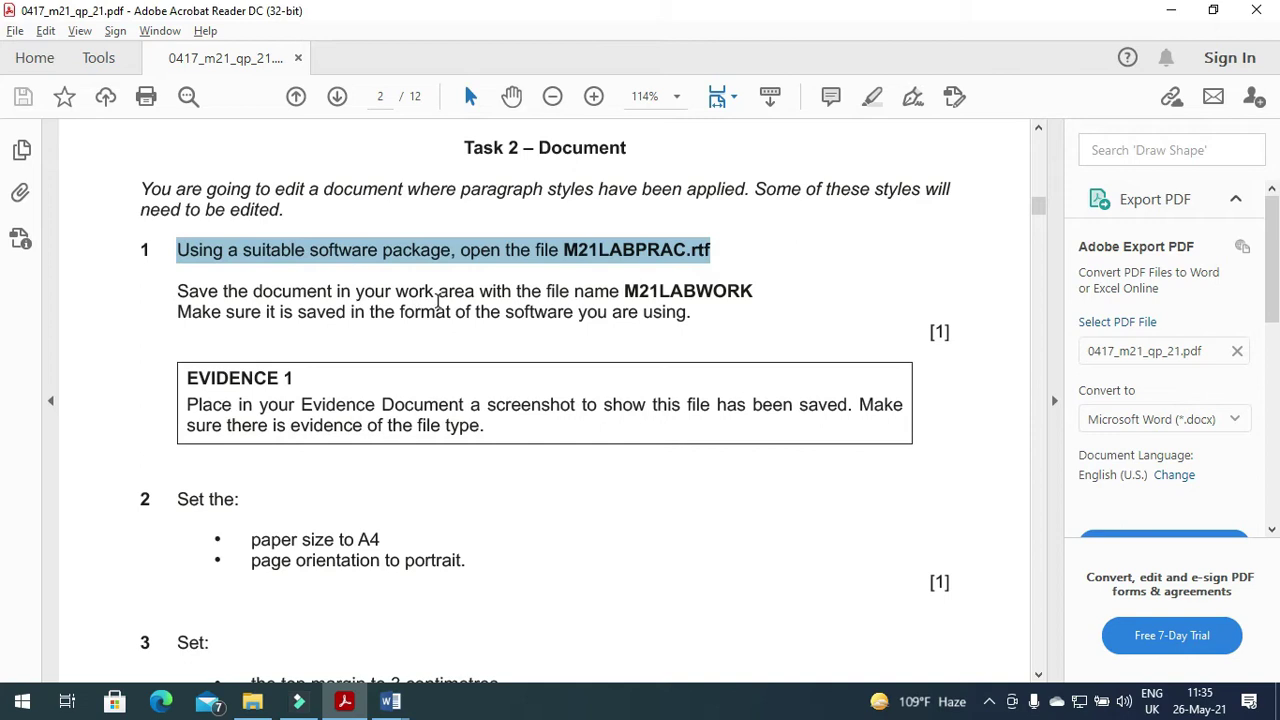
left_click_drag(625, 291, 766, 292)
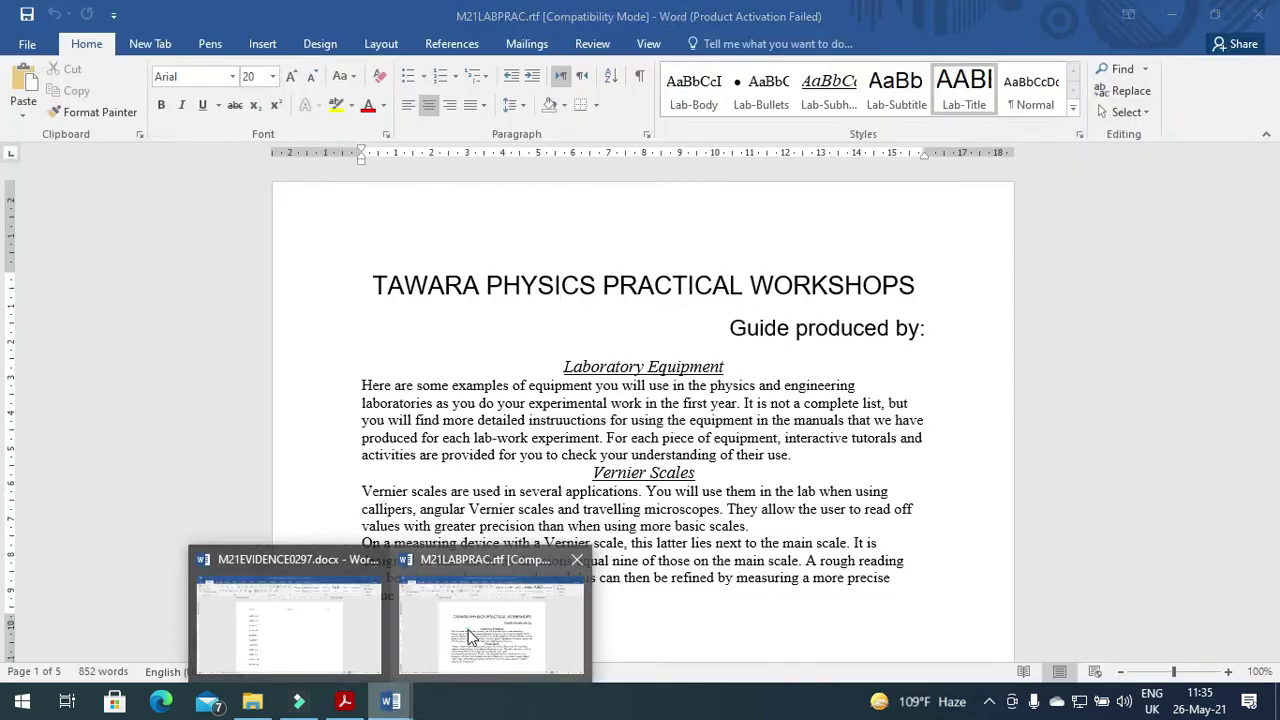
left_click(470, 640)
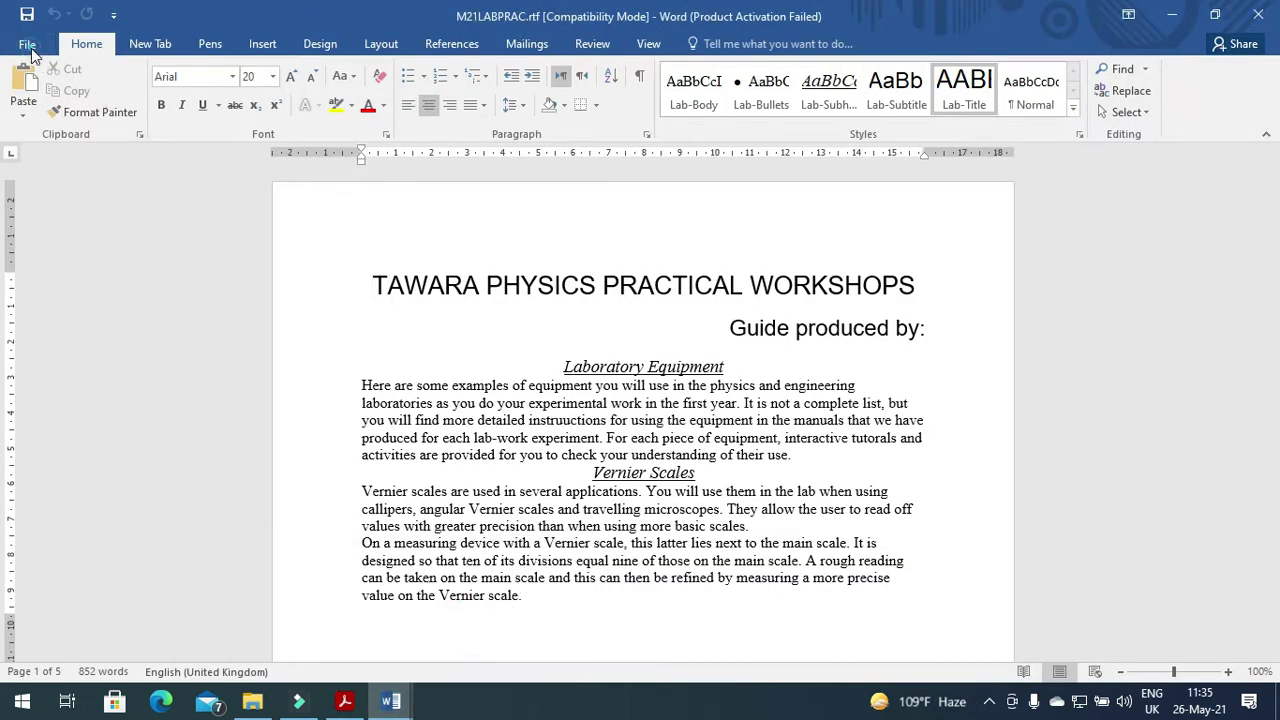
Save the practice document as M21LABWORK in Word Document (*.docx) format.
left_click(31, 46)
left_click(58, 229)
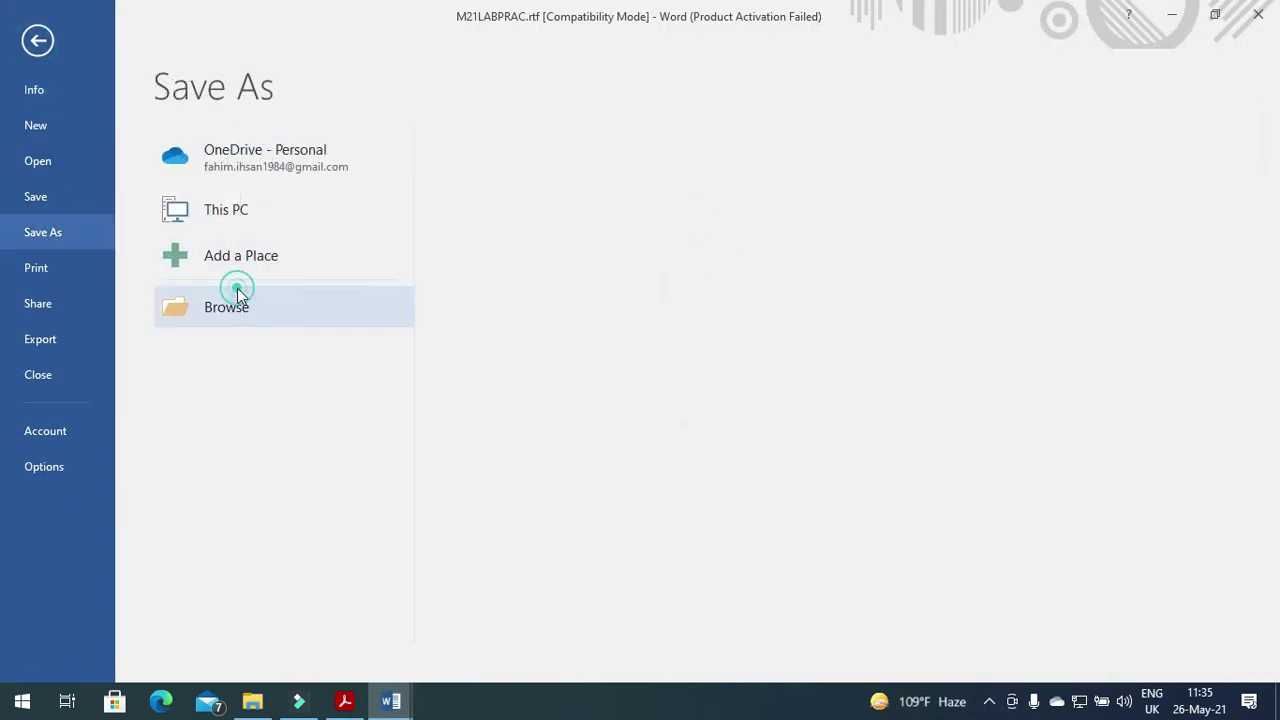
left_click(240, 300)
left_click(312, 508)
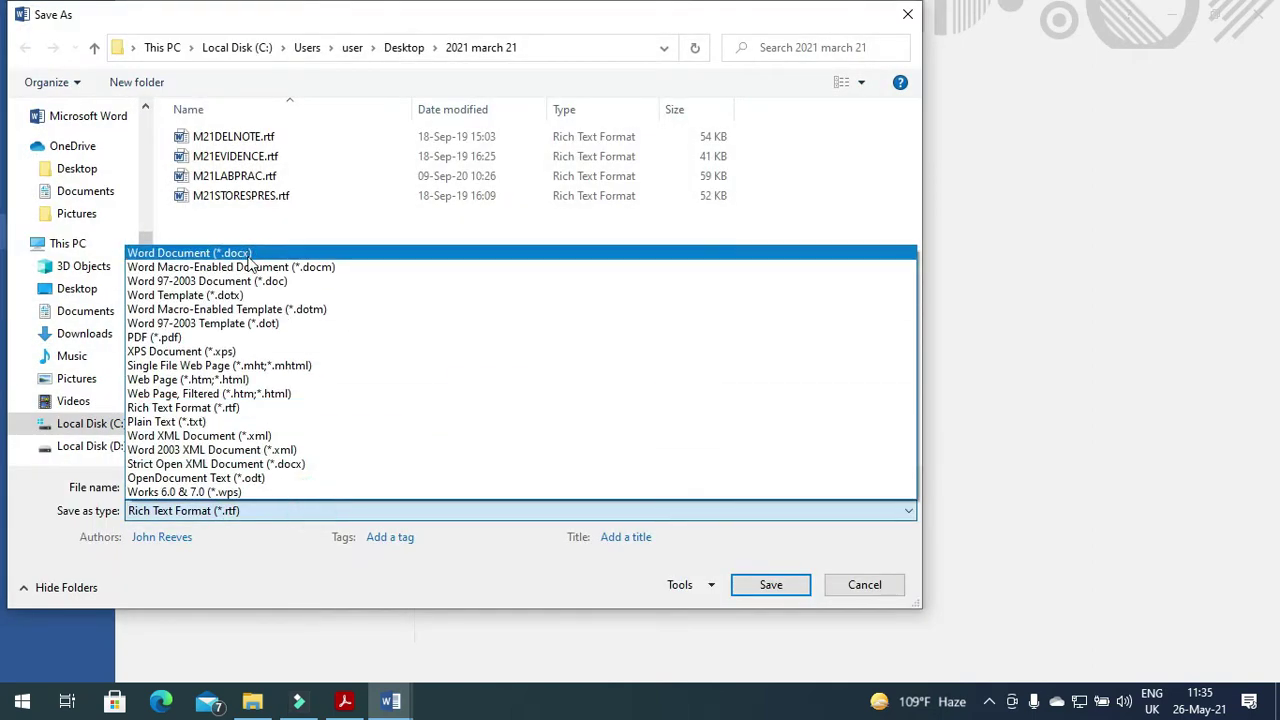
left_click(254, 254)
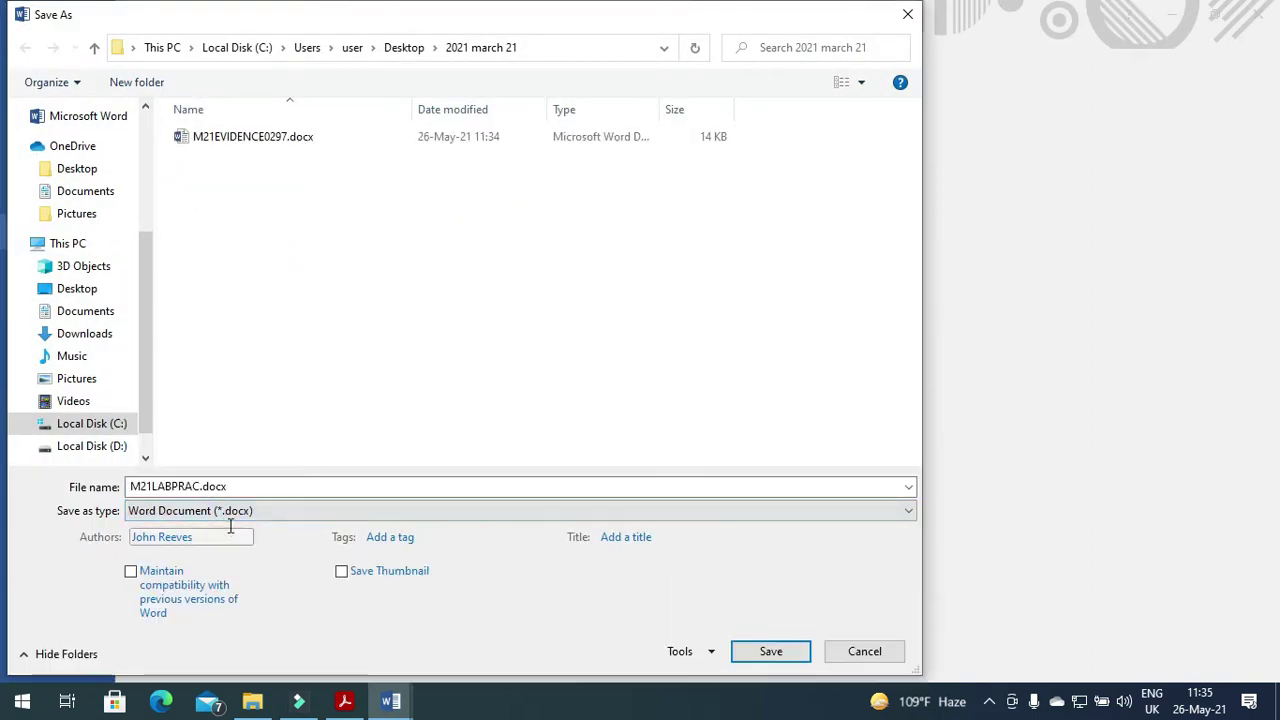
double_click(234, 487)
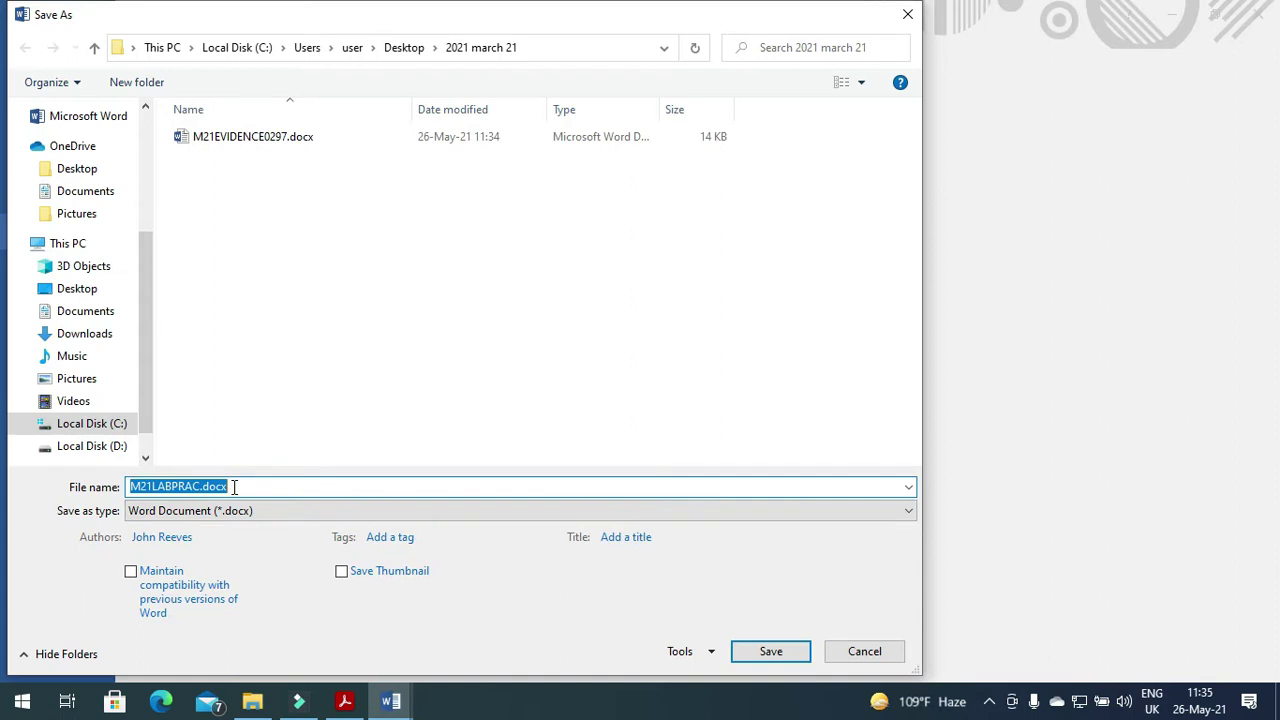
type("M21LABWORK")
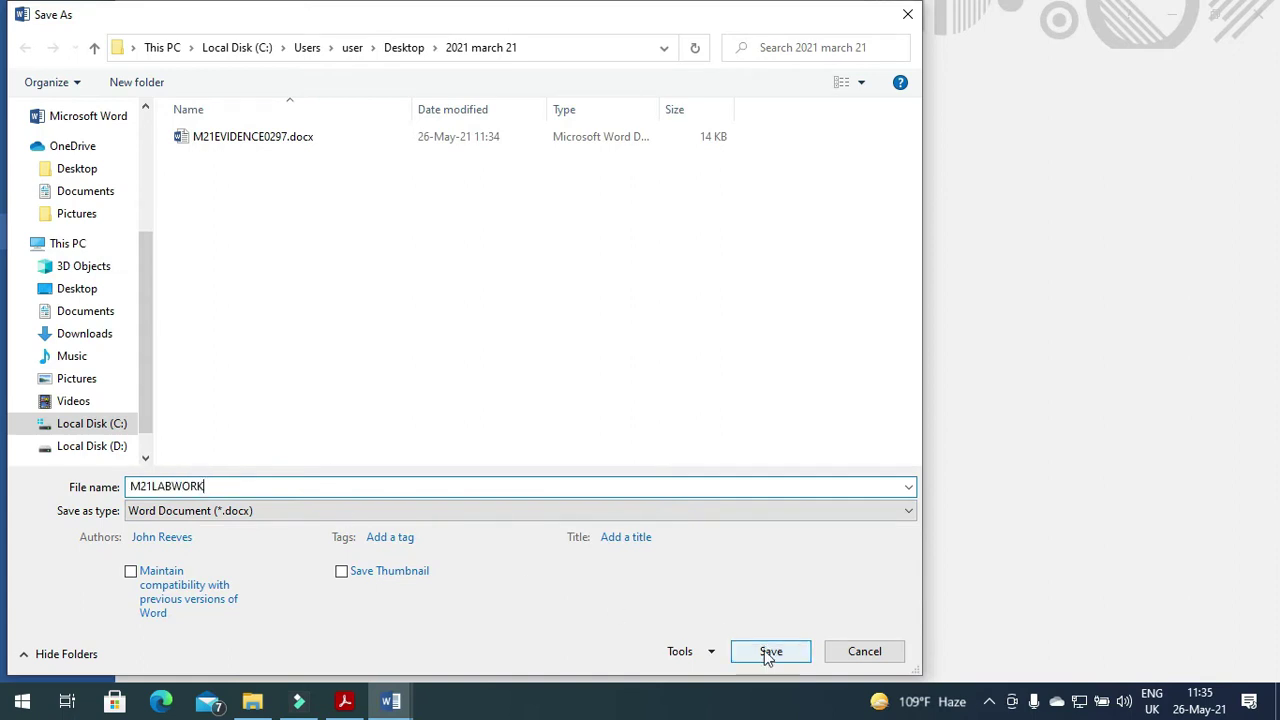
left_click(768, 652)
left_click(344, 701)
scroll(468, 492, "down", 2)
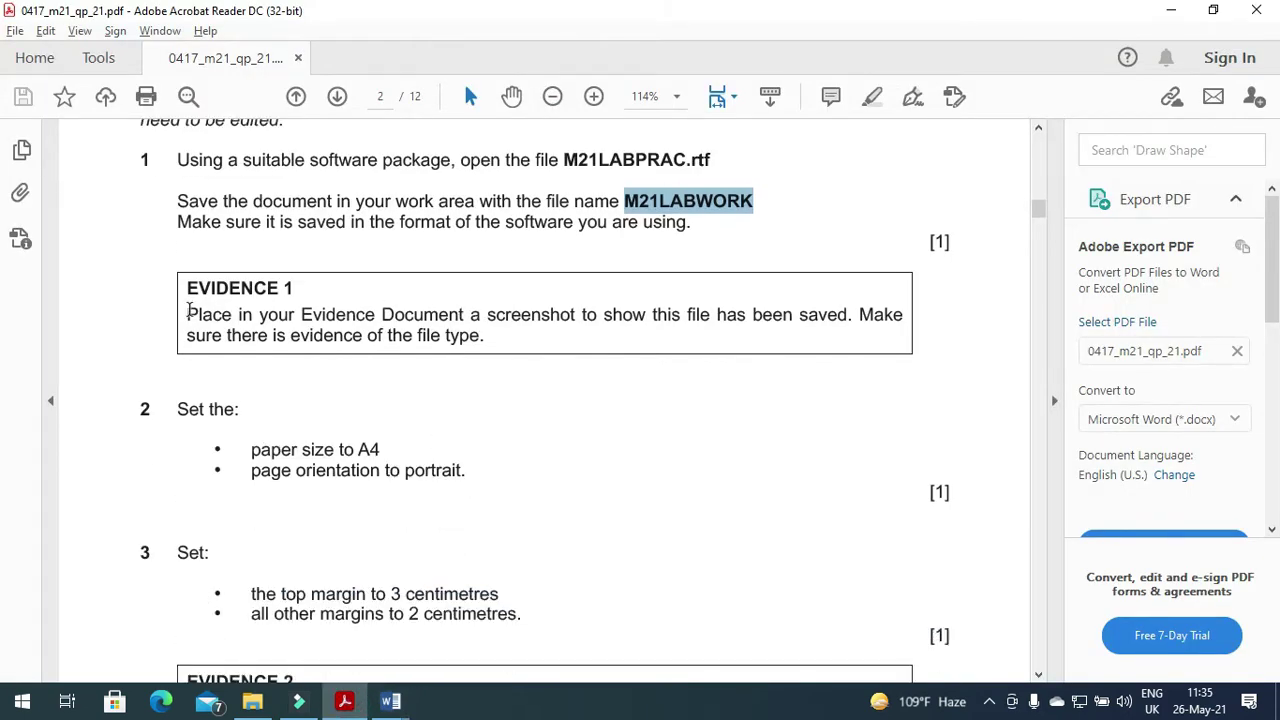
Mark the Evidence 1 instructions, select M21LABWORK.docx and auto-fit the Type column.
mouse_move(186, 318)
left_mouse_down()
mouse_move(889, 320)
mouse_move(903, 350)
left_mouse_up()
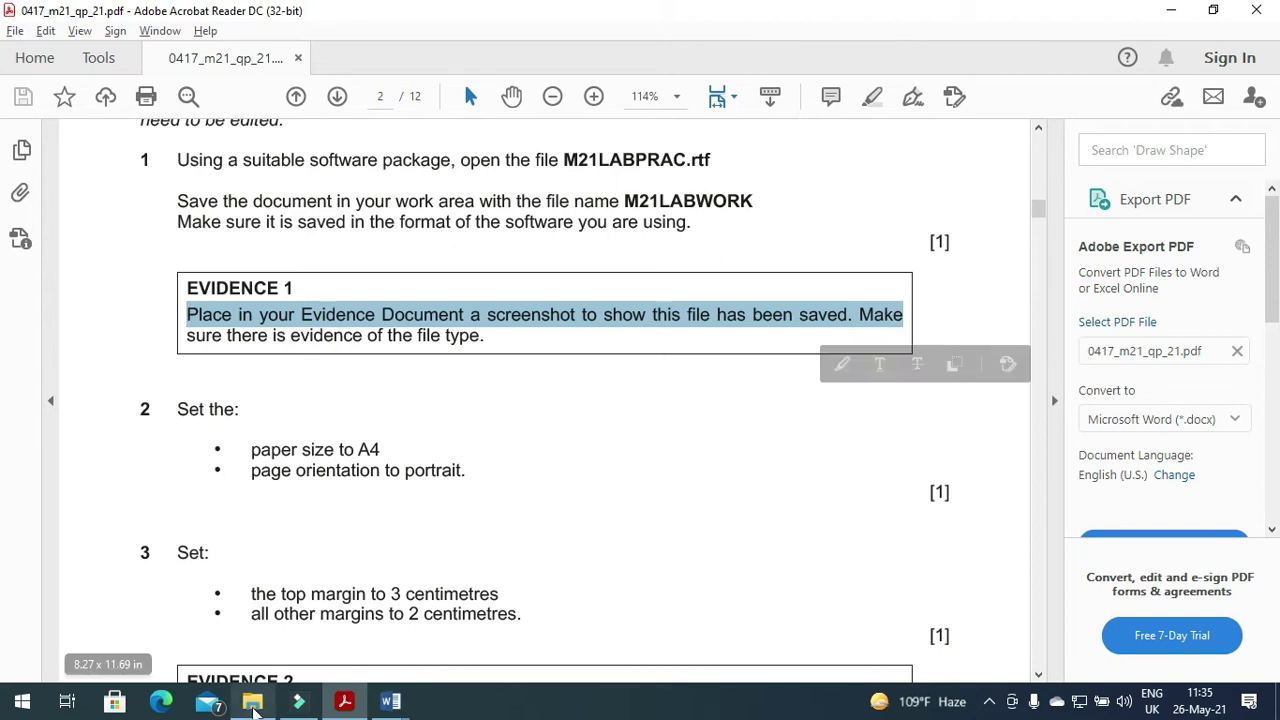
left_click(252, 701)
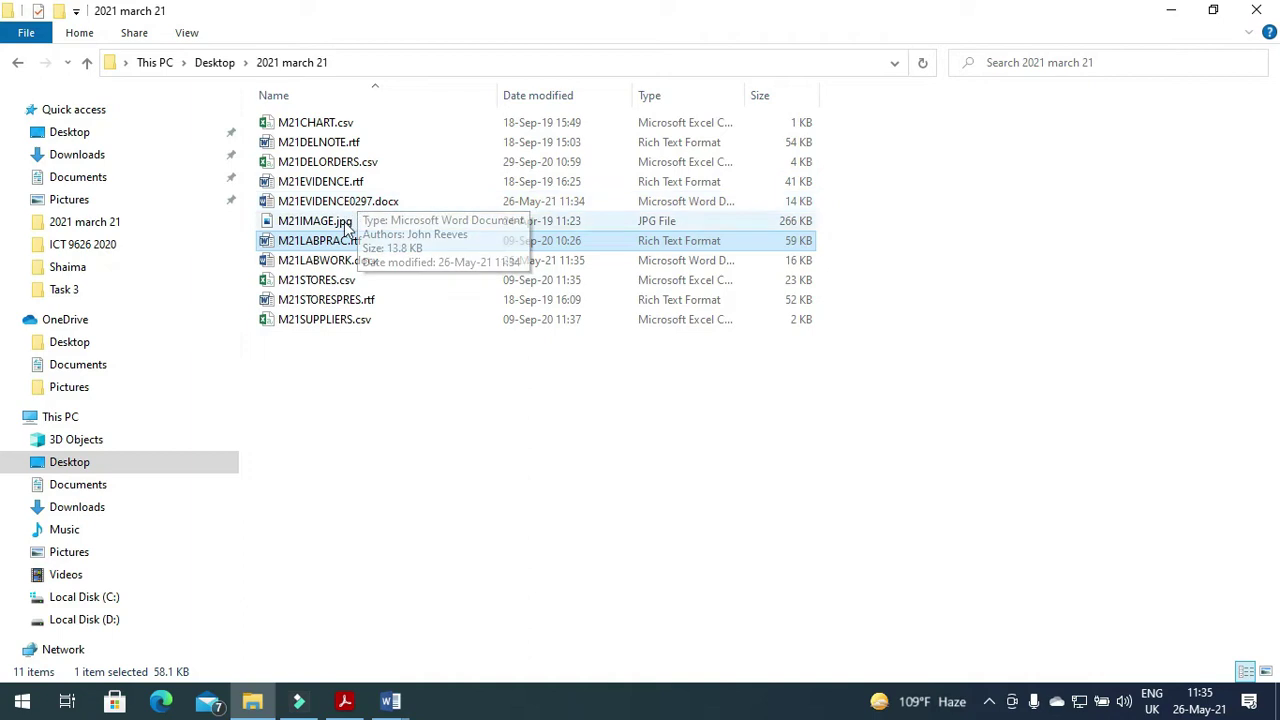
left_click(340, 260)
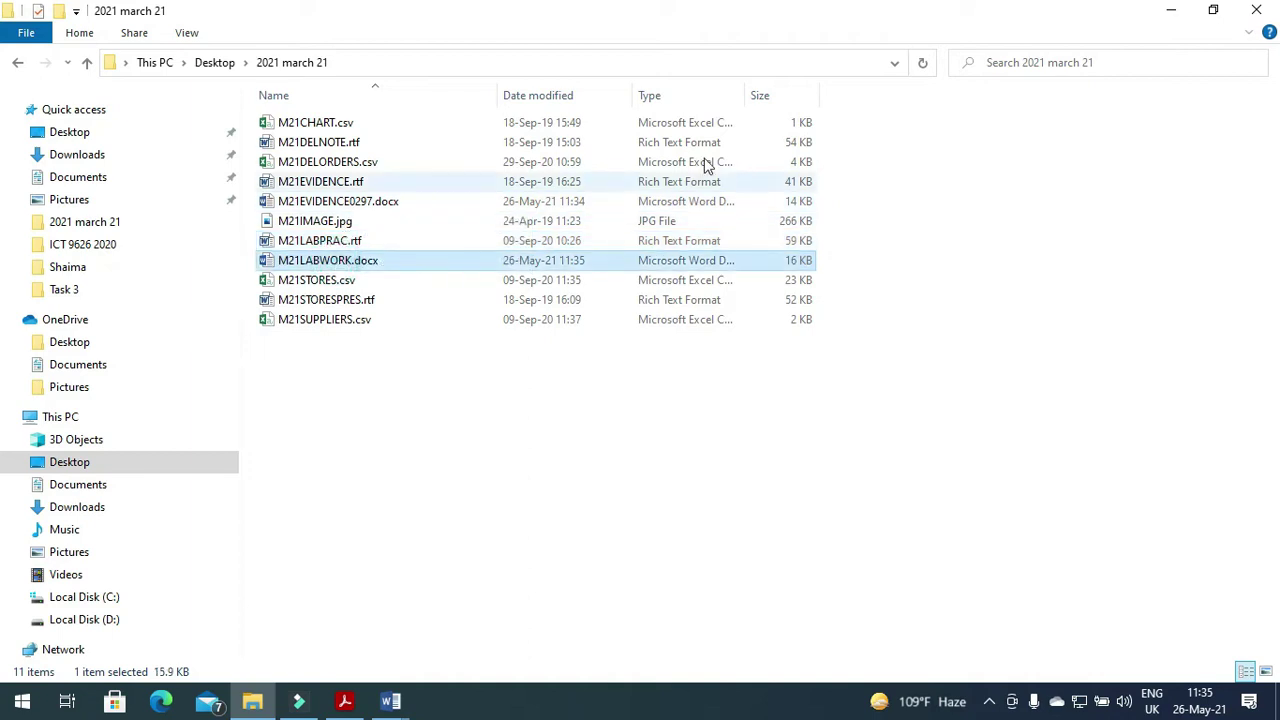
double_click(743, 93)
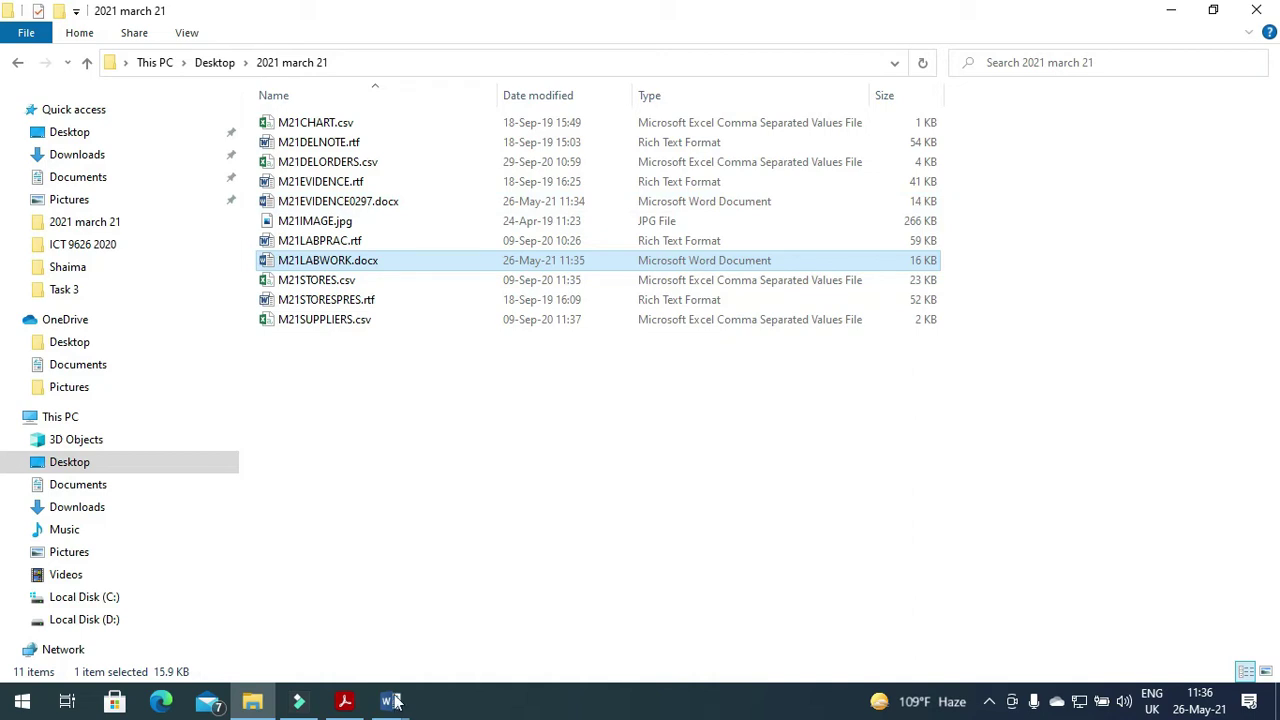
Paste the screenshot under Evidence 1, crop it to the folder listing and enlarge it.
mouse_move(390, 700)
left_click(360, 638)
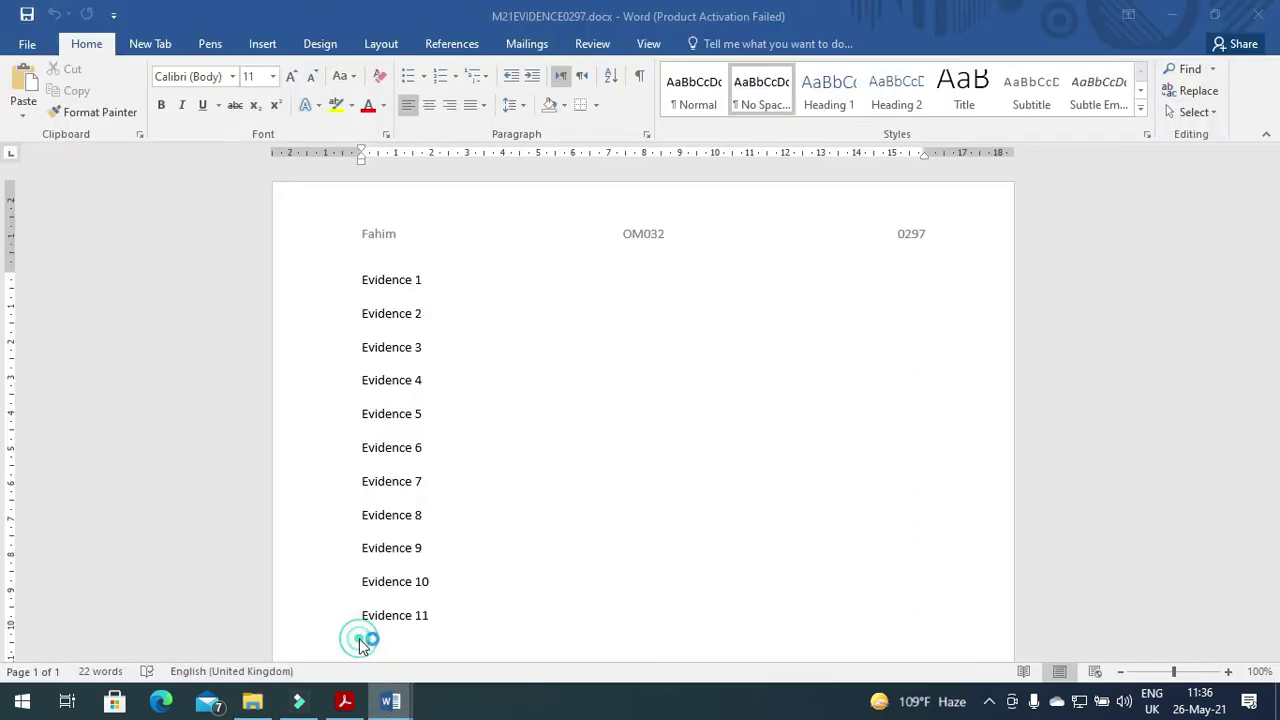
left_click(432, 293)
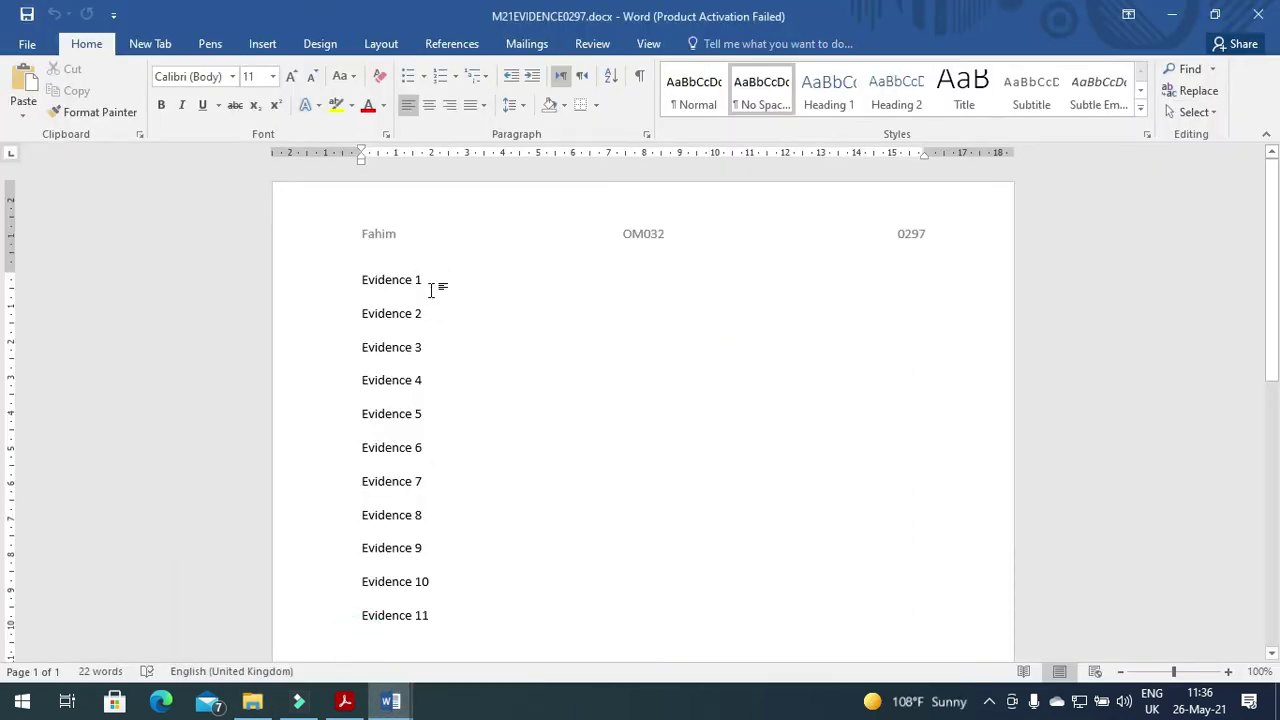
key("ctrl+v")
left_click(666, 443)
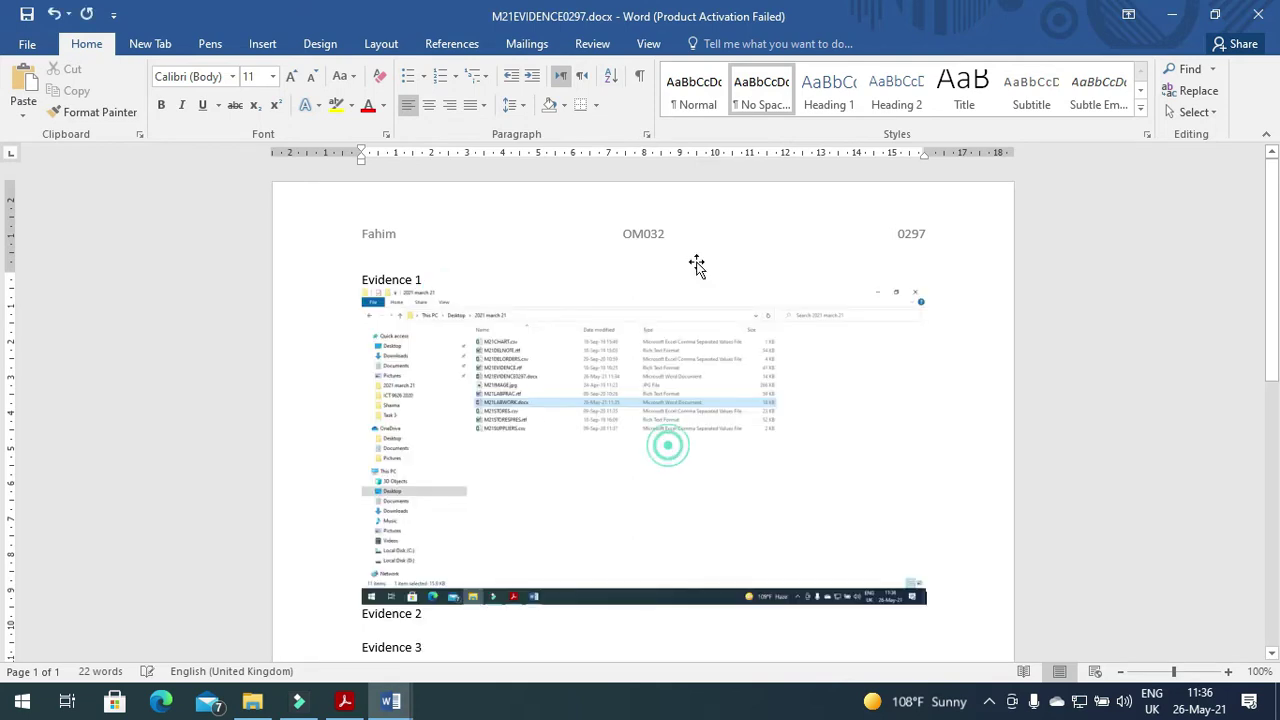
left_click(711, 44)
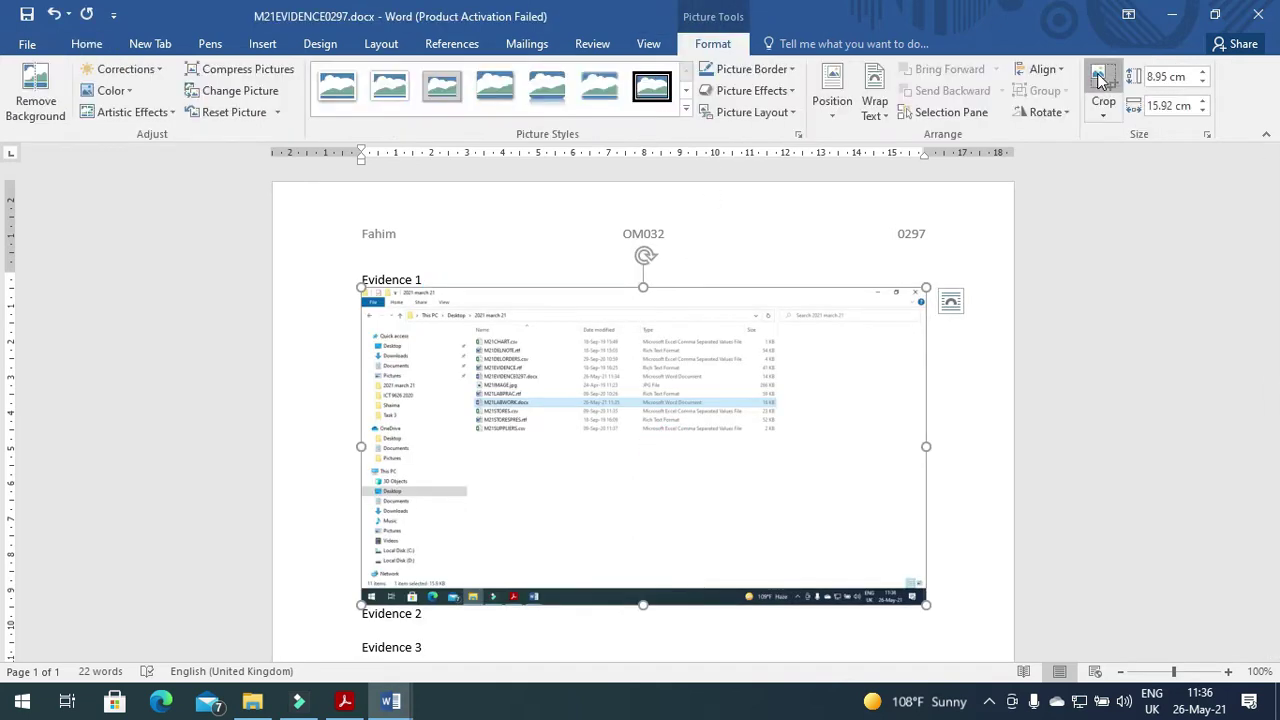
left_click_drag(913, 597, 781, 436)
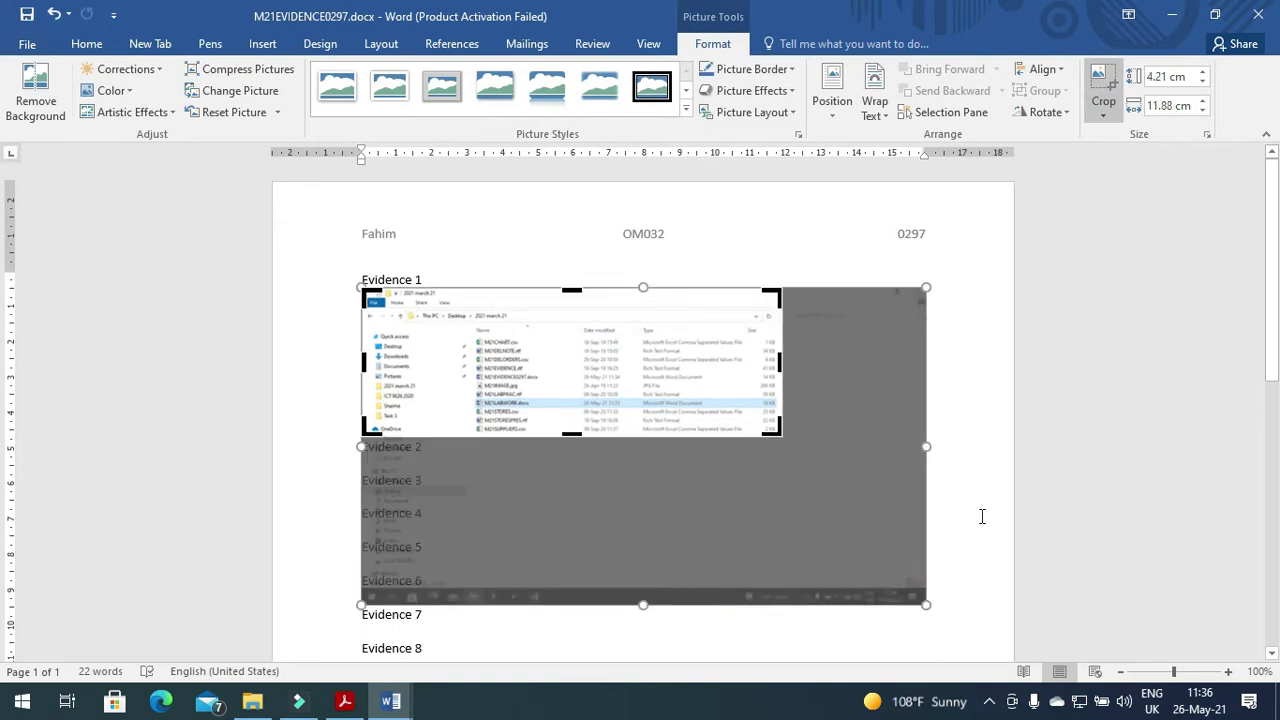
left_click(982, 516)
left_click(645, 400)
left_click_drag(788, 447, 818, 481)
Set the M21LABWORK pages to A4 paper in portrait orientation.
left_click(344, 701)
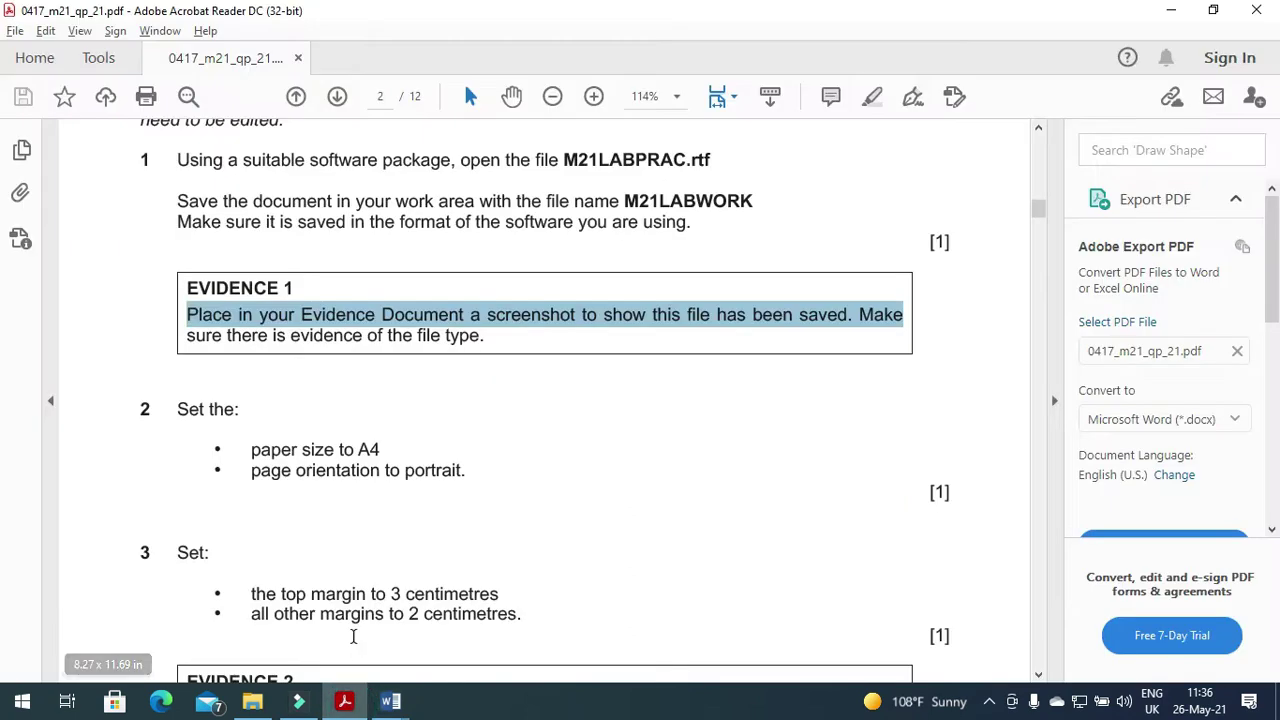
scroll(330, 602, "down", 2)
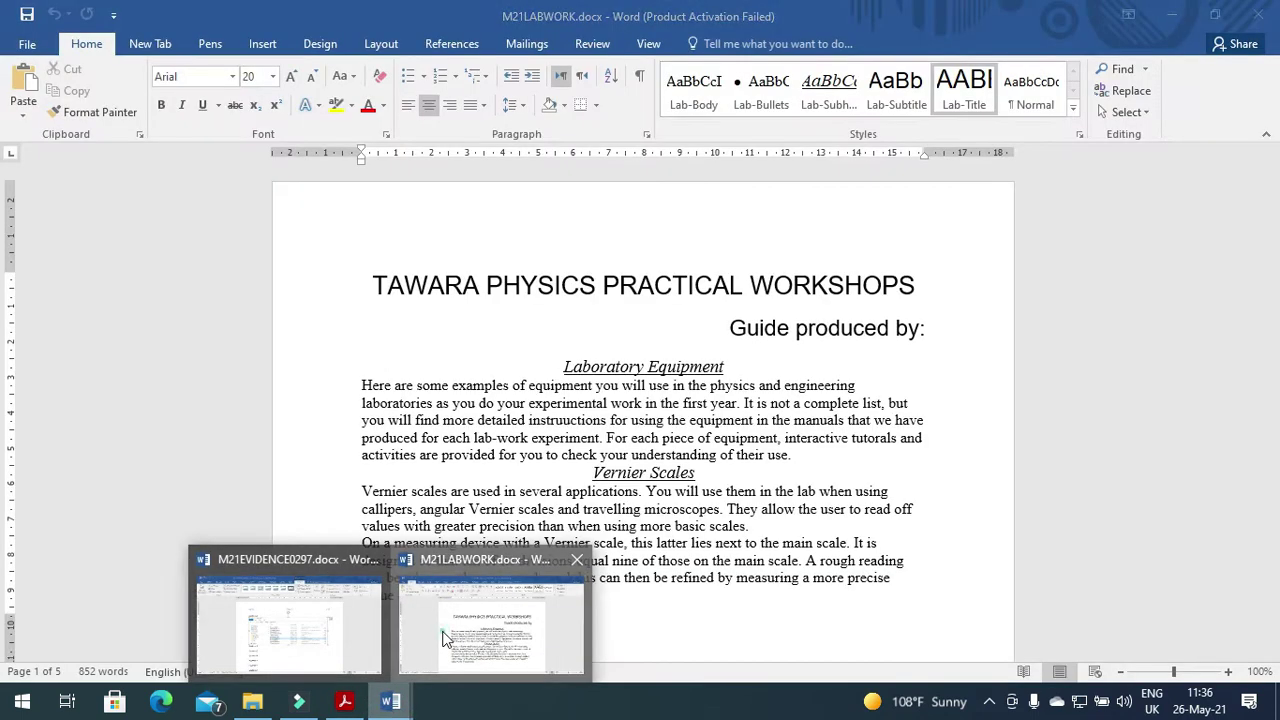
left_click(444, 631)
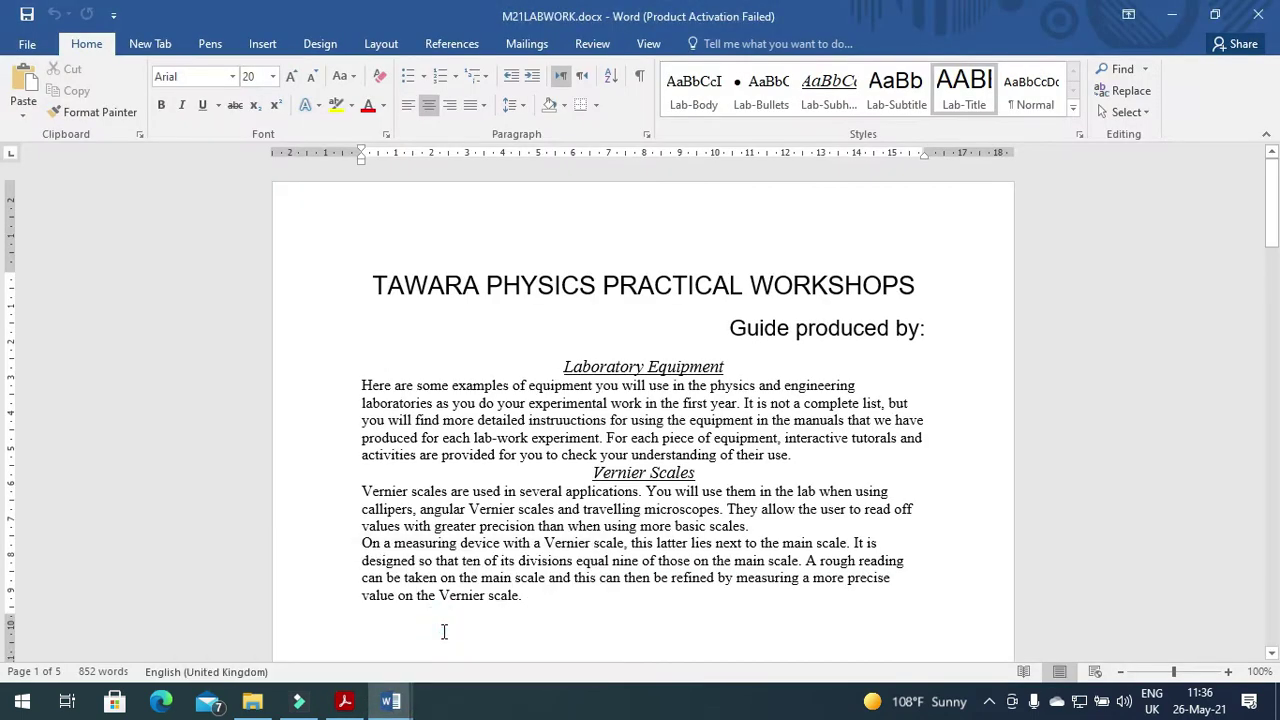
left_click(390, 45)
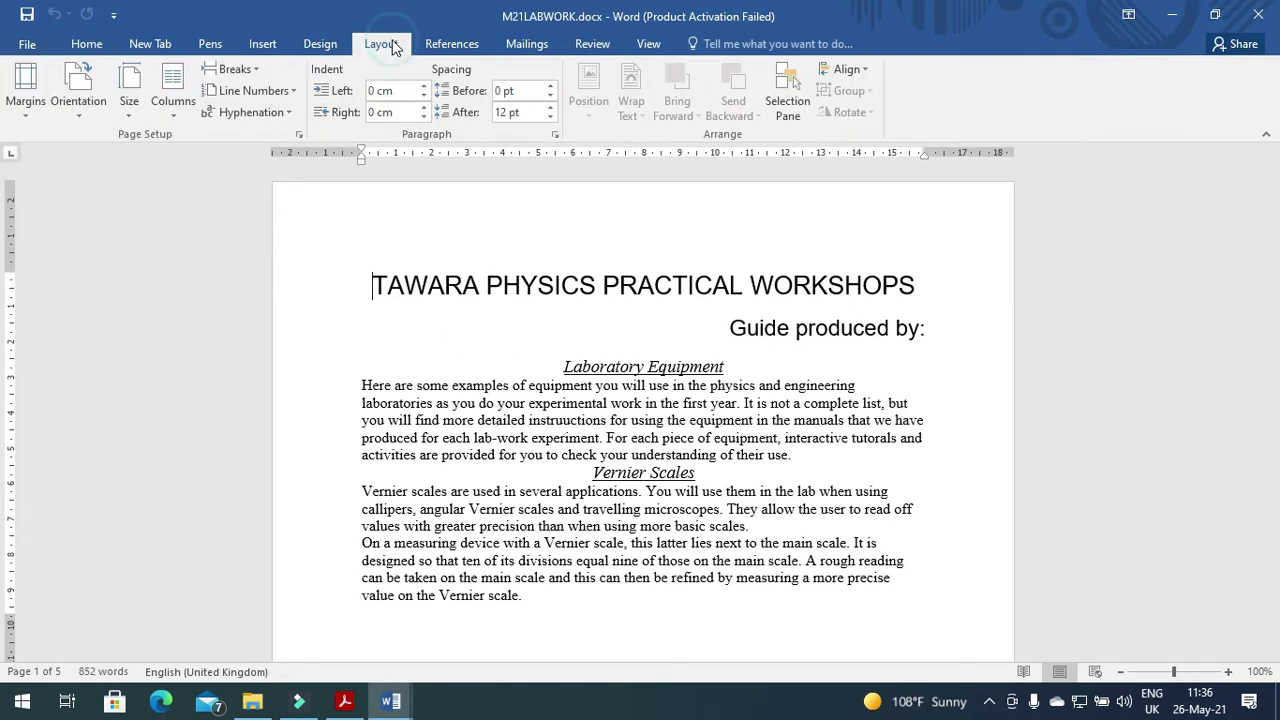
left_click(133, 115)
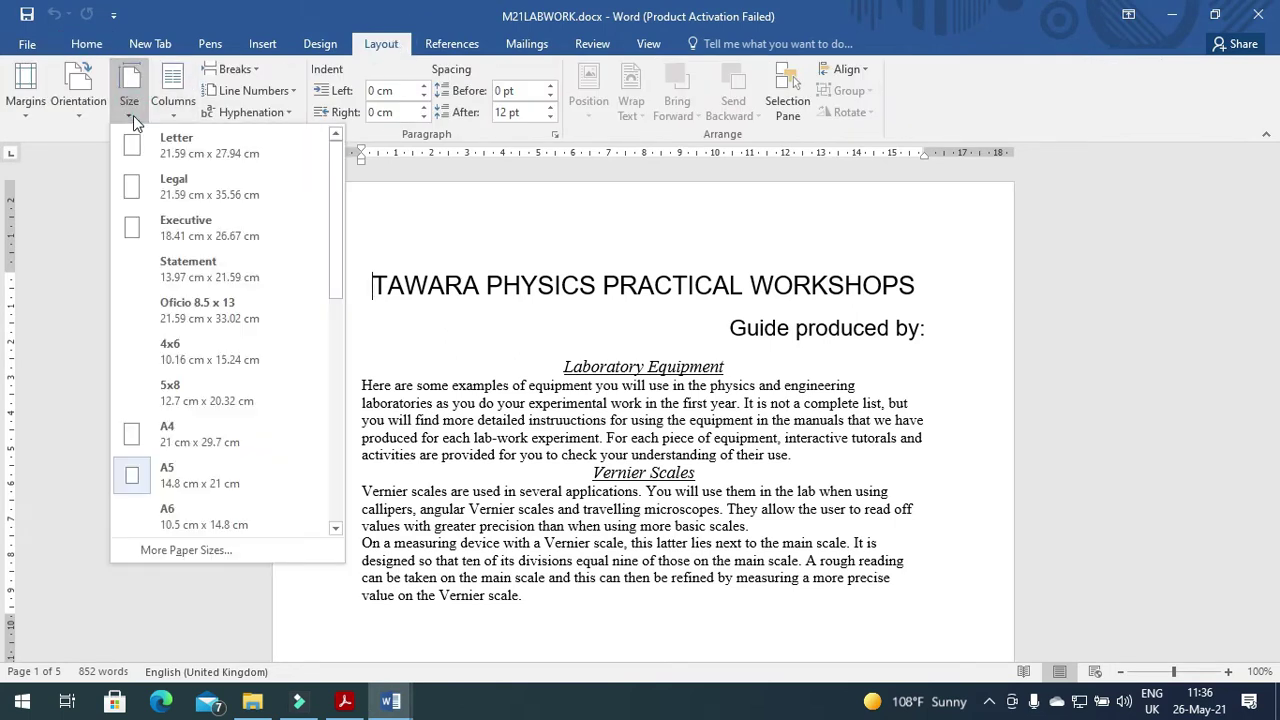
left_click(170, 447)
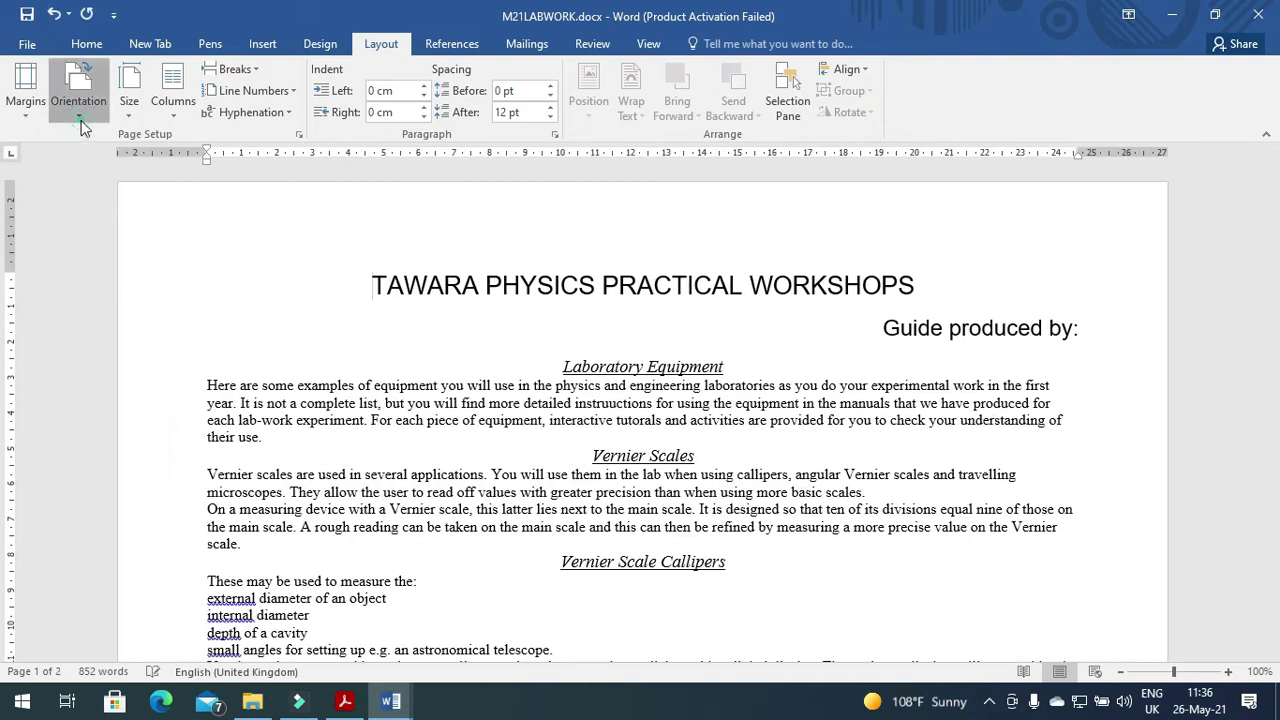
left_click(78, 92)
left_click(117, 150)
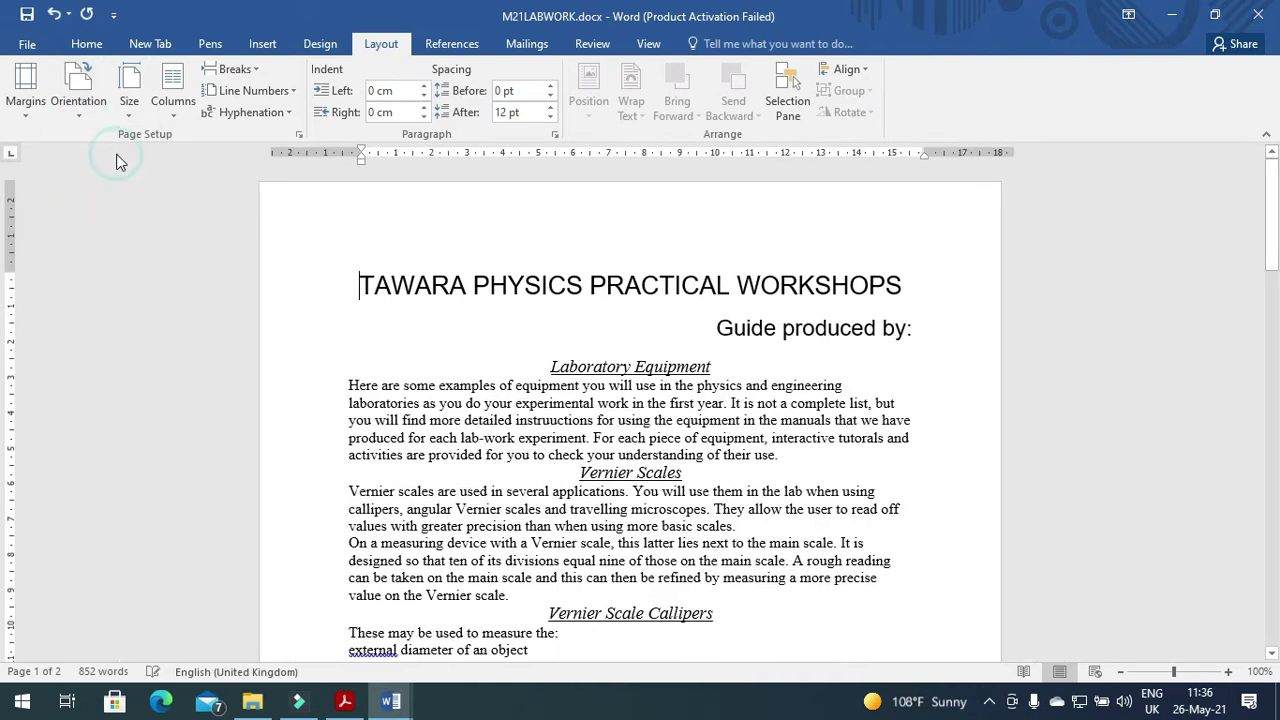
left_click(343, 701)
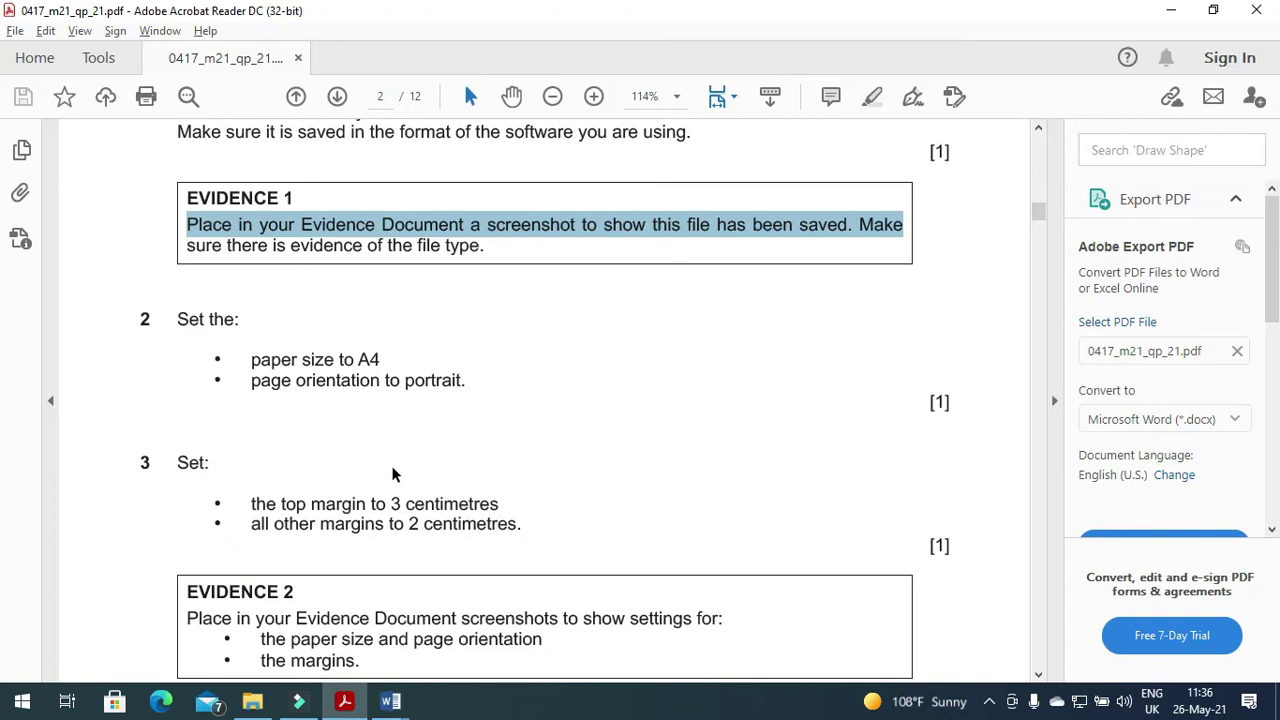
scroll(394, 471, "down", 2)
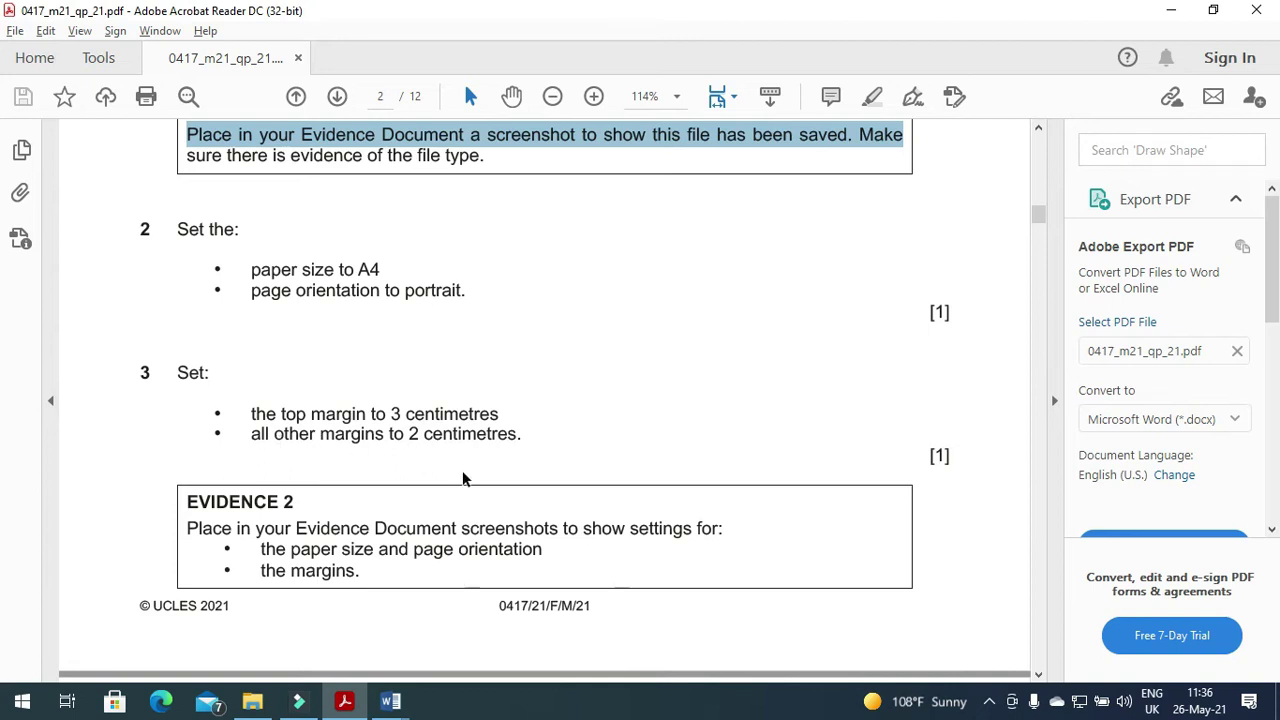
In Page Setup's Margins tab, enter Top 3, Left 2, Bottom 2 and Right 2, then apply.
left_click(390, 701)
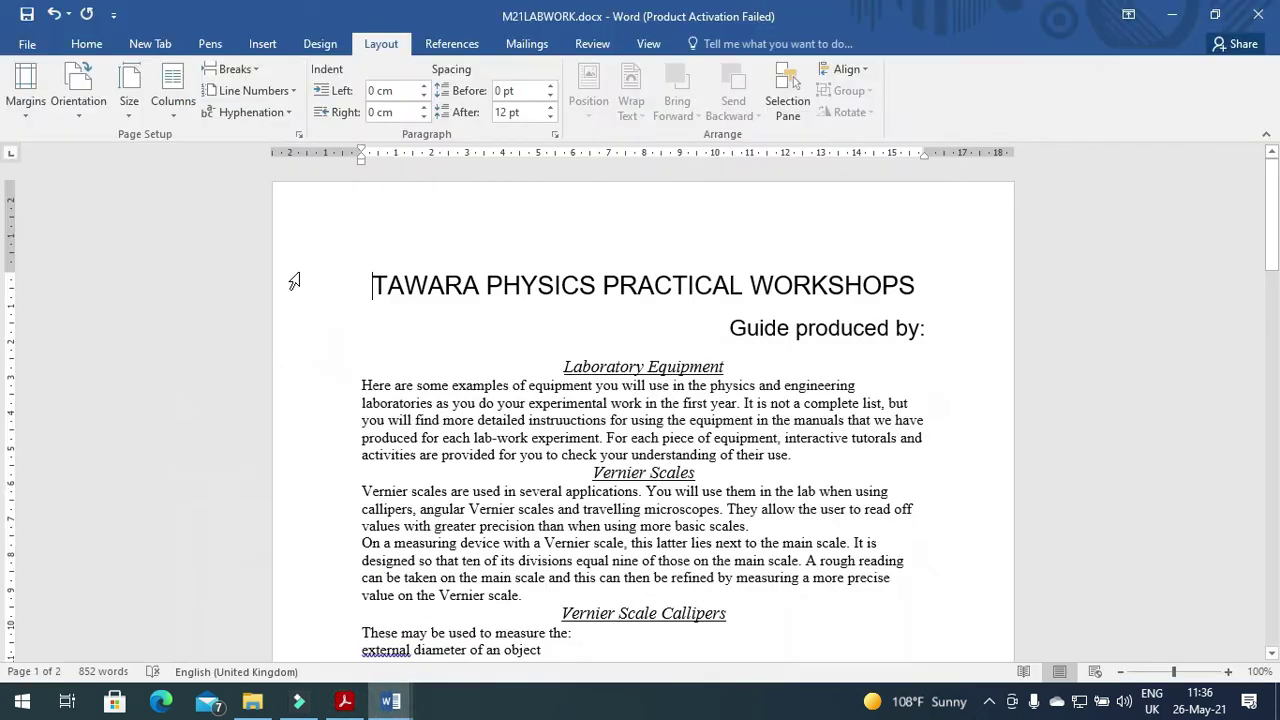
left_click(298, 134)
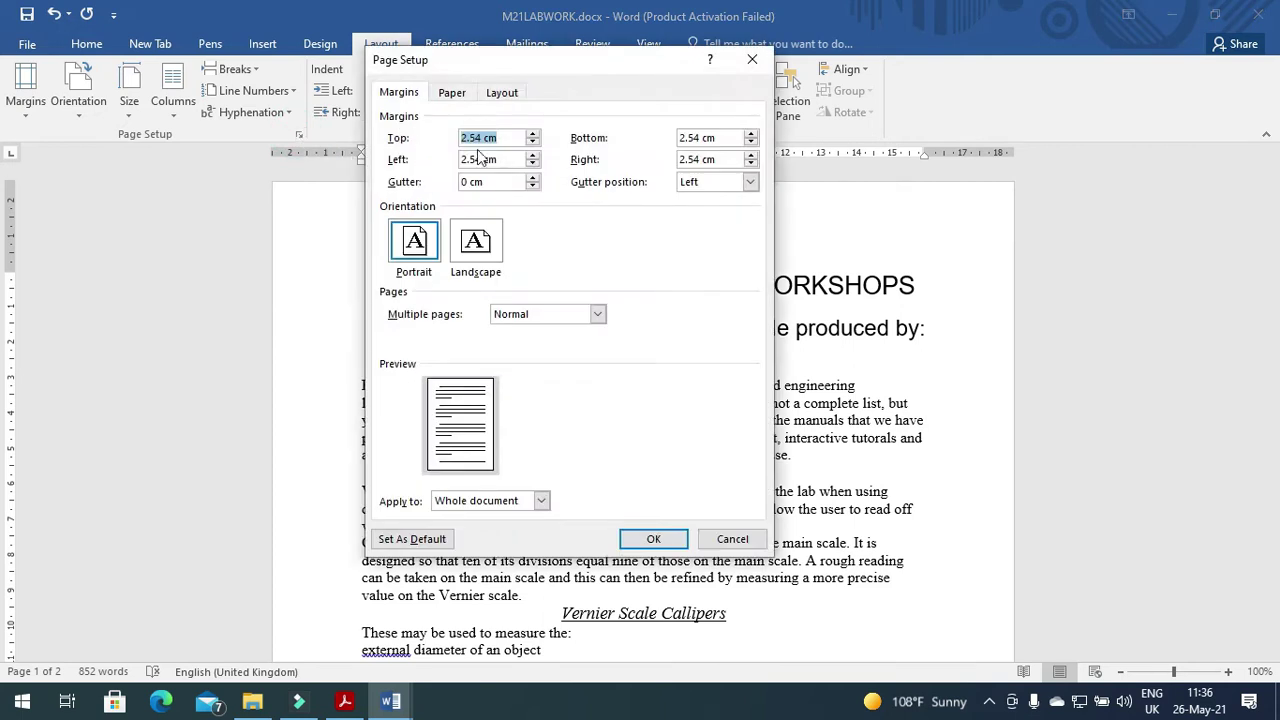
type("3")
left_click_drag(497, 159, 457, 158)
type("2")
double_click(726, 138)
type("2")
double_click(726, 159)
type("2")
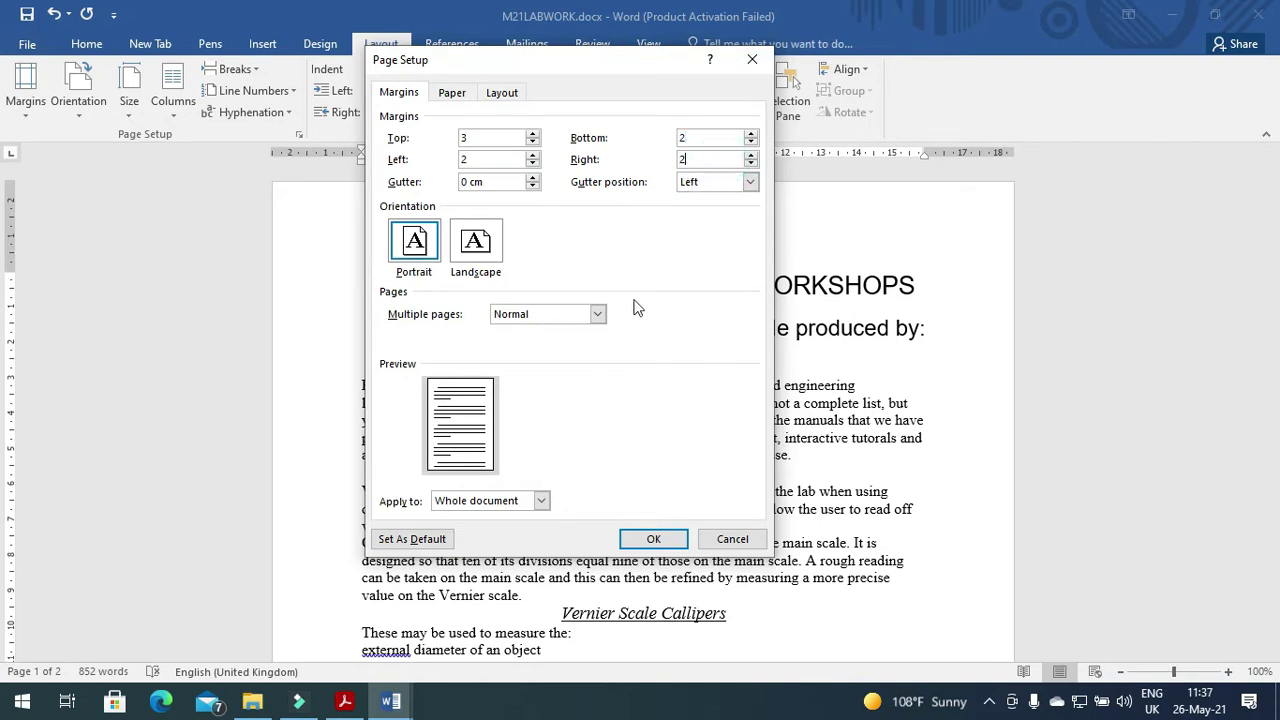
left_click(362, 706)
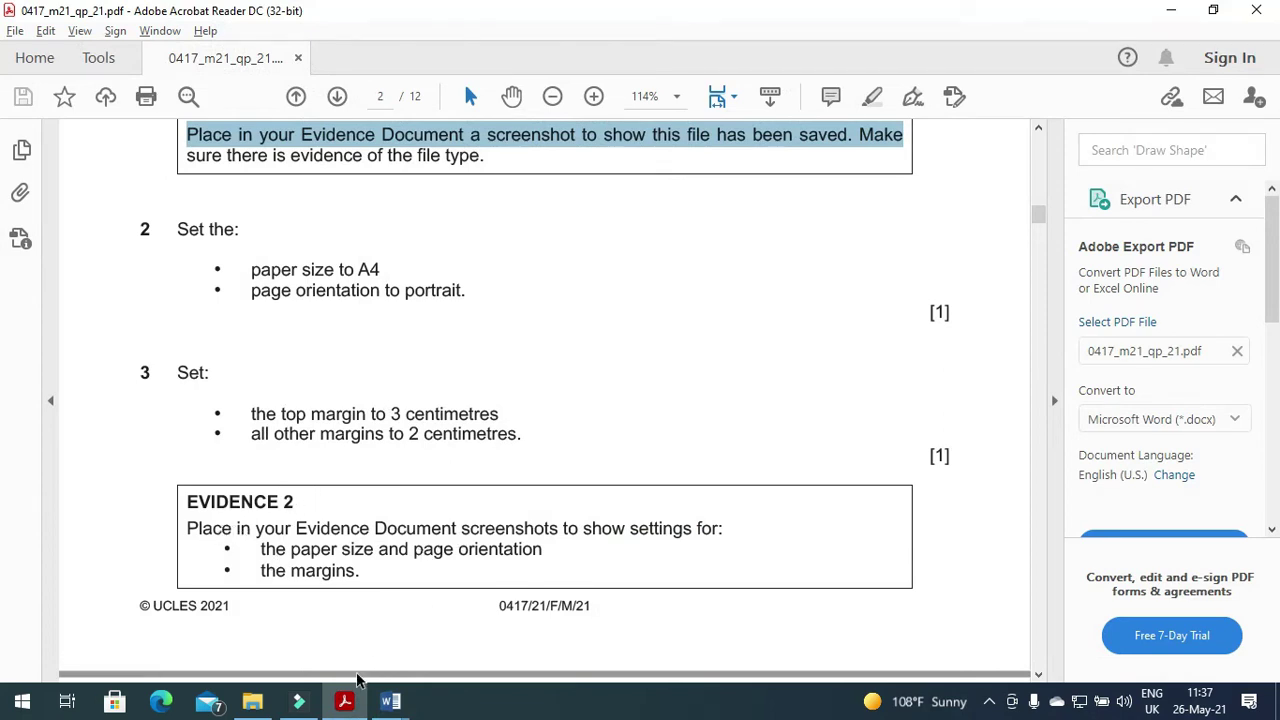
left_click(344, 701)
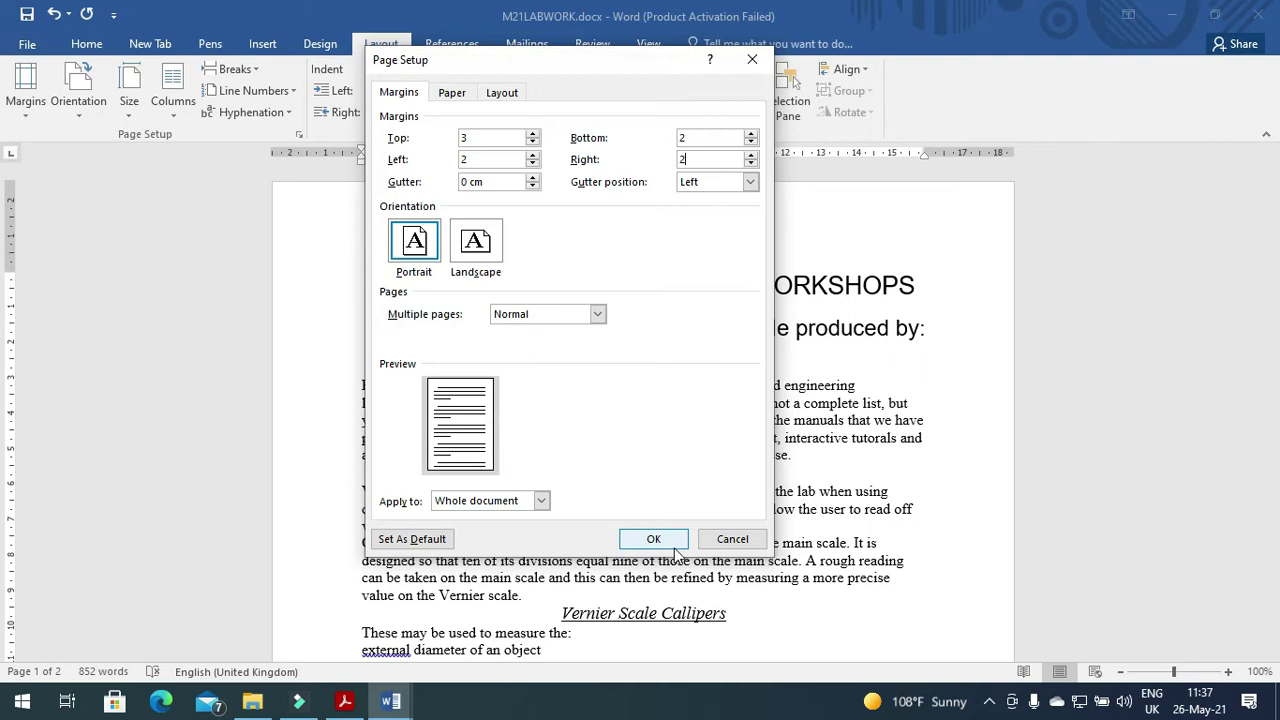
left_click(679, 546)
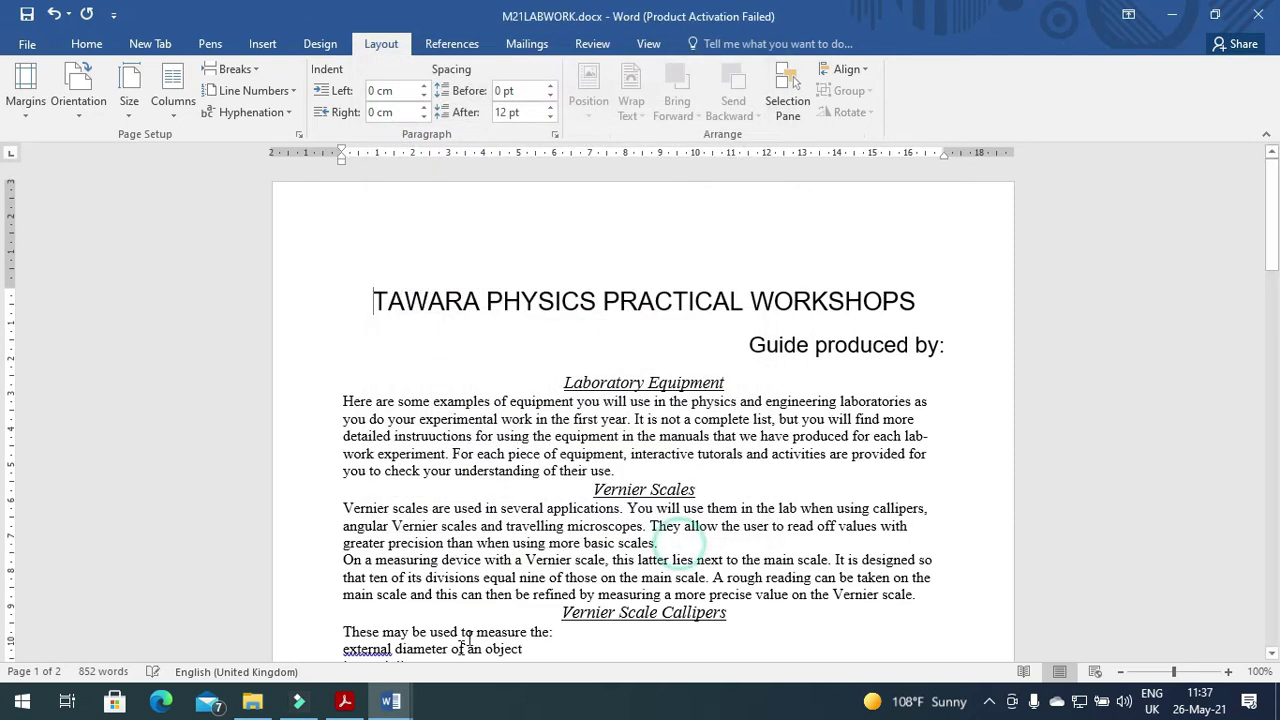
Paste the margin settings screenshot below Evidence 2 in M21EVIDENCE0297.
mouse_move(390, 701)
left_click(431, 662)
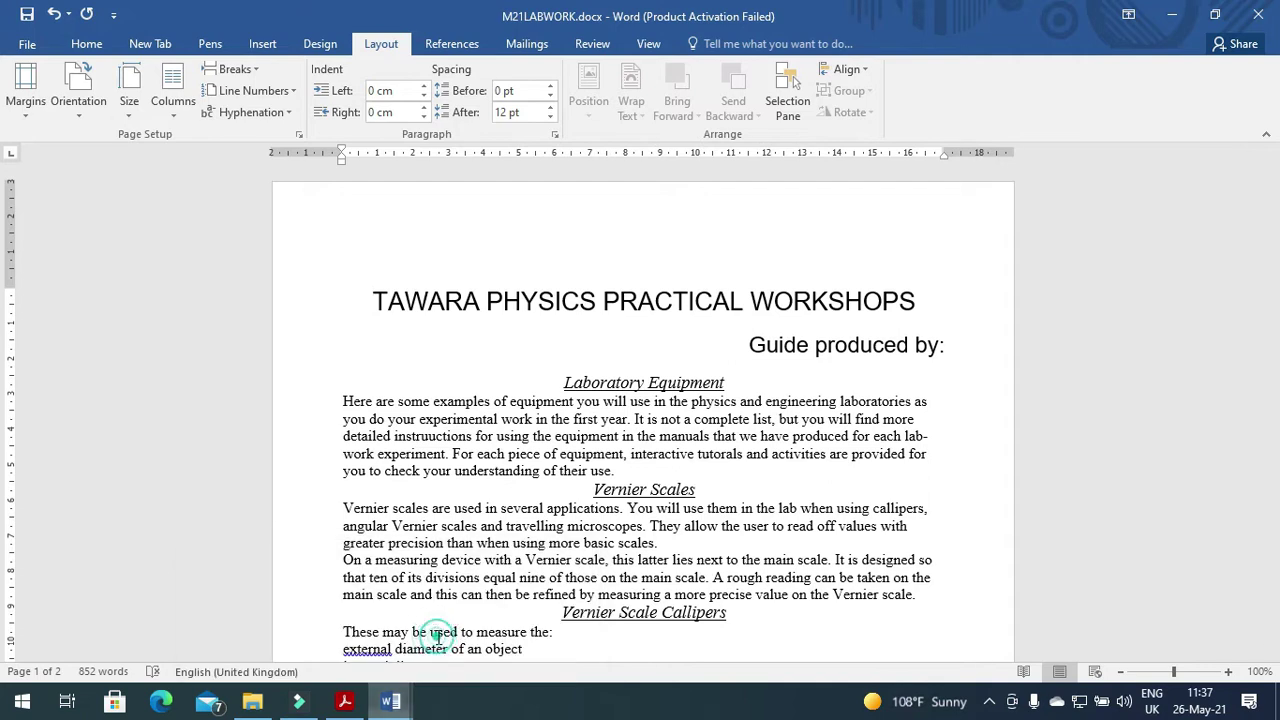
left_click(336, 612)
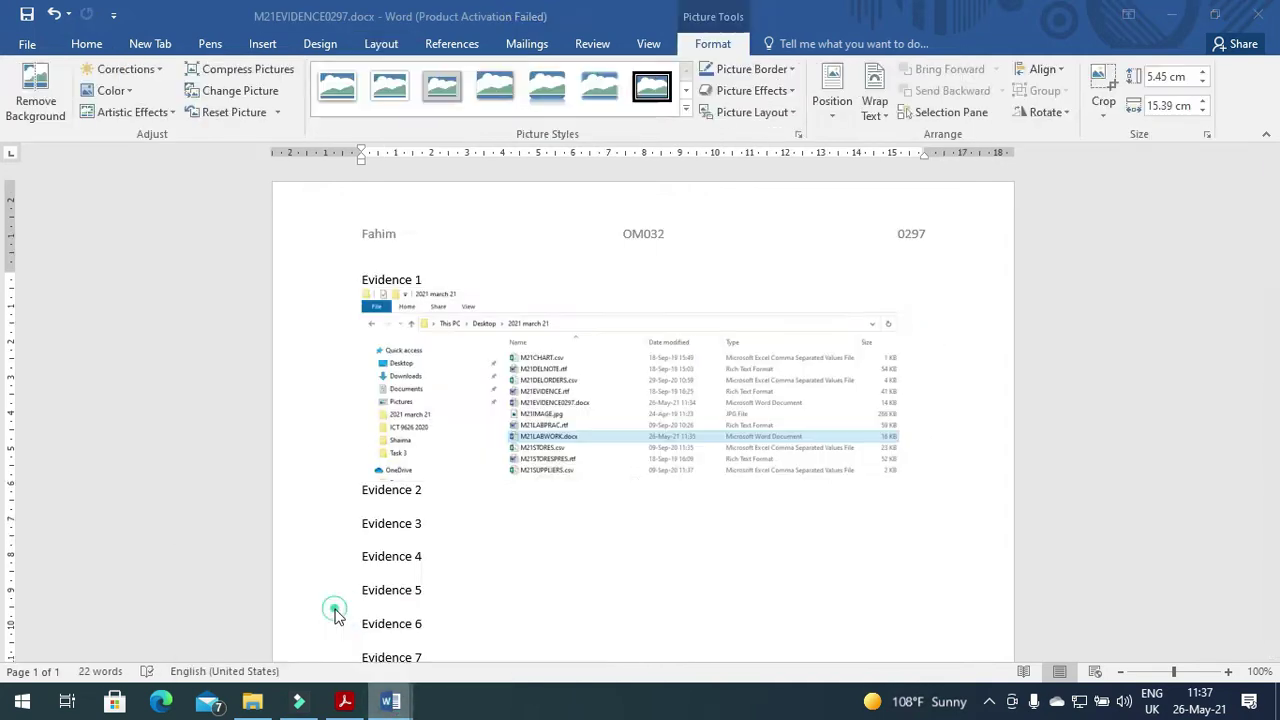
left_click(410, 510)
key("ctrl+v")
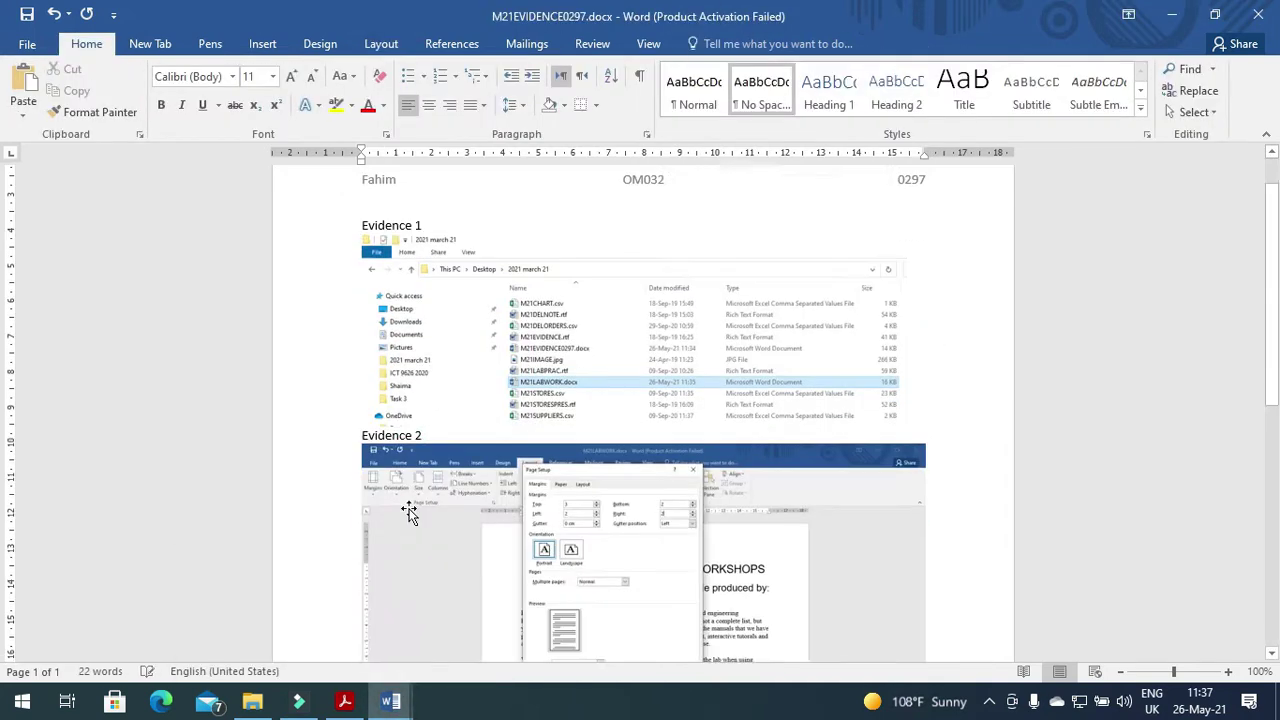
Crop the pasted screenshot so only the Page Setup dialog remains.
left_click(500, 488)
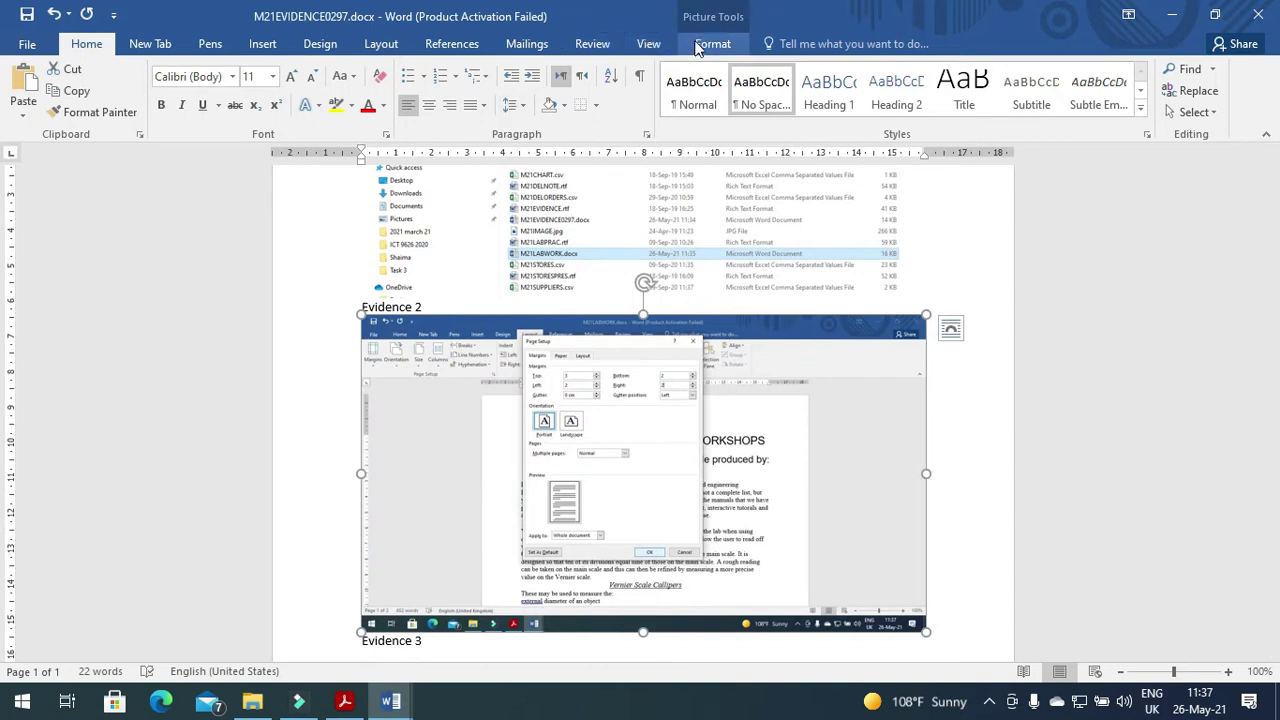
left_click(712, 43)
left_click(1102, 85)
left_click_drag(914, 626, 700, 440)
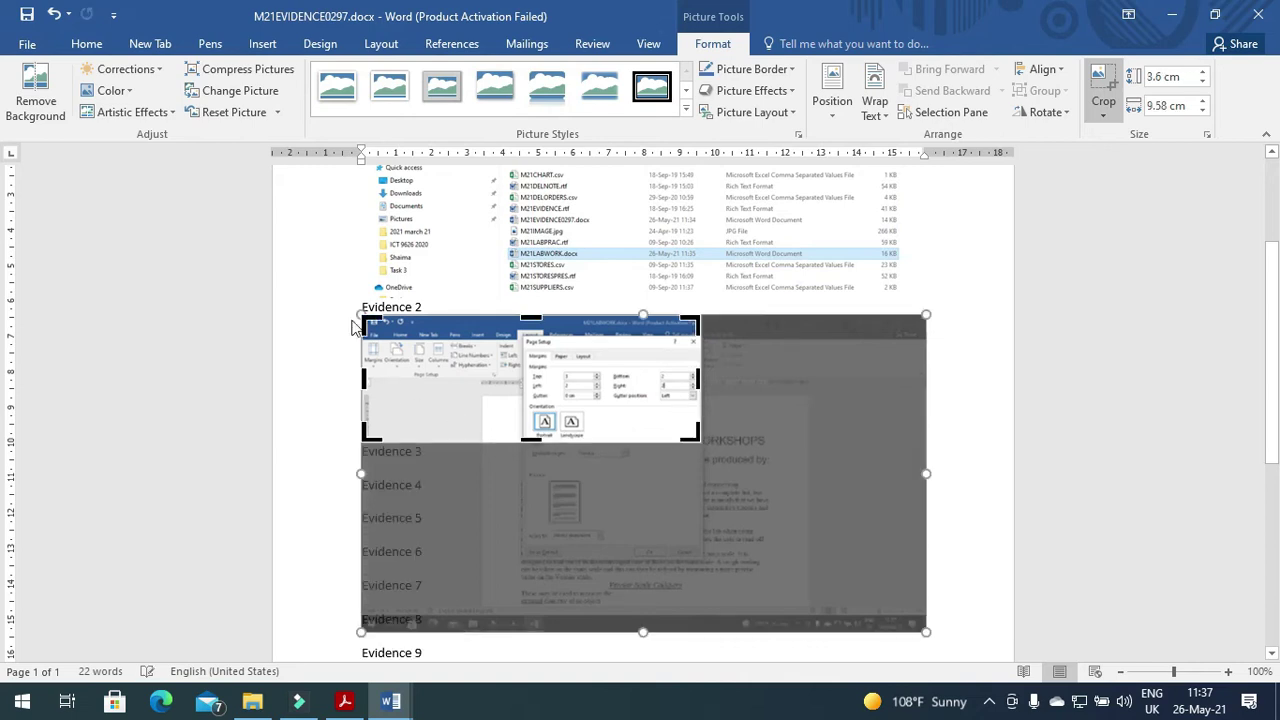
left_click_drag(369, 323, 518, 338)
left_click(877, 417)
Enlarge the cropped screenshot and return to M21LABWORK.
left_click(540, 412)
left_click_drag(541, 422, 637, 466)
left_click(720, 473)
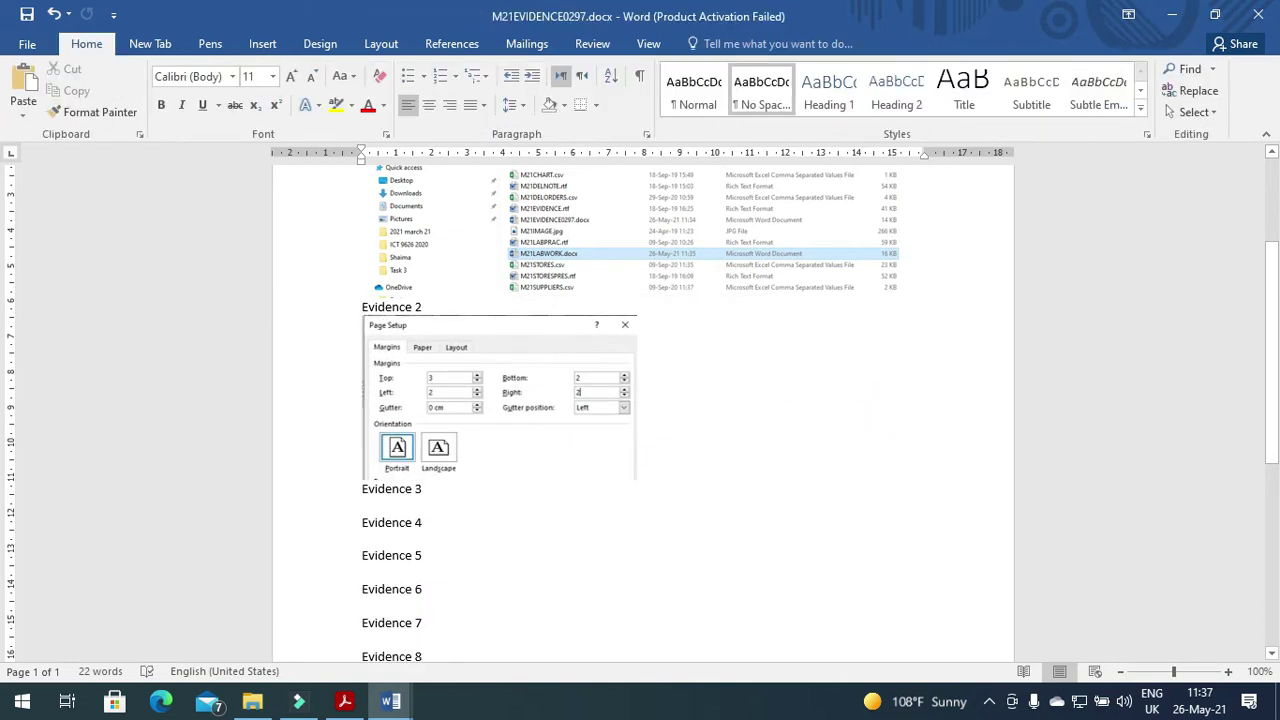
key("alt+Tab")
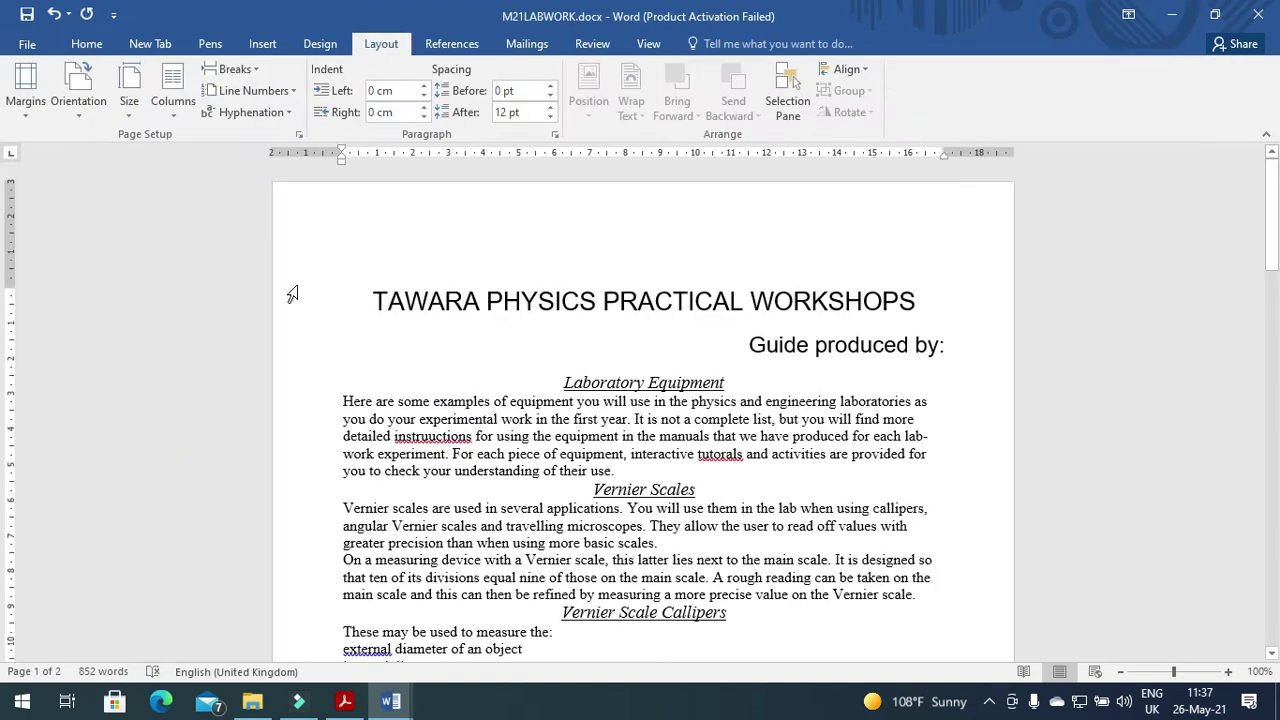
left_click(129, 100)
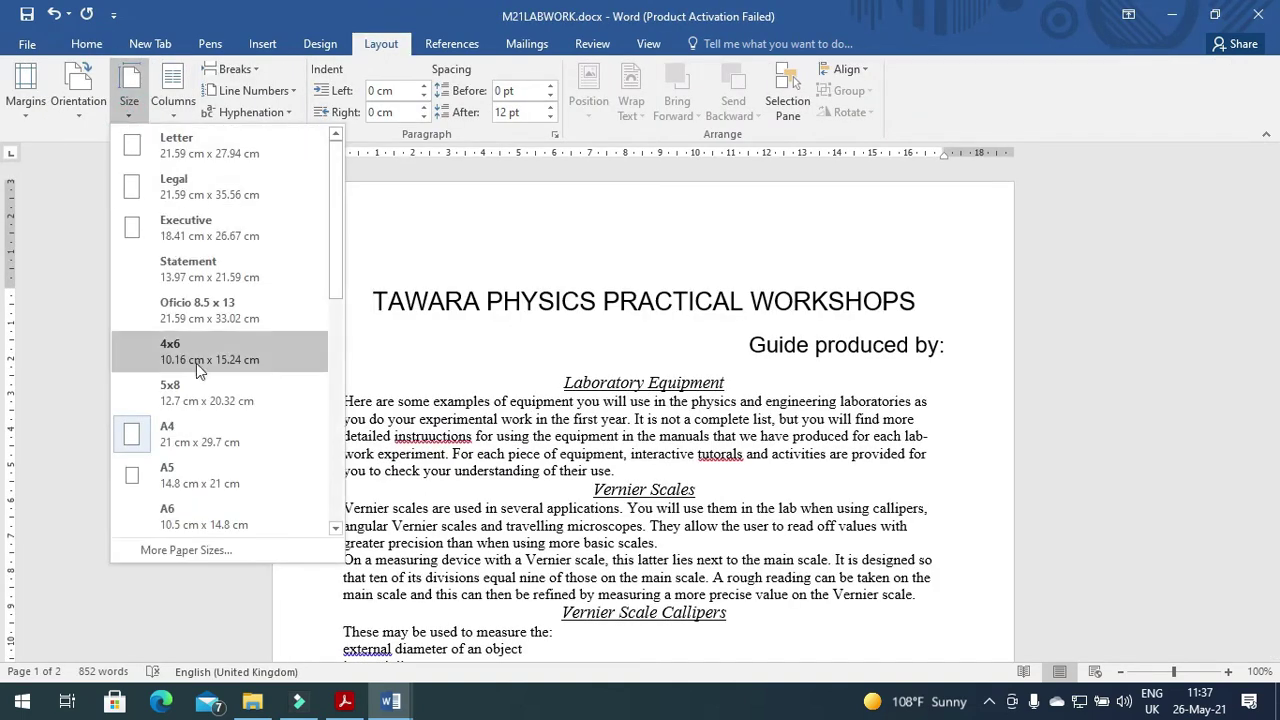
left_click(448, 205)
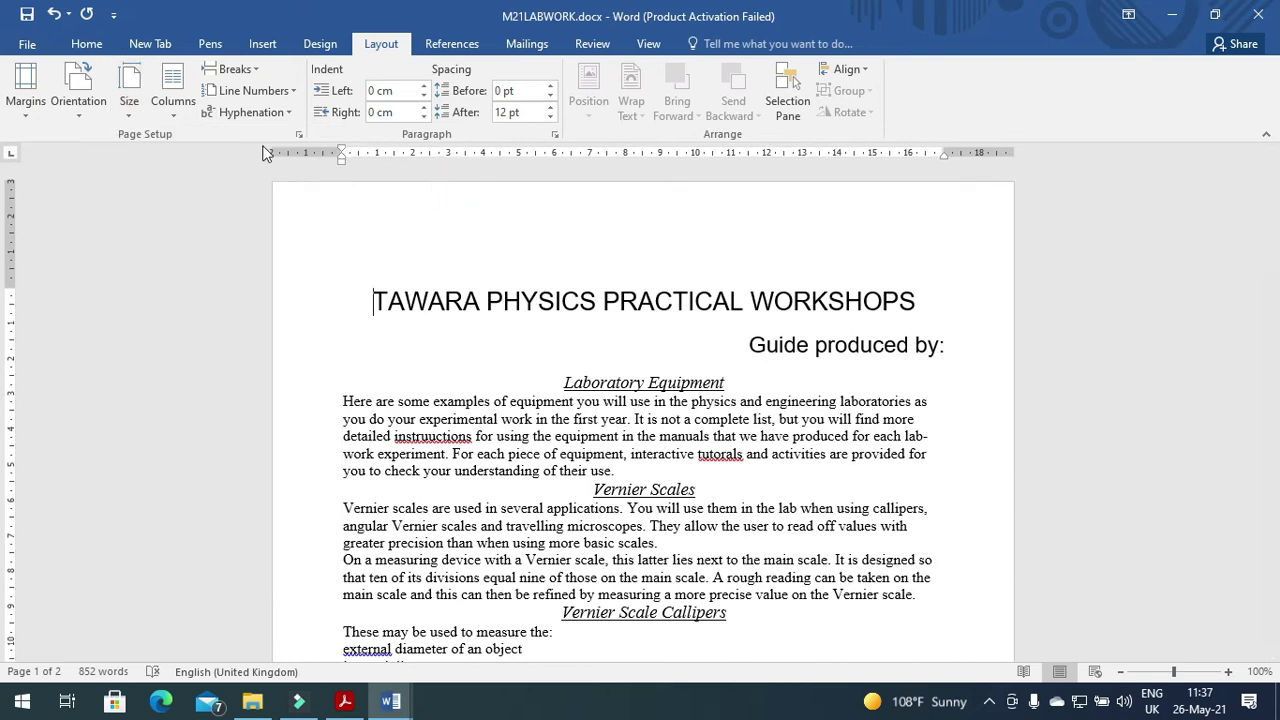
left_click(298, 134)
left_click(451, 92)
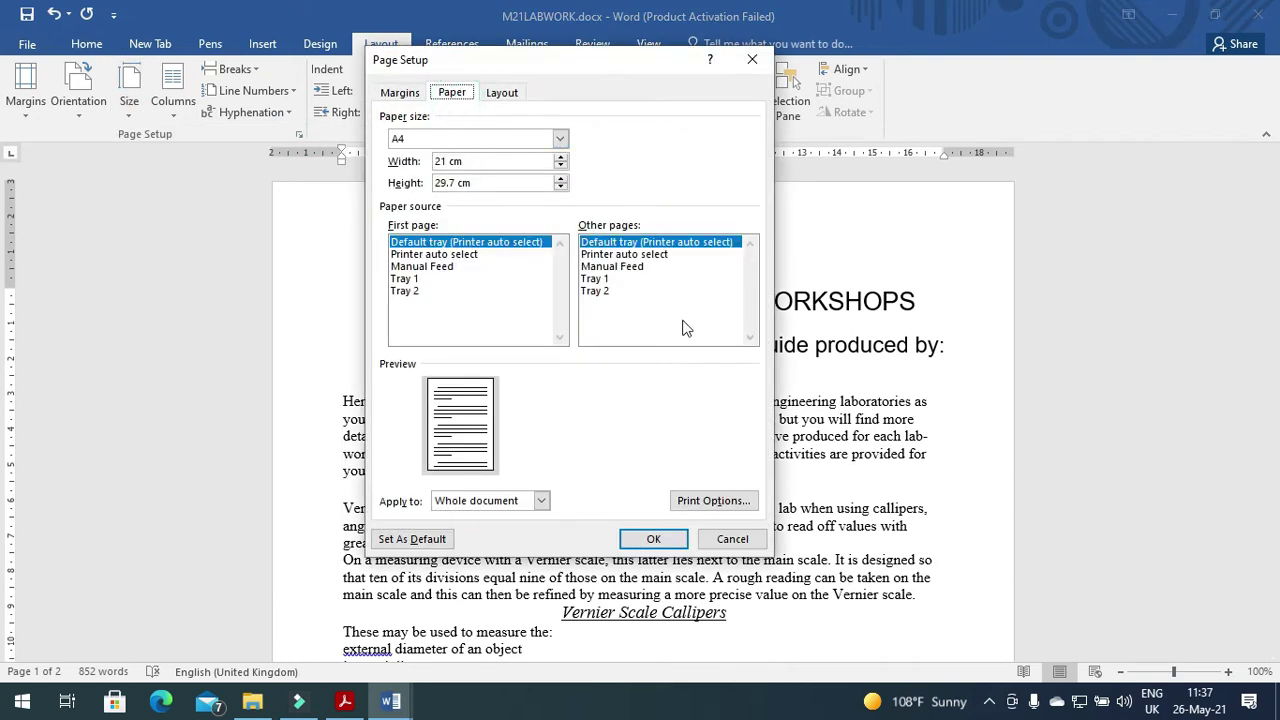
left_click(668, 541)
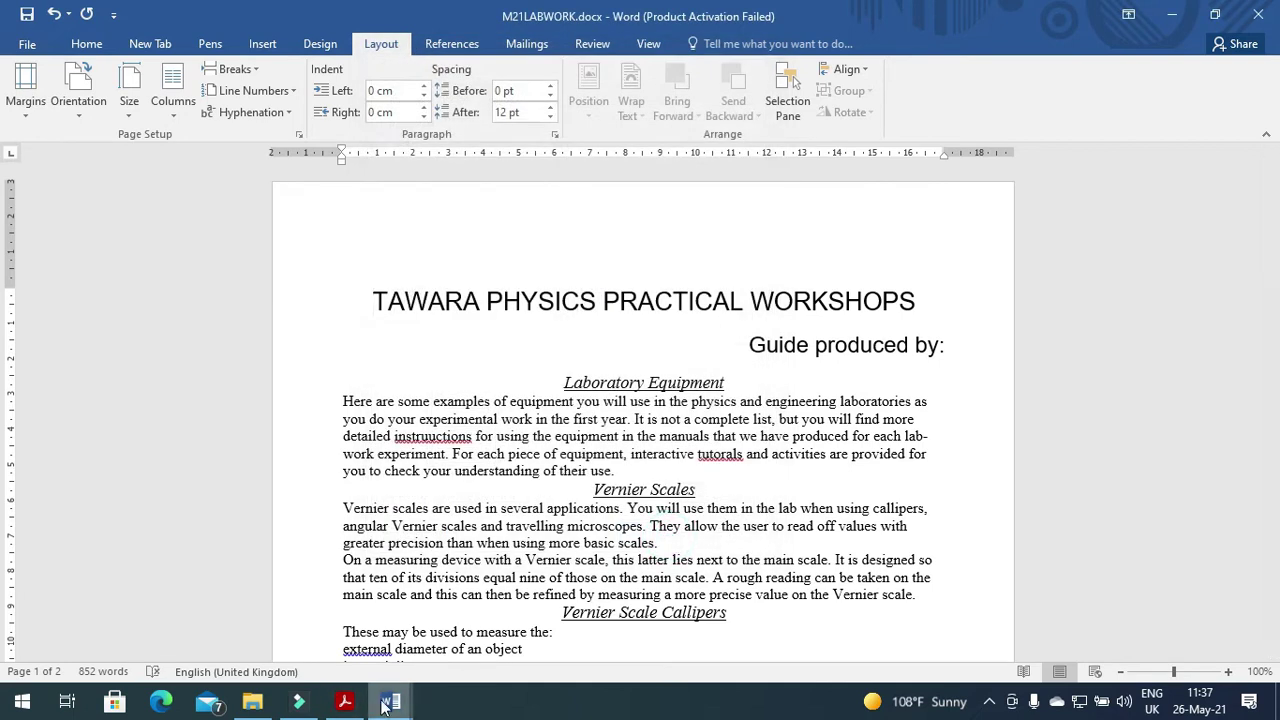
Paste the A4 paper-size screenshot under the first Evidence 2 picture and crop it to the dialog.
mouse_move(408, 707)
left_click(320, 662)
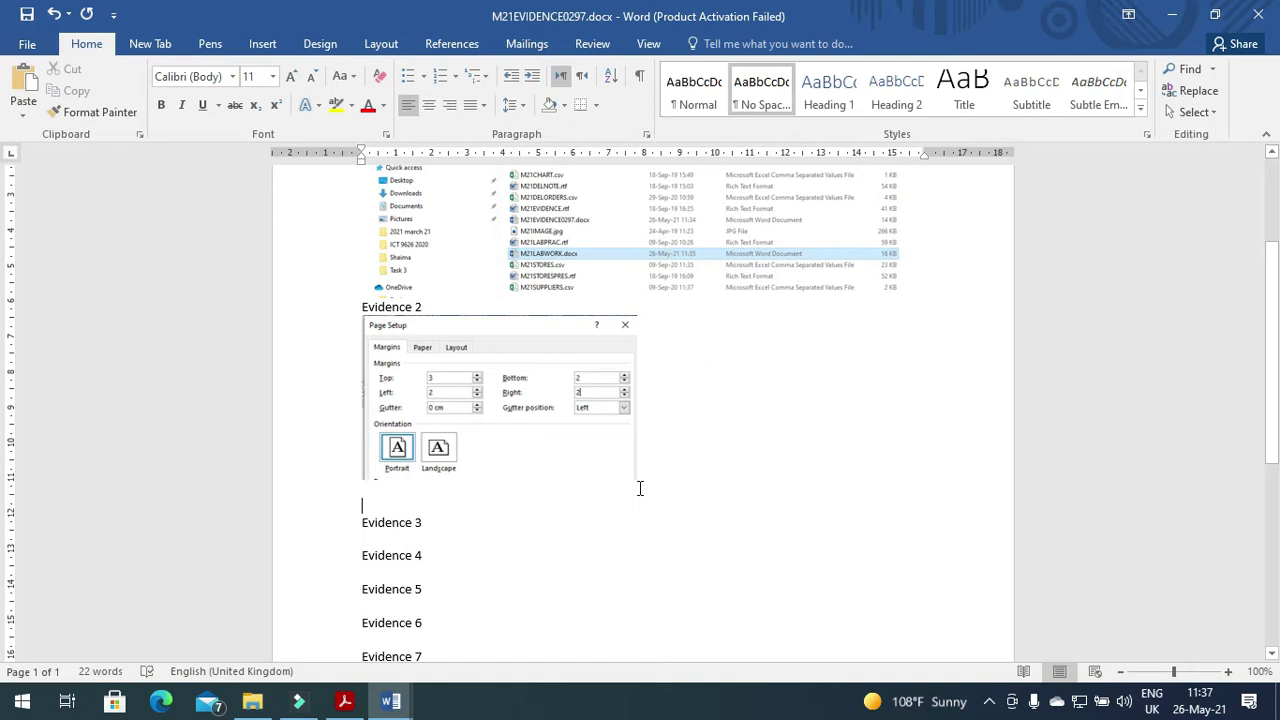
key("ctrl+v")
left_click(640, 488)
left_click(712, 44)
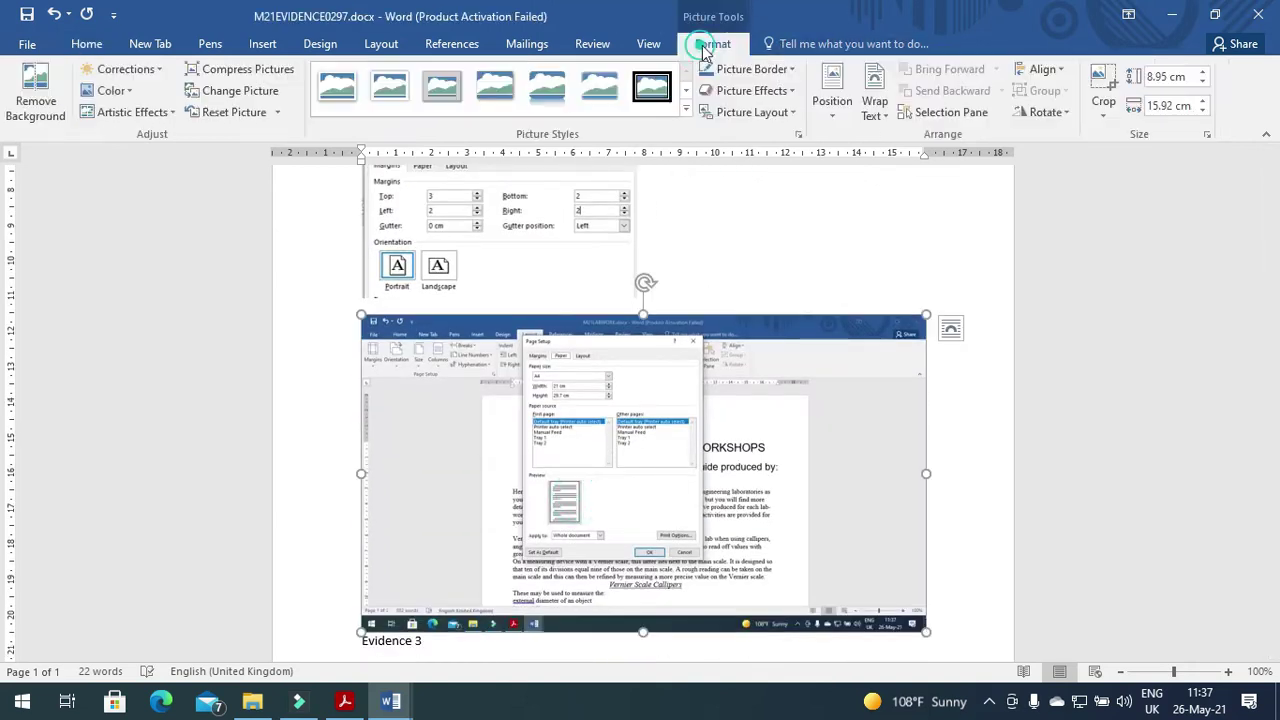
left_click(1103, 100)
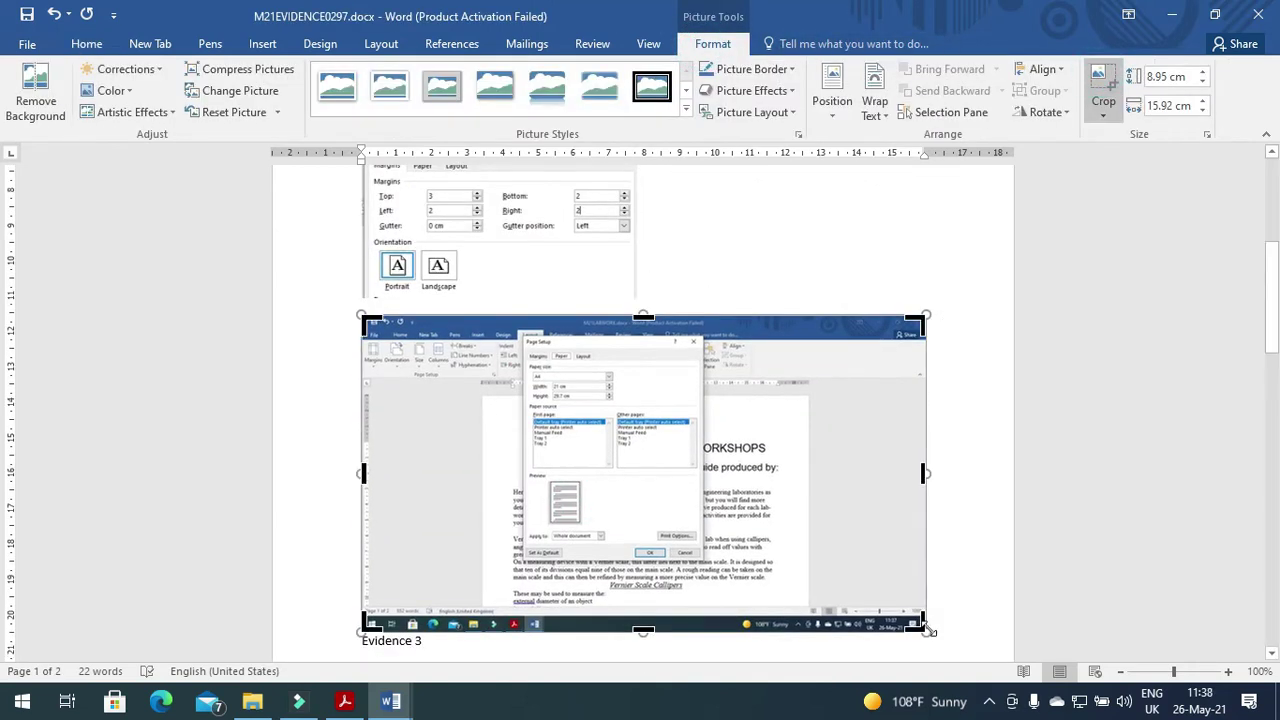
mouse_move(914, 625)
left_mouse_down()
mouse_move(788, 524)
mouse_move(690, 383)
mouse_move(701, 382)
left_mouse_up()
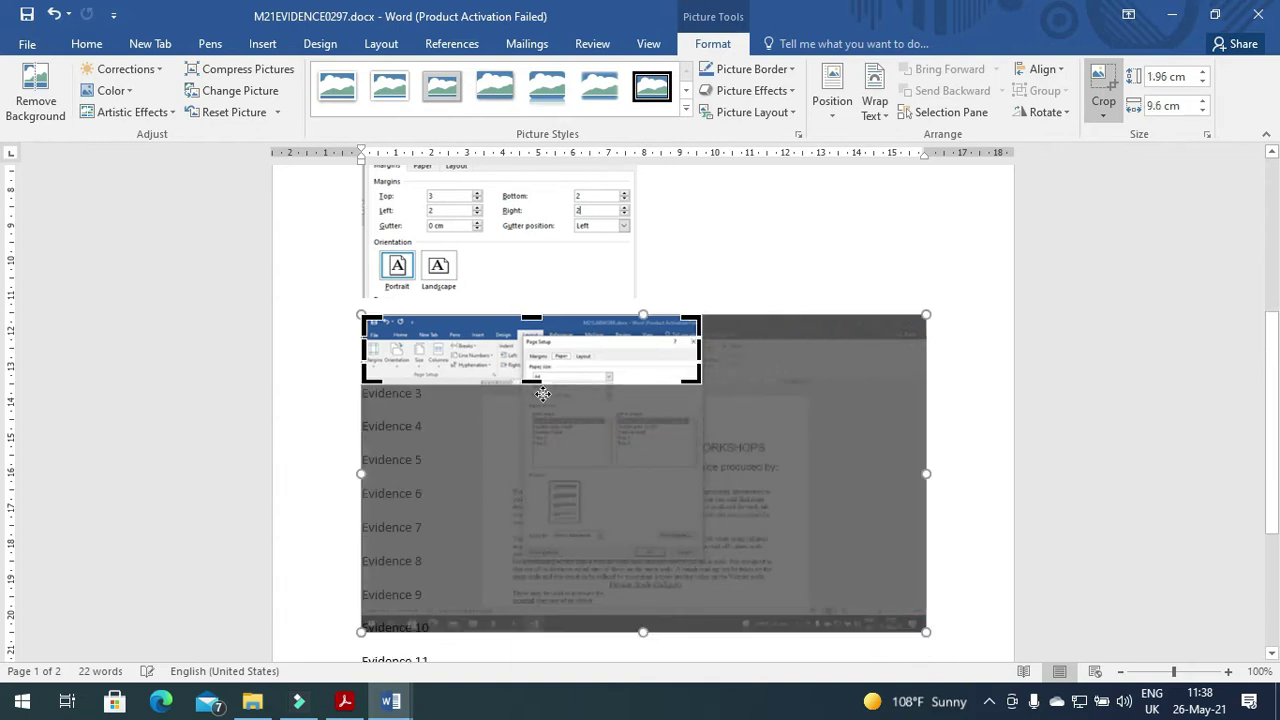
left_click_drag(365, 322, 597, 391)
left_click(932, 388)
left_click(446, 352)
Read the exam paper's header requirement for name and candidate numbers, then return to M21LABWORK.
left_click(344, 701)
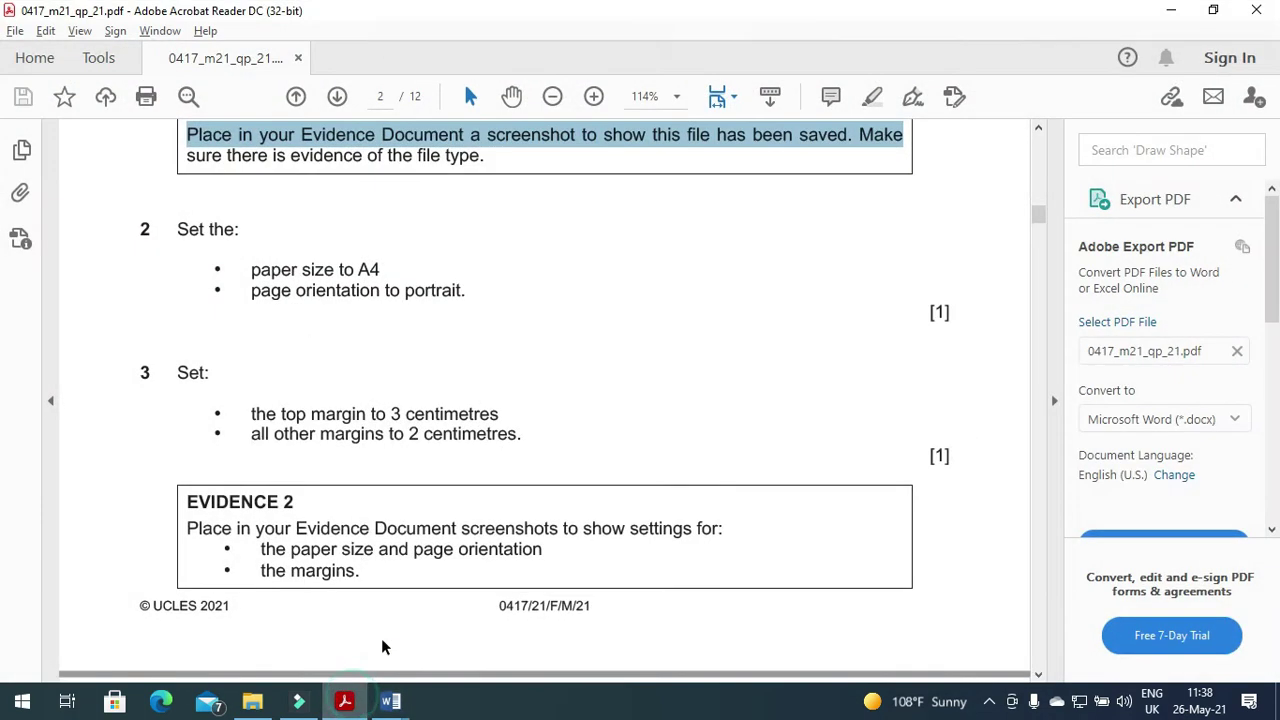
scroll(377, 472, "down", 5)
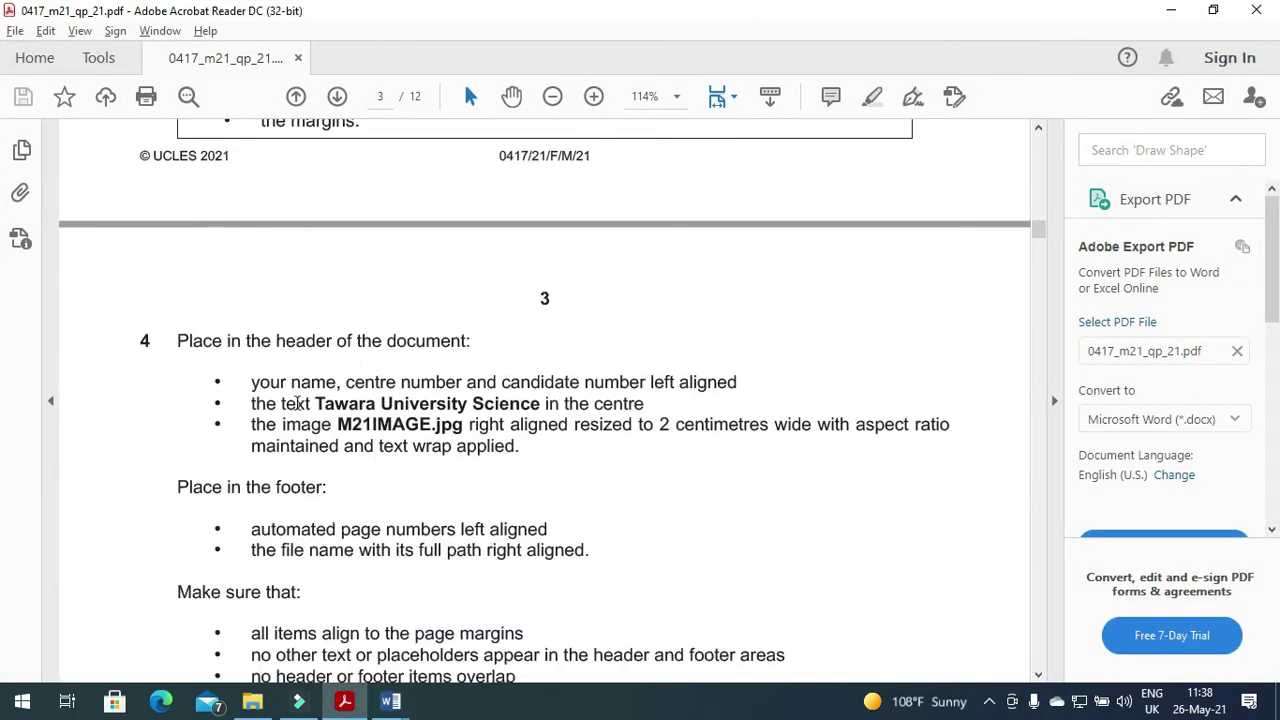
left_click_drag(251, 383, 722, 388)
mouse_move(390, 699)
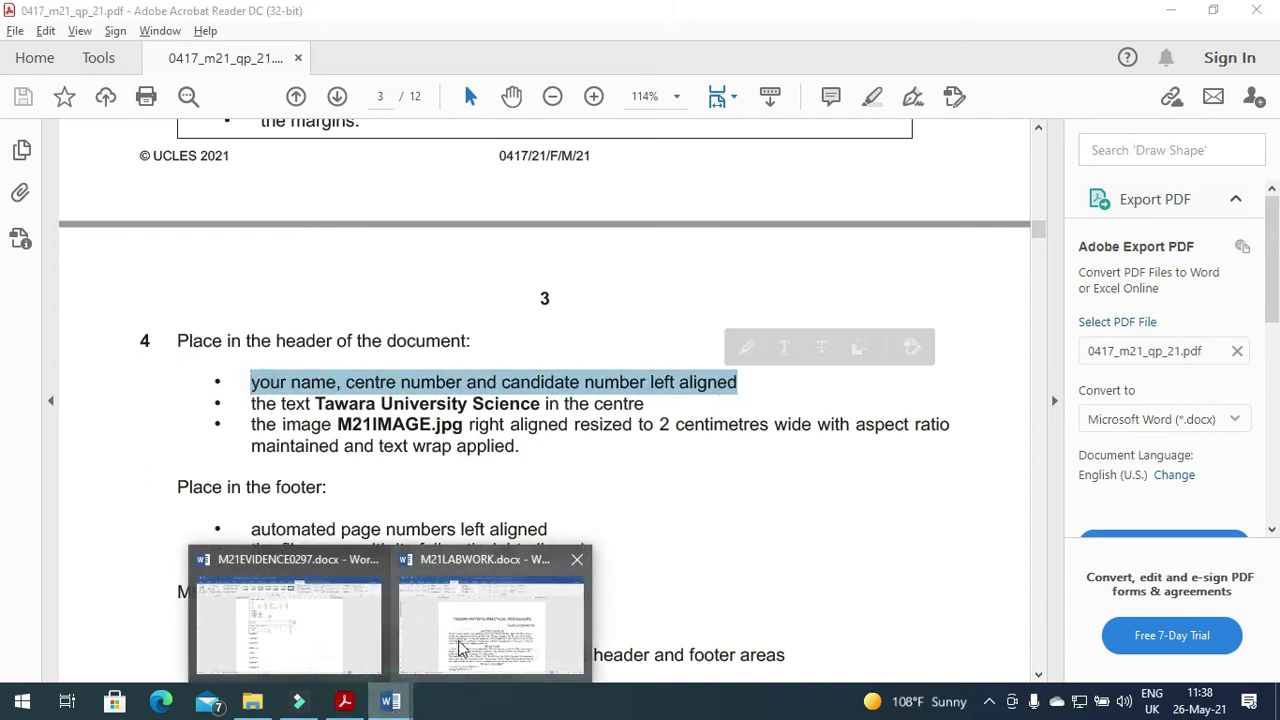
left_click(485, 625)
Insert a Blank (Three Columns) header and type the candidate's name in its left section.
left_click(263, 44)
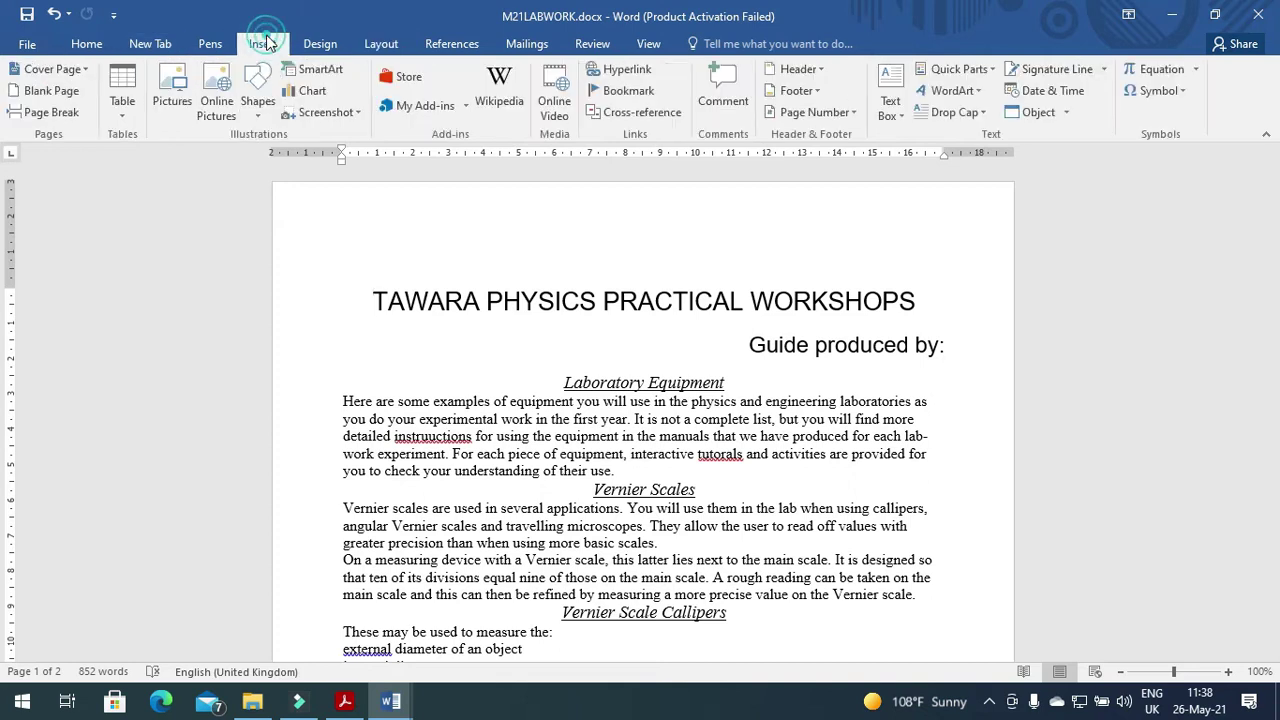
left_click(800, 69)
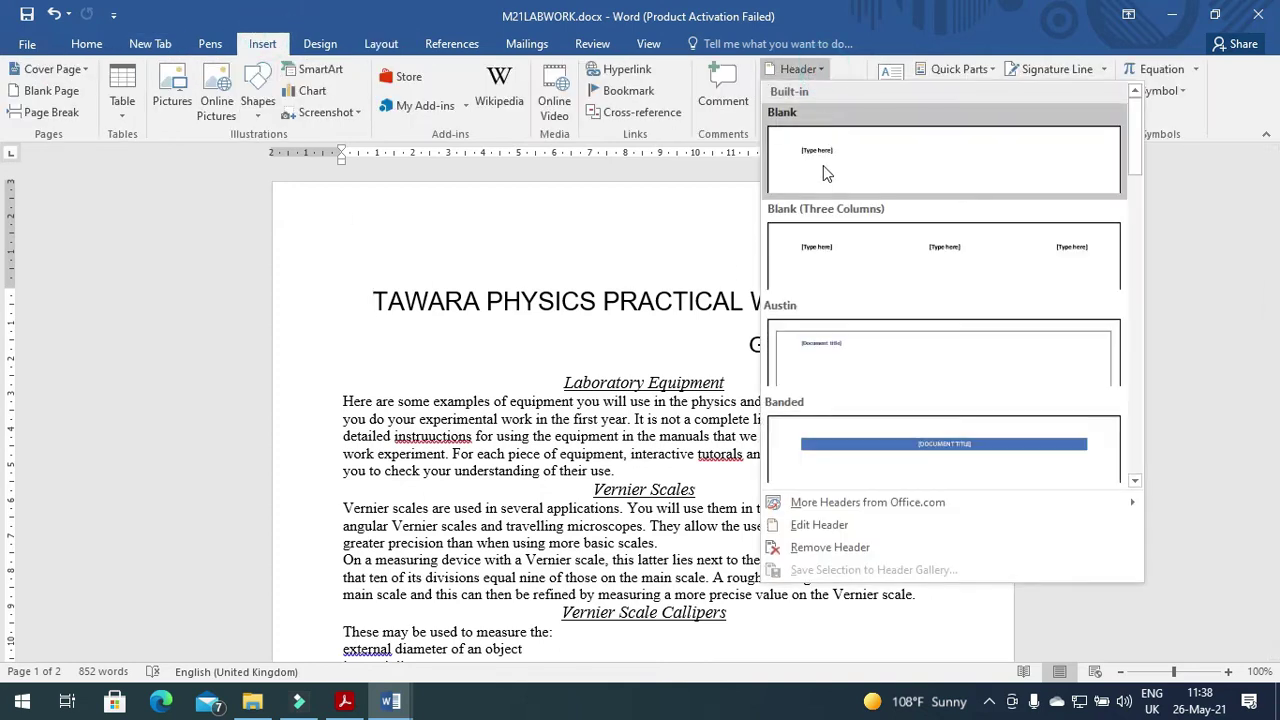
left_click(818, 266)
left_click(379, 240)
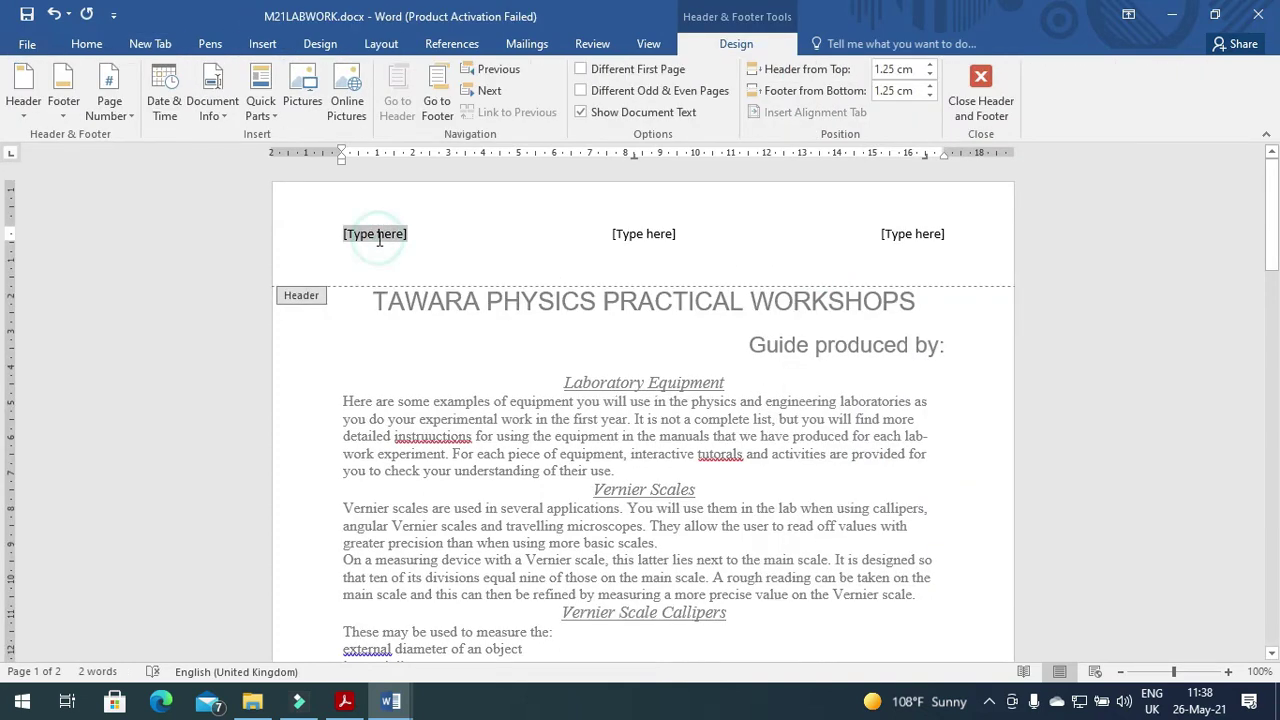
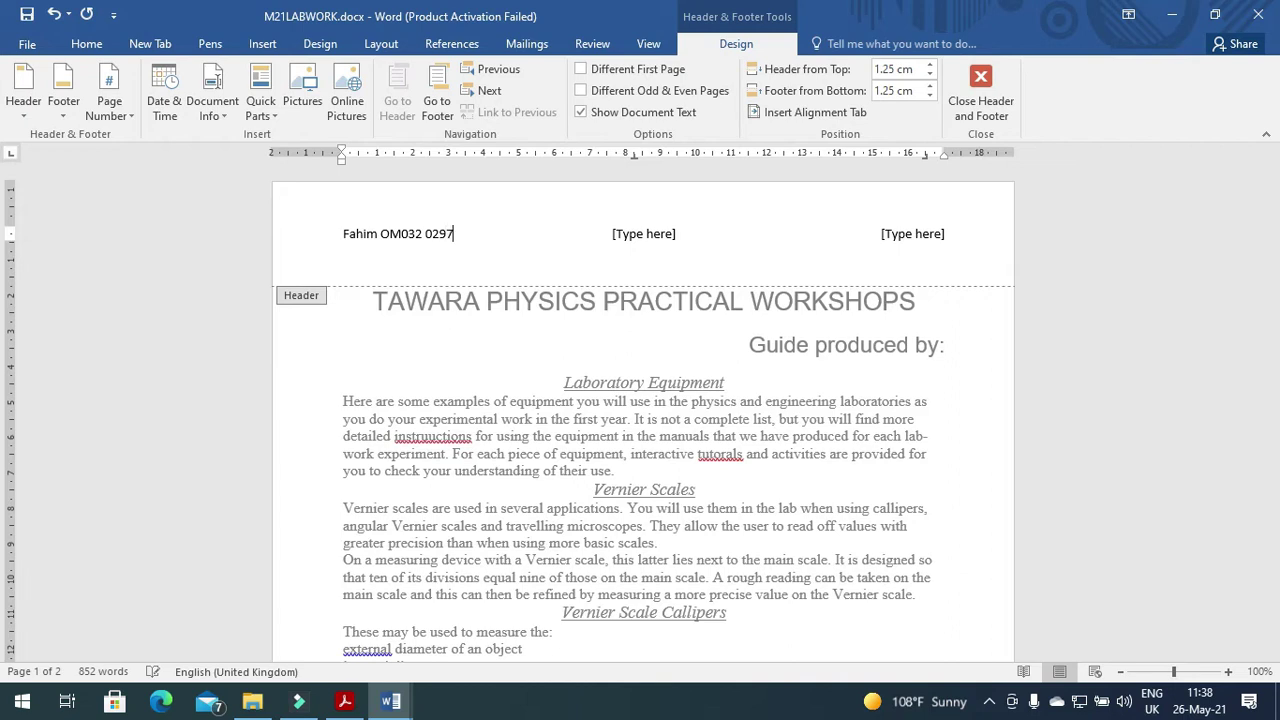
Copy 'Tawara University Science' from the exam paper and paste it into the header's centre section.
key("alt+Tab")
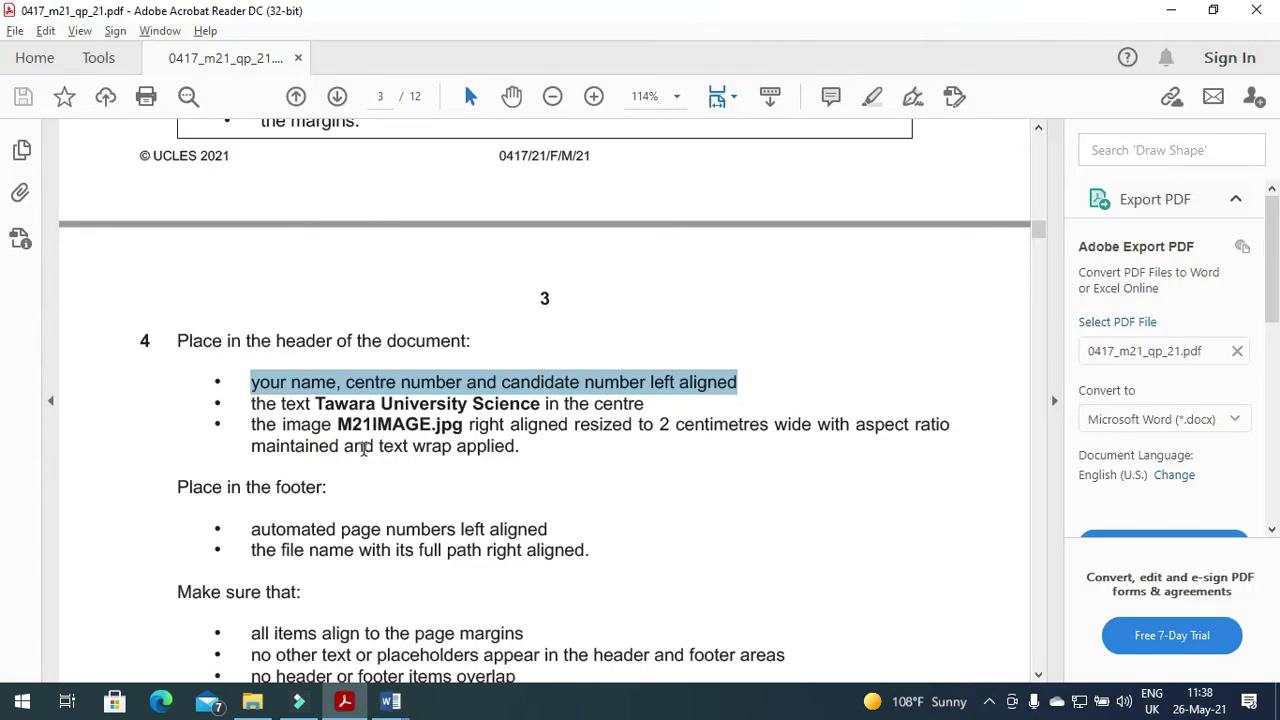
left_click_drag(313, 403, 471, 400)
key("ctrl+c")
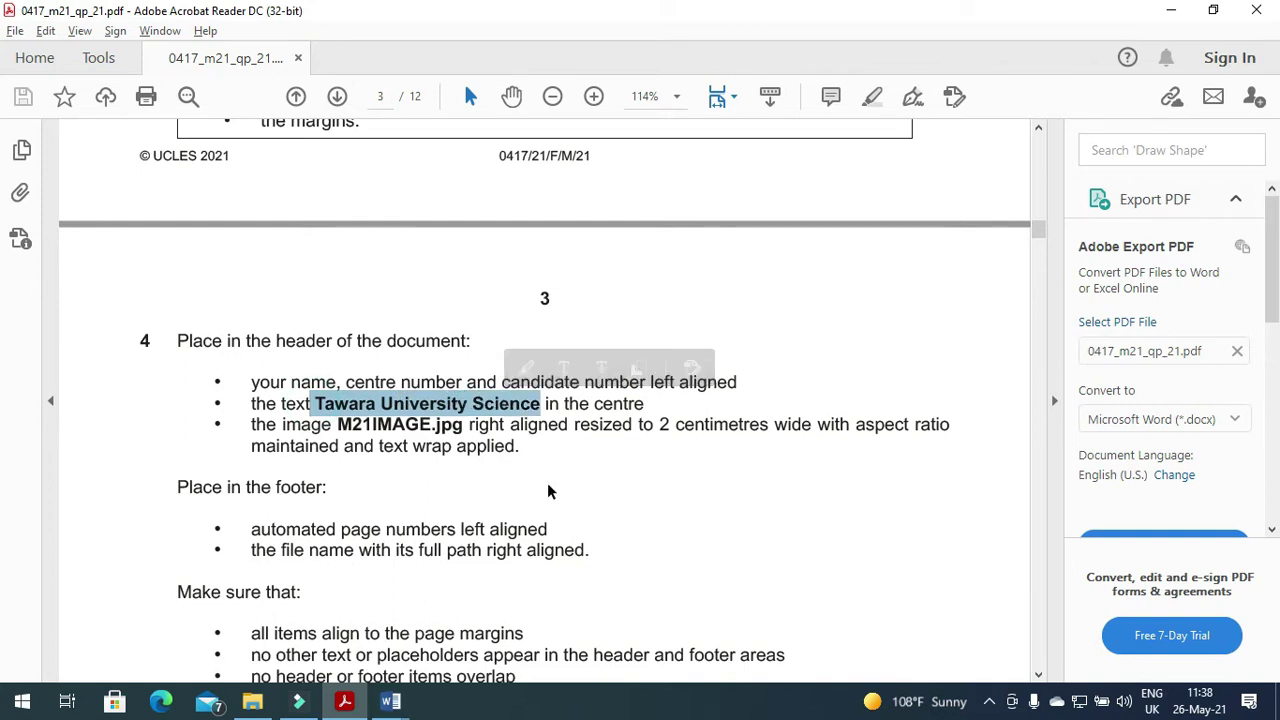
key("alt+Tab")
left_click(646, 237)
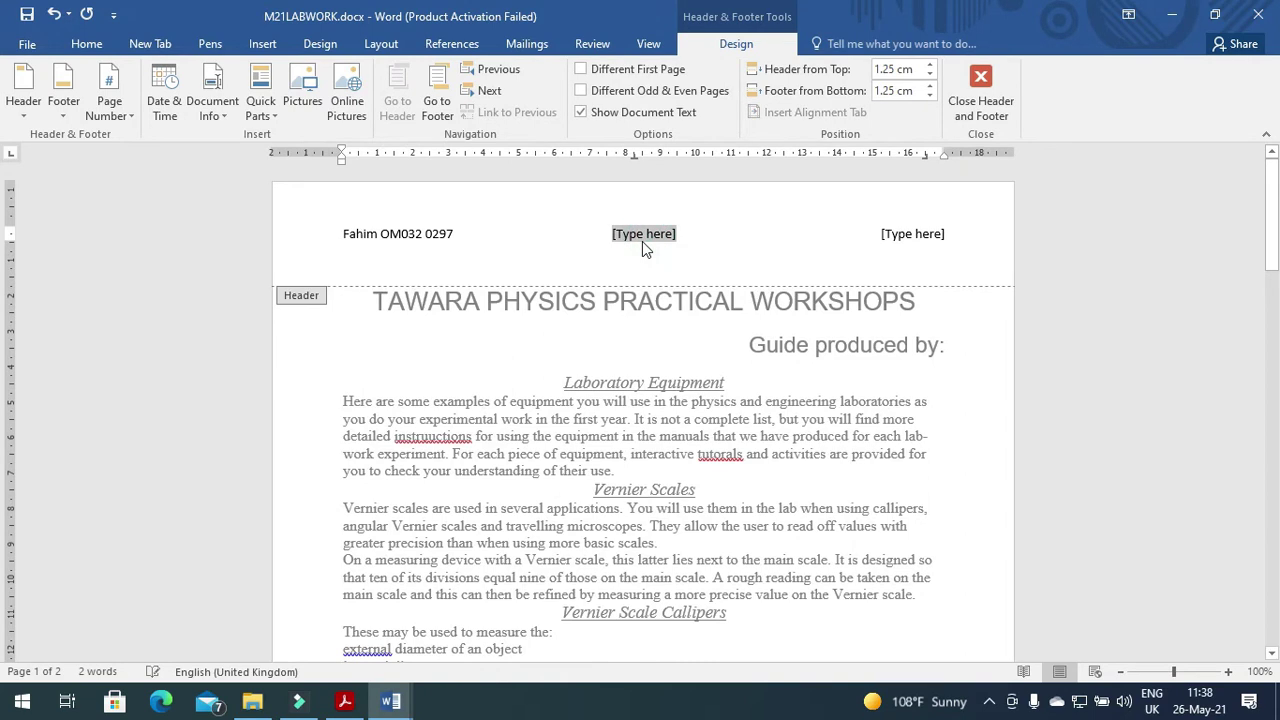
key("ctrl+v")
key("alt+Tab")
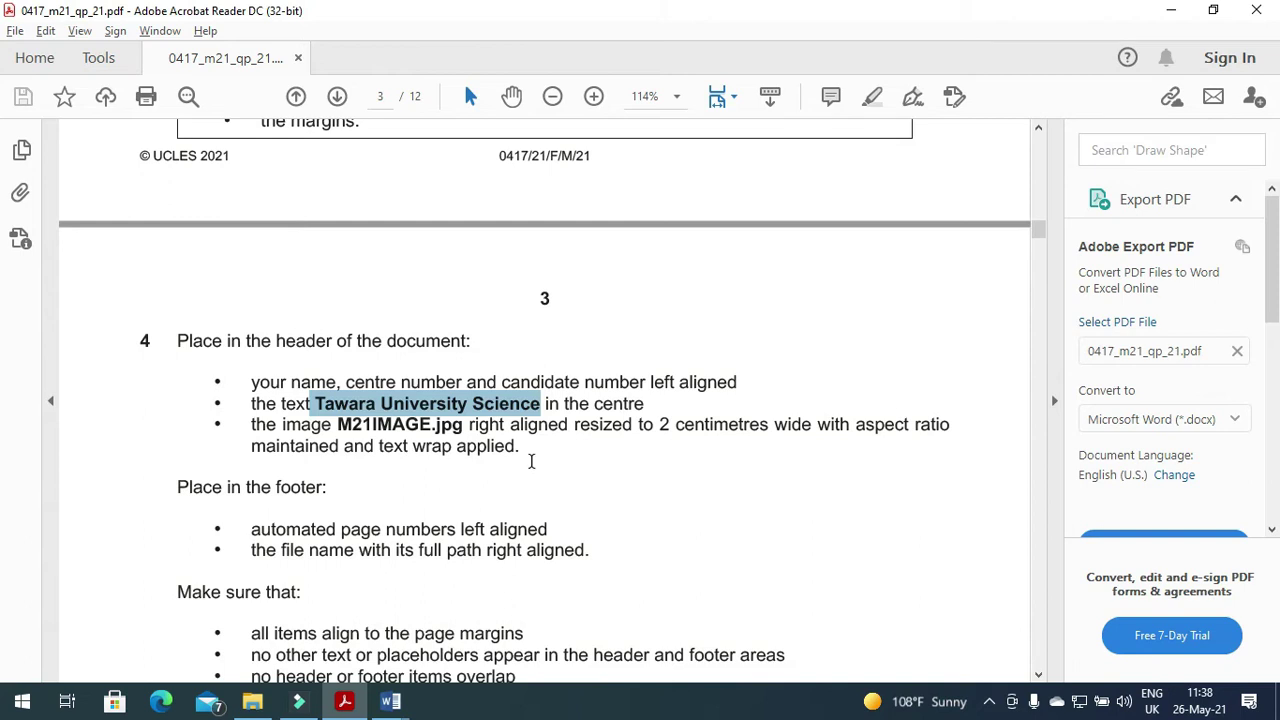
key("alt+Tab")
key("ctrl+v")
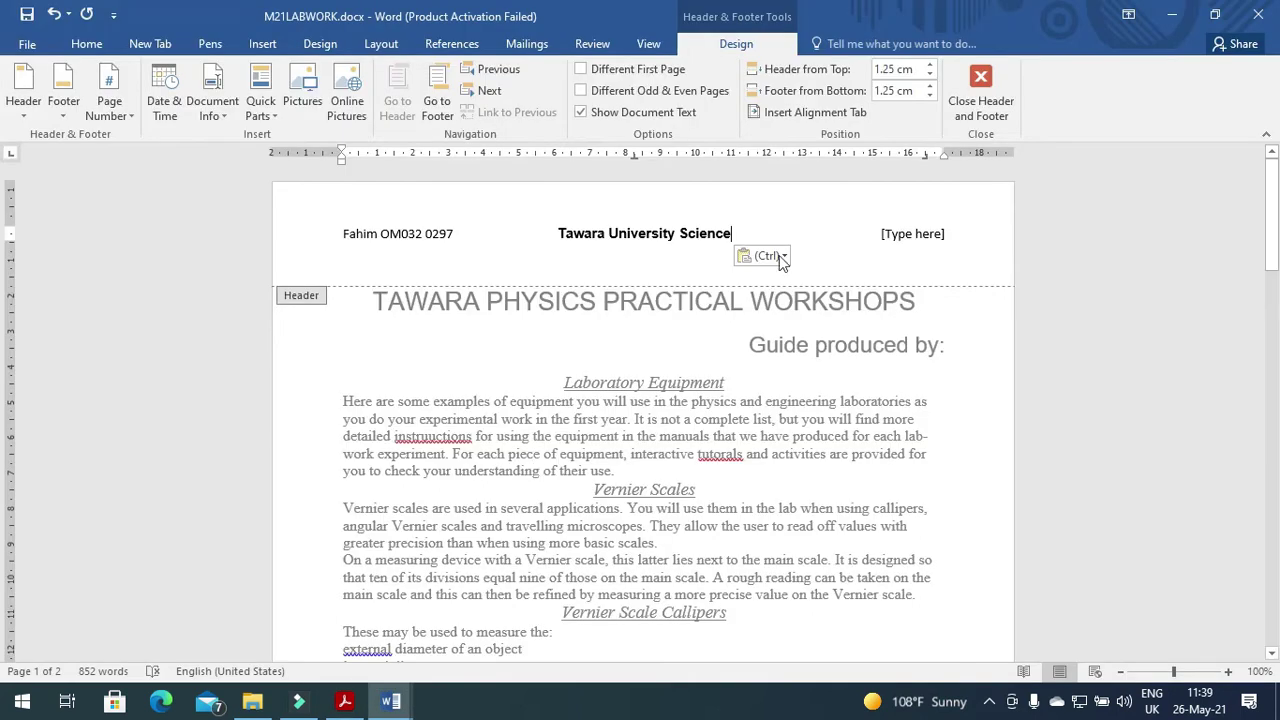
left_click(929, 236)
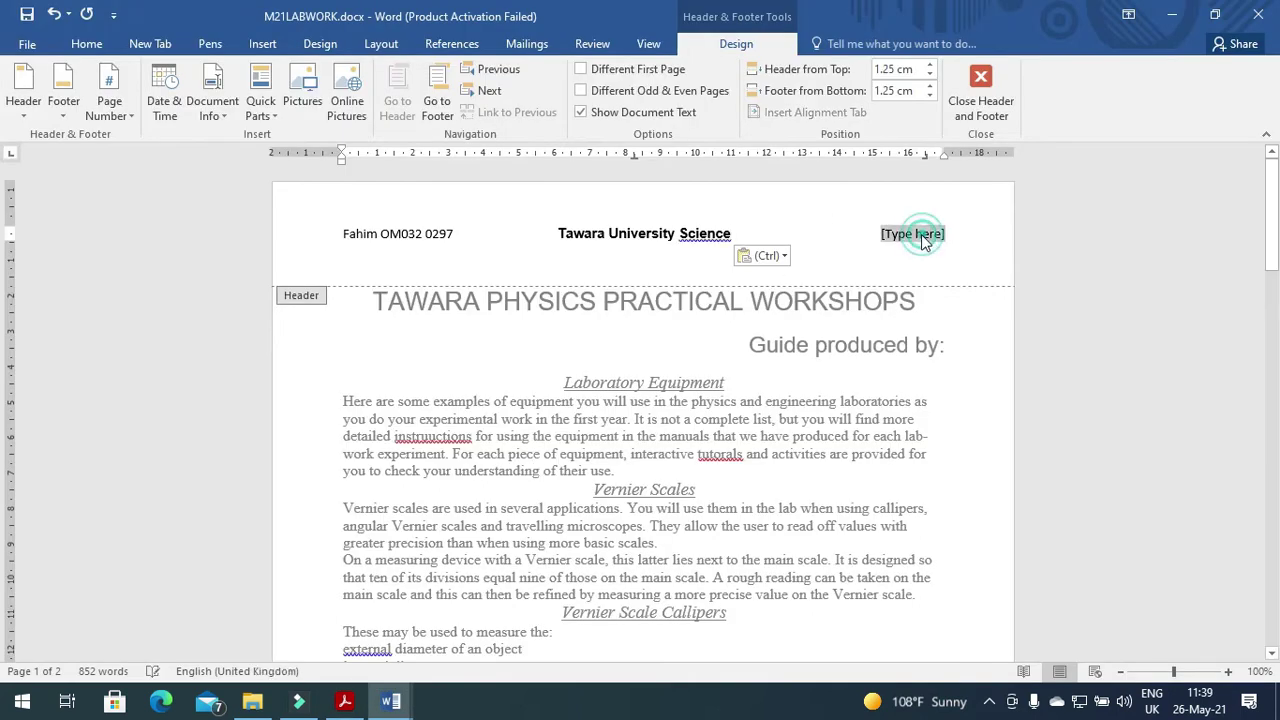
Insert M21IMAGE.jpg from Desktop > 2021 march 21 into the header's right section.
left_click(256, 50)
left_click(163, 100)
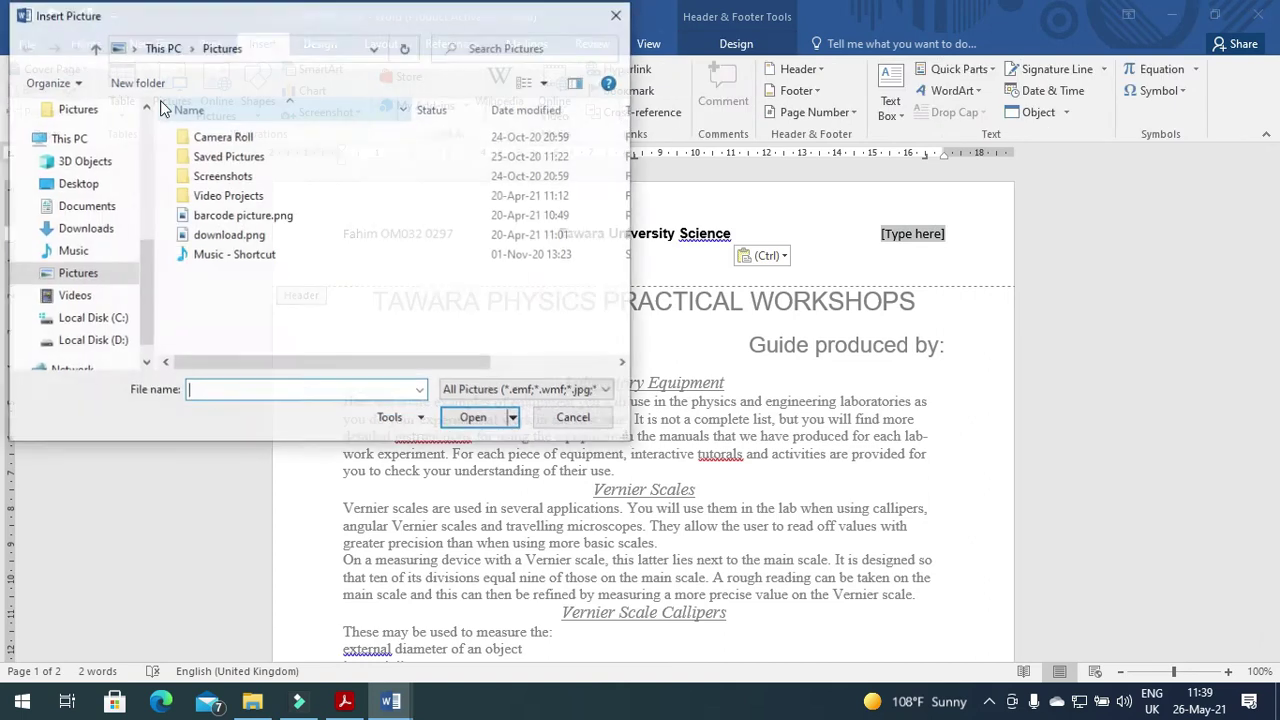
left_click(80, 186)
double_click(244, 135)
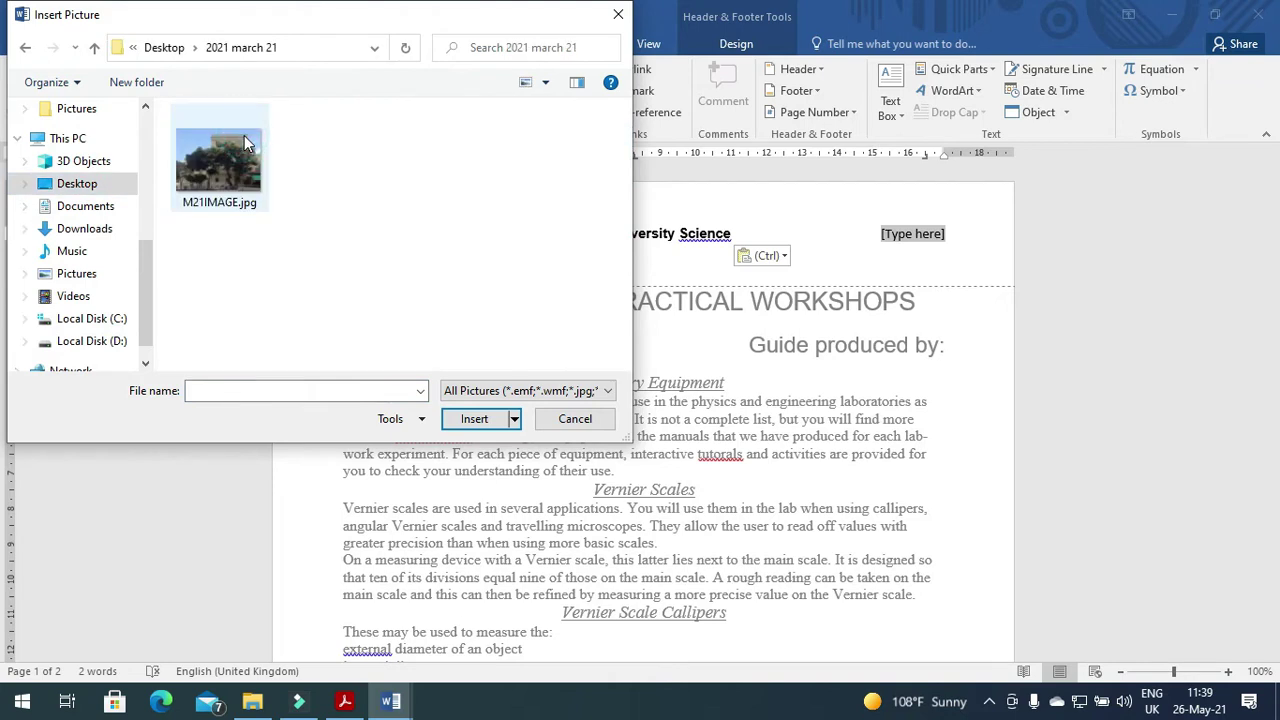
left_click(244, 135)
left_click(478, 418)
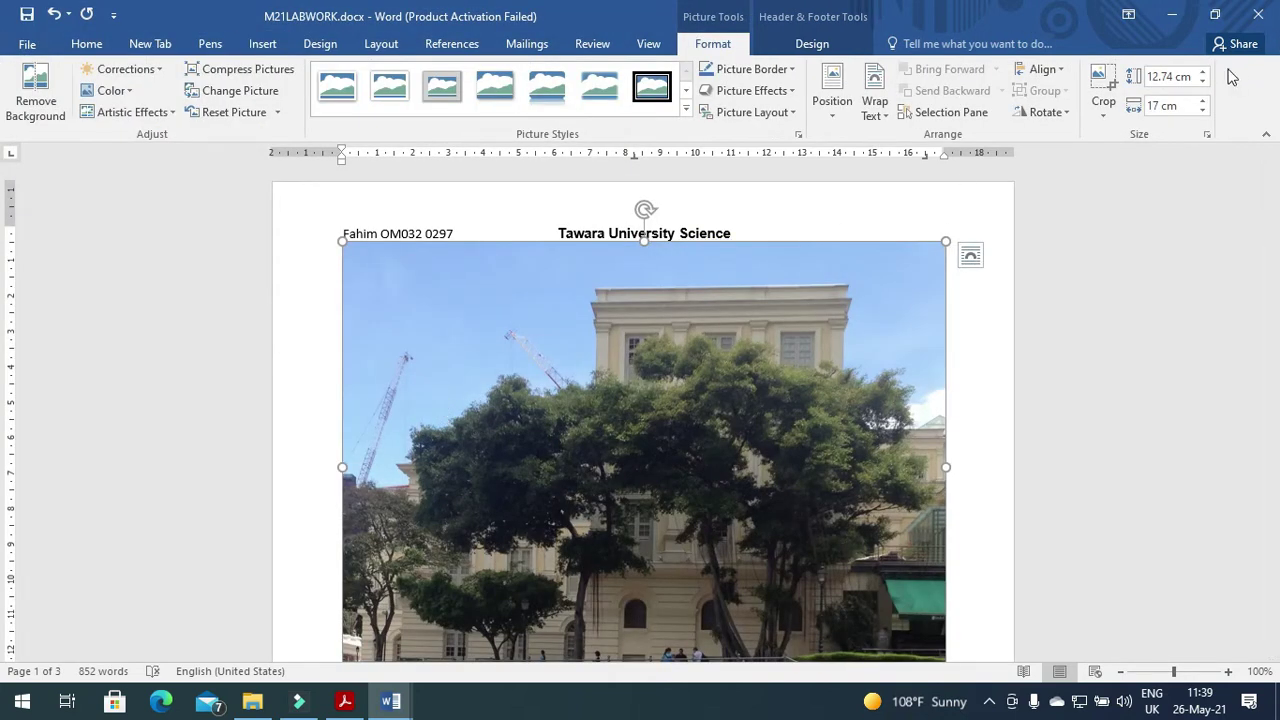
Resize the header picture to 2 cm wide.
key("alt+Tab")
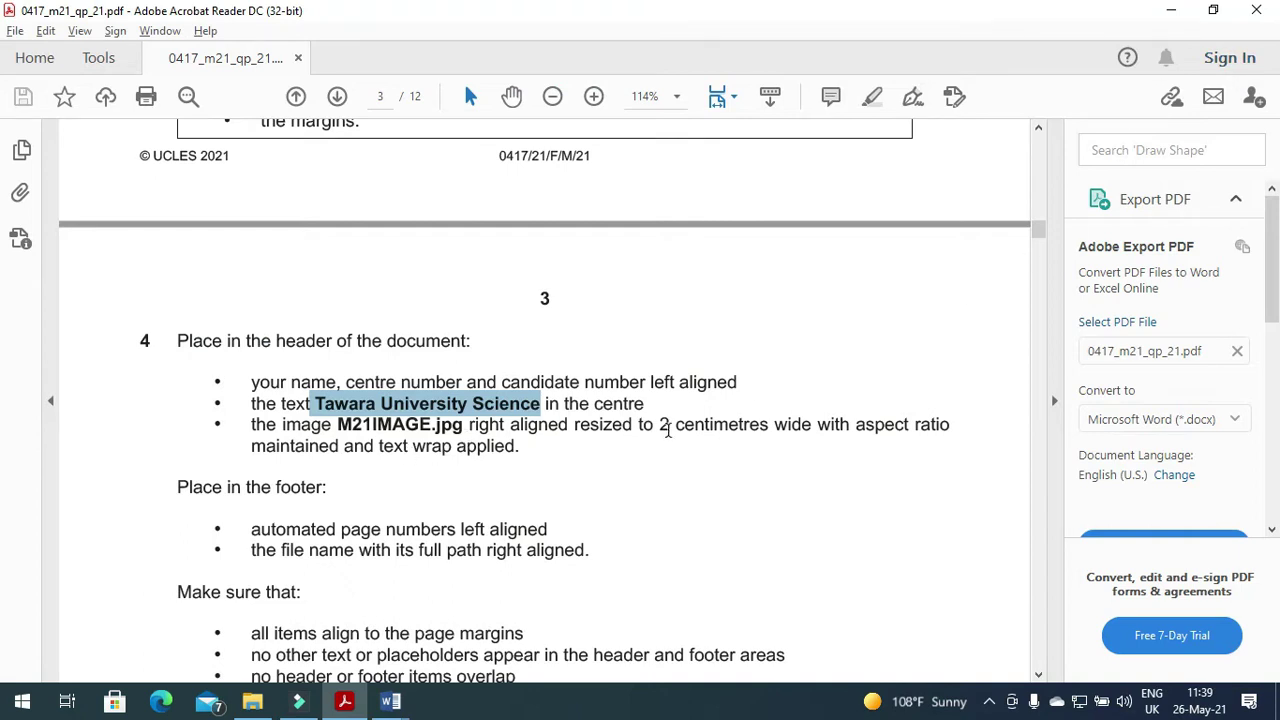
key("alt+Tab")
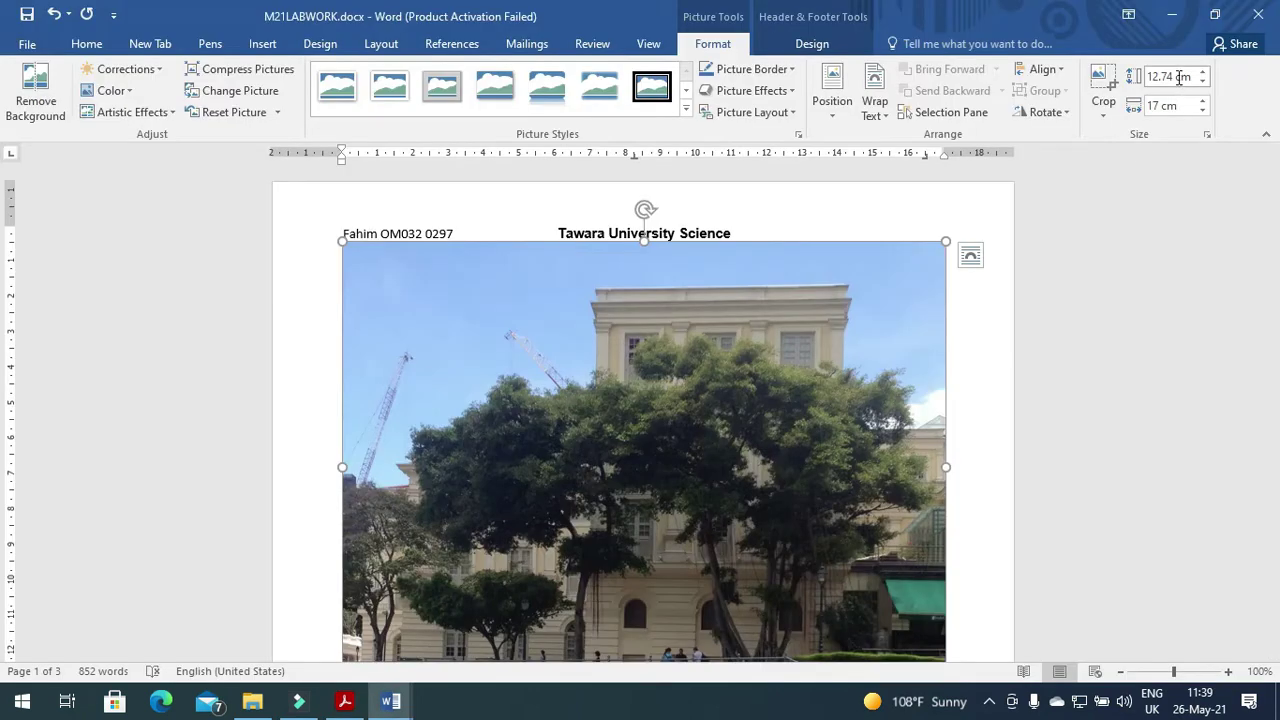
double_click(1162, 104)
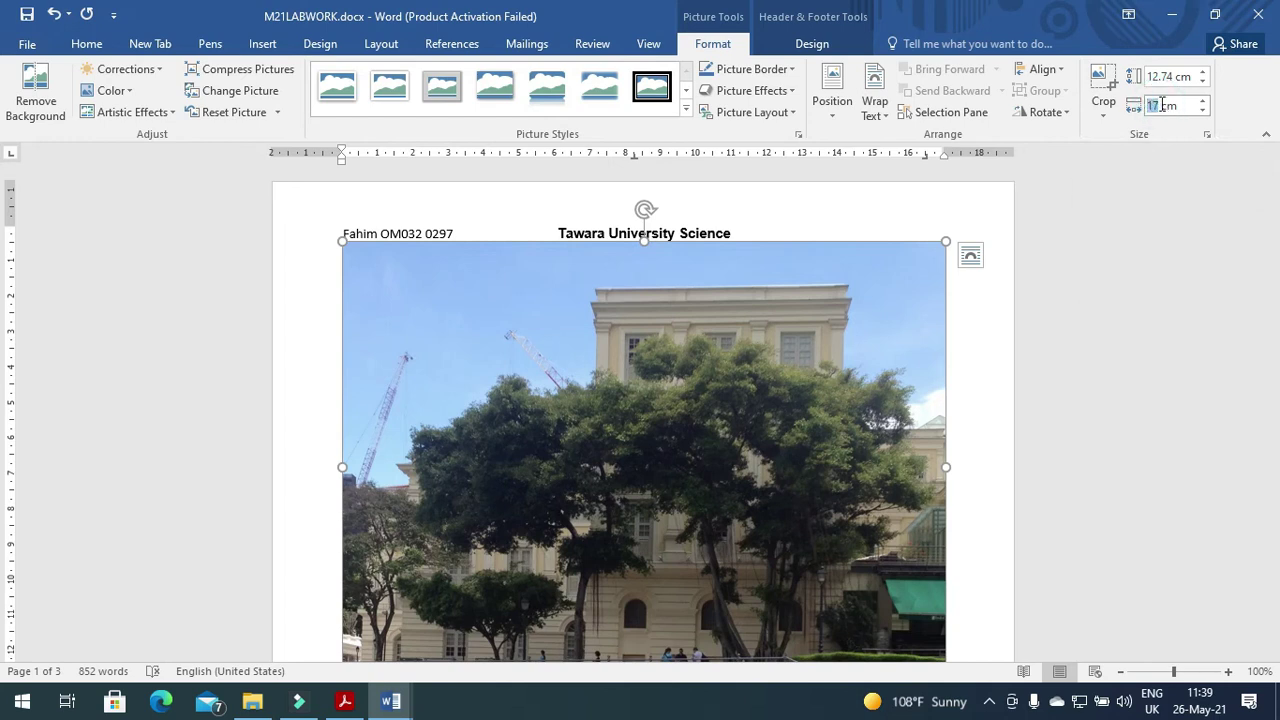
type("2")
key("Return")
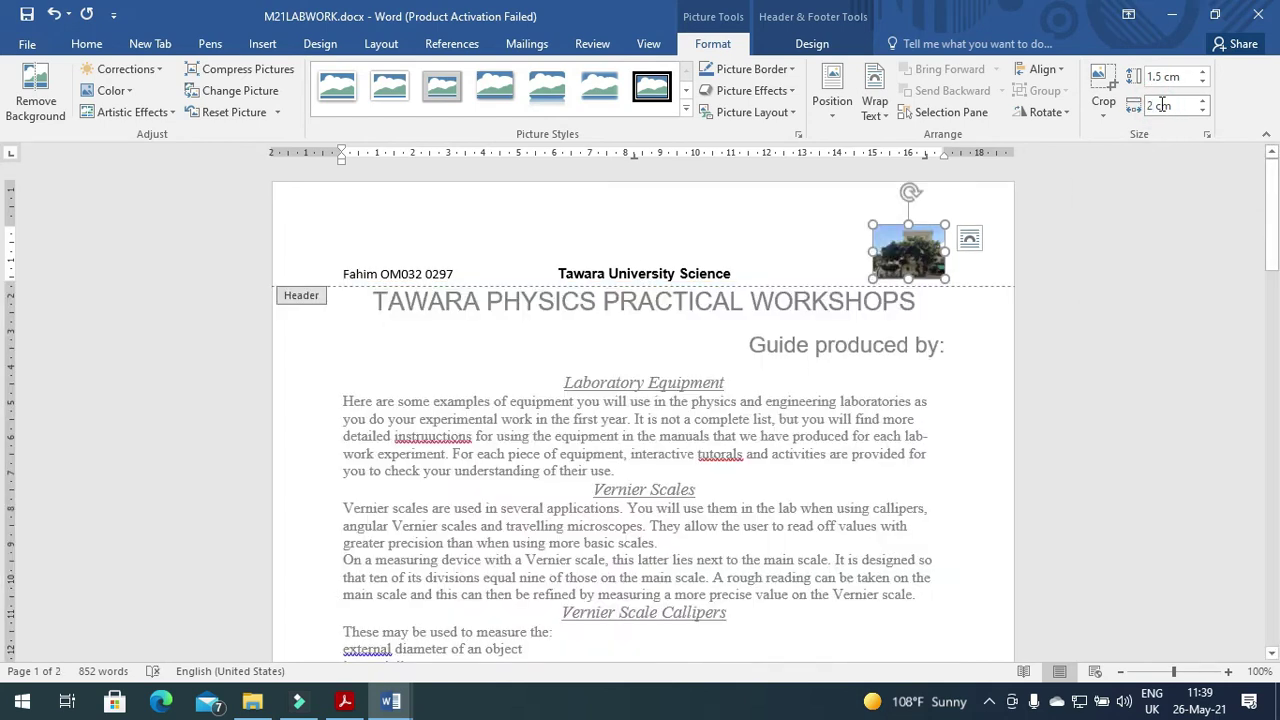
Read the next instructions on the exam paper, then return to Word.
key("alt+Tab")
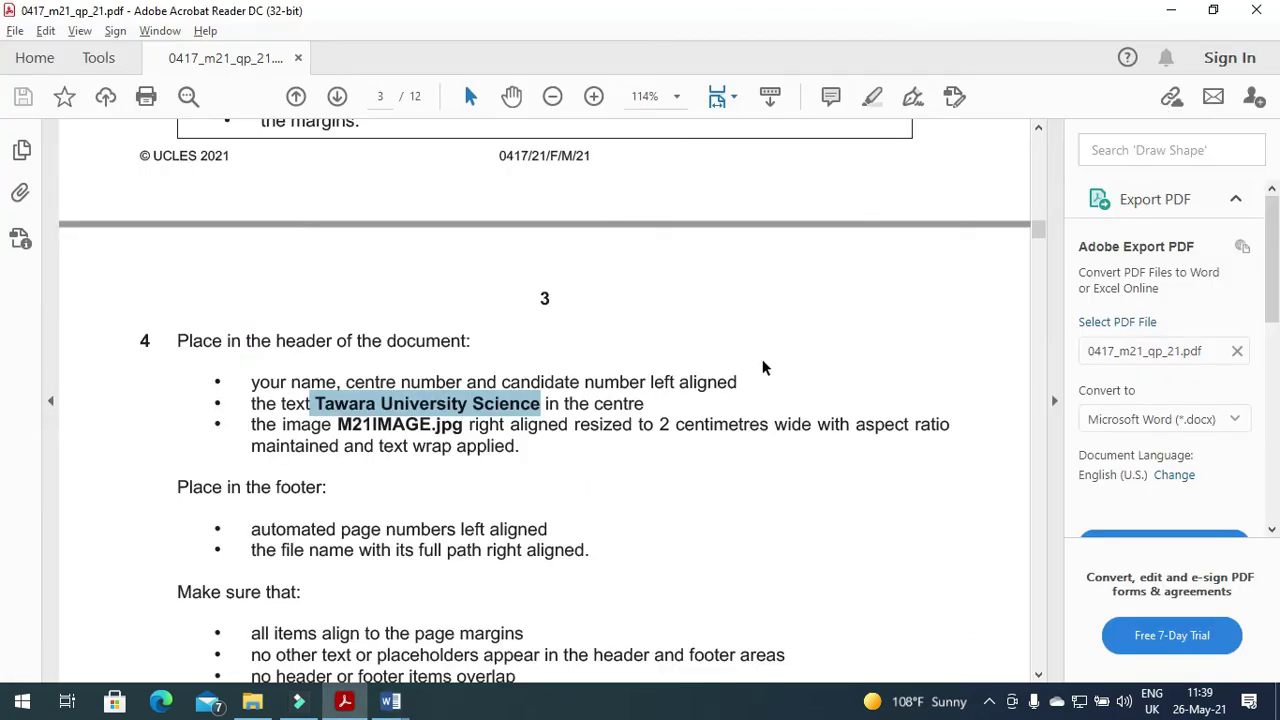
scroll(319, 502, "down", 3)
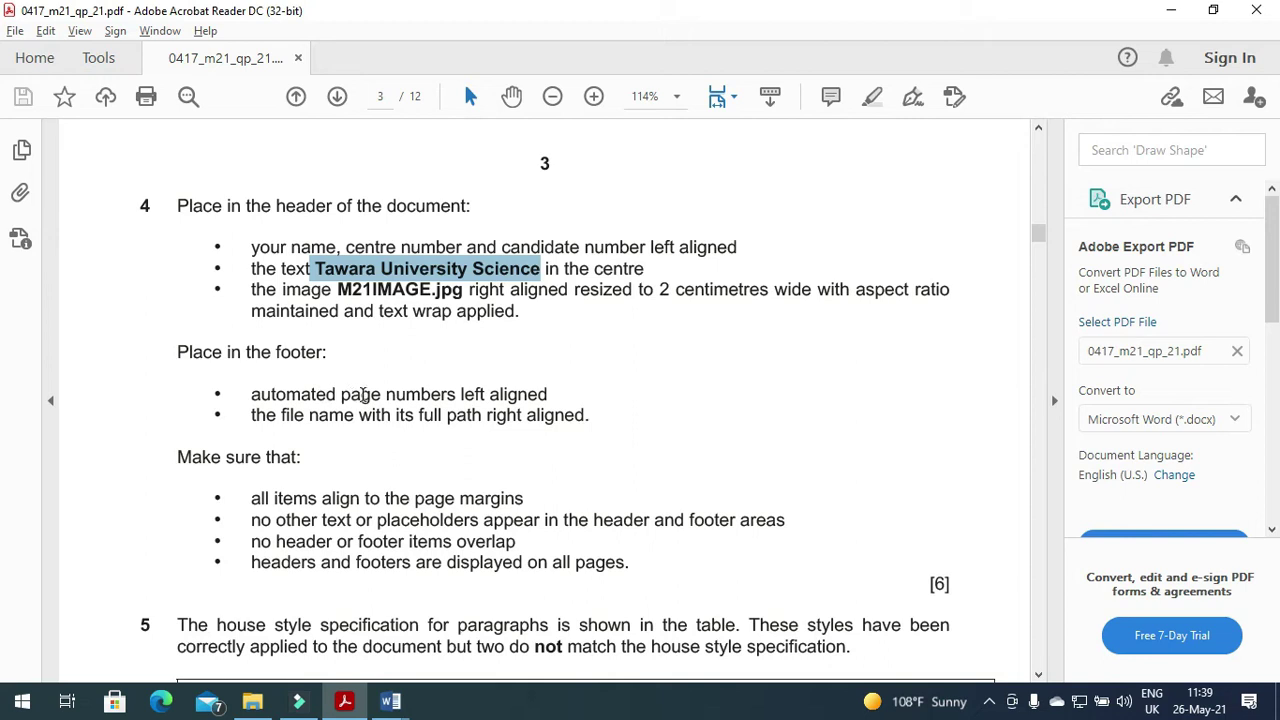
key("alt+Tab")
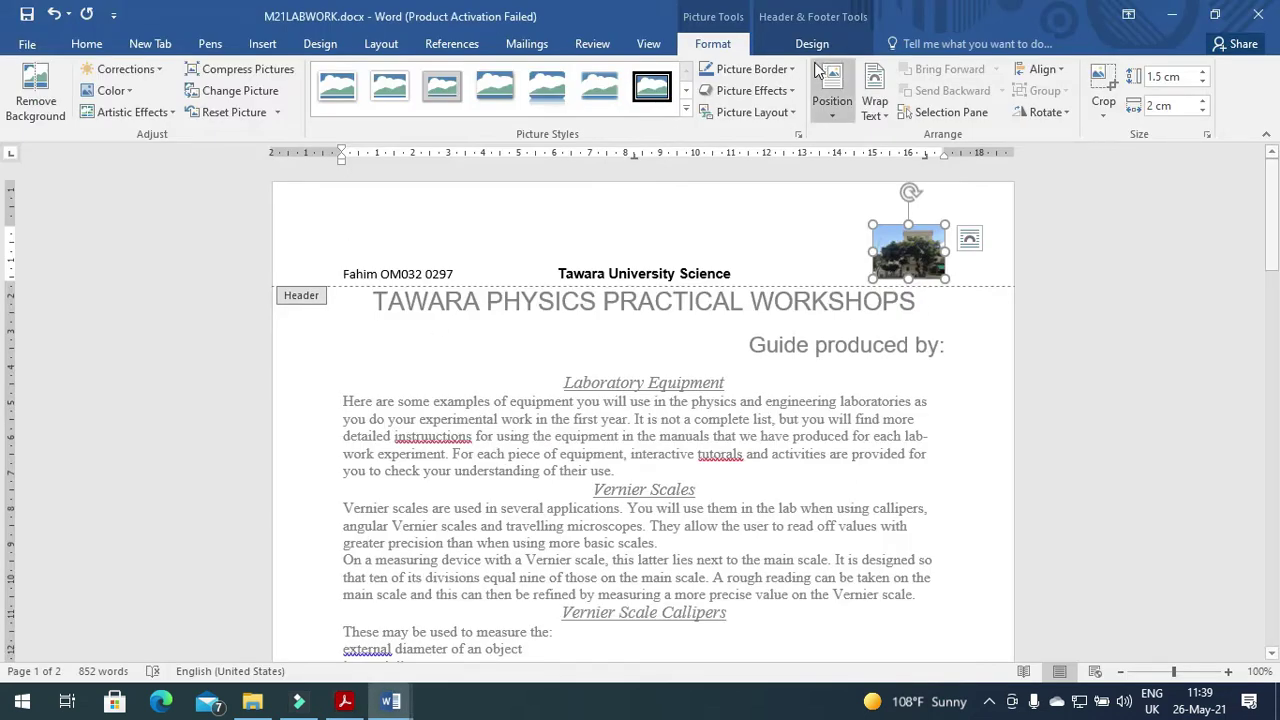
left_click(268, 44)
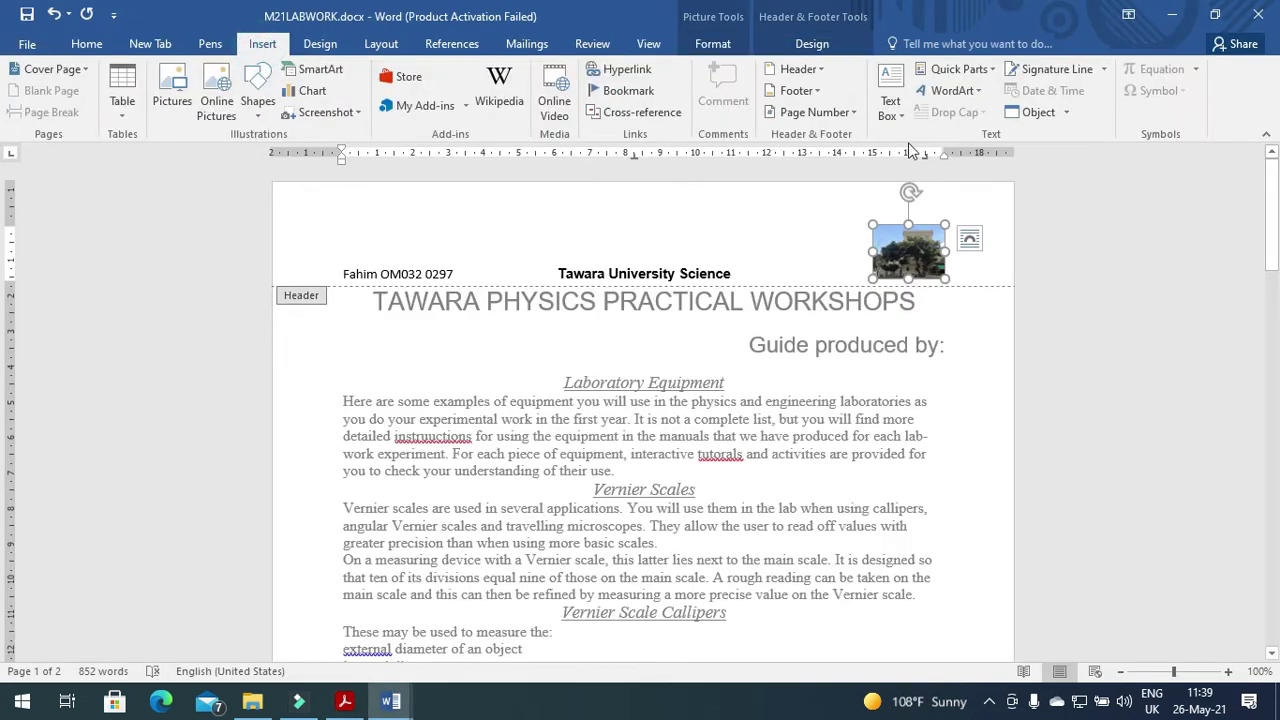
Add a Blank (Three Columns) footer with a Plain Number page number in its left section.
left_click(812, 91)
left_click(820, 291)
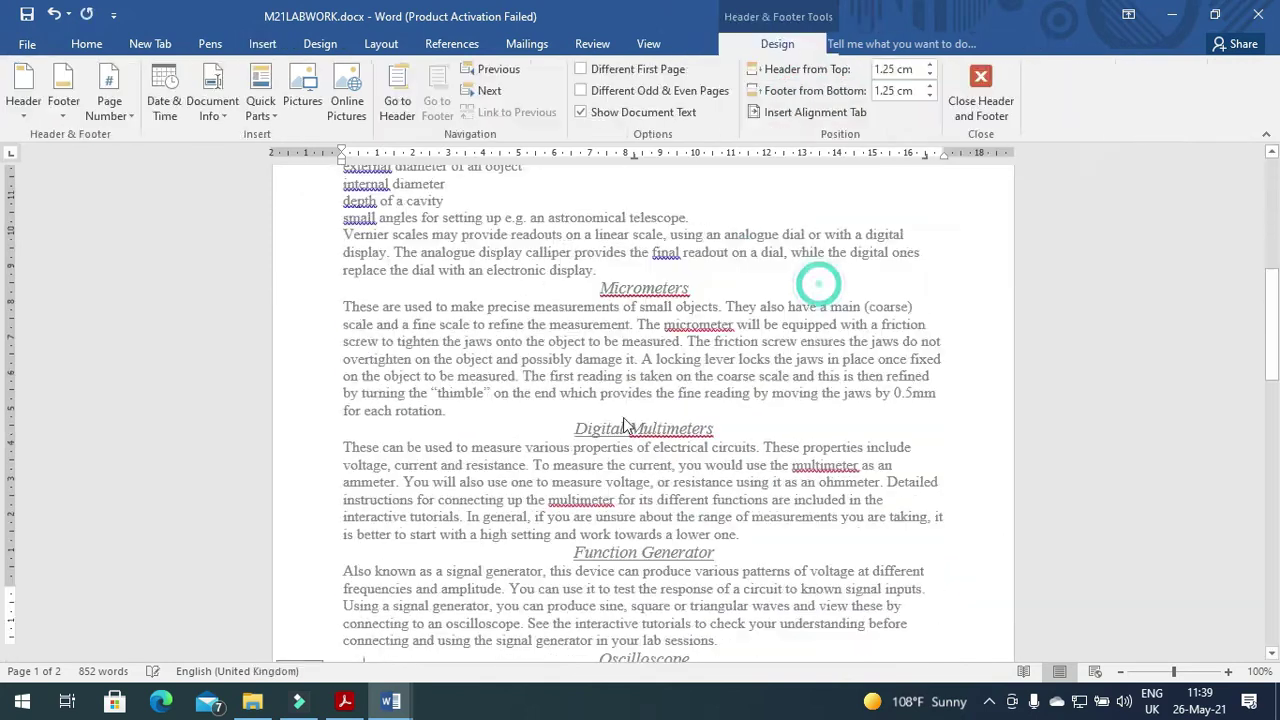
key("alt+Tab")
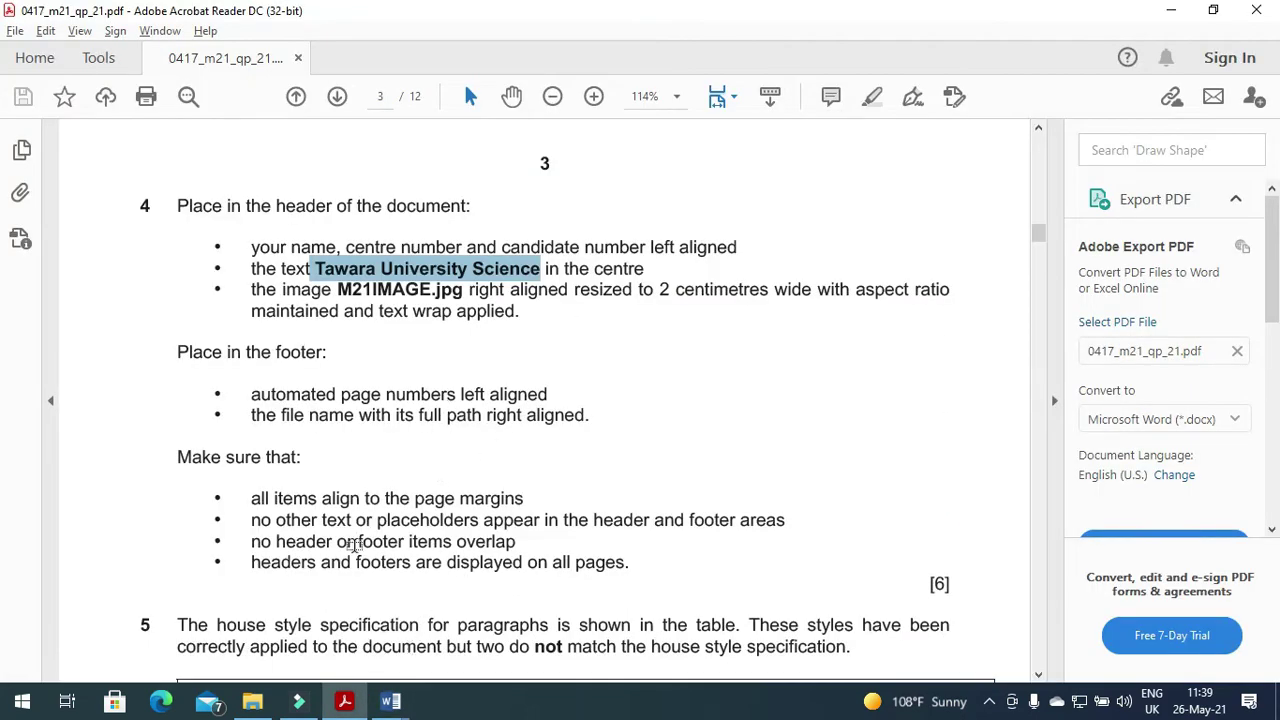
key("alt+Tab")
left_click(374, 597)
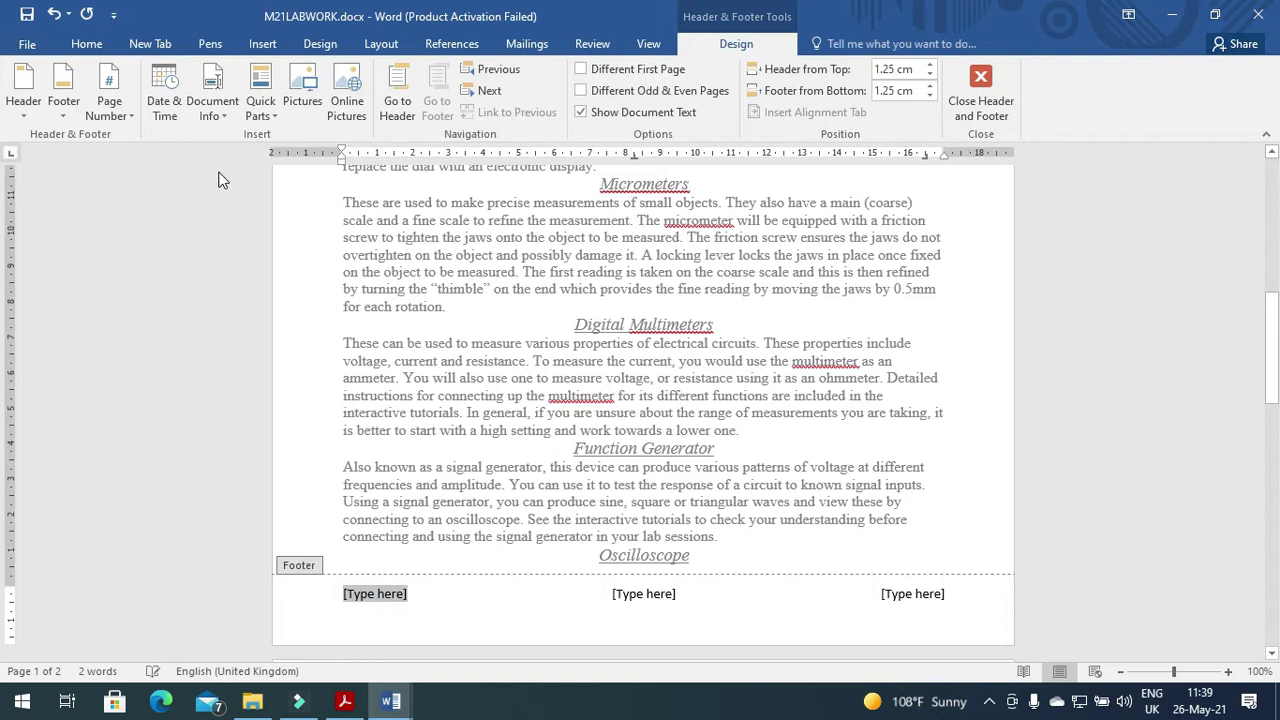
left_click(128, 117)
mouse_move(143, 203)
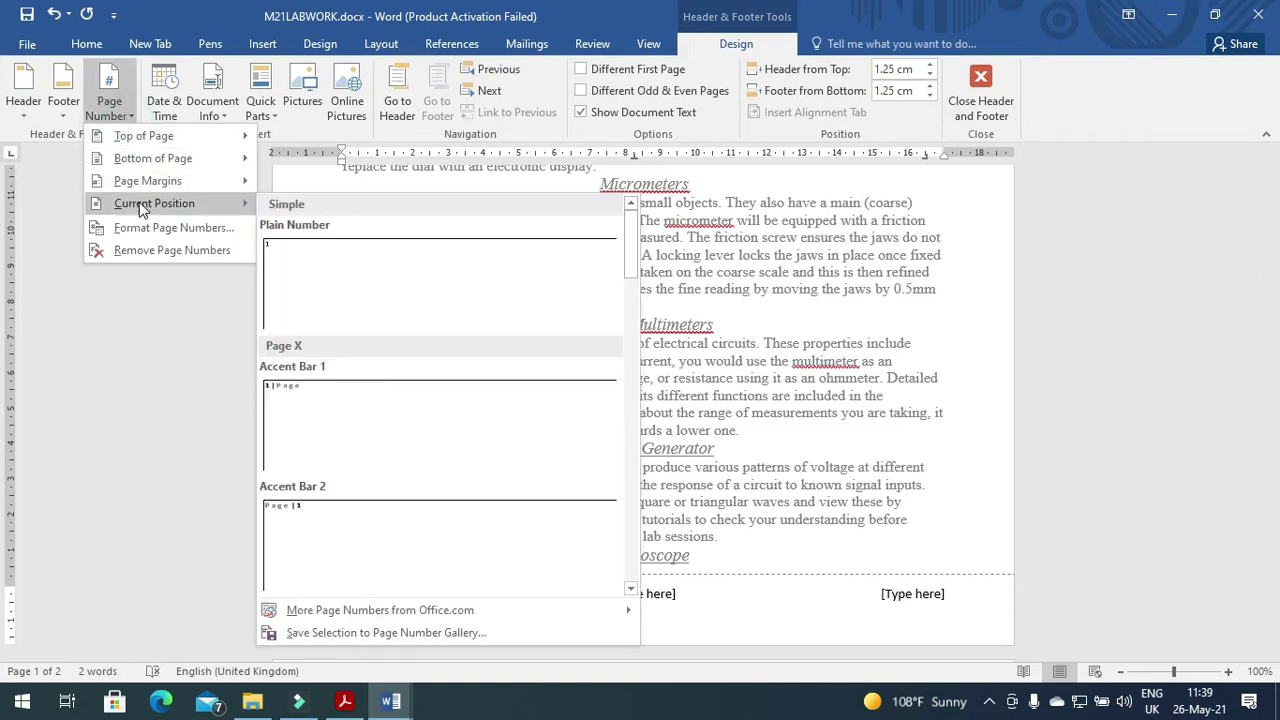
left_click(305, 278)
key("alt+Tab")
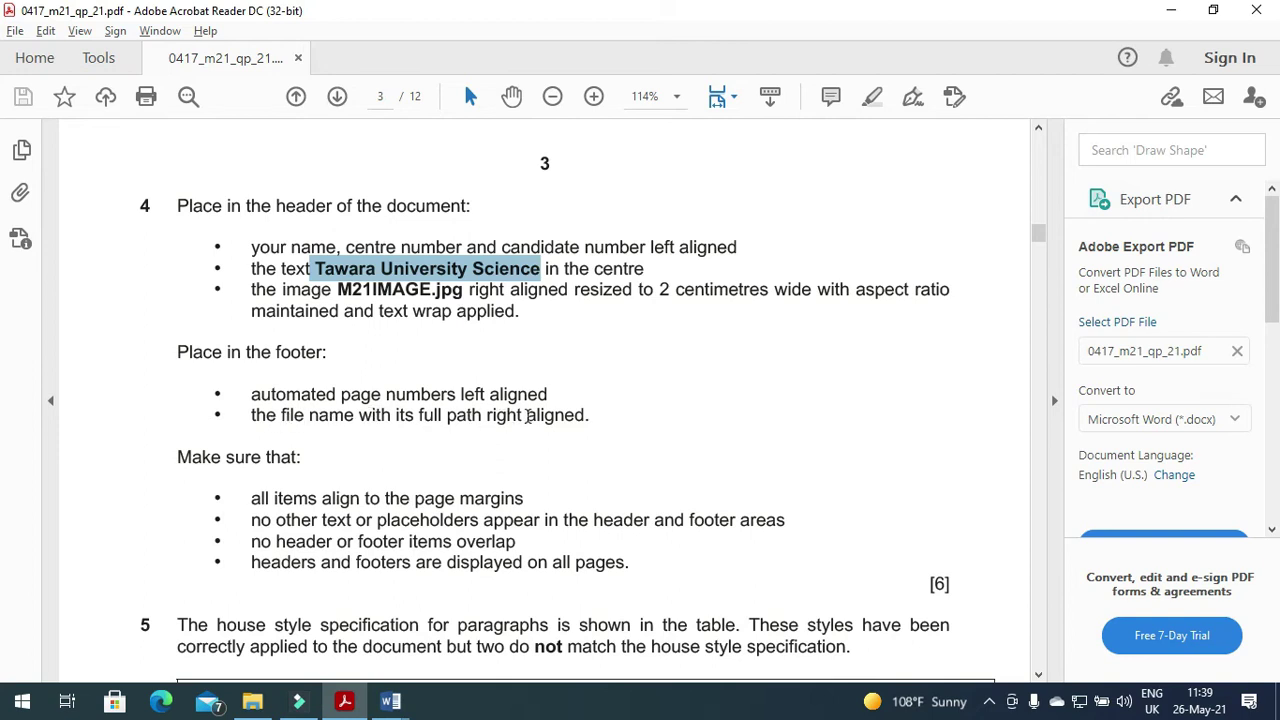
key("alt+Tab")
Insert the FileName field with path at the footer's right and delete the centre placeholder.
left_click(912, 594)
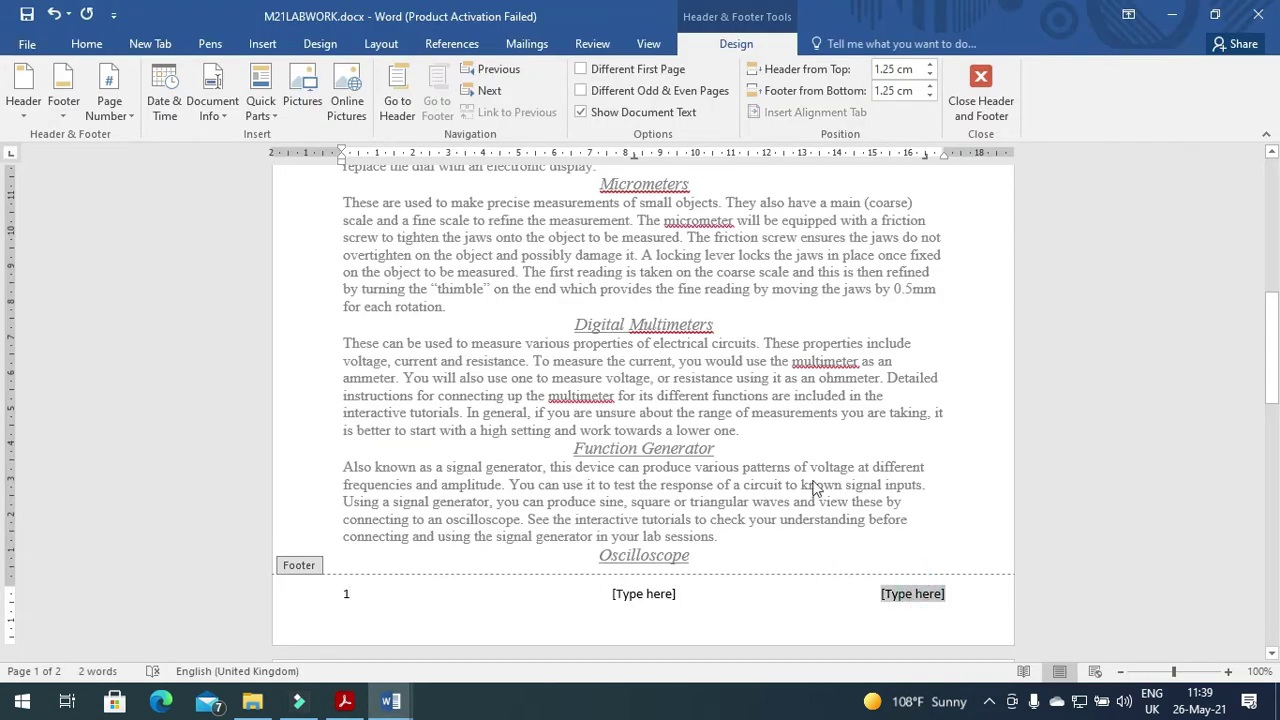
left_click(273, 117)
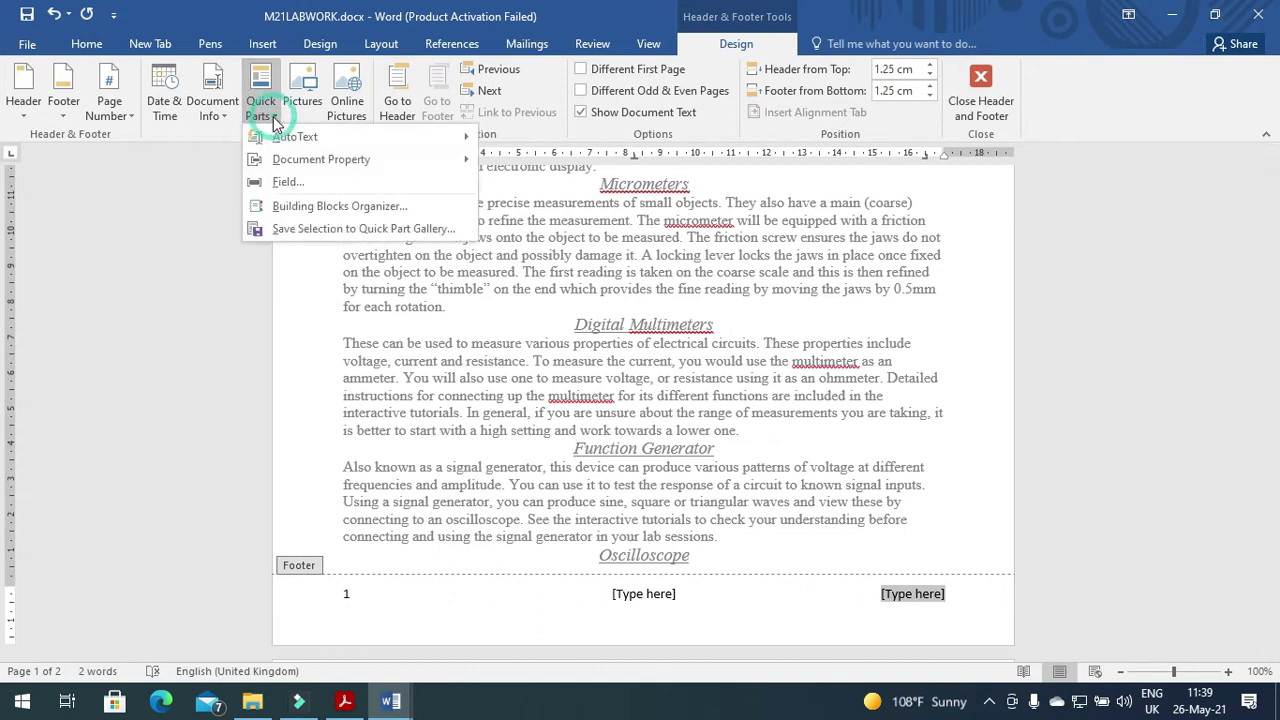
left_click(290, 183)
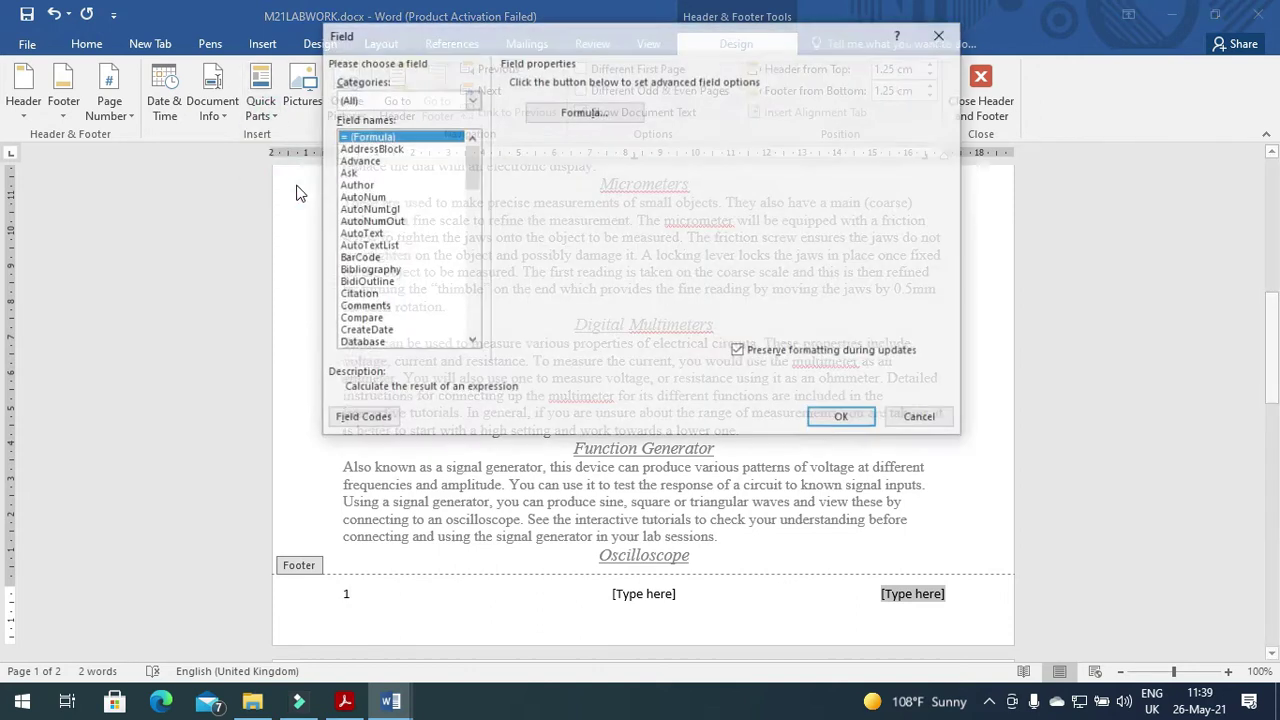
left_click_drag(470, 172, 470, 205)
left_click(376, 309)
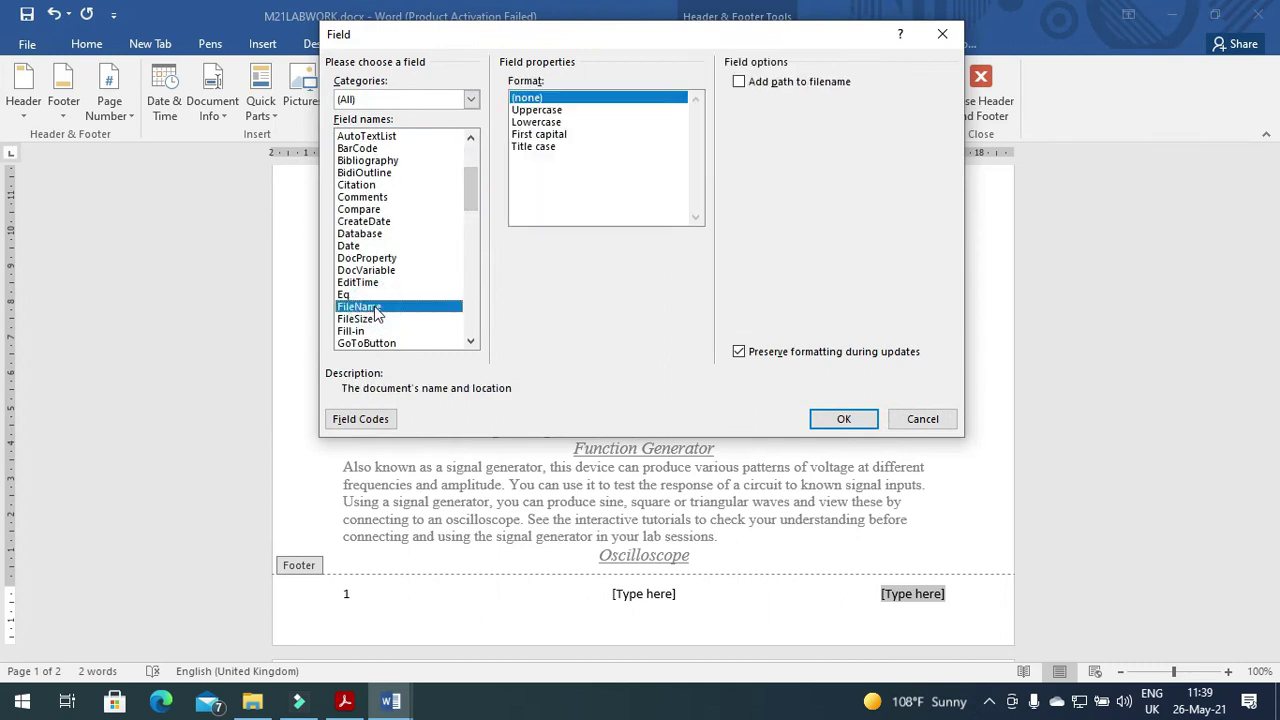
left_click(740, 84)
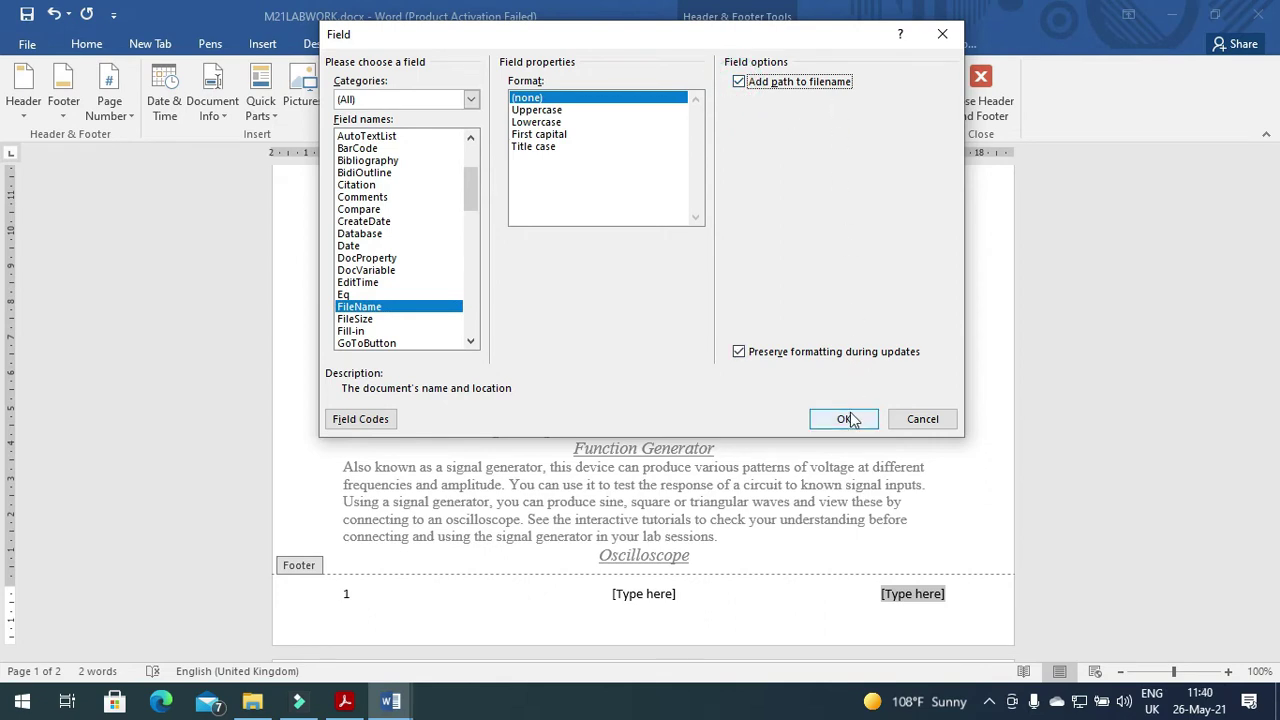
left_click(845, 419)
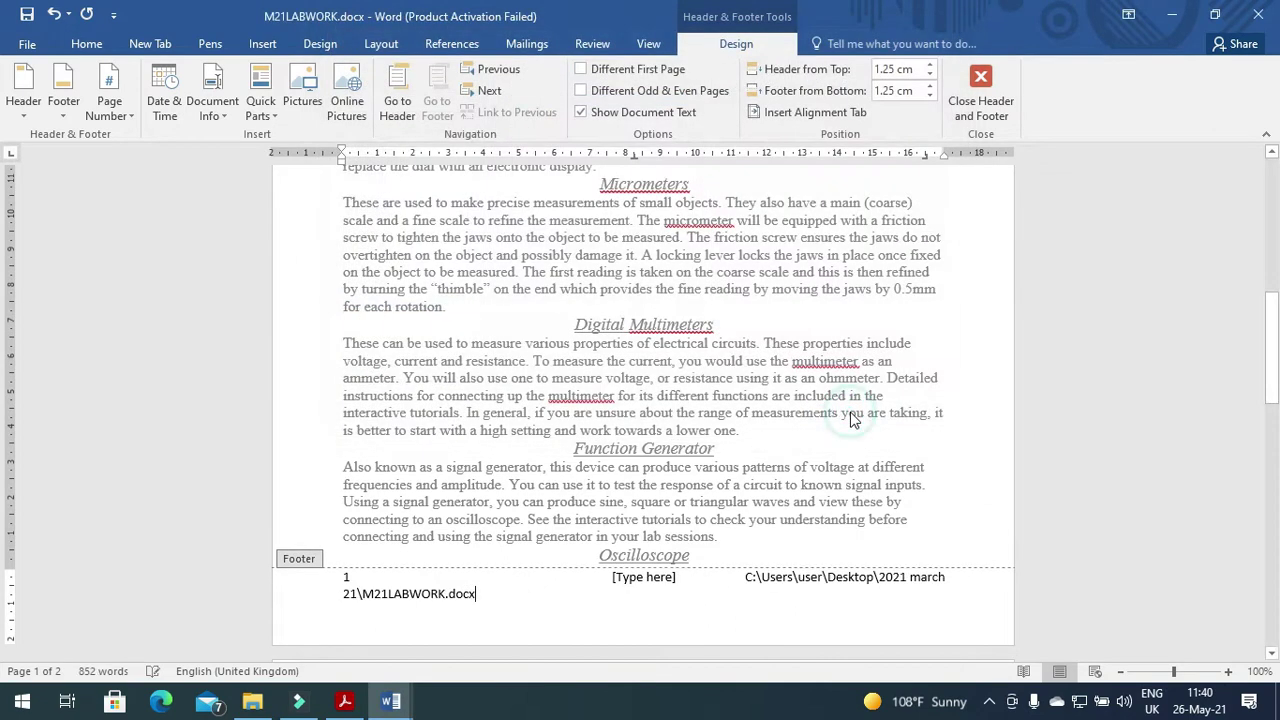
left_click(660, 579)
key("Delete")
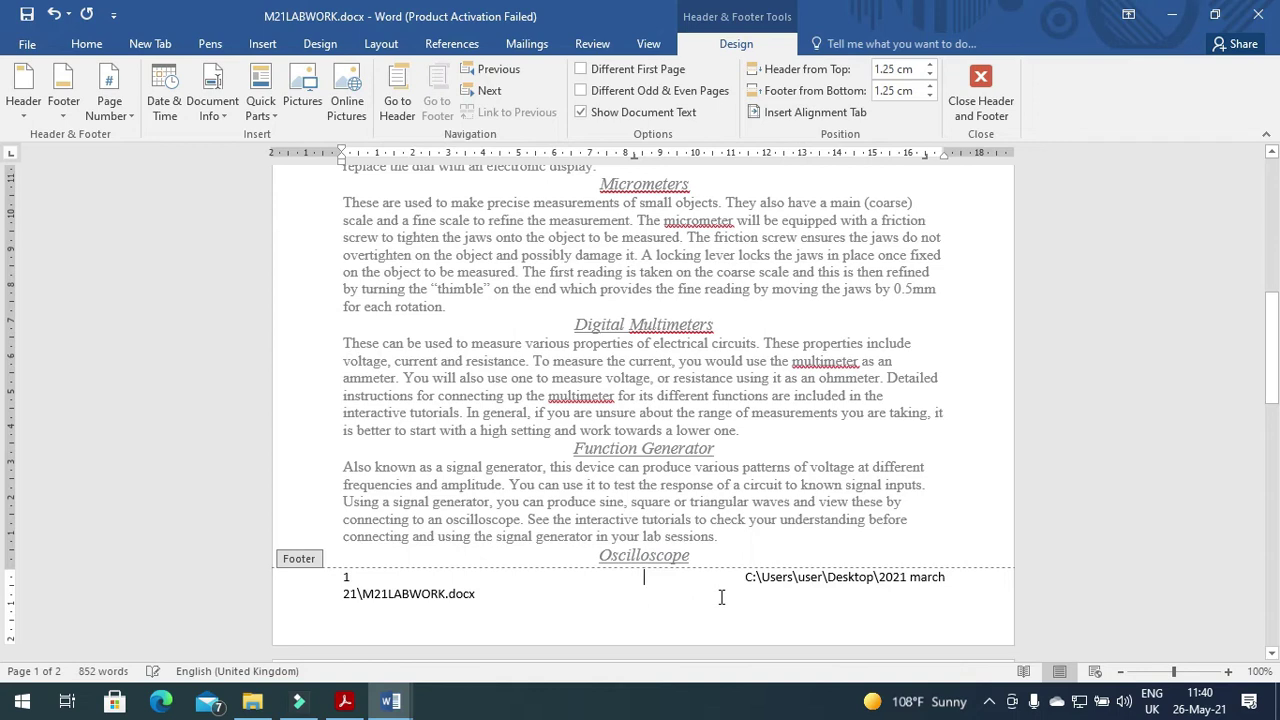
Close header and footer editing and reread the alignment, placeholder and all-pages checklist lines.
left_click(984, 95)
left_click(344, 701)
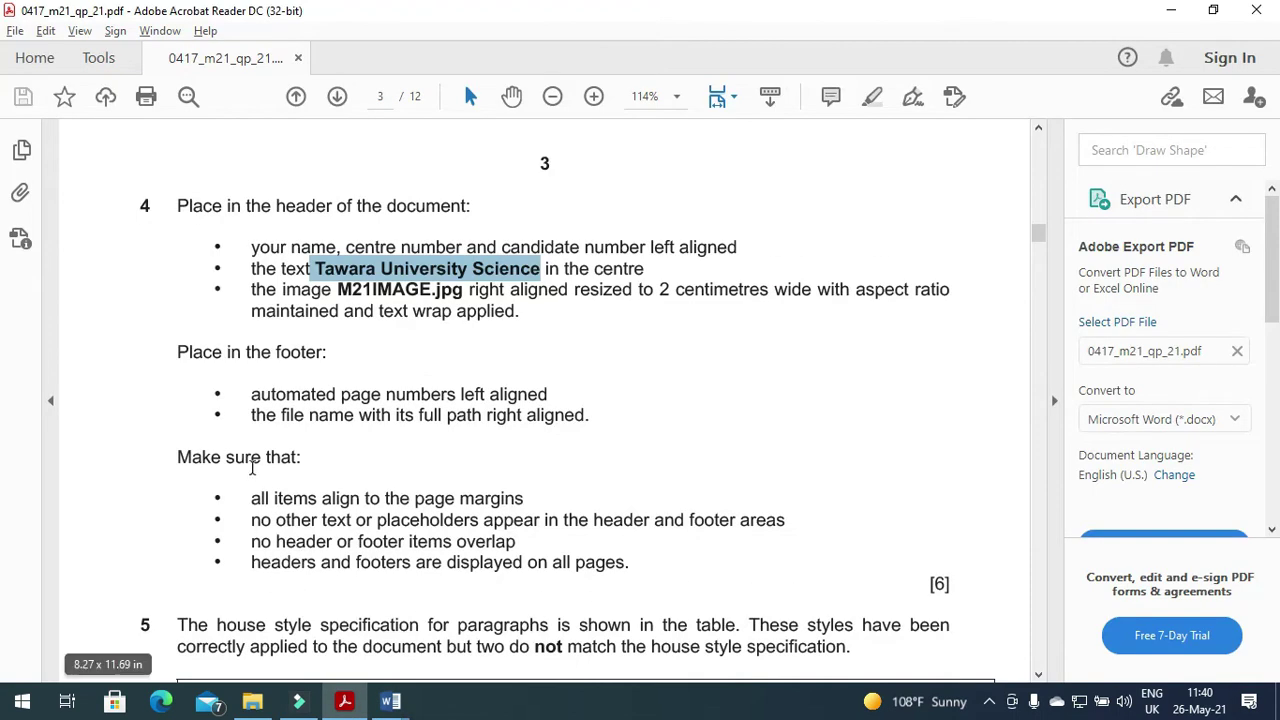
left_click_drag(251, 502, 776, 531)
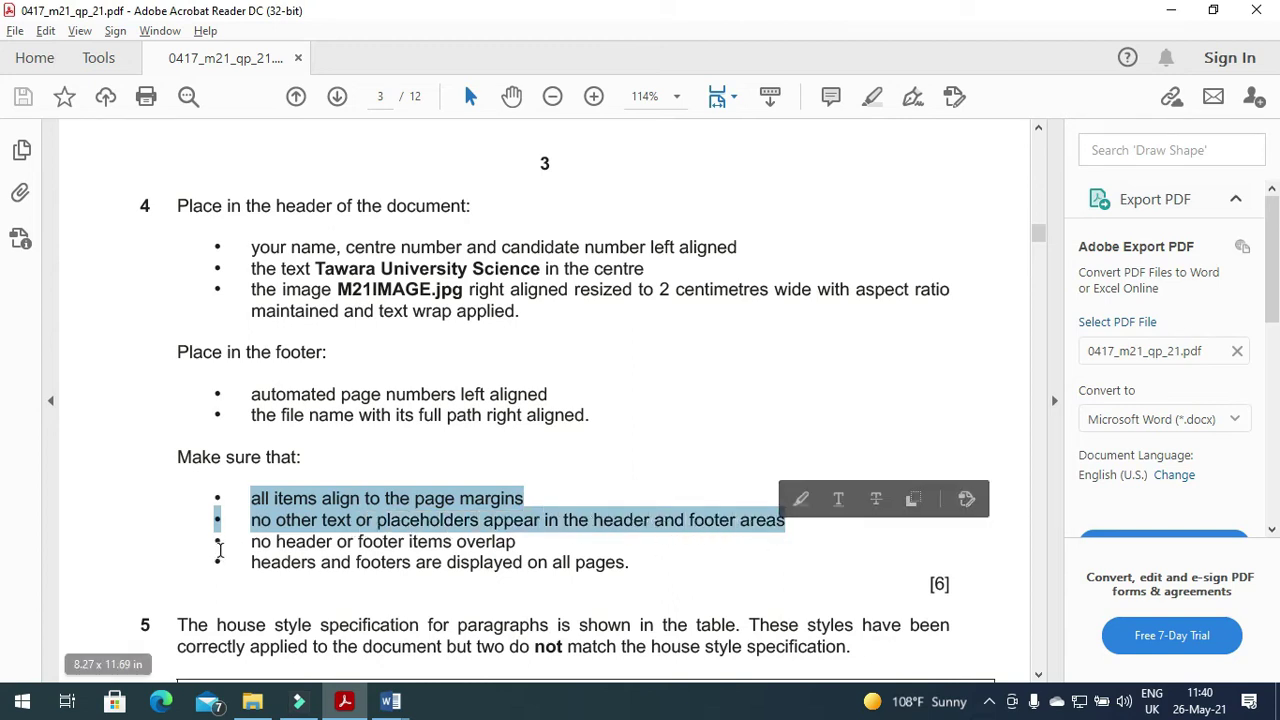
left_click(519, 541)
left_click_drag(248, 562, 630, 568)
key("alt+Tab")
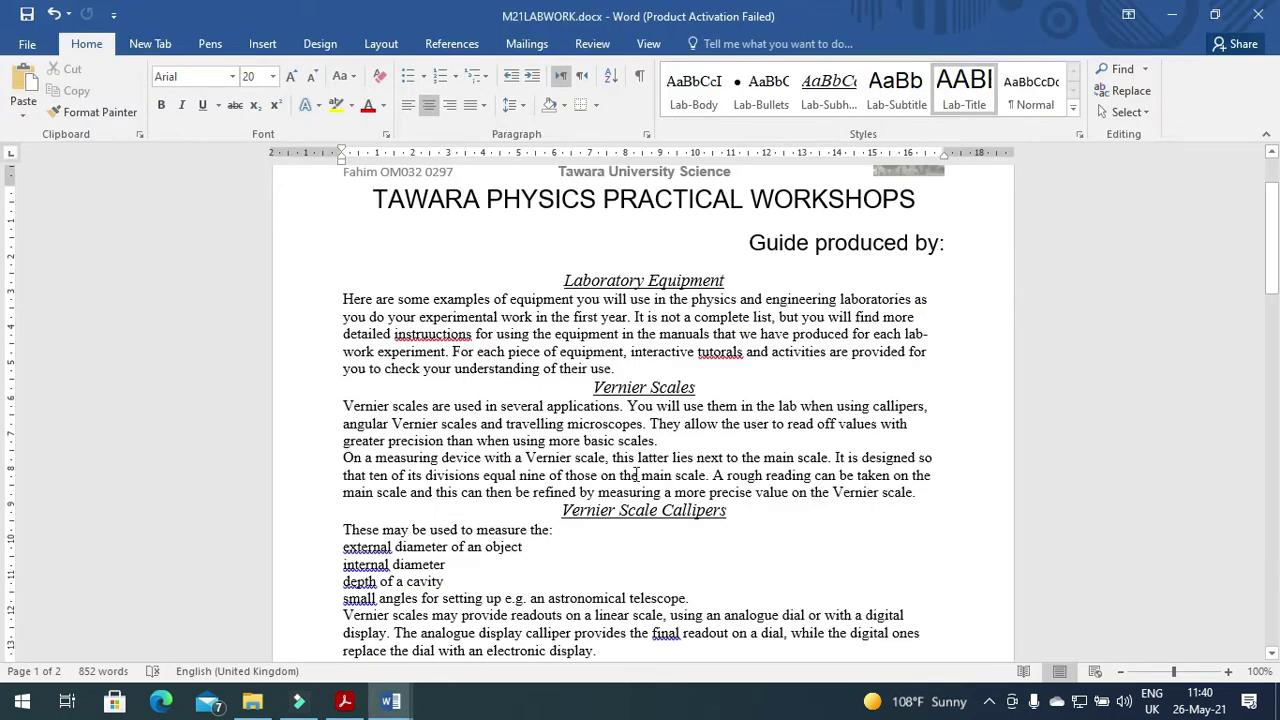
Scroll through M21LABWORK to review the header and footer.
scroll(636, 474, "up", 2)
scroll(636, 474, "down", 15)
scroll(636, 474, "down", 12)
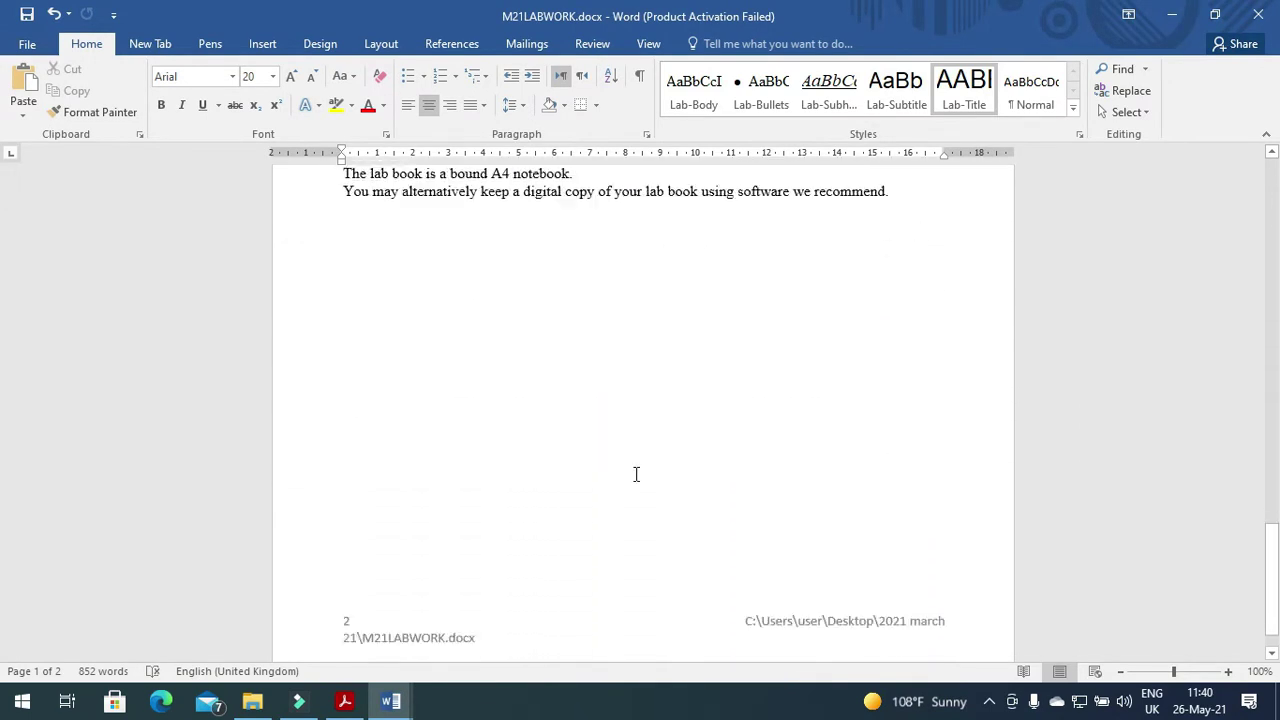
scroll(636, 474, "down", 1)
scroll(636, 474, "up", 20)
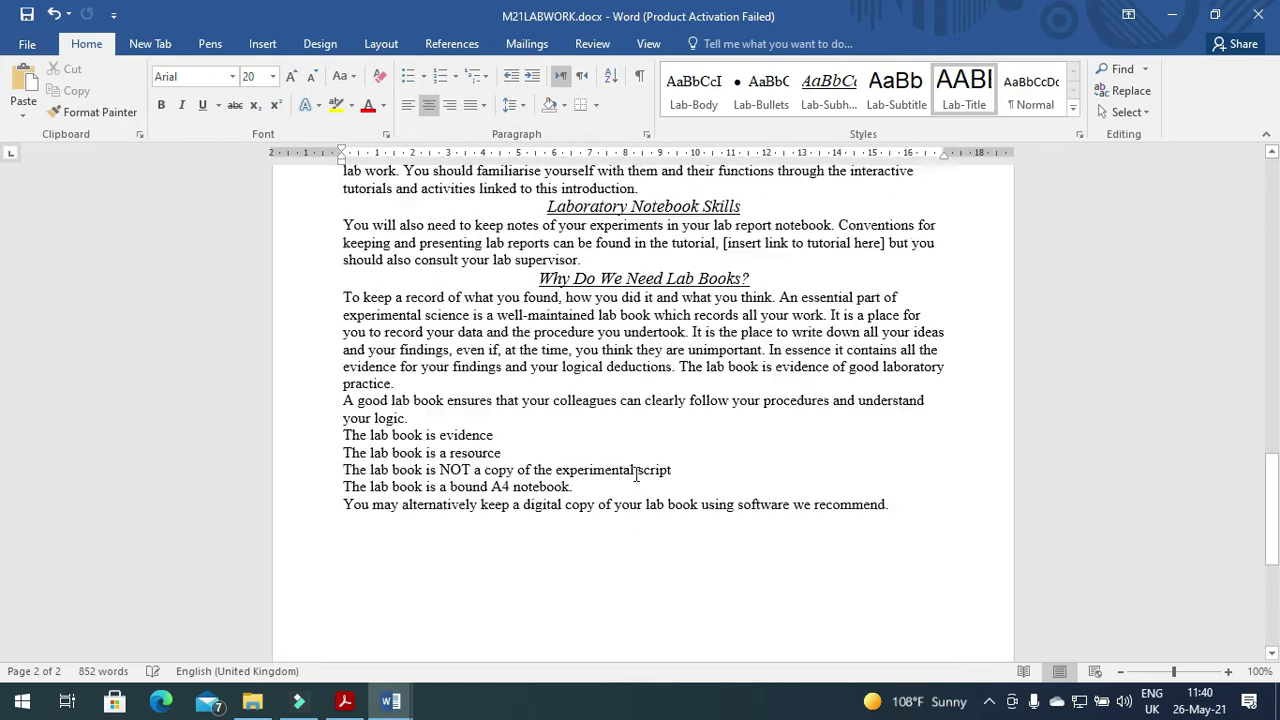
scroll(634, 473, "up", 2)
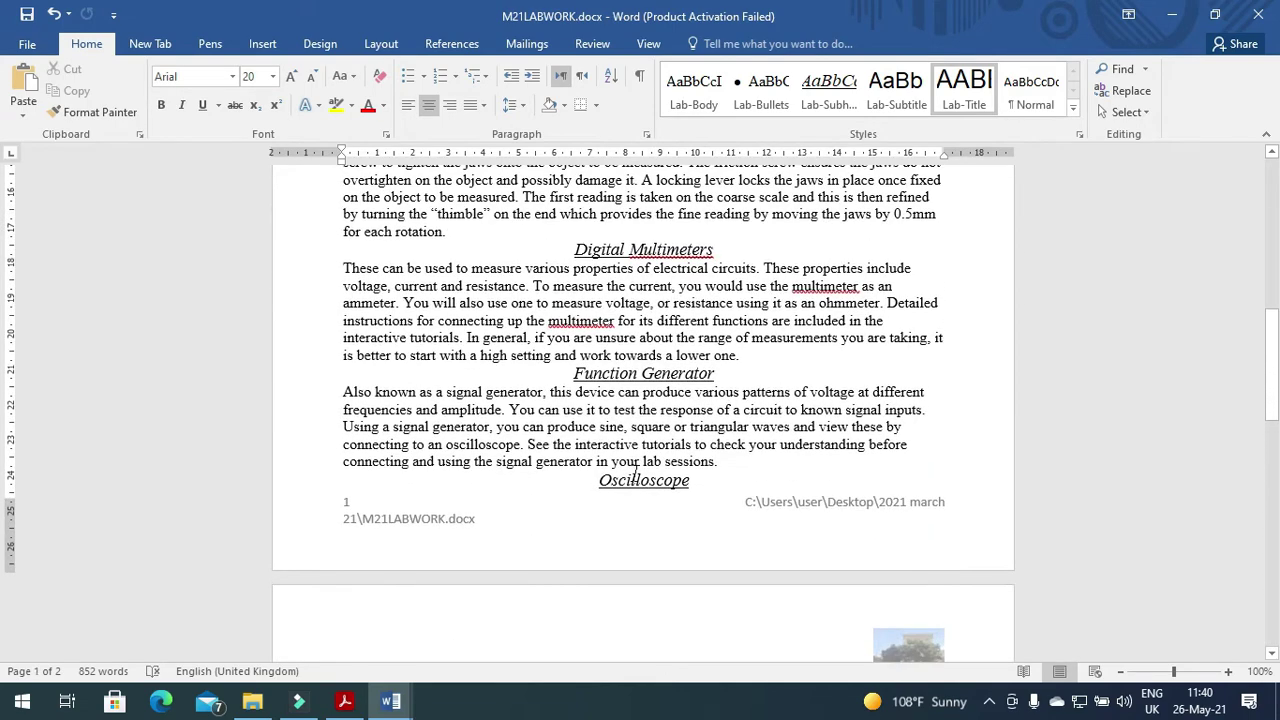
key("alt+Tab")
key("alt+Tab")
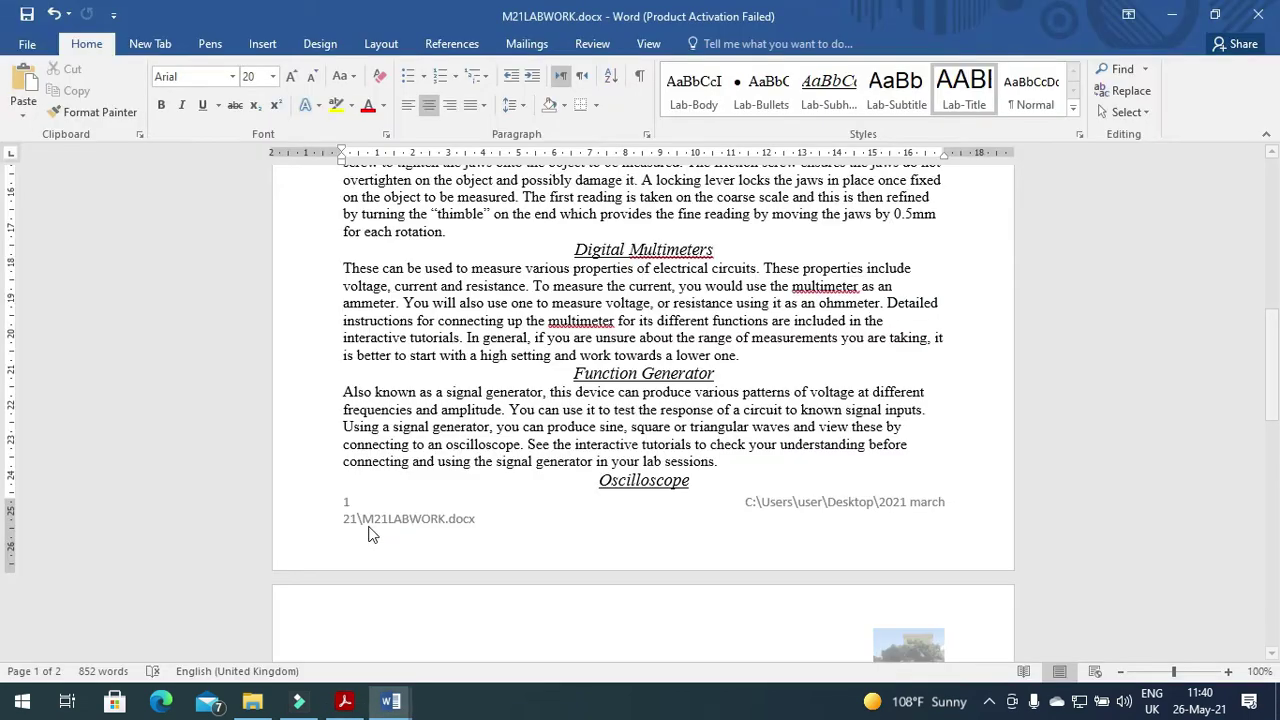
Remove the space before the footer's file path, undo it, and close footer editing.
double_click(763, 505)
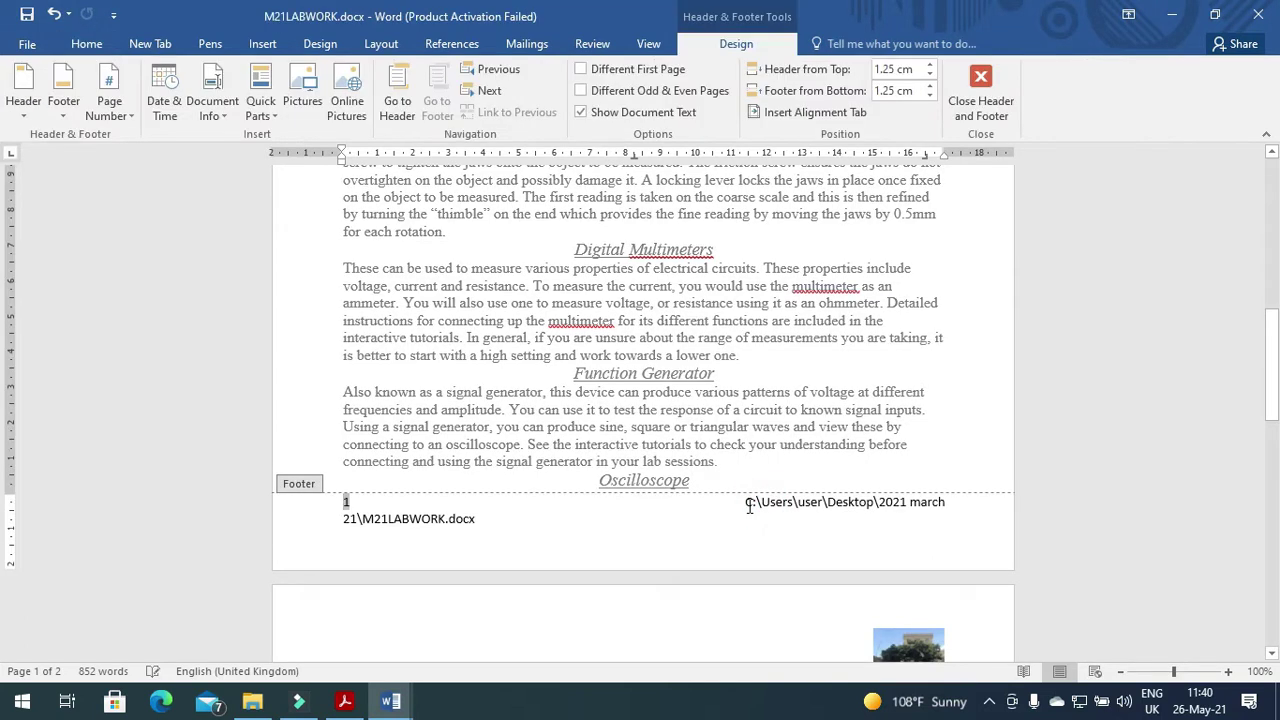
left_click(750, 505)
left_click(773, 523)
left_click(744, 503)
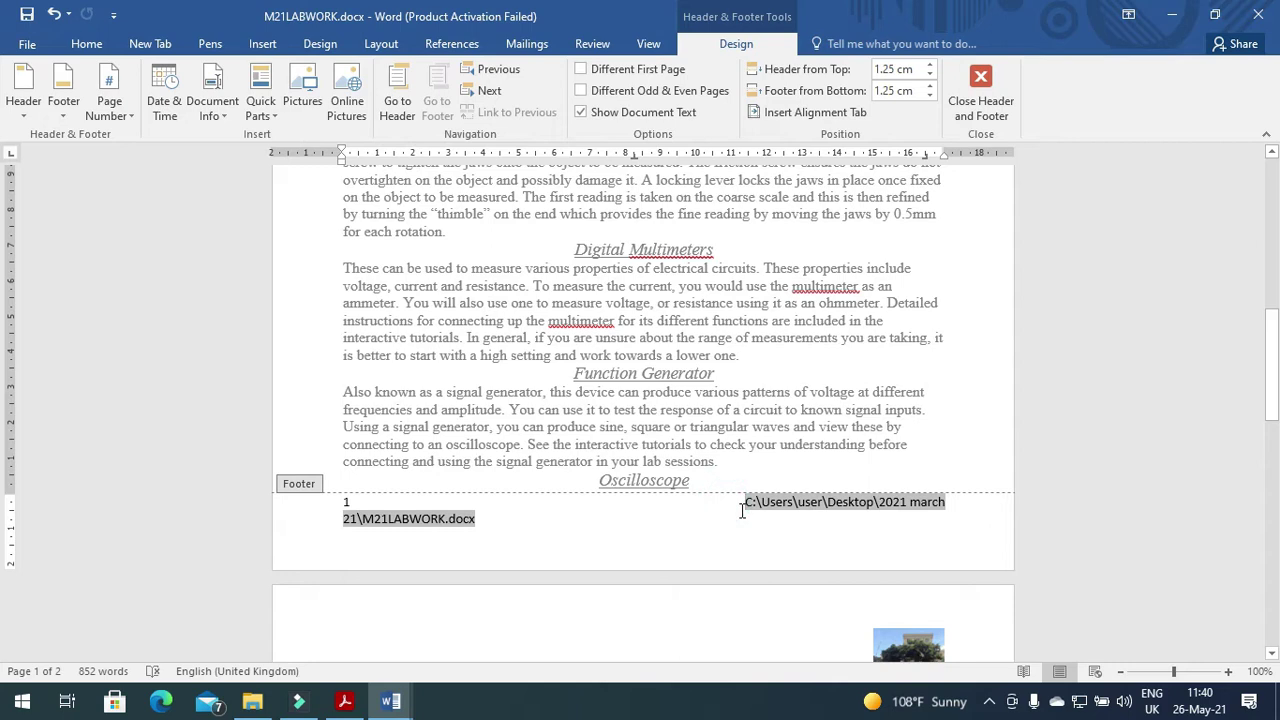
double_click(742, 510)
key("BackSpace")
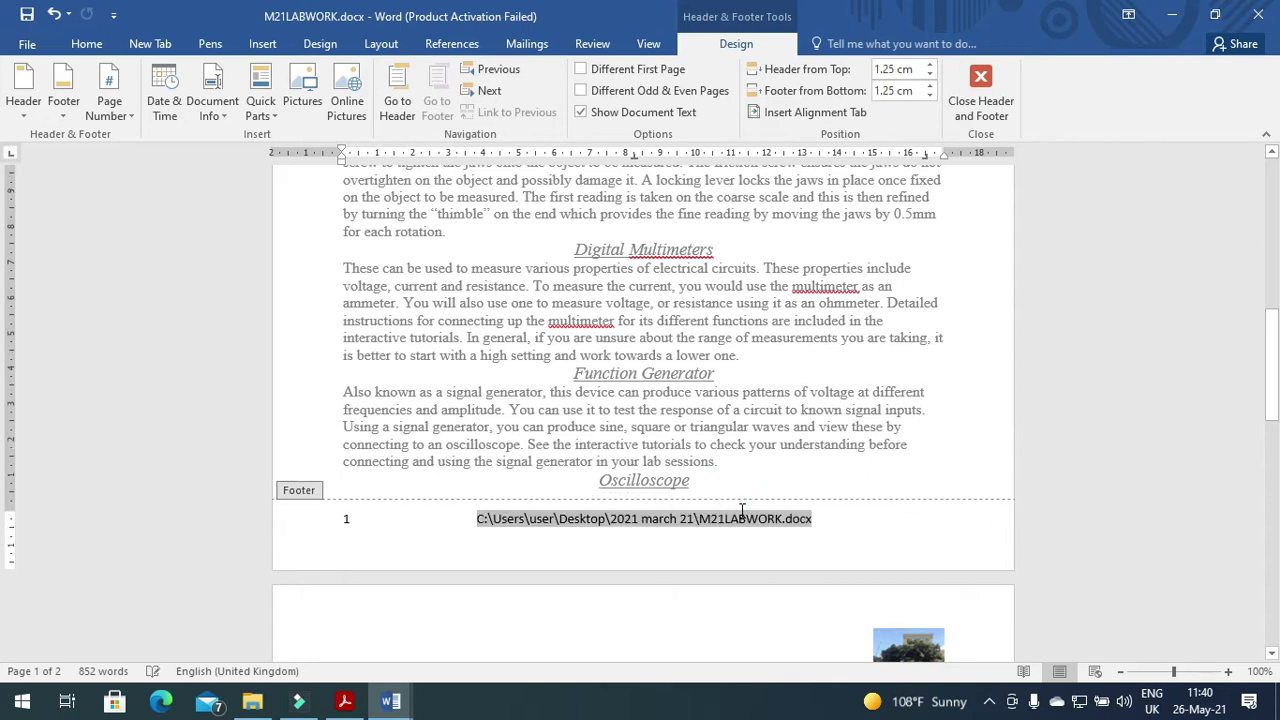
key("ctrl+z")
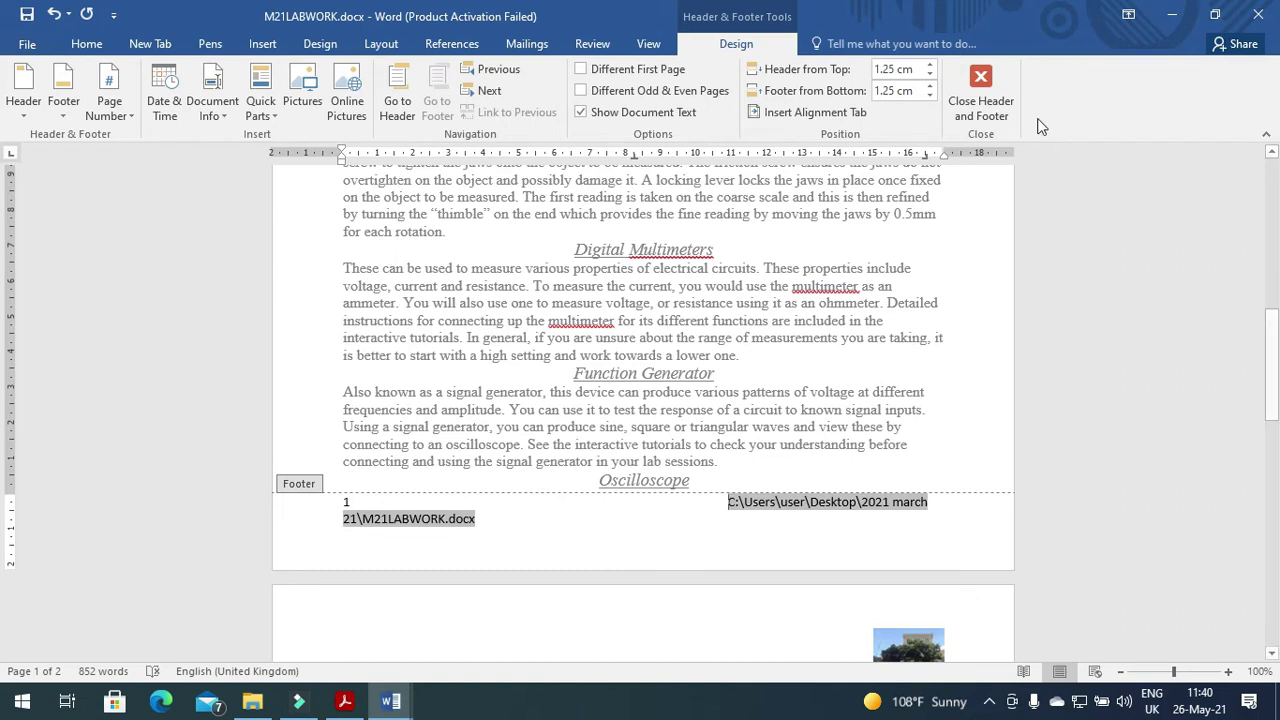
left_click(982, 87)
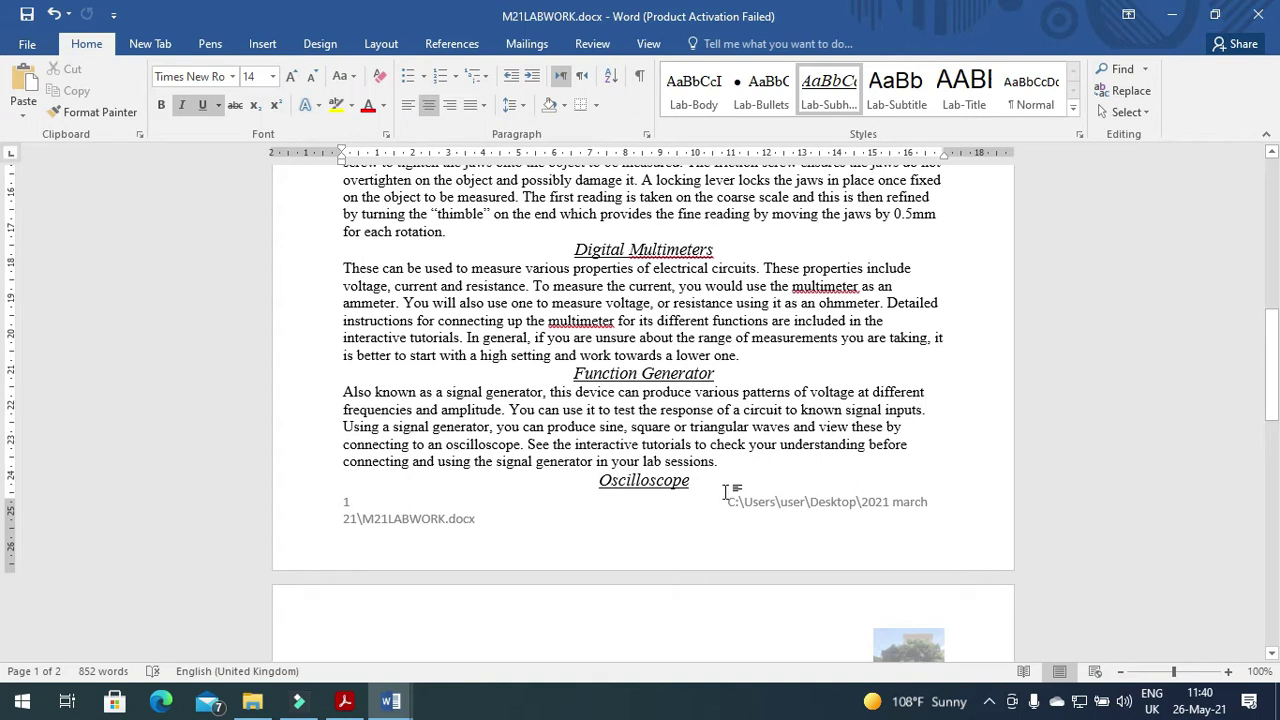
key("alt+Tab")
scroll(522, 538, "down", 5)
Scroll the exam paper to the House Style table and mismatched-styles instruction, then bring M21LABWORK back.
scroll(522, 538, "down", 5)
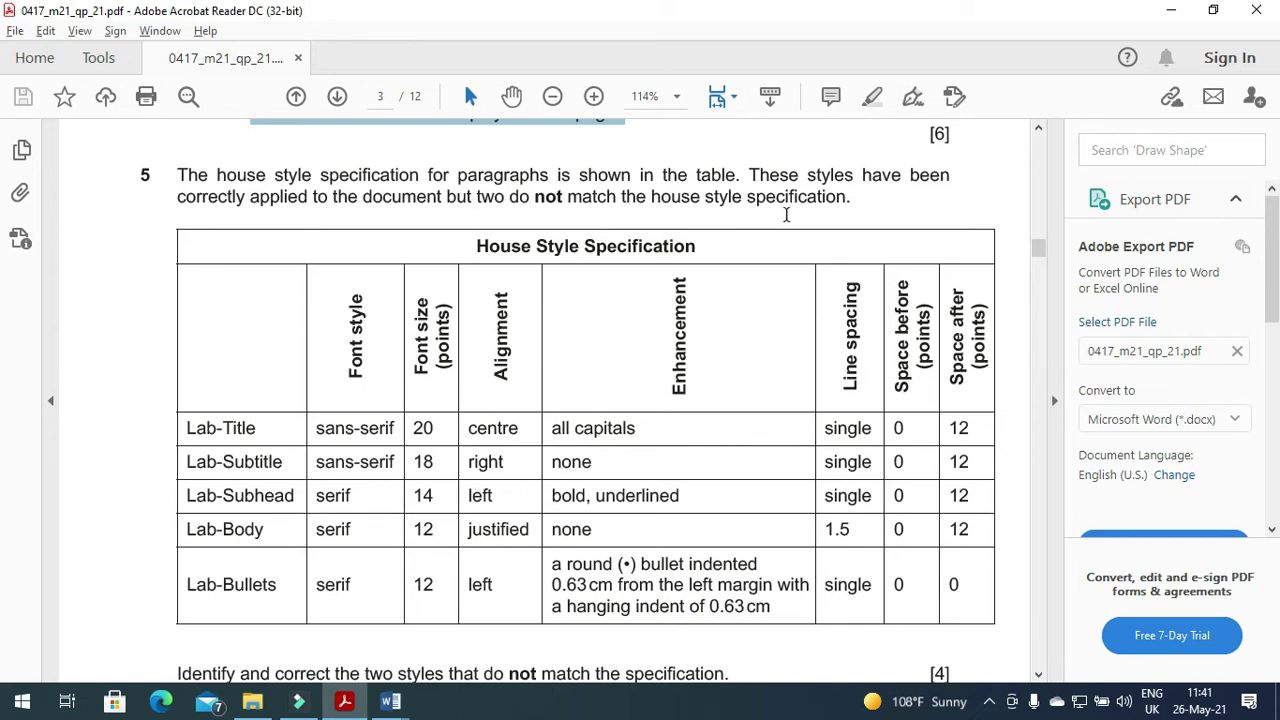
scroll(679, 386, "down", 2)
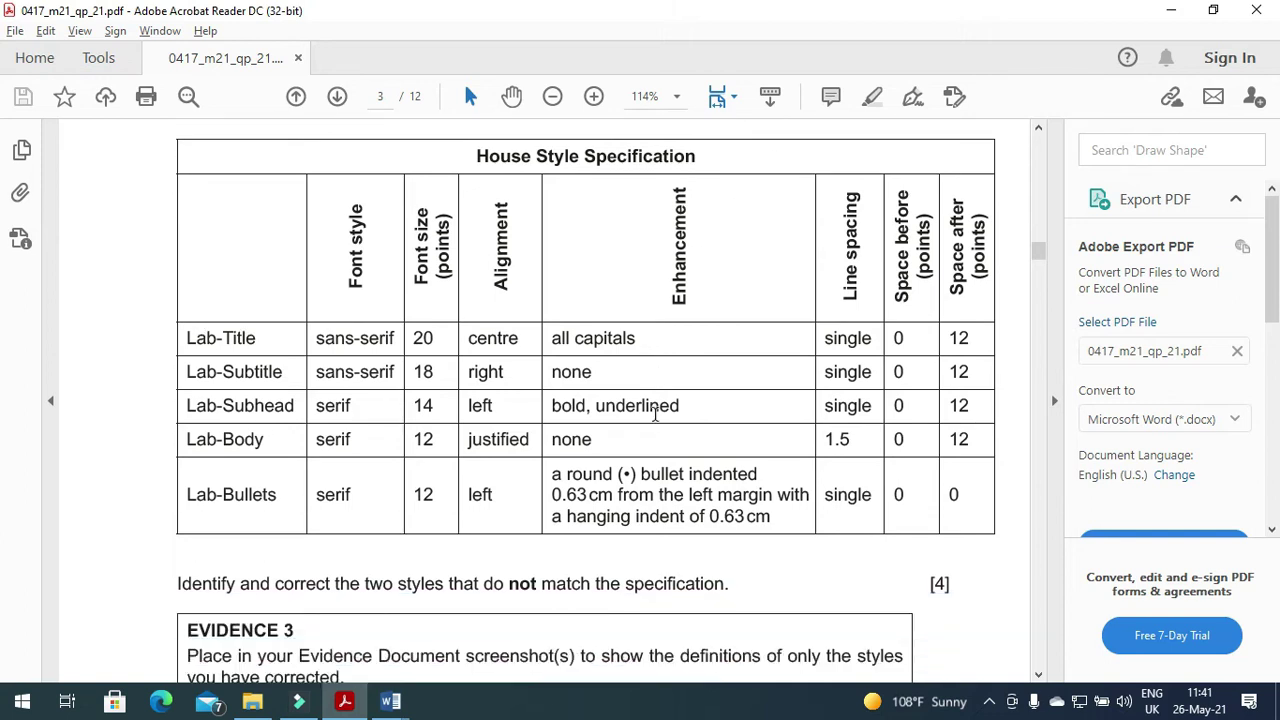
left_click(390, 701)
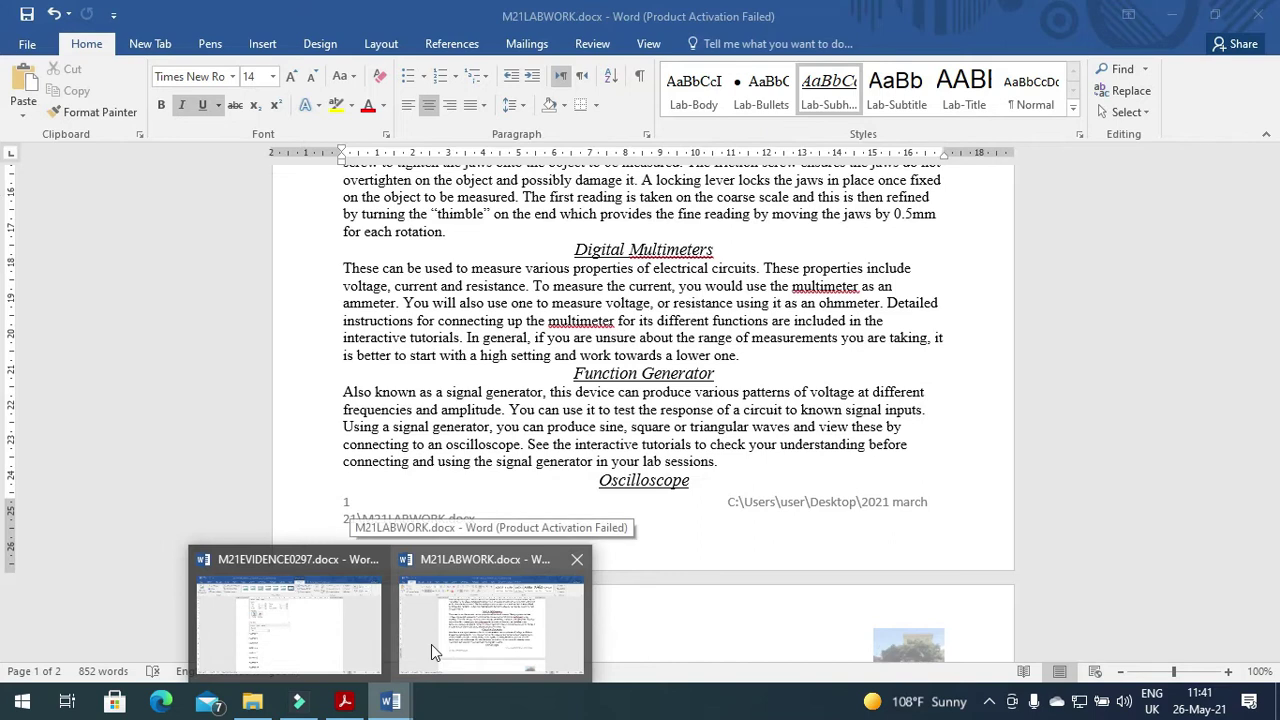
left_click(431, 644)
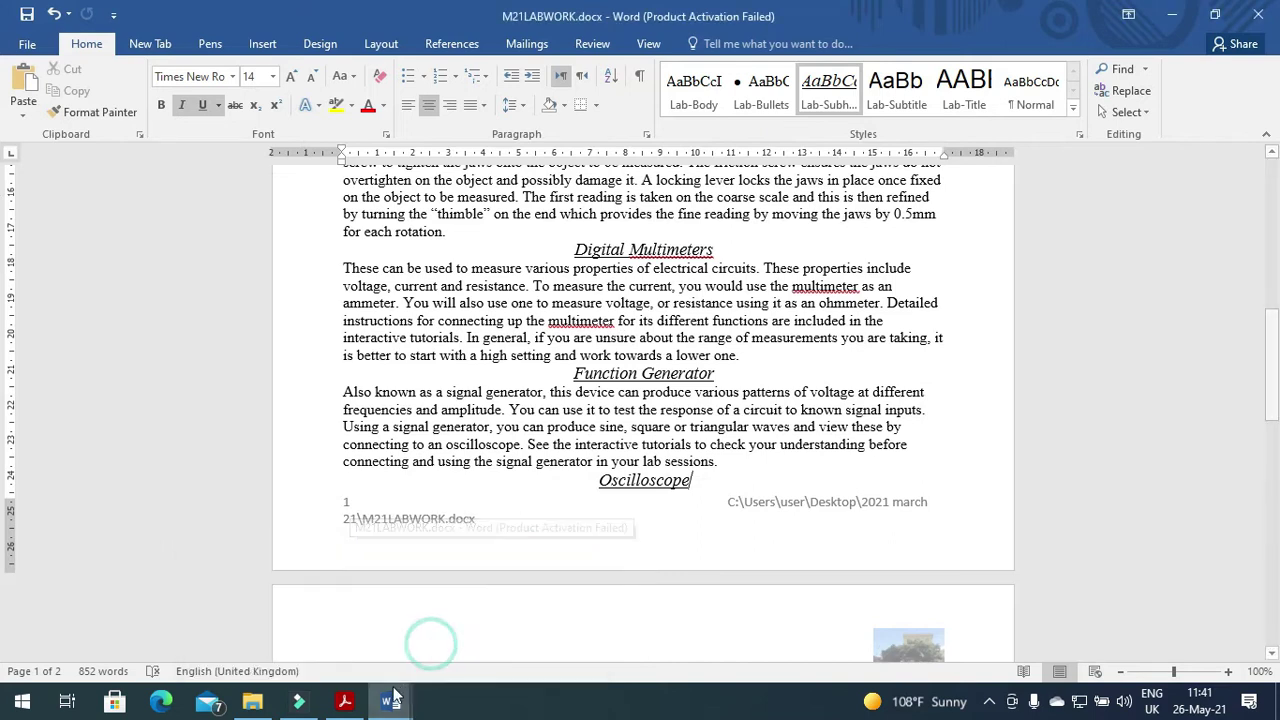
left_click(344, 702)
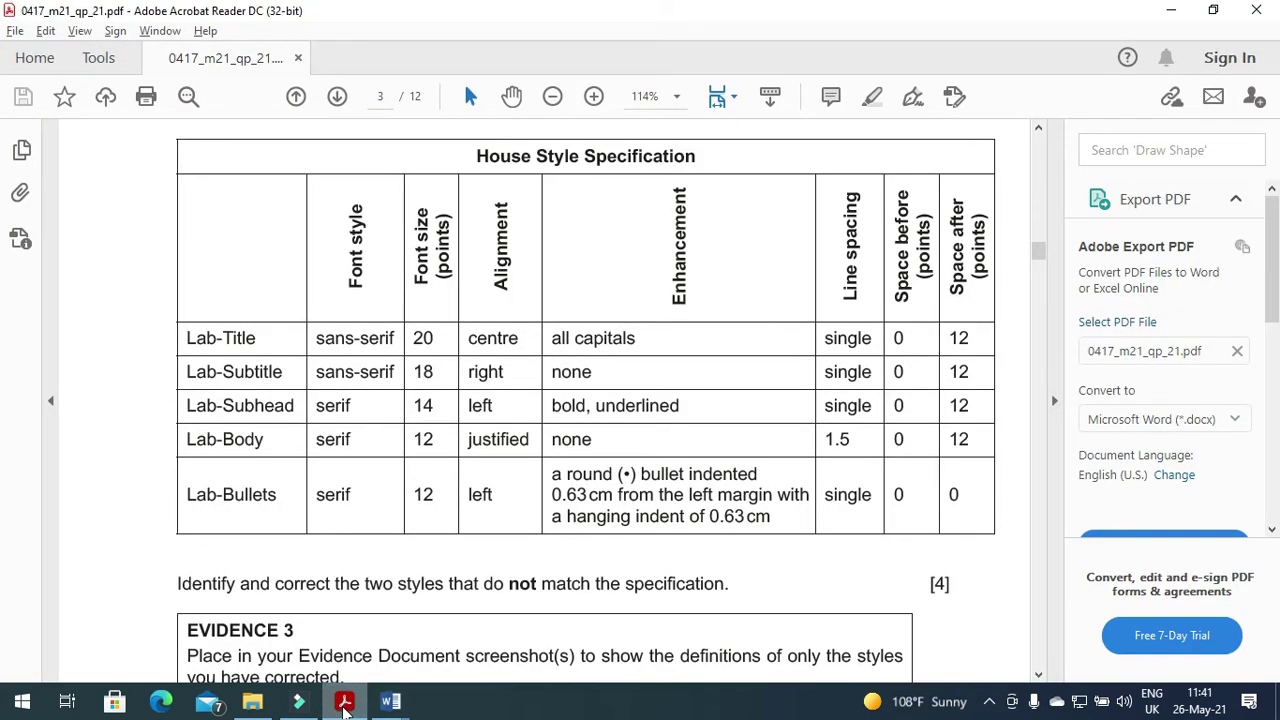
left_click(344, 702)
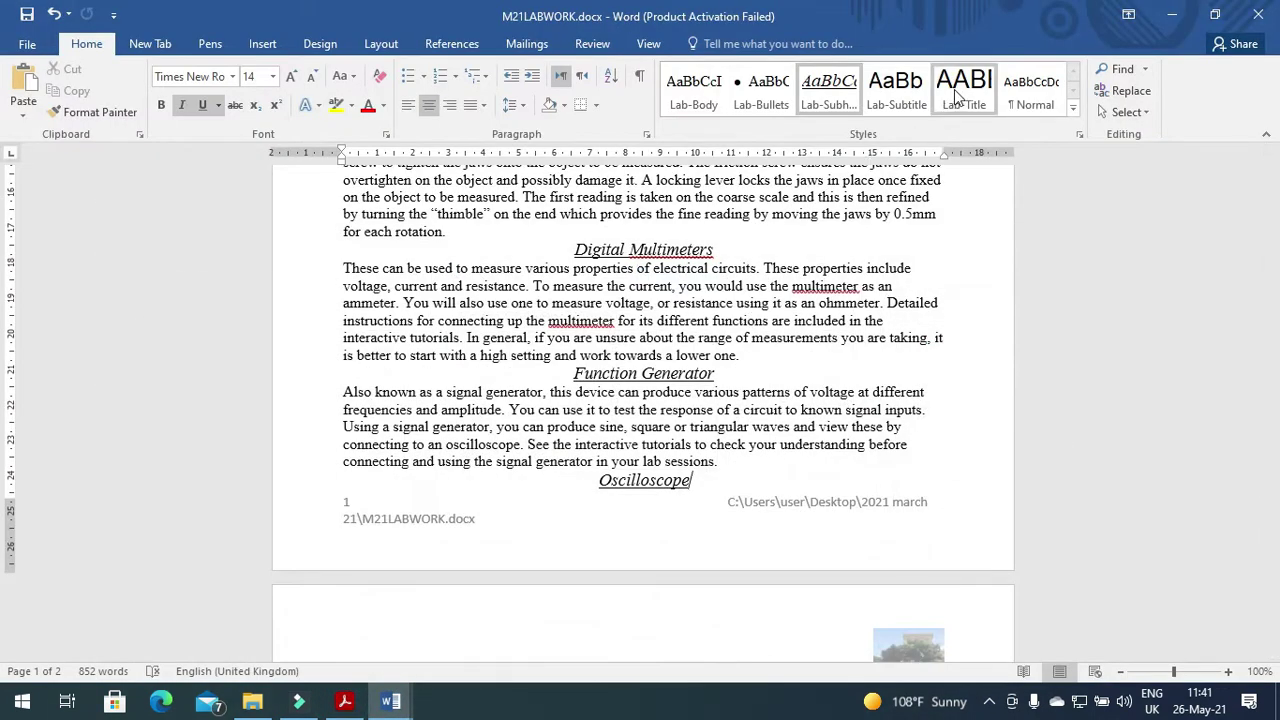
right_click(960, 80)
left_click(982, 116)
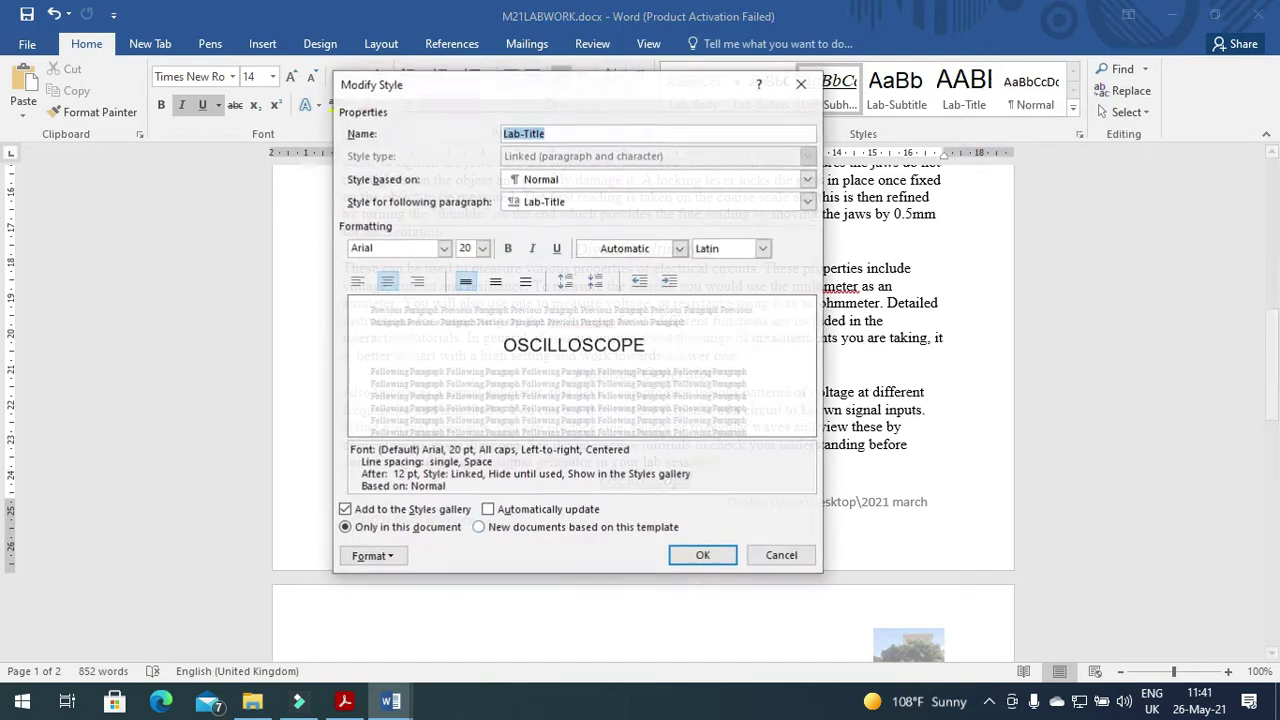
left_click(344, 702)
left_click(390, 702)
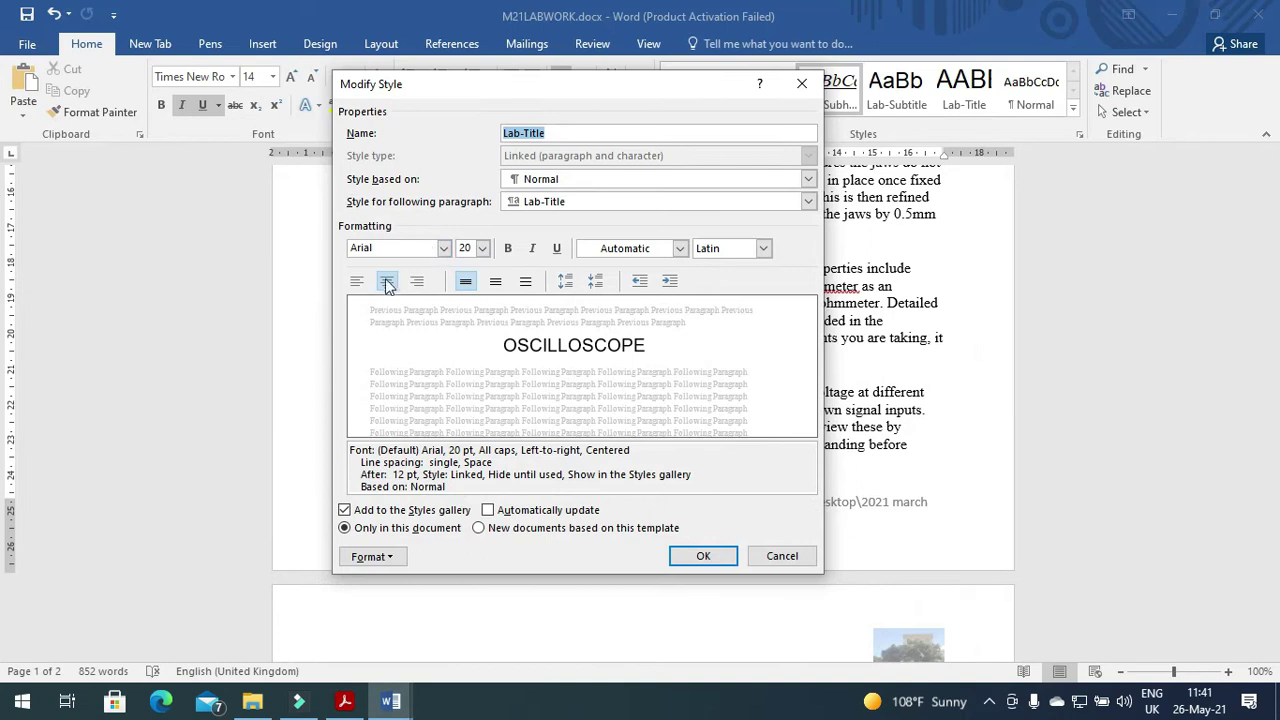
left_click(344, 702)
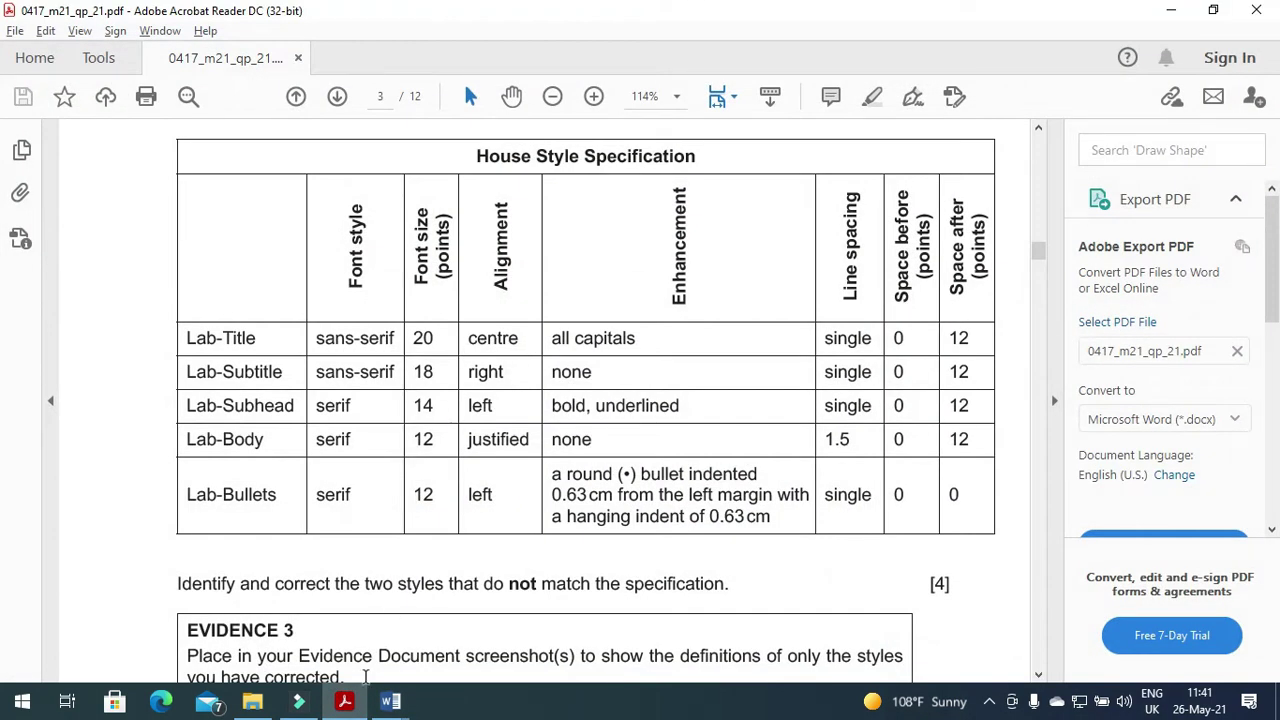
left_click(390, 702)
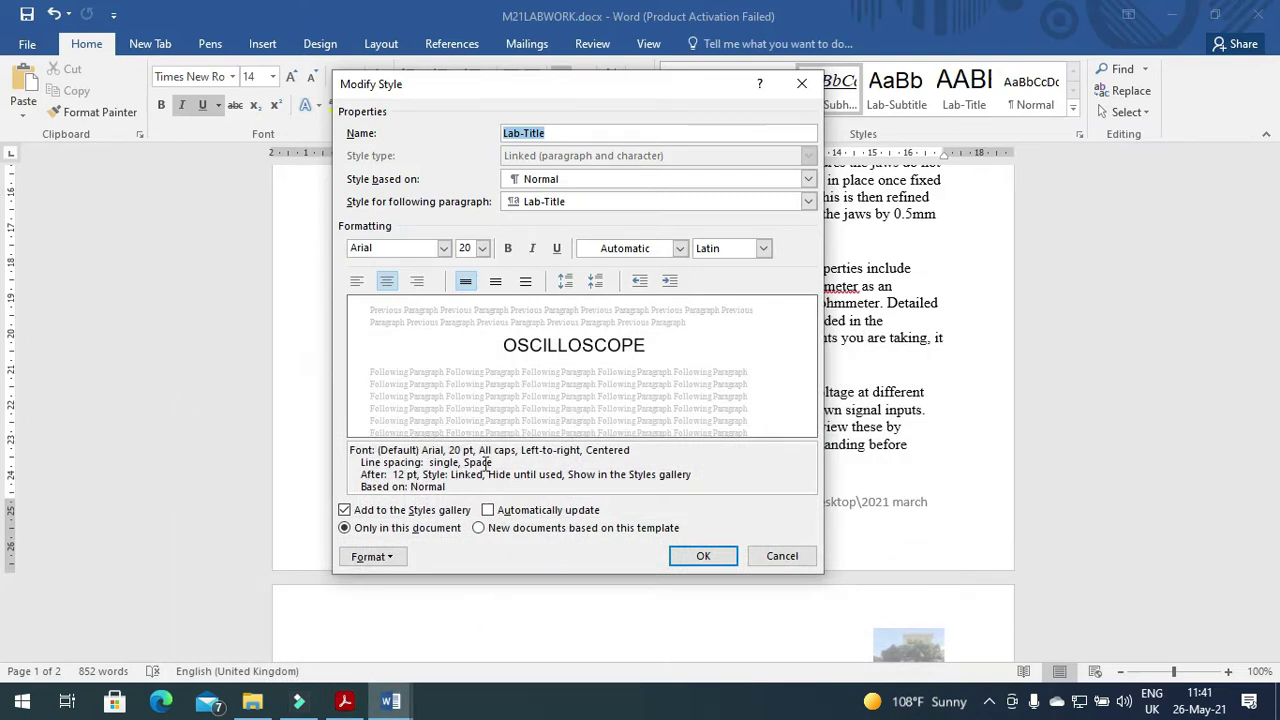
left_click_drag(478, 450, 511, 454)
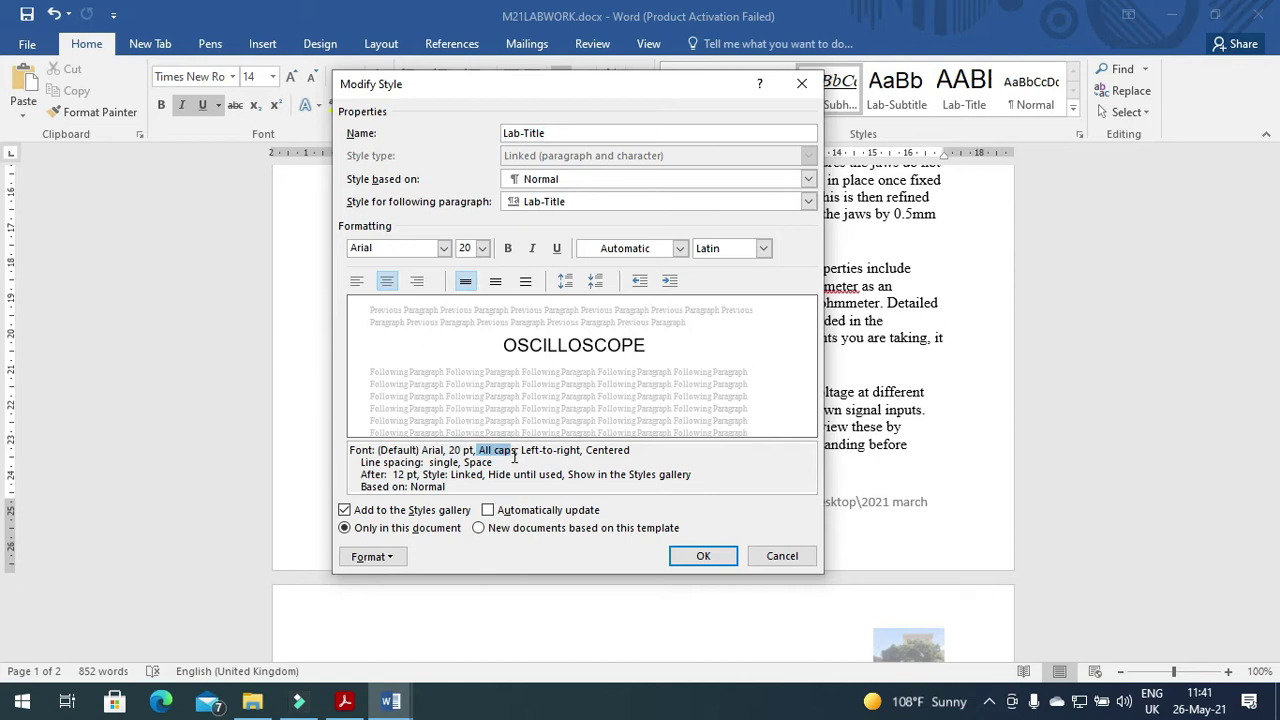
left_click(344, 702)
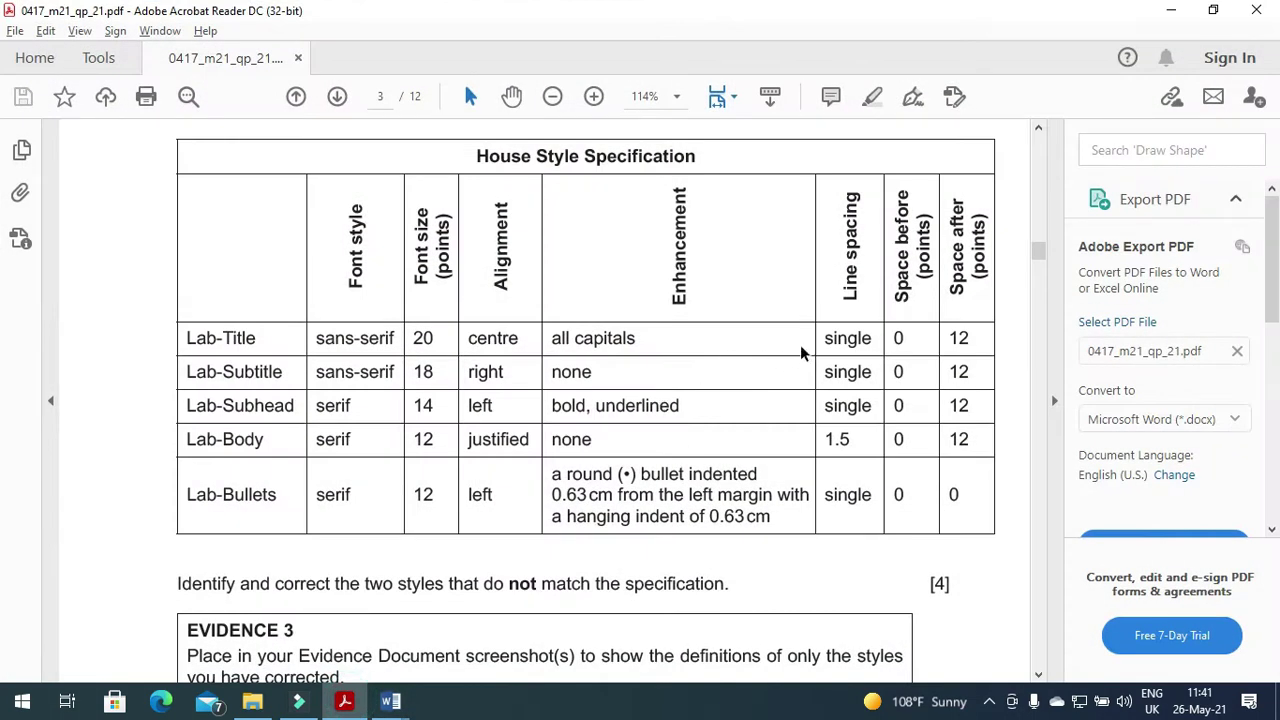
left_click(344, 702)
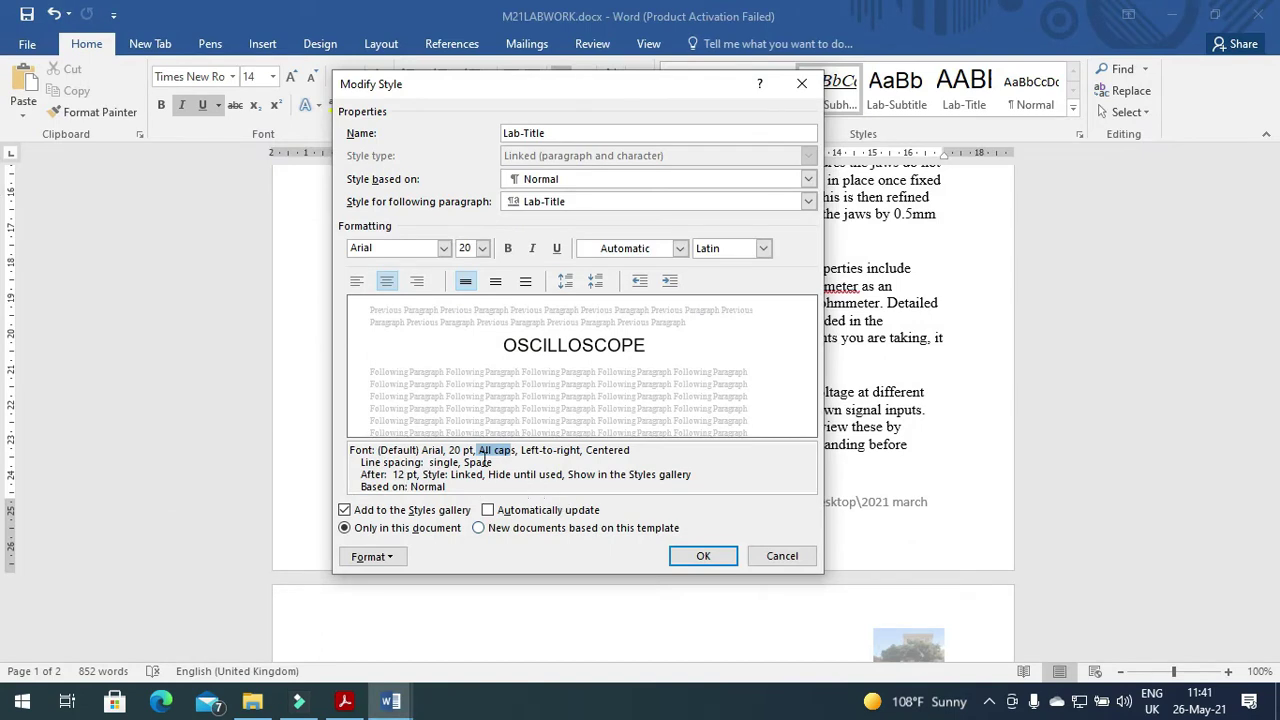
left_click(703, 556)
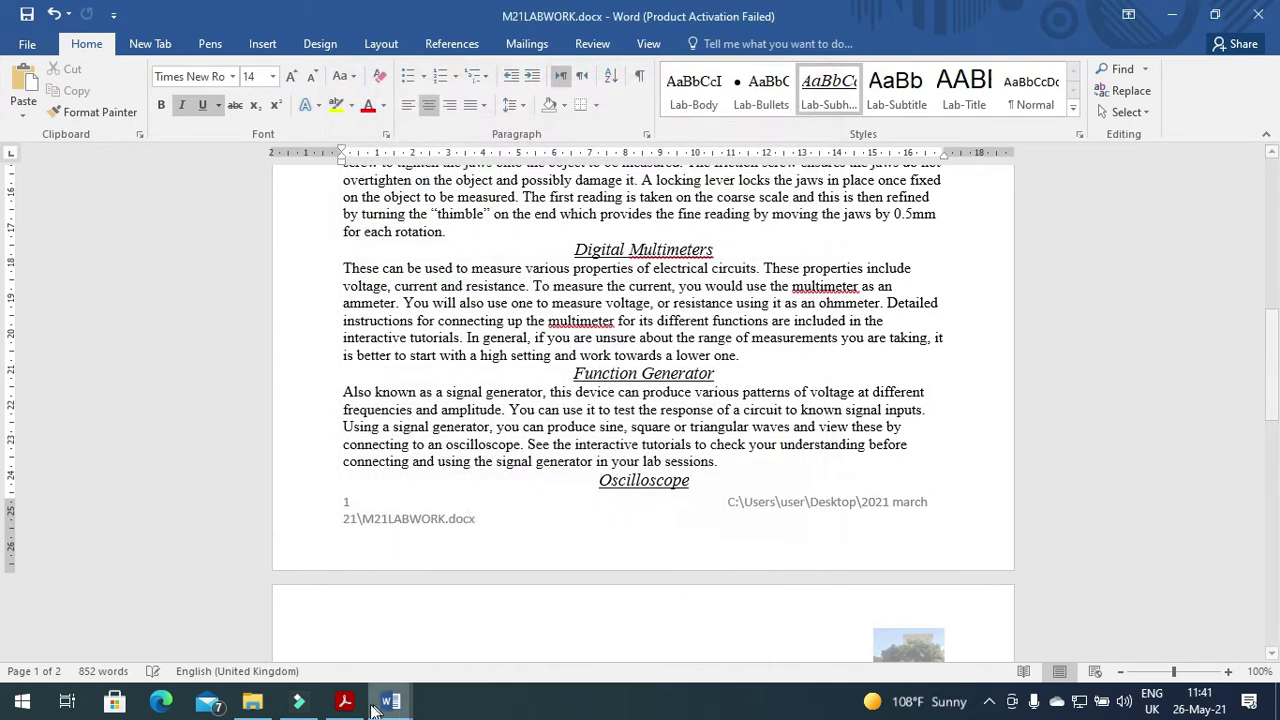
left_click(344, 702)
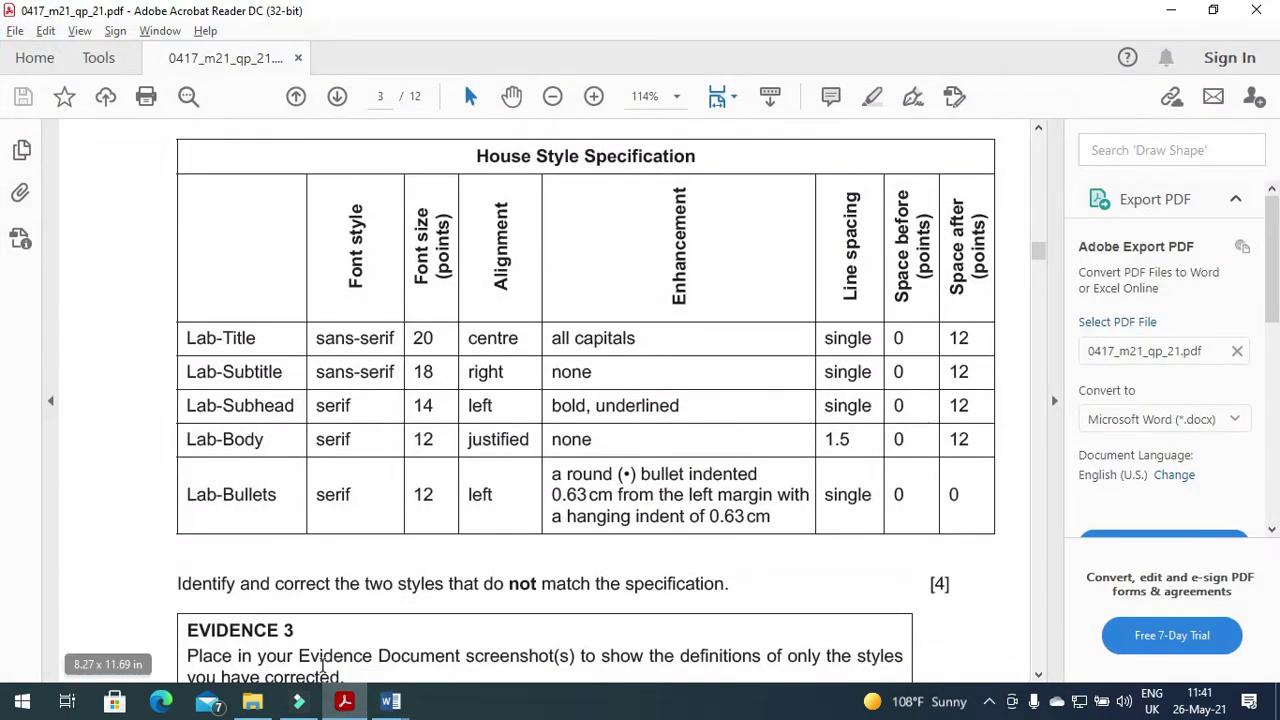
left_click(344, 702)
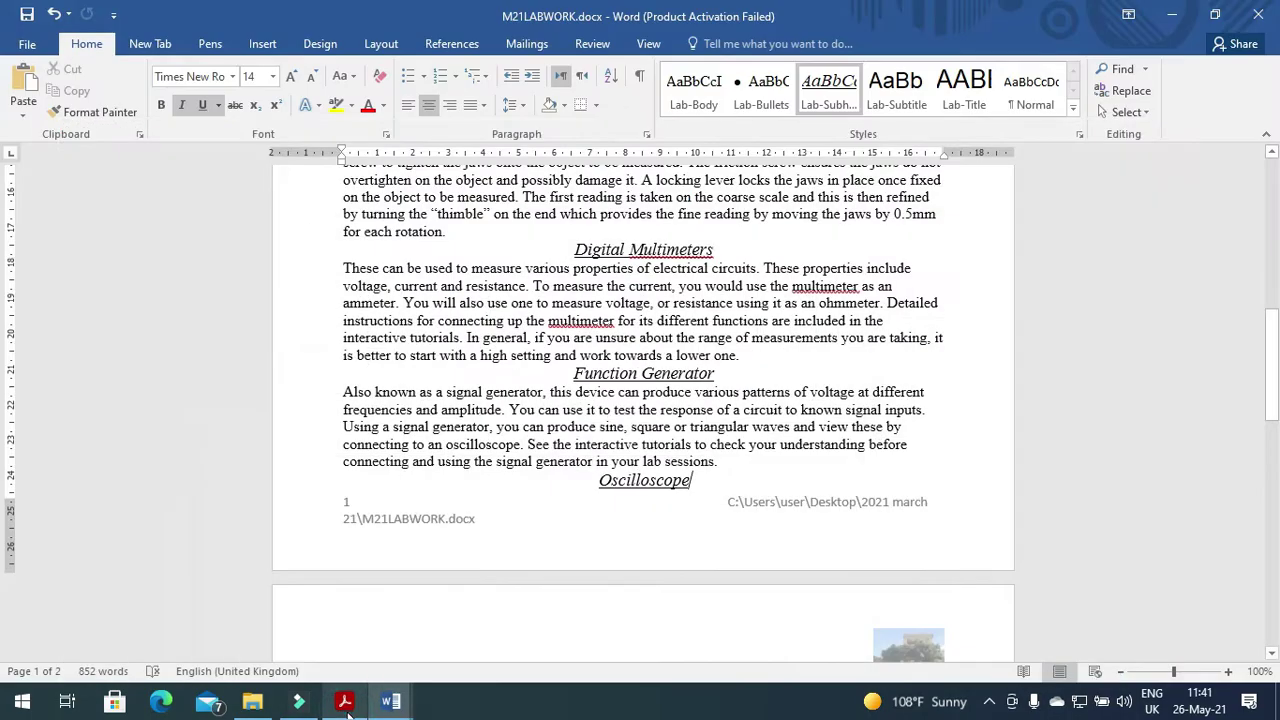
right_click(898, 96)
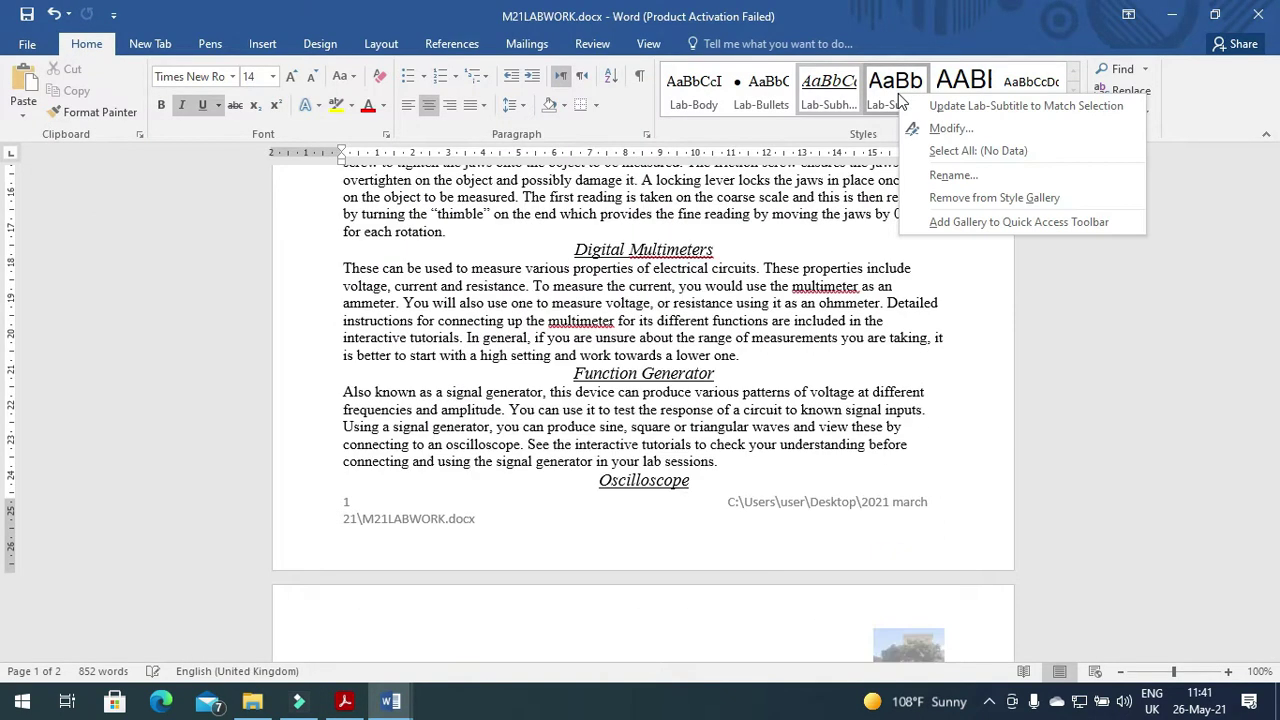
left_click(950, 129)
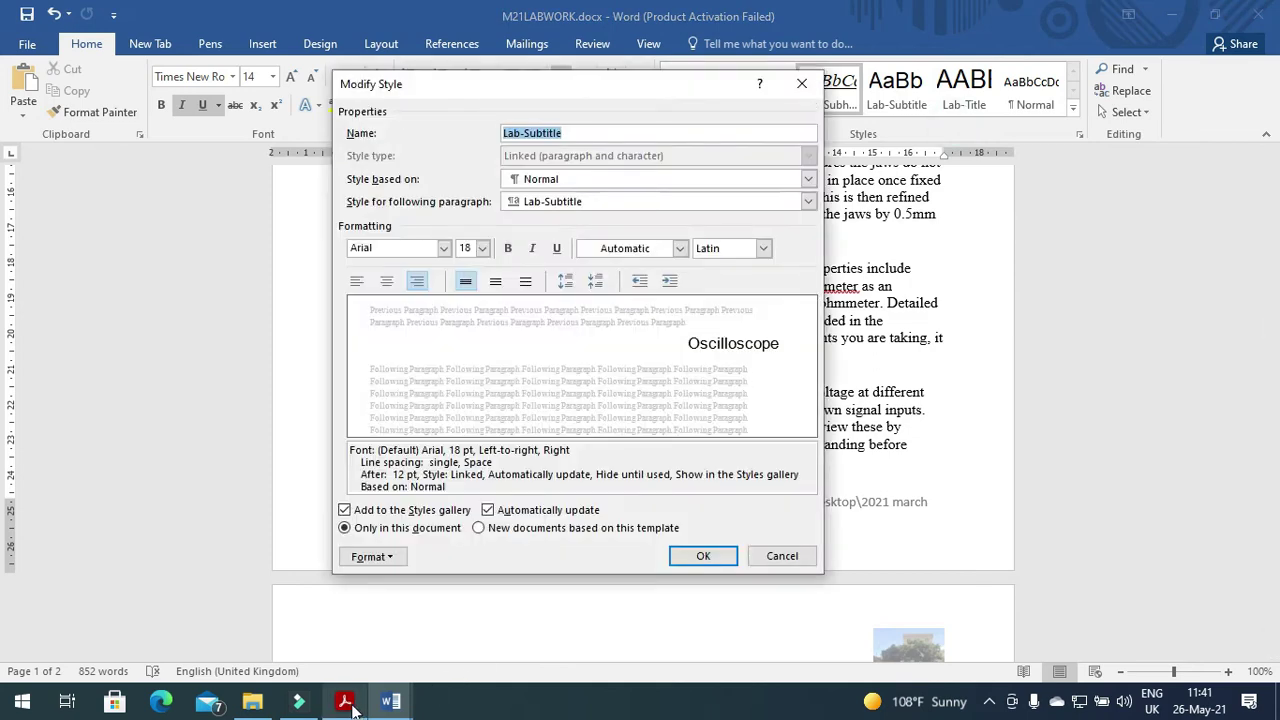
left_click(345, 703)
left_click(390, 703)
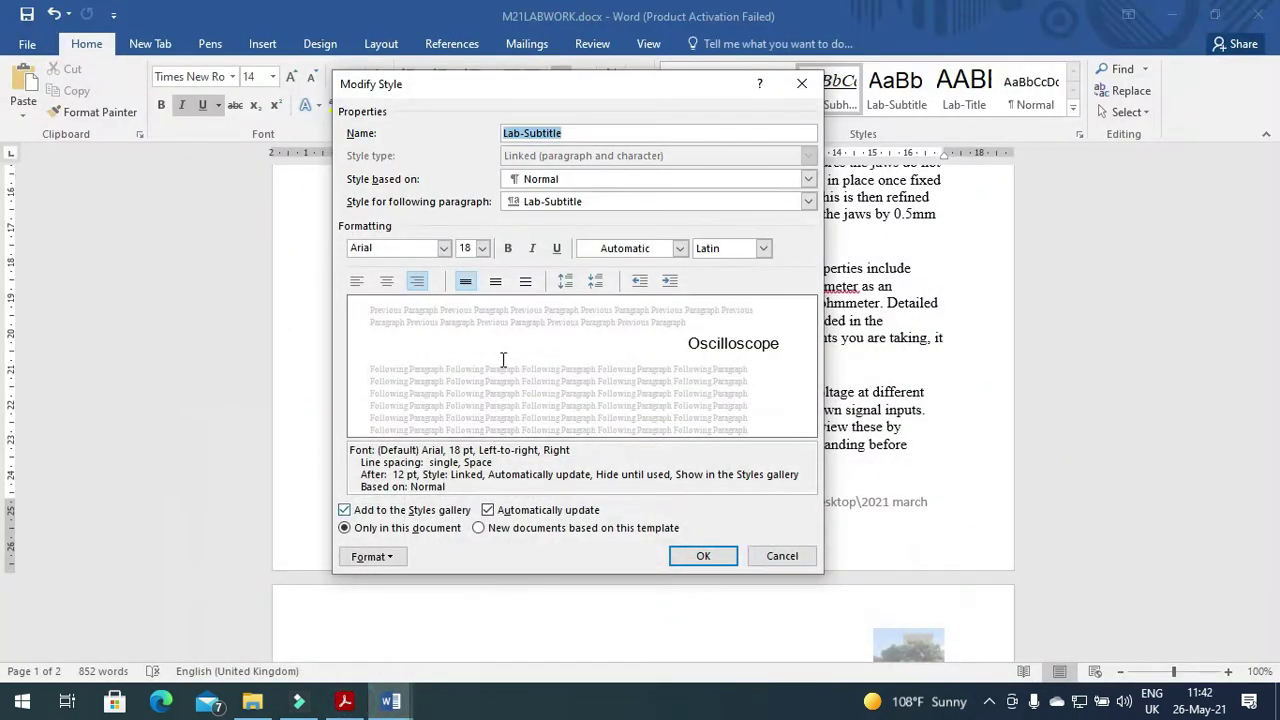
left_click(345, 703)
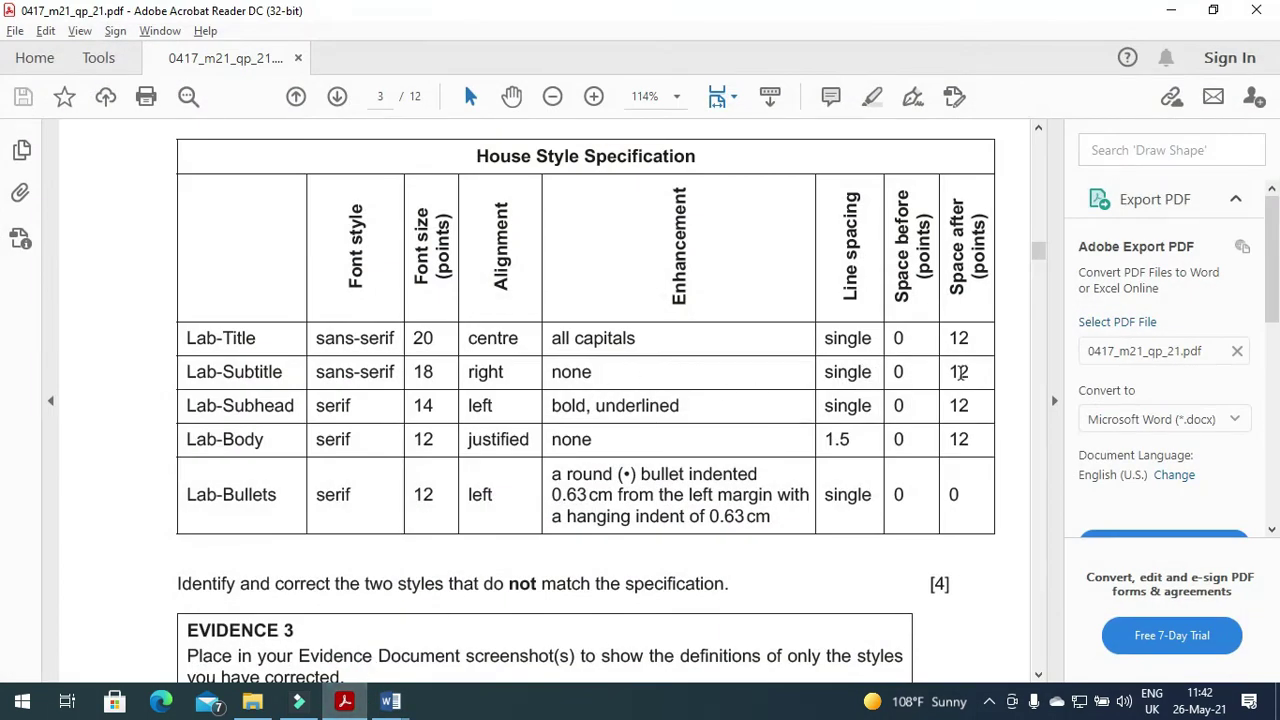
left_click(390, 703)
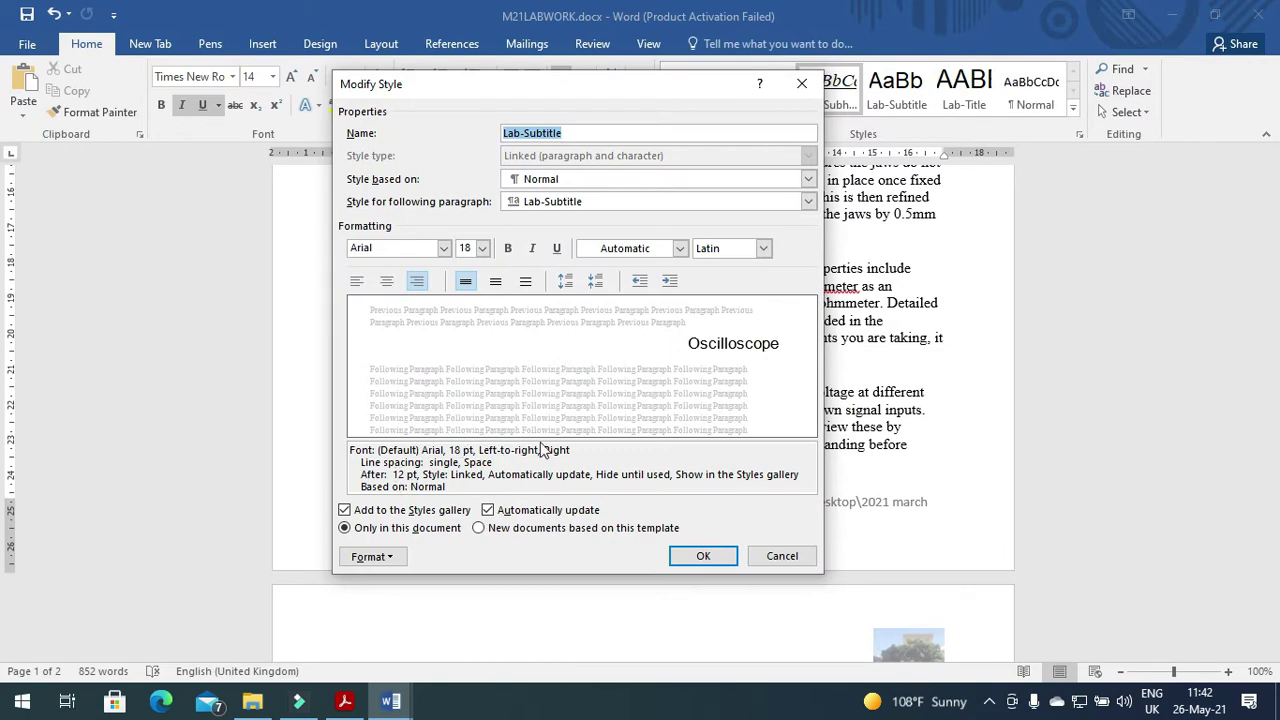
left_click(700, 557)
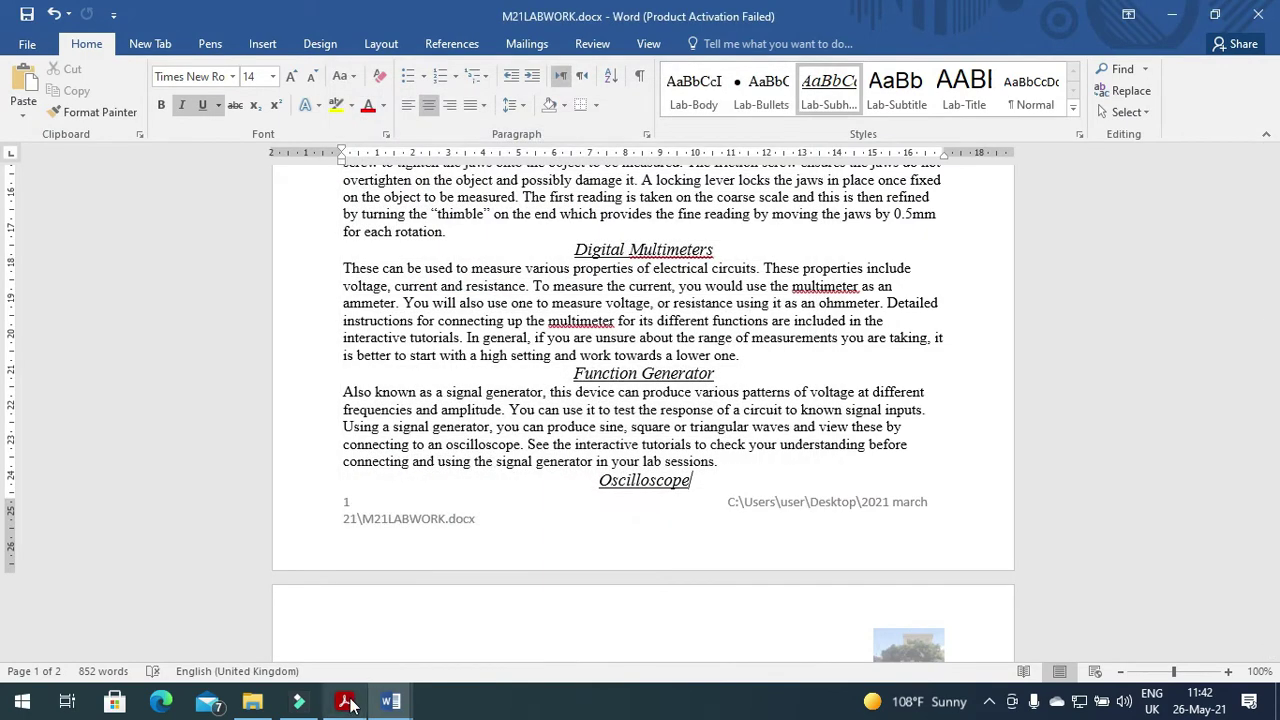
left_click(346, 703)
left_click(346, 700)
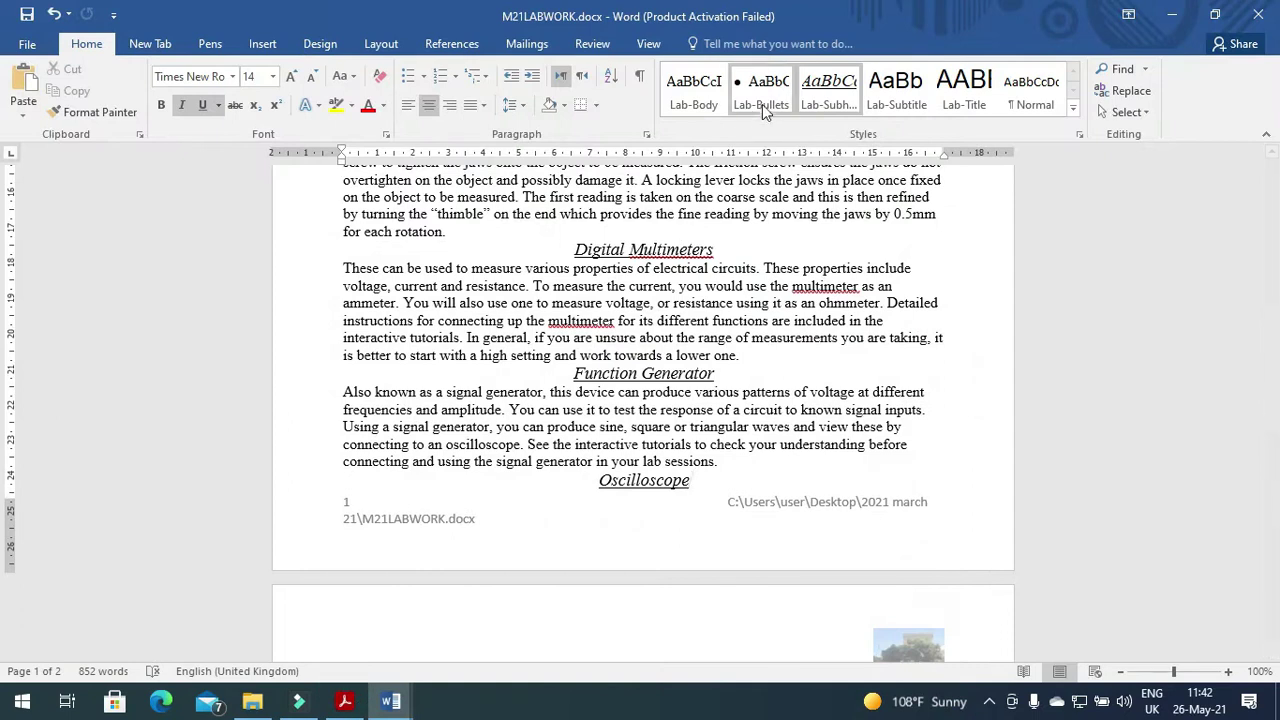
Make the Lab-Subhead style left-aligned and bold, and remove its italic.
right_click(829, 97)
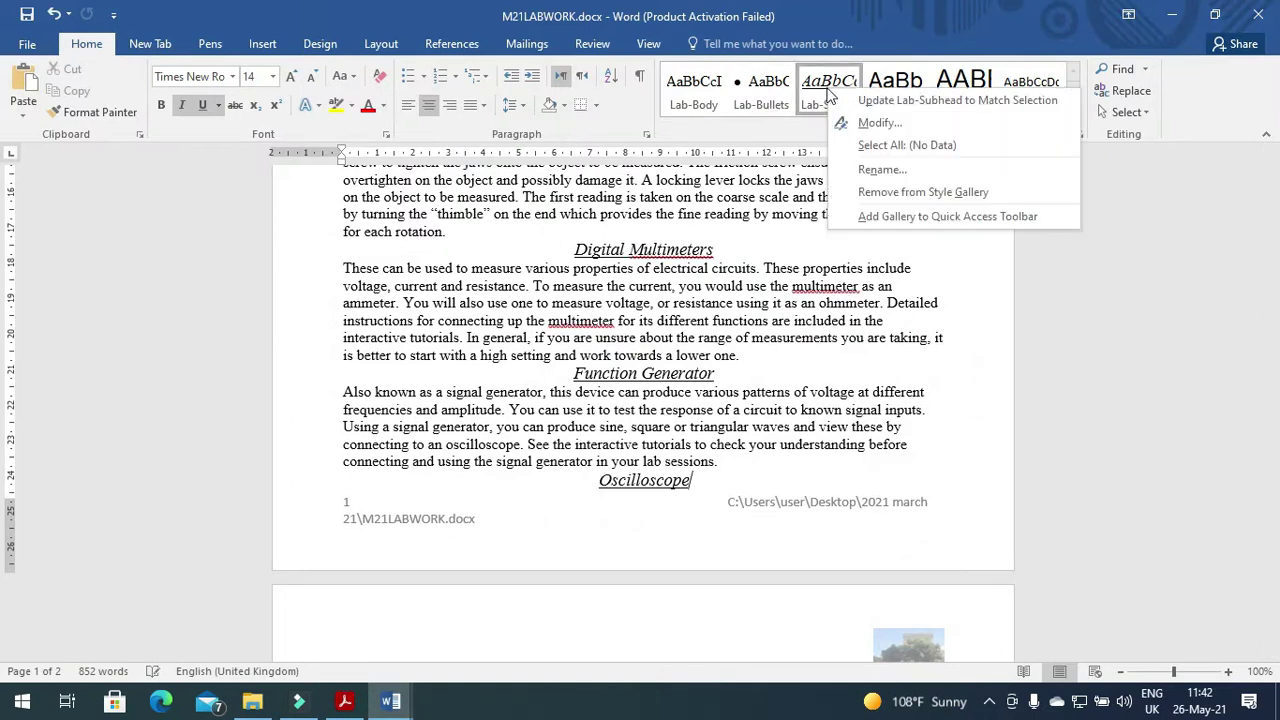
left_click(858, 118)
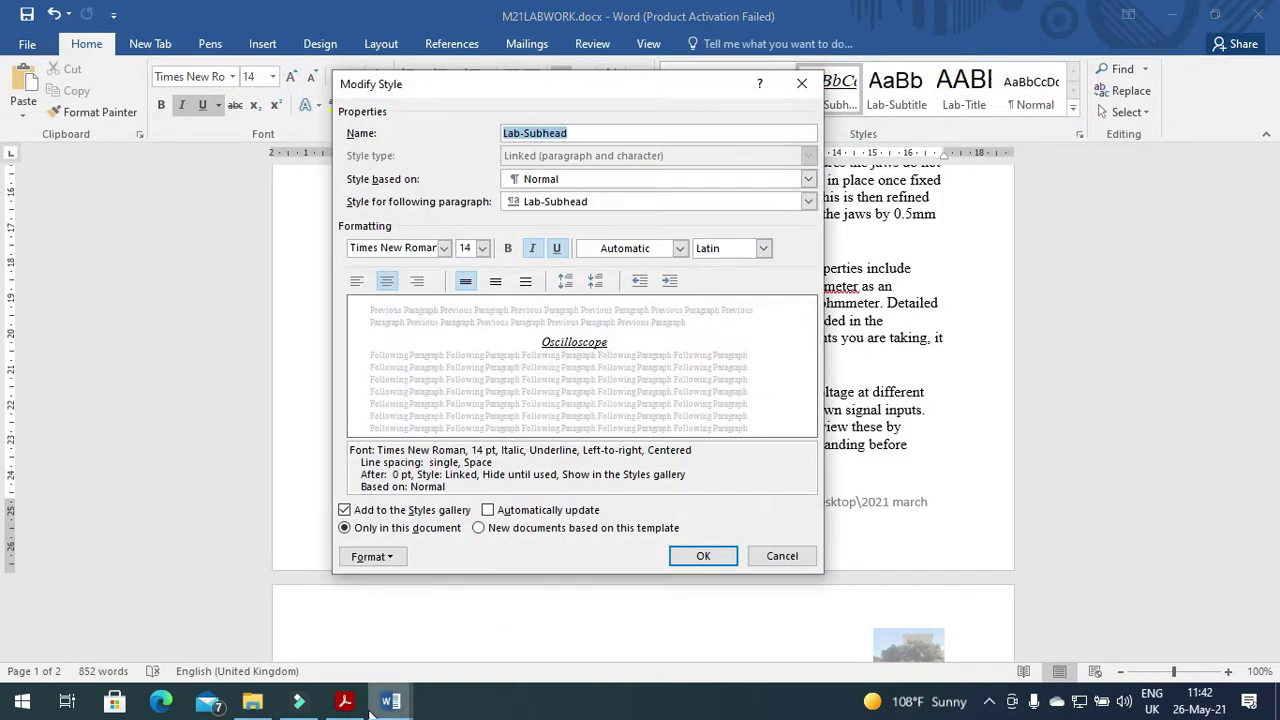
left_click(346, 702)
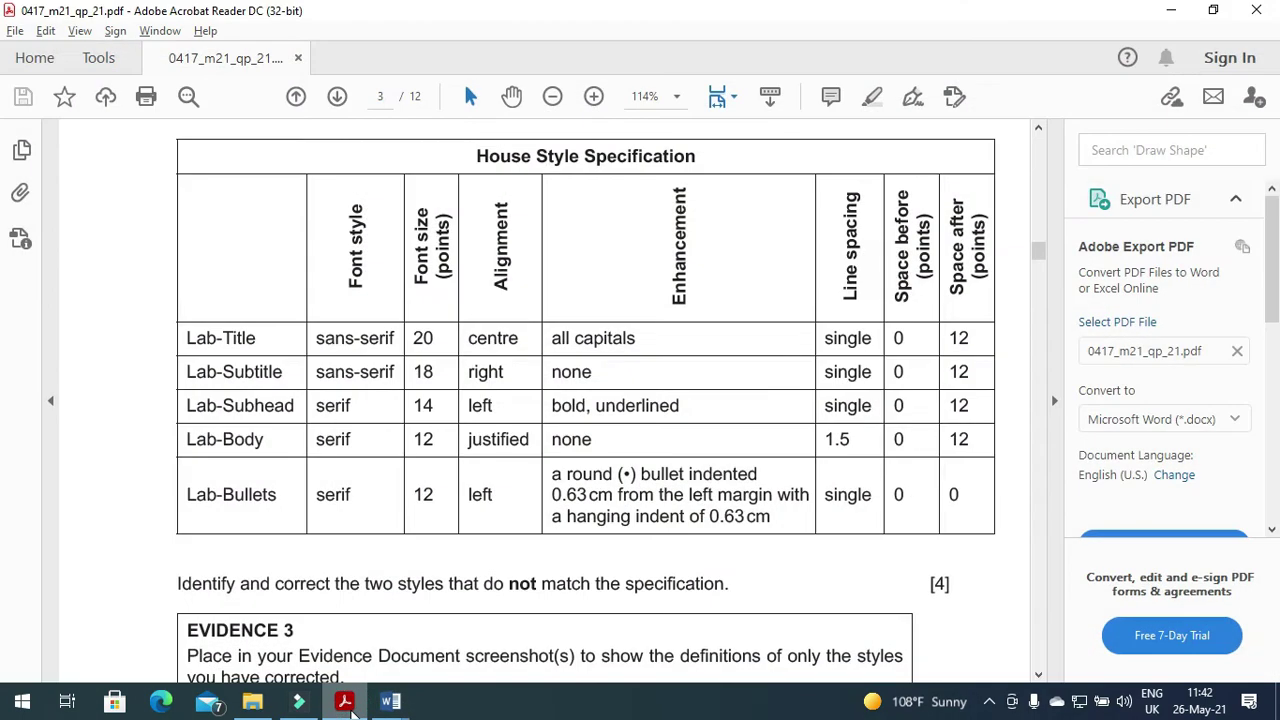
left_click(345, 702)
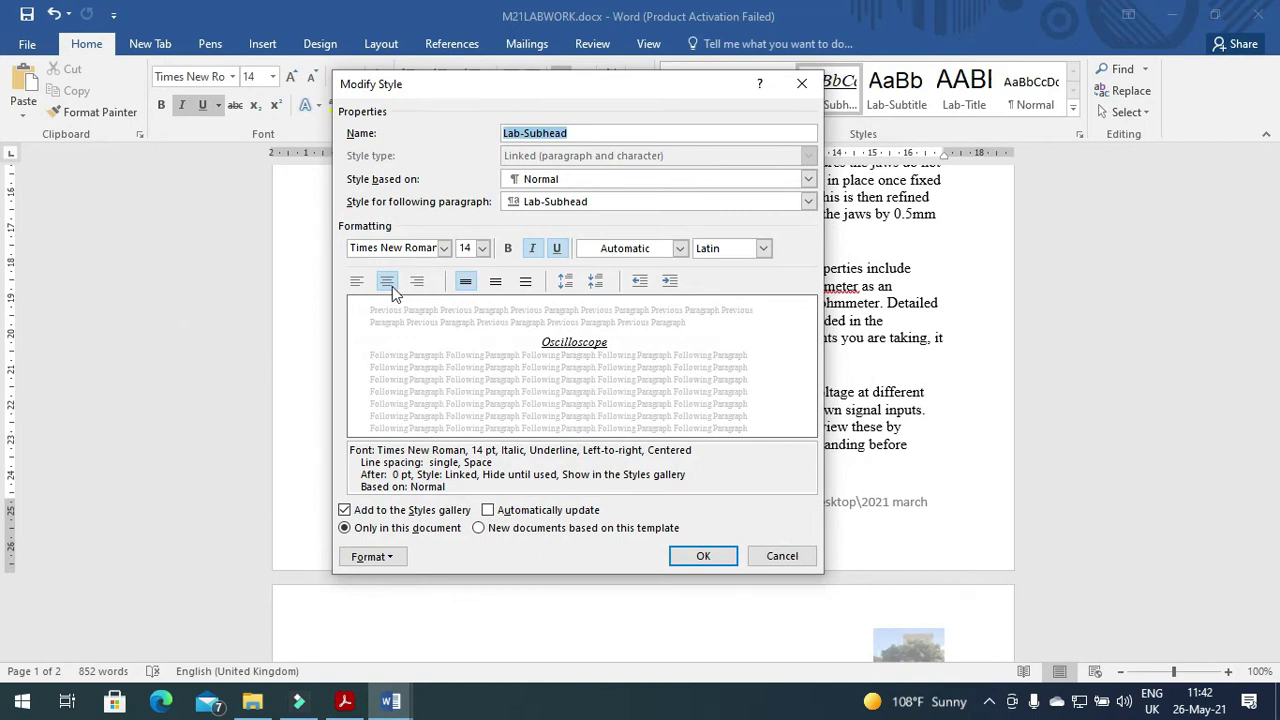
left_click(355, 282)
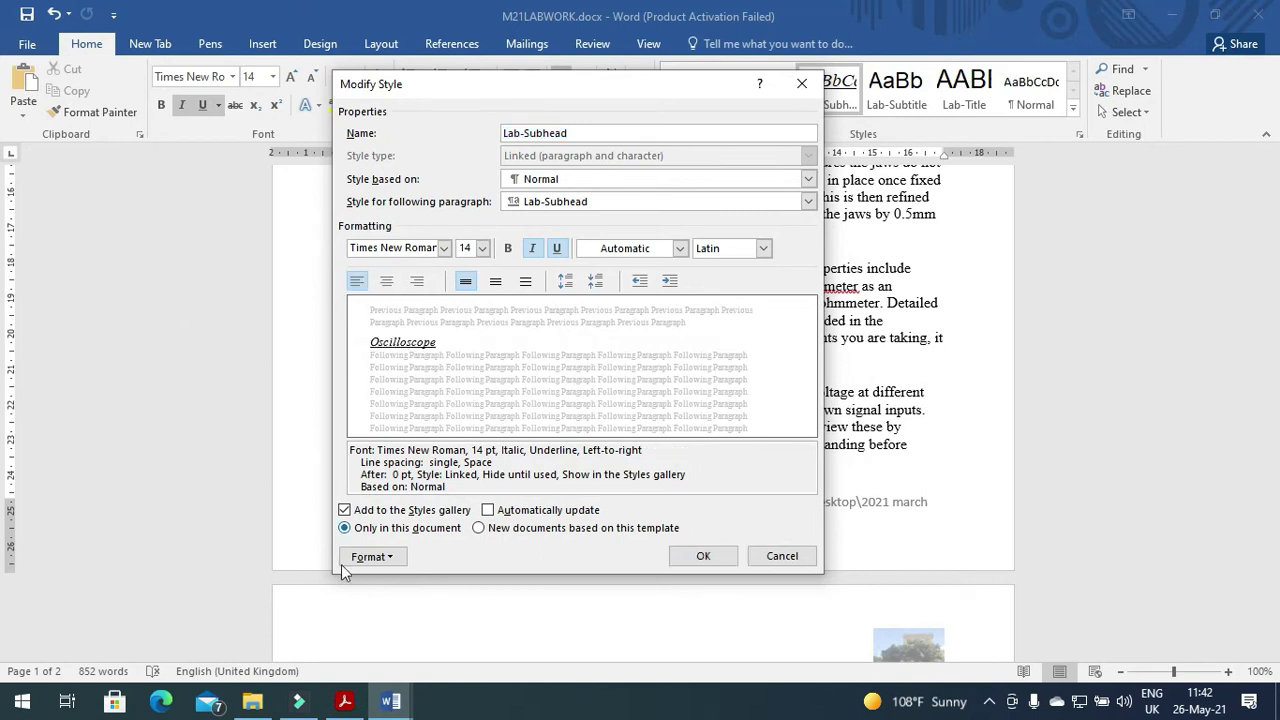
left_click(345, 702)
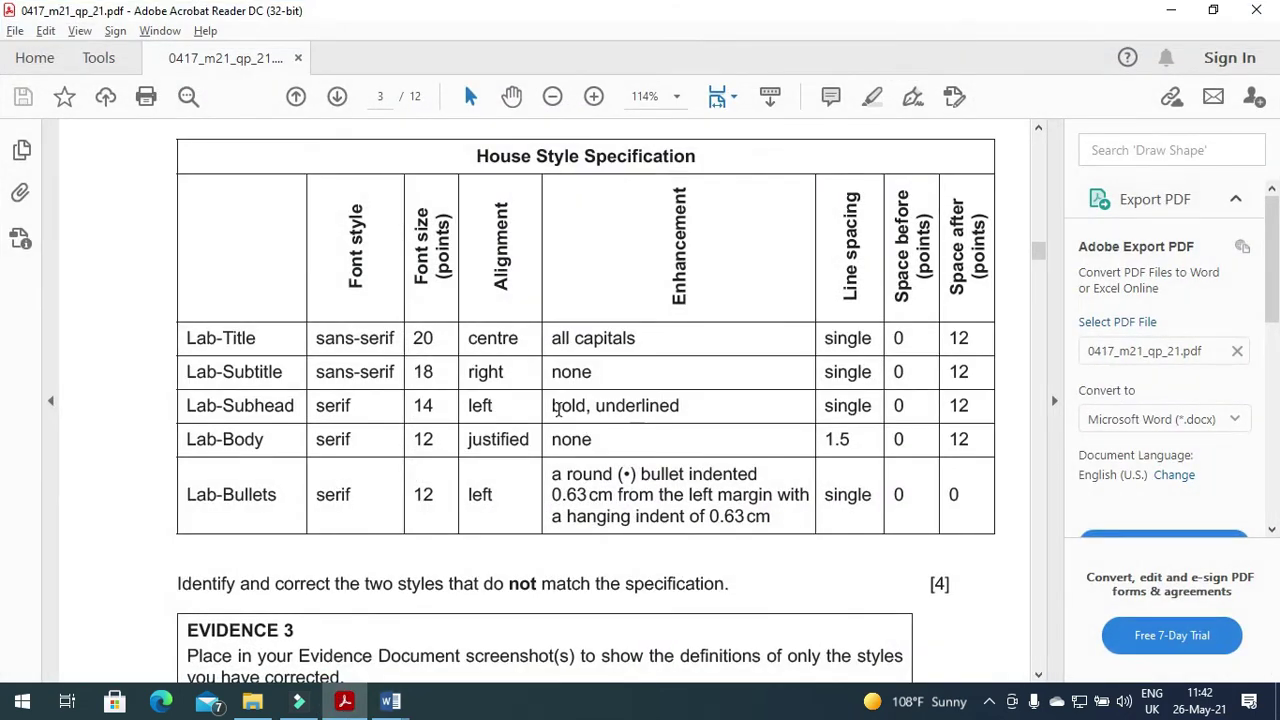
left_click(343, 702)
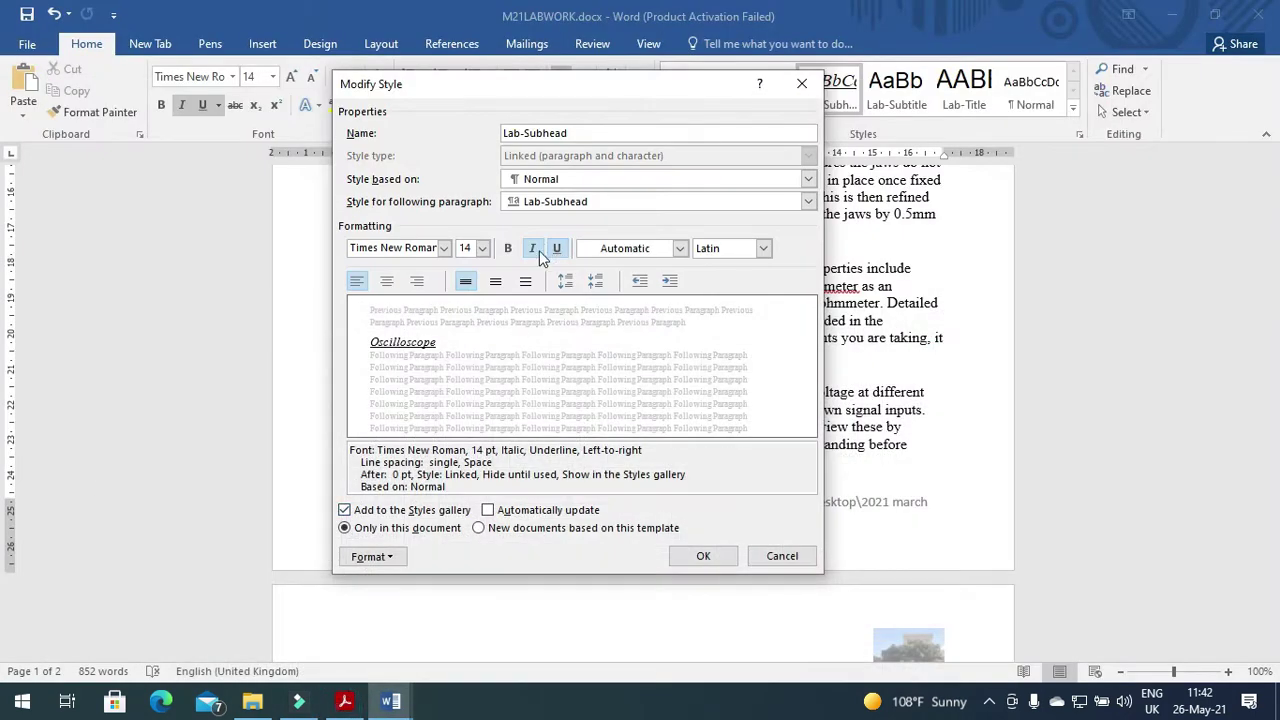
left_click(509, 249)
left_click(534, 250)
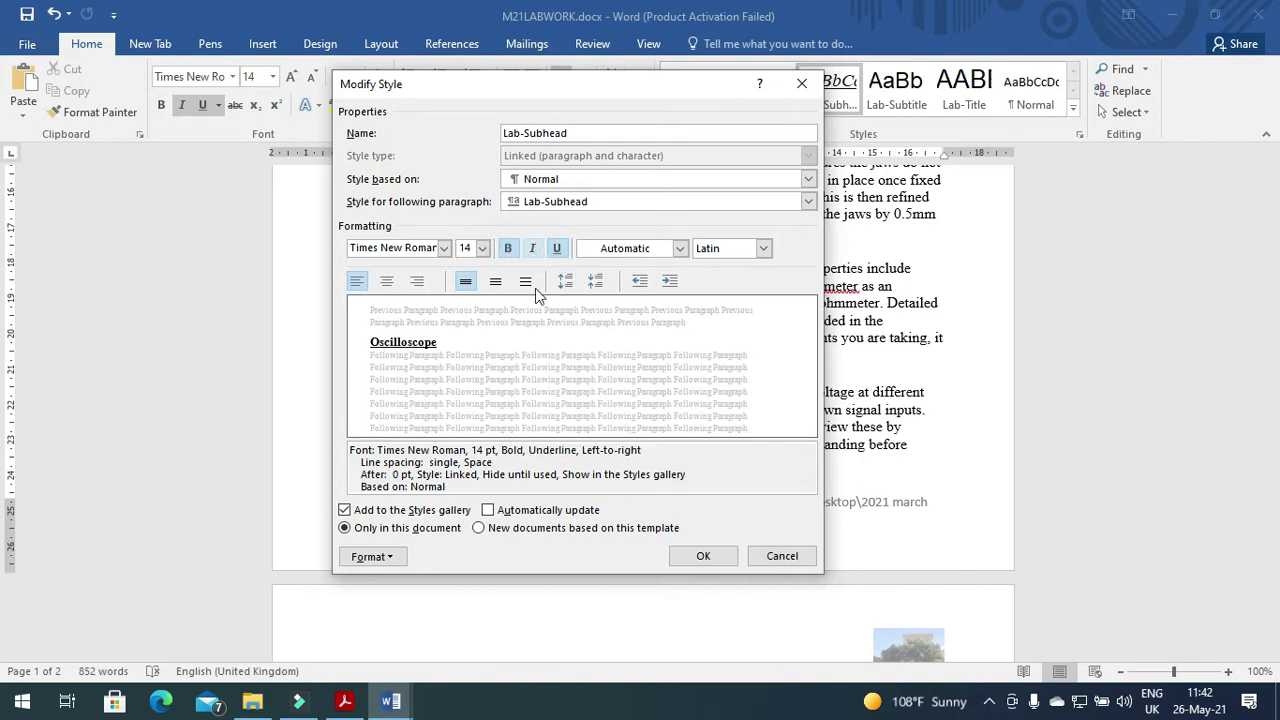
Give Lab-Subhead 12 pt space after and save the style changes.
left_click(345, 701)
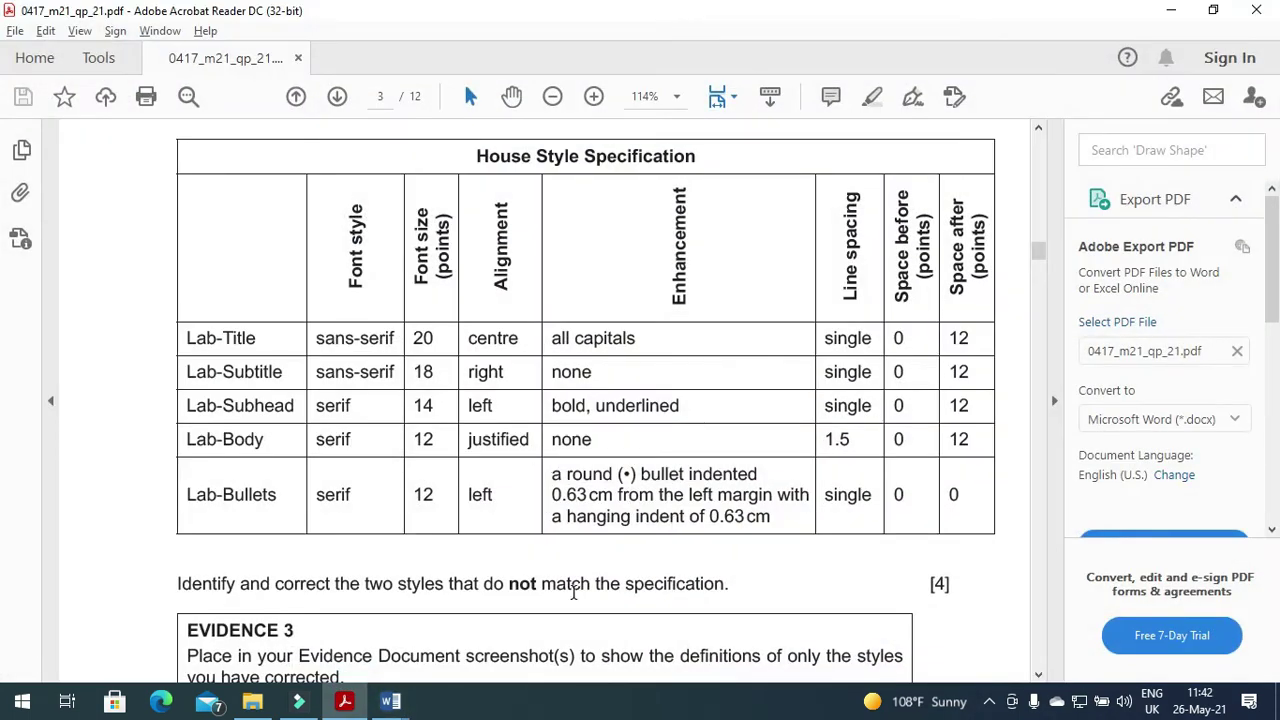
left_click(345, 701)
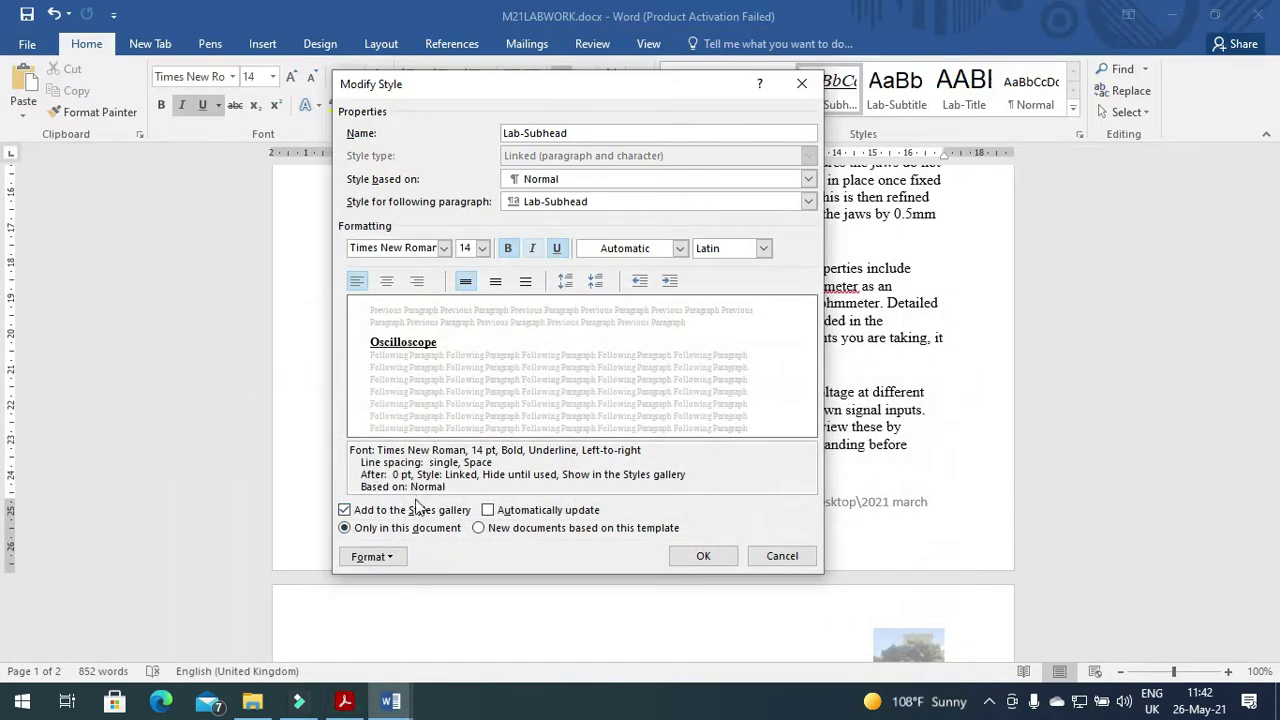
left_click(384, 557)
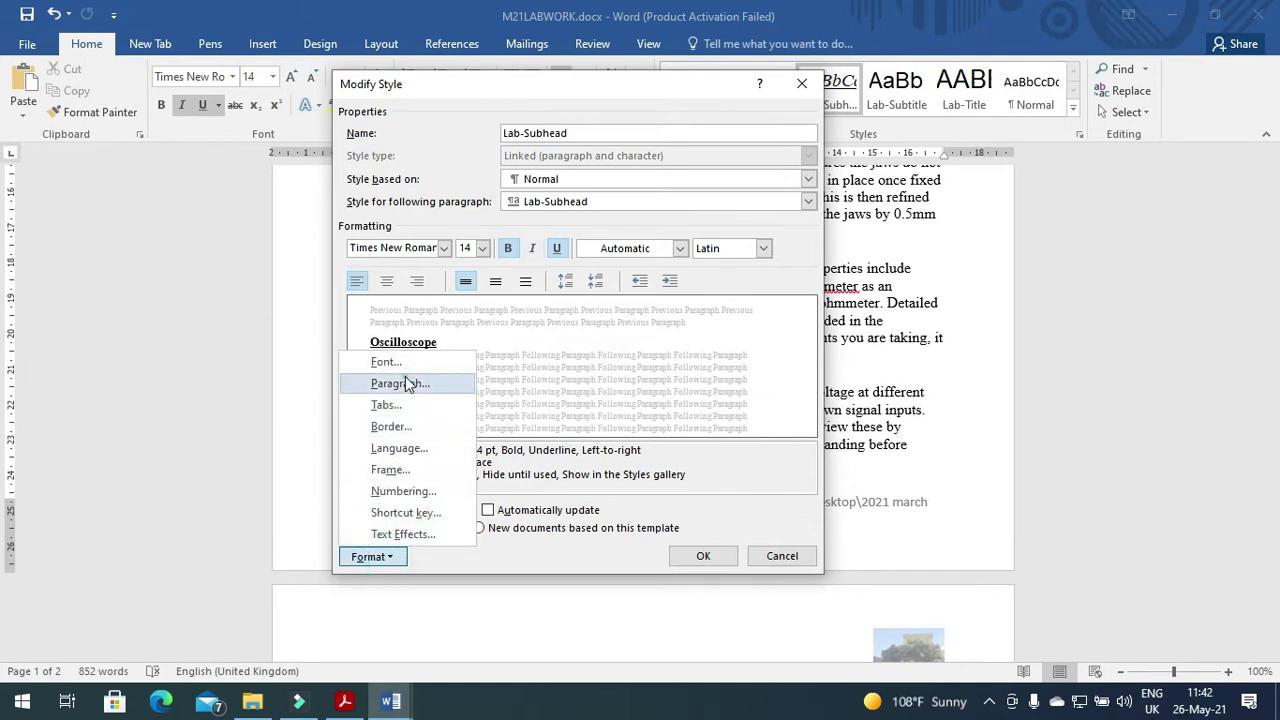
left_click(400, 384)
left_click(478, 365)
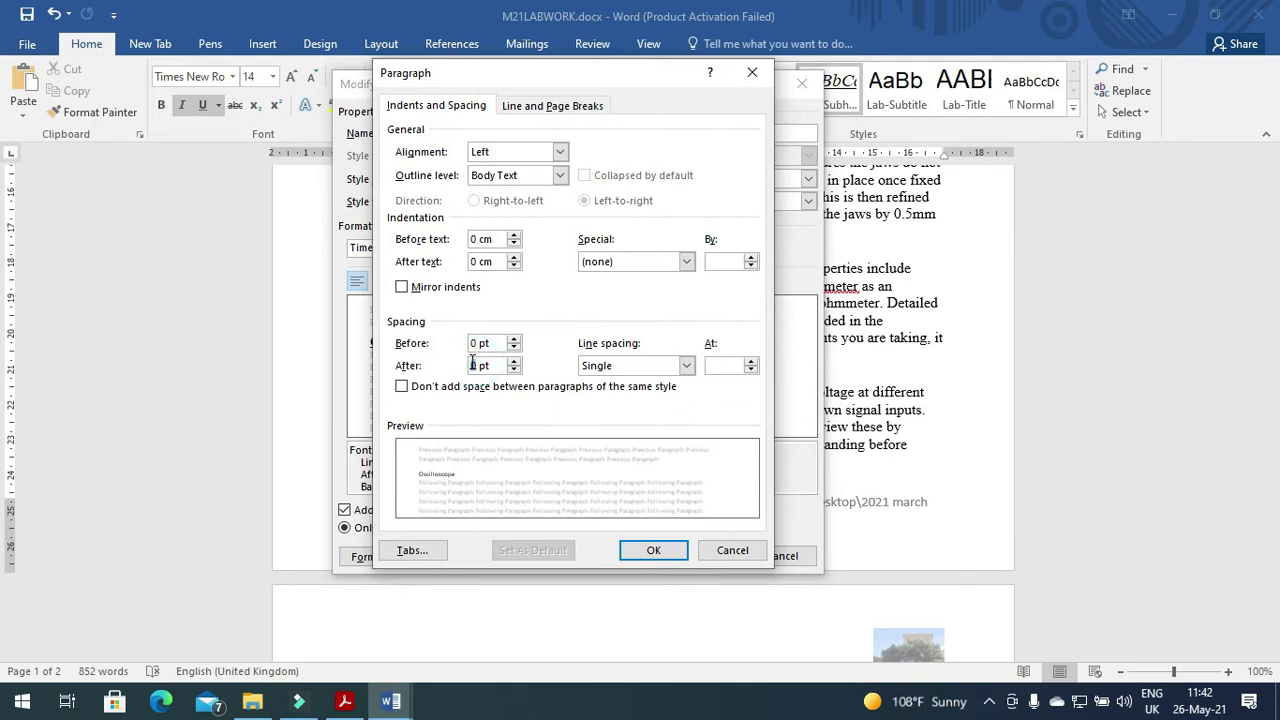
type("12")
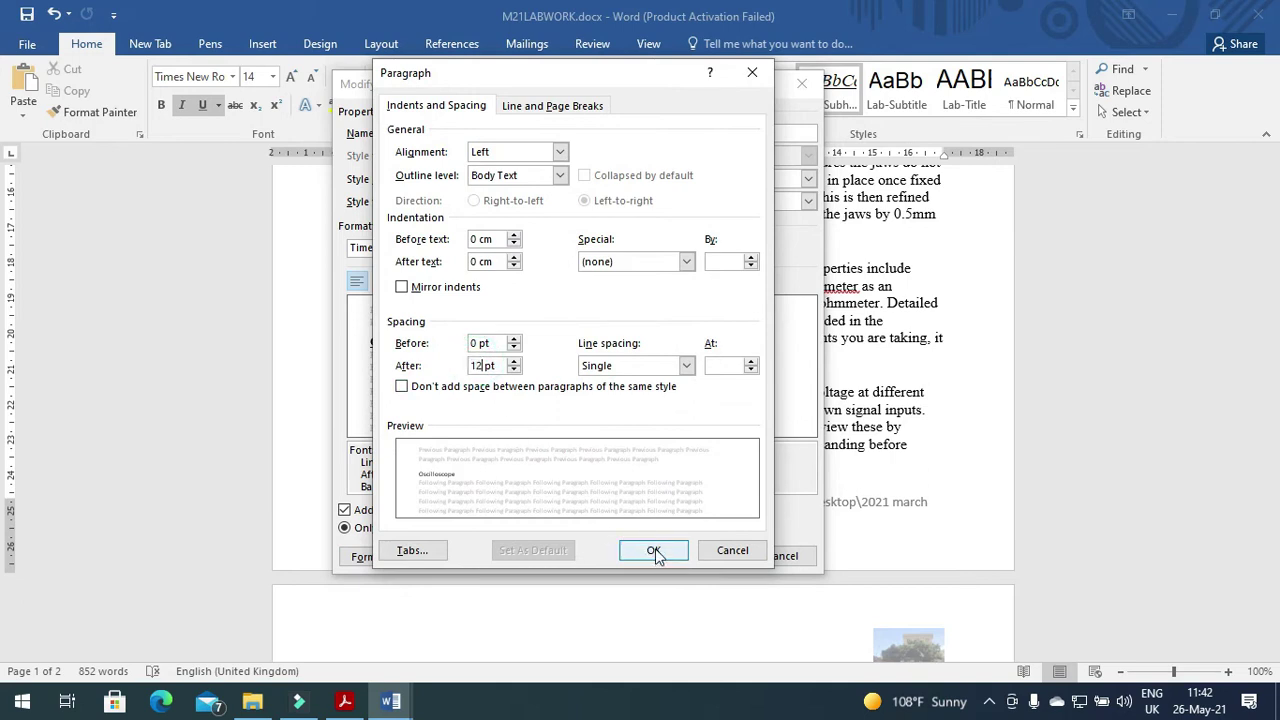
left_click(654, 552)
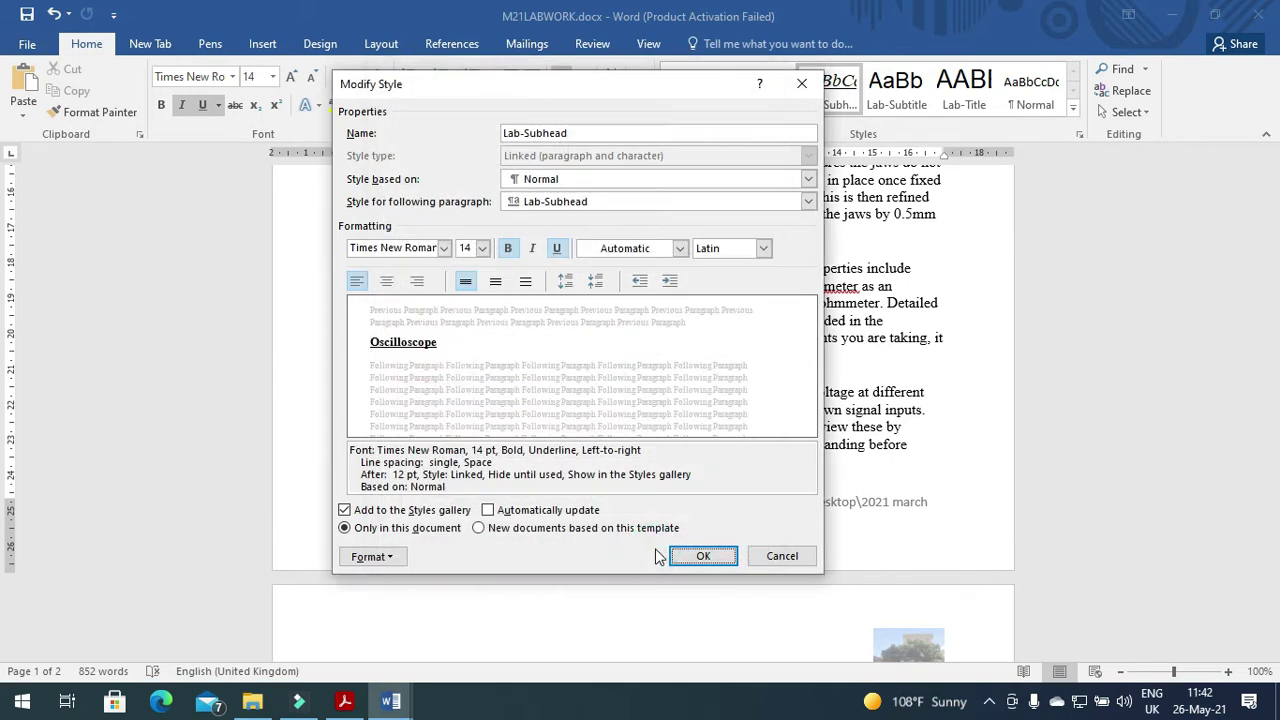
left_click(700, 557)
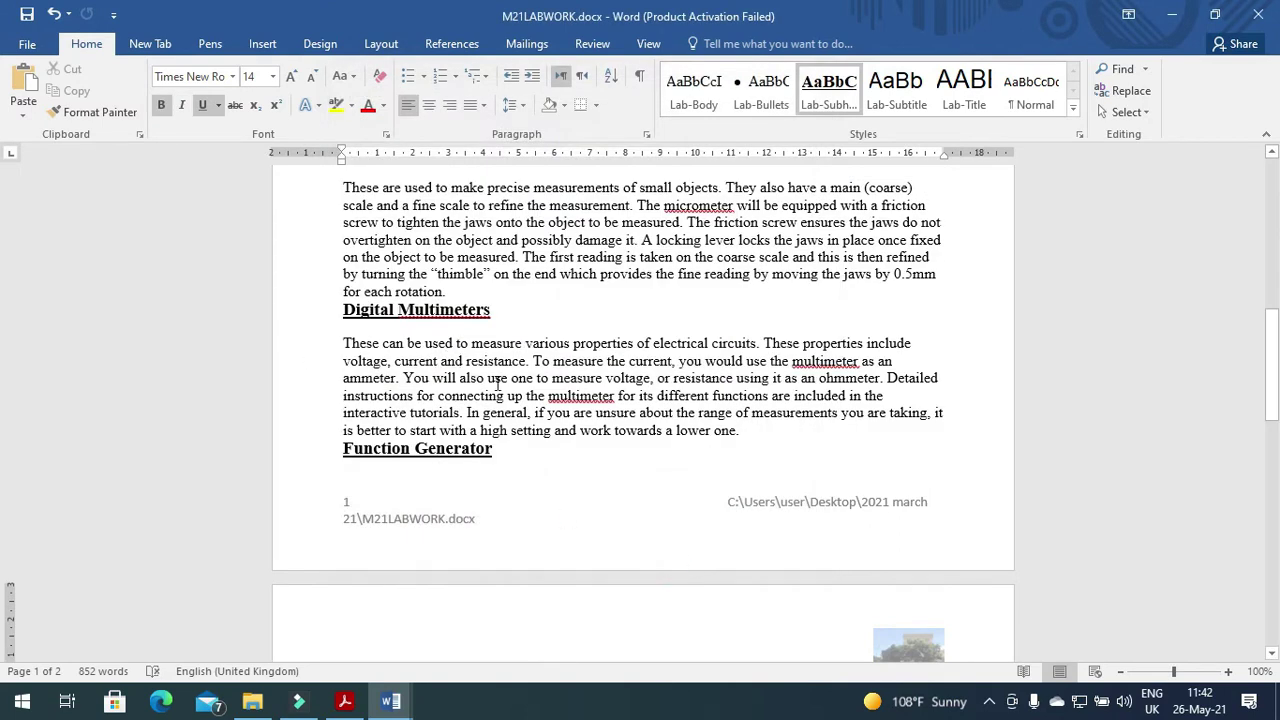
key("alt+Tab")
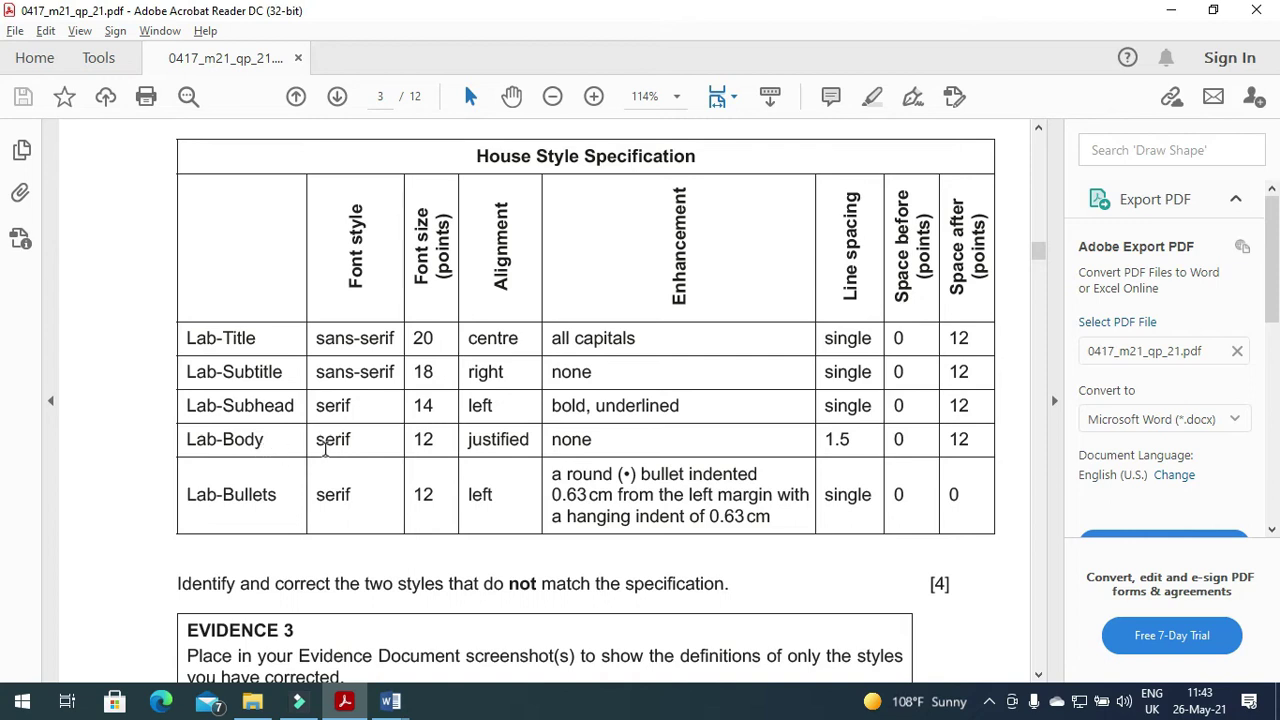
key("alt+Tab")
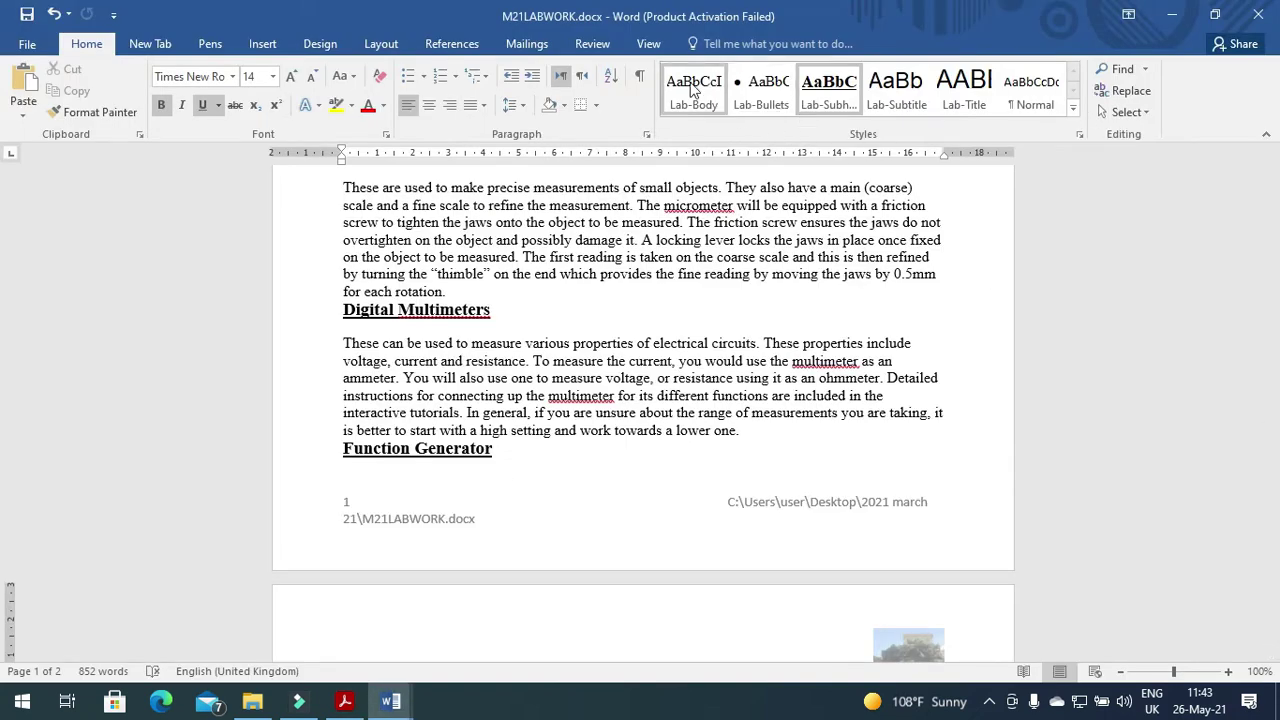
Set the Lab-Body style's paragraph alignment to Justified.
right_click(700, 88)
left_click(730, 120)
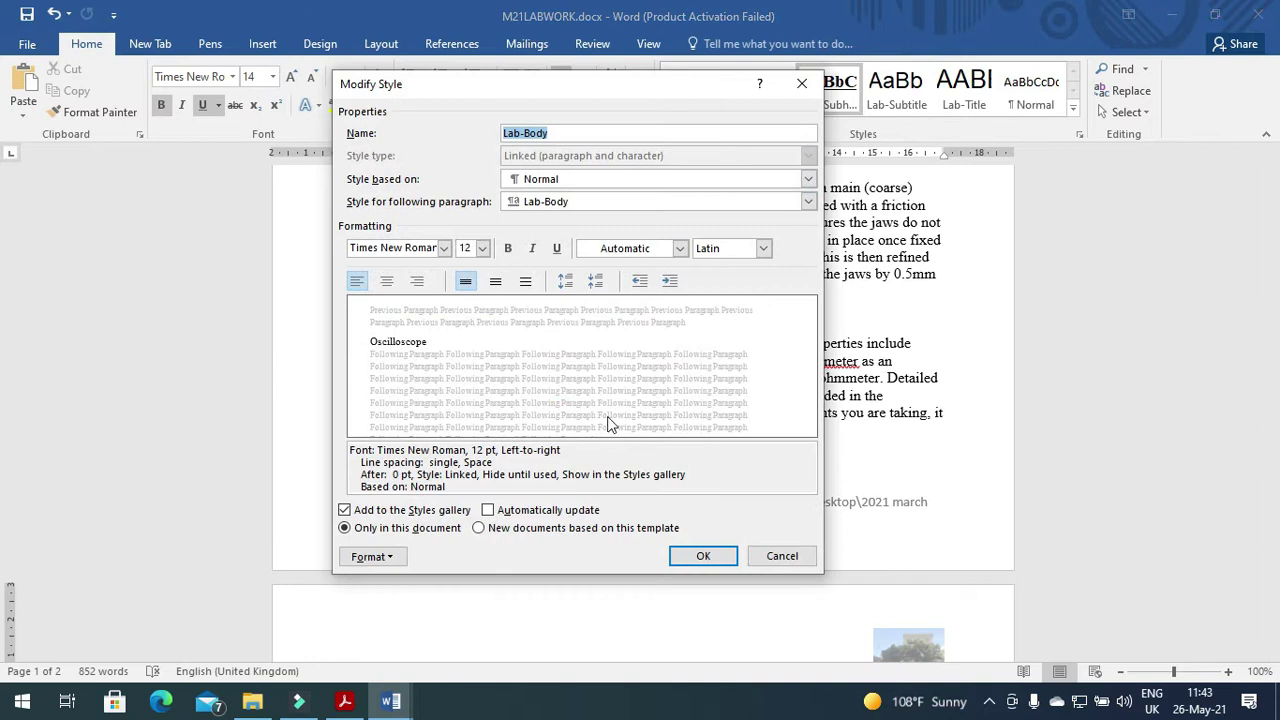
key("alt+Tab")
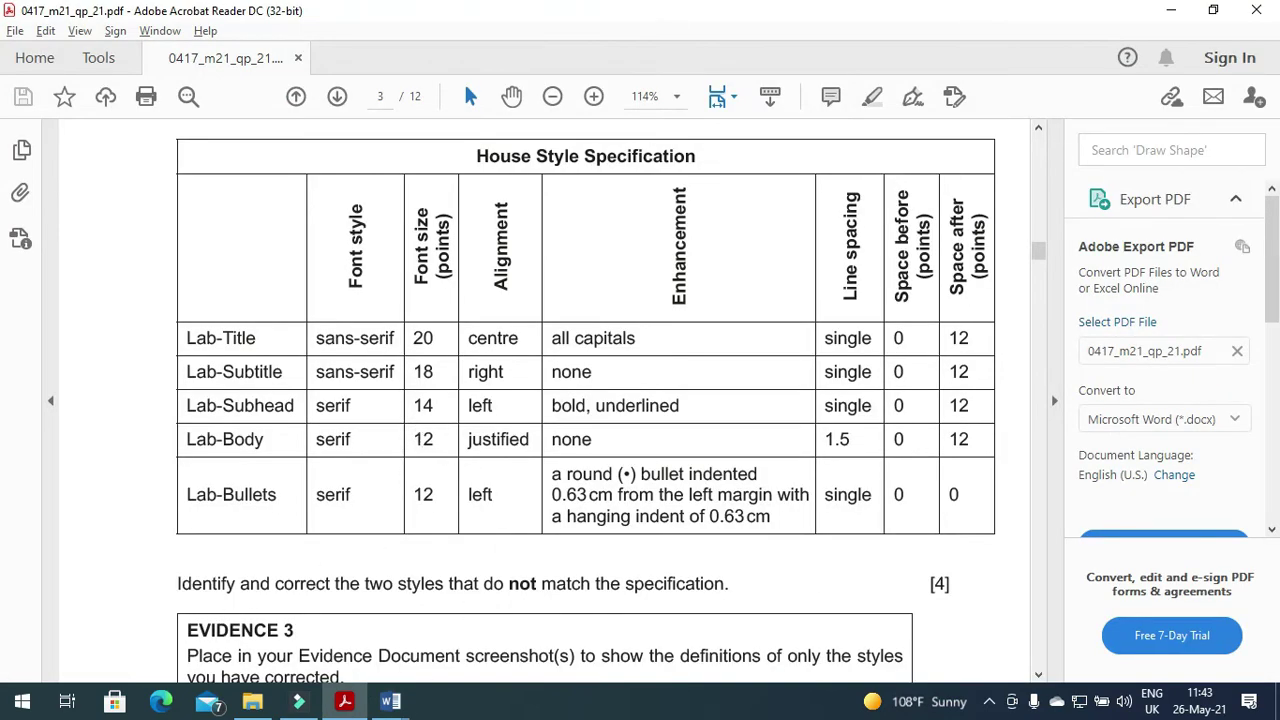
key("alt+Tab")
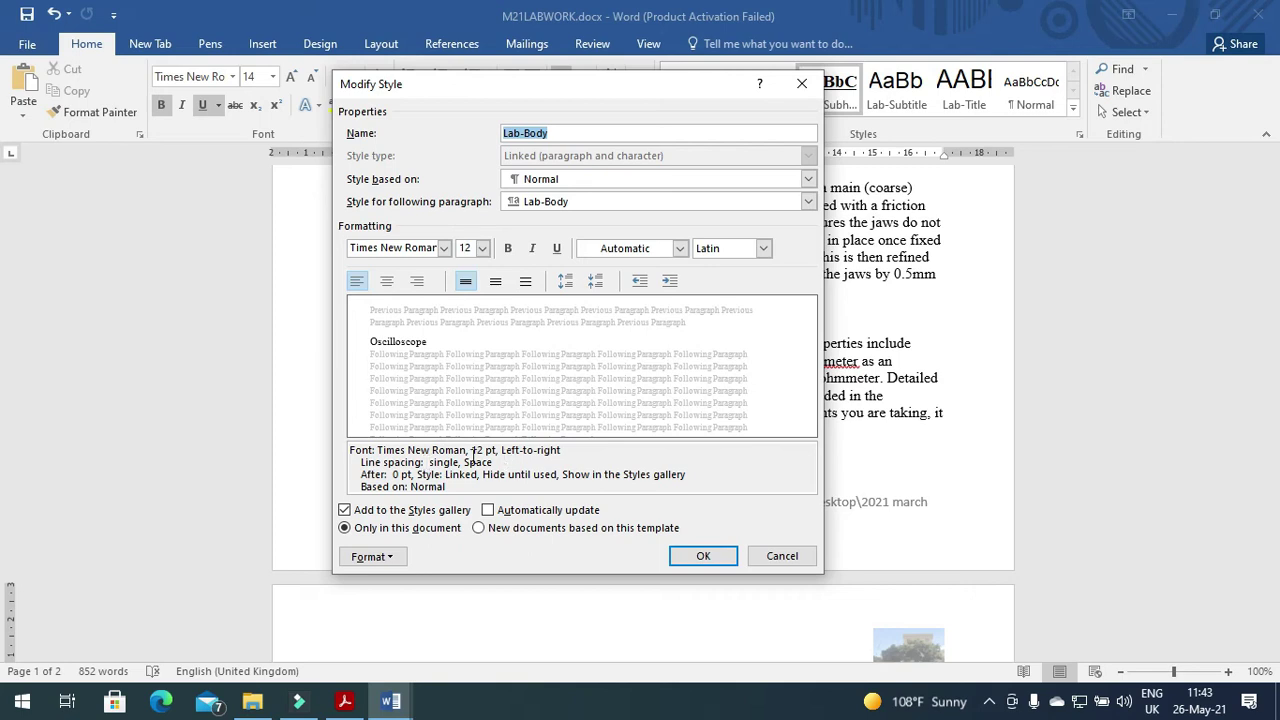
left_click(395, 557)
left_click(420, 383)
left_click(561, 152)
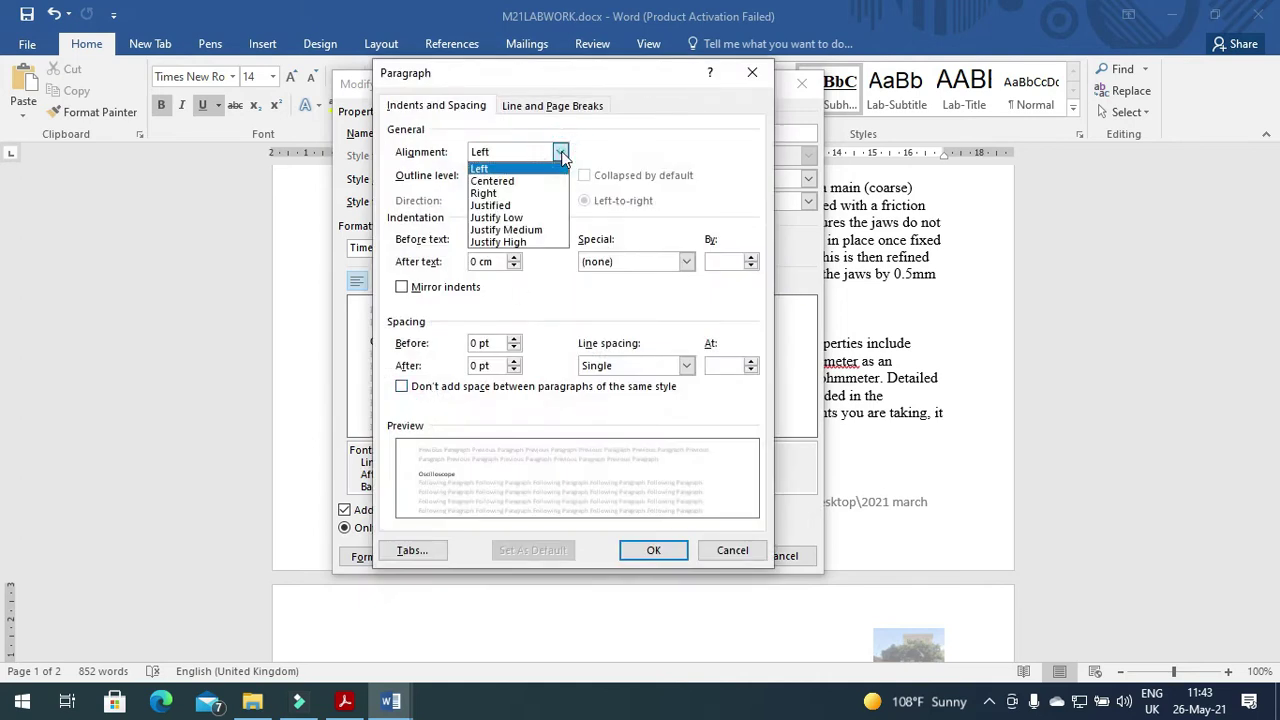
left_click(513, 206)
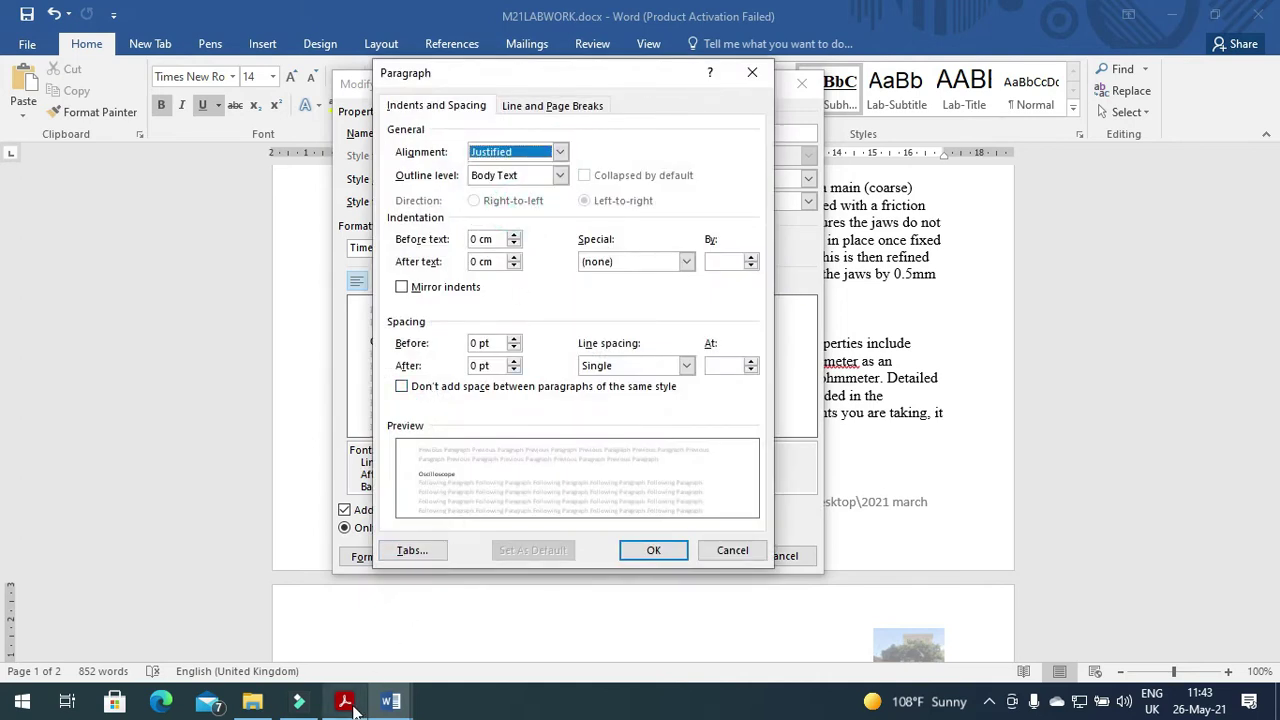
Set Lab-Body line spacing to 1.5 lines and save the style.
left_click(344, 701)
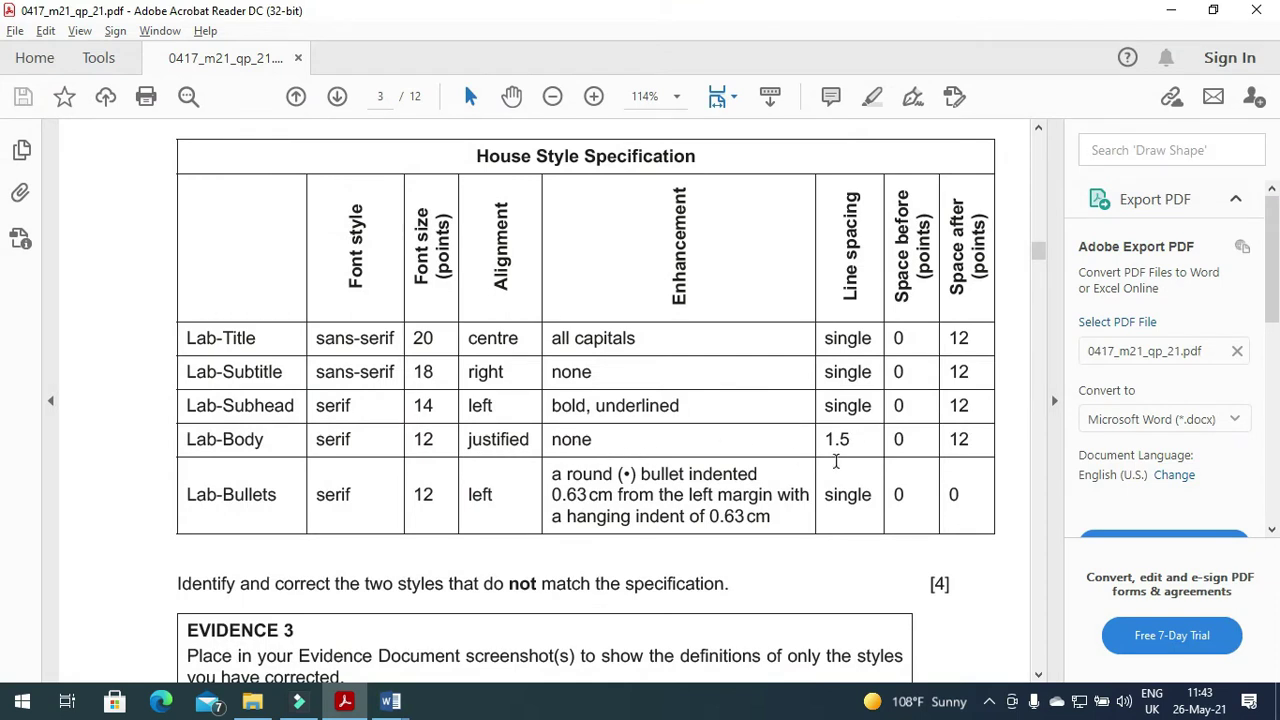
left_click(344, 701)
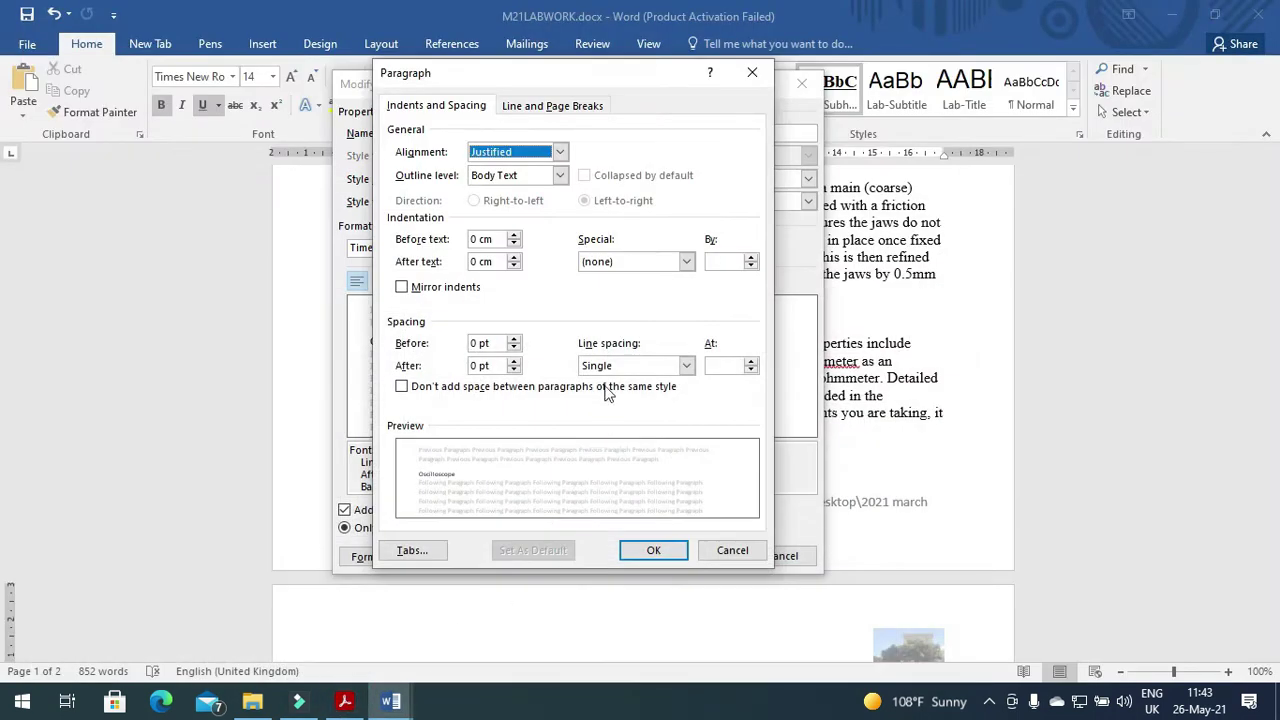
left_click(686, 366)
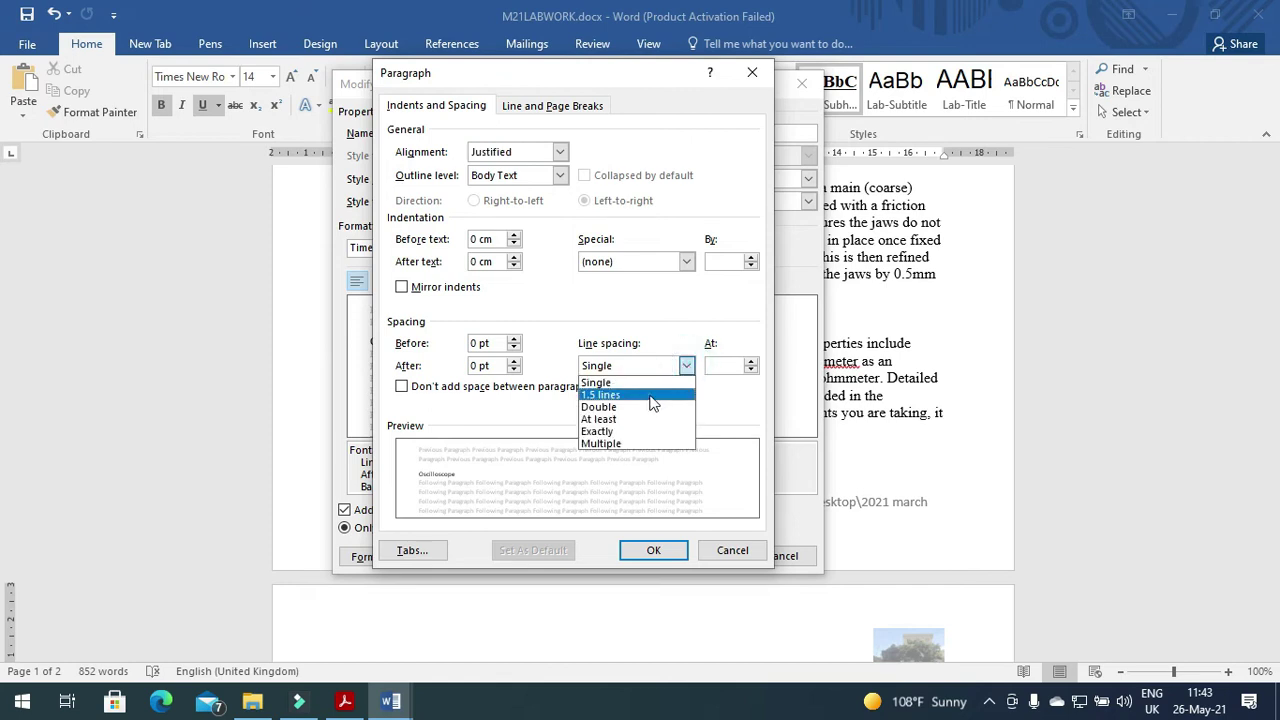
left_click(650, 395)
left_click(344, 701)
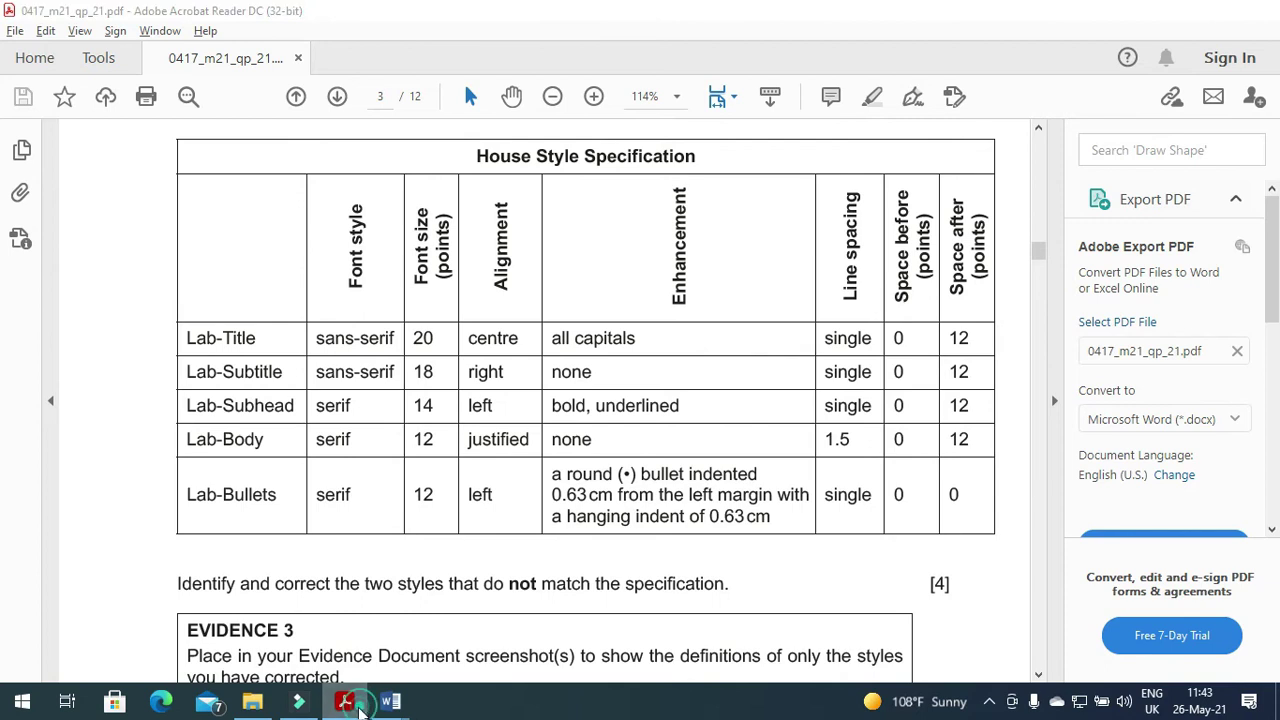
left_click(389, 701)
left_click(653, 551)
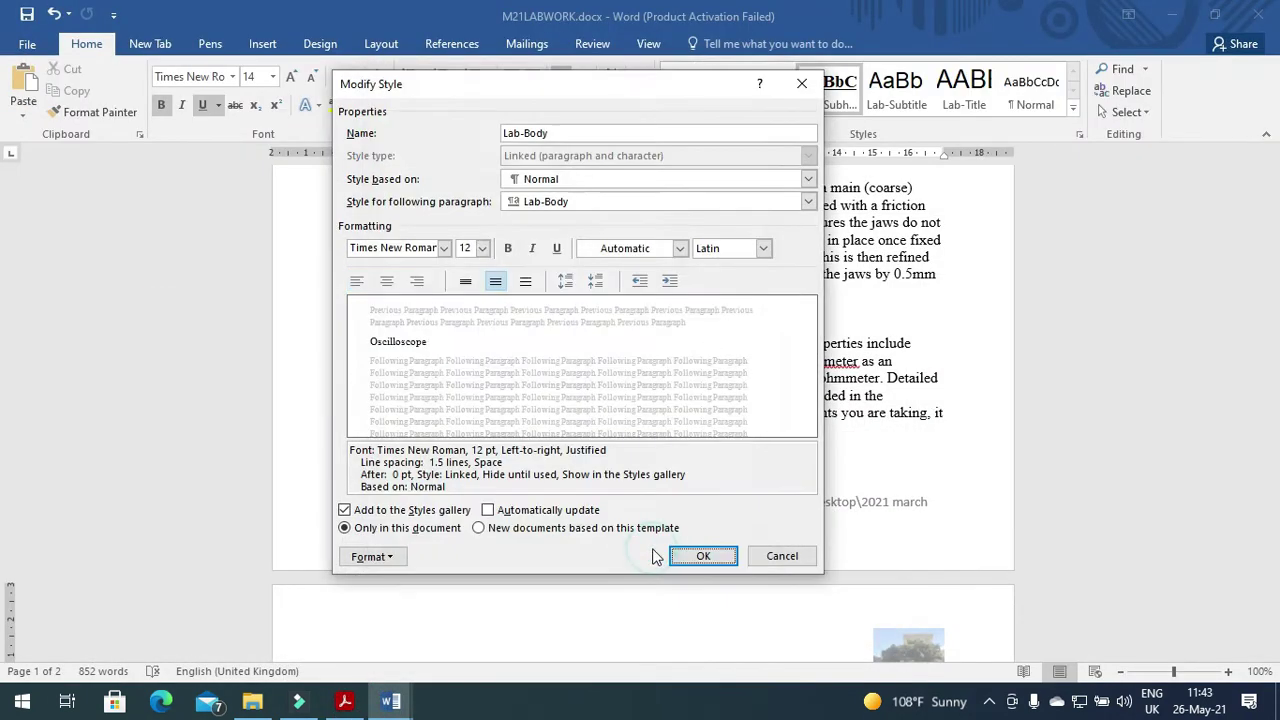
left_click(344, 701)
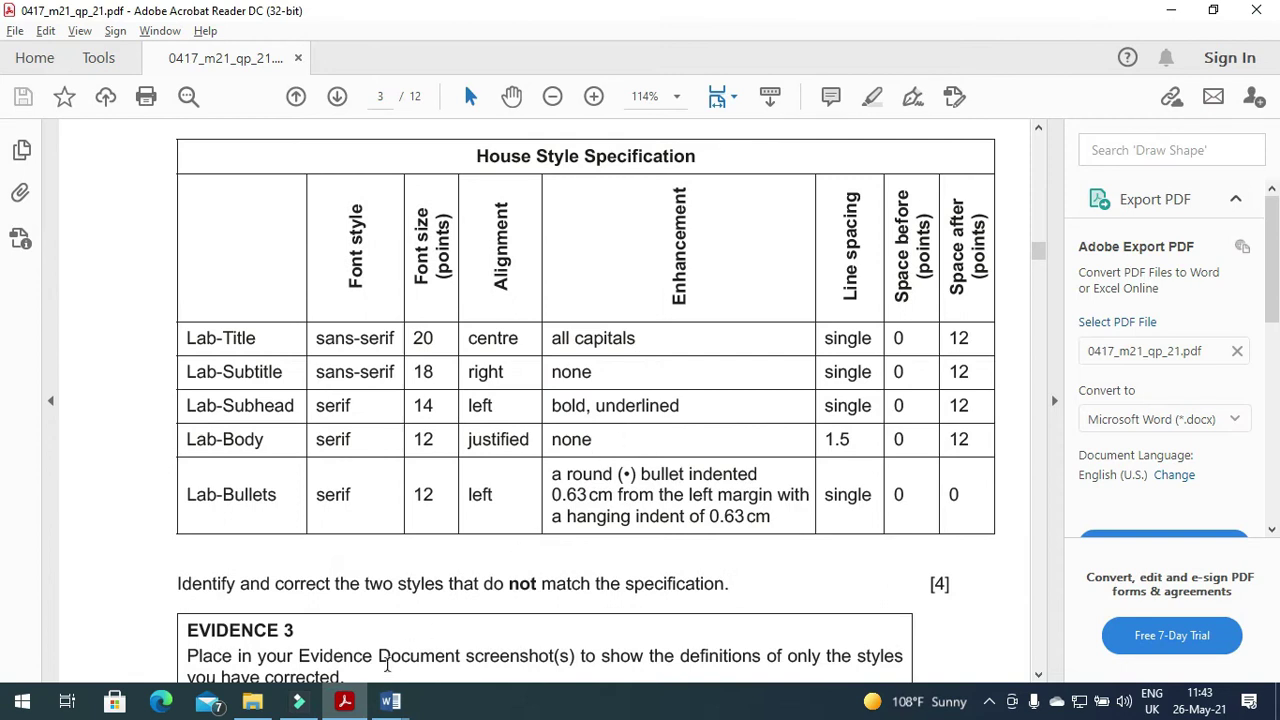
left_click(345, 704)
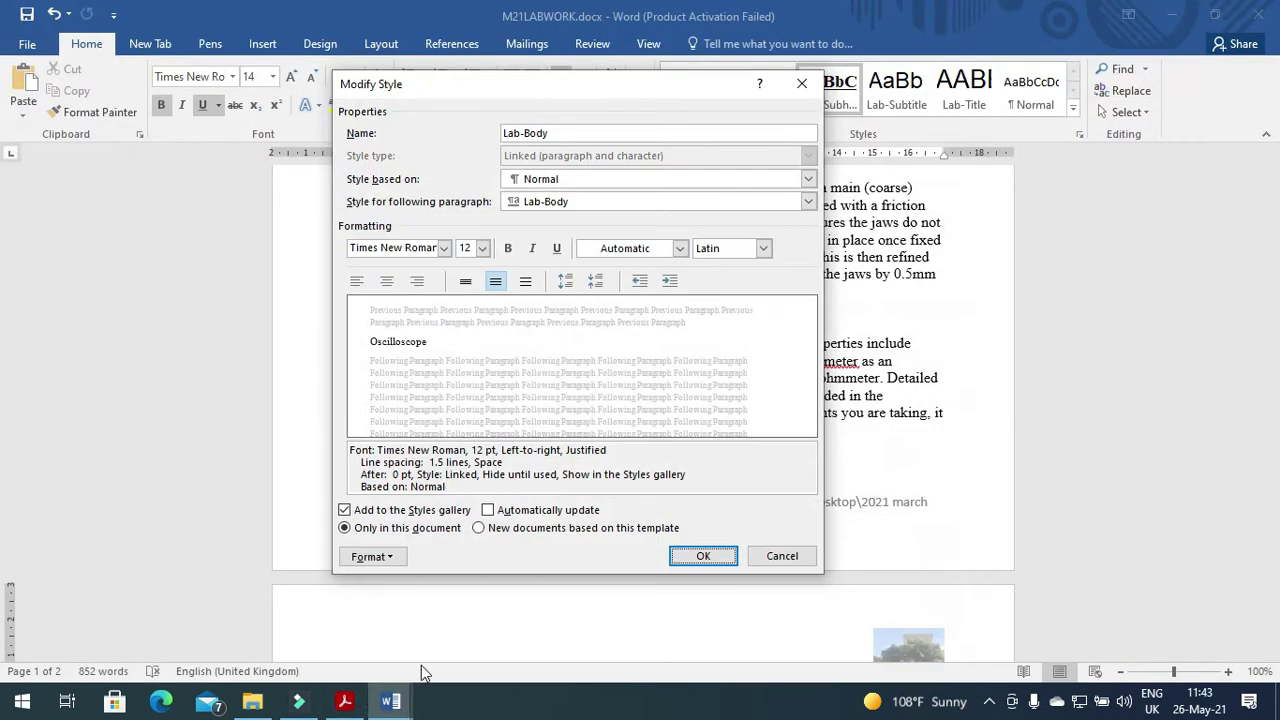
left_click(708, 557)
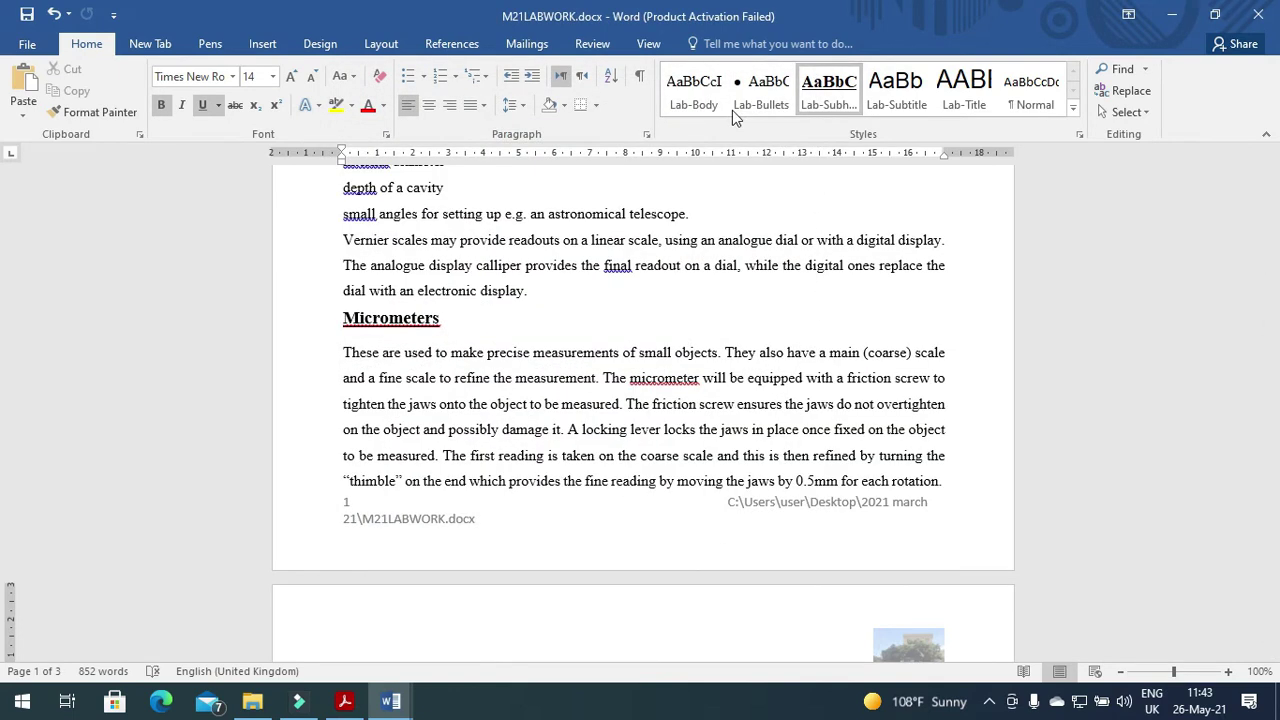
Scroll through the specification PDF, then return to M21LABWORK.
left_click(346, 703)
scroll(382, 615, "down", 3)
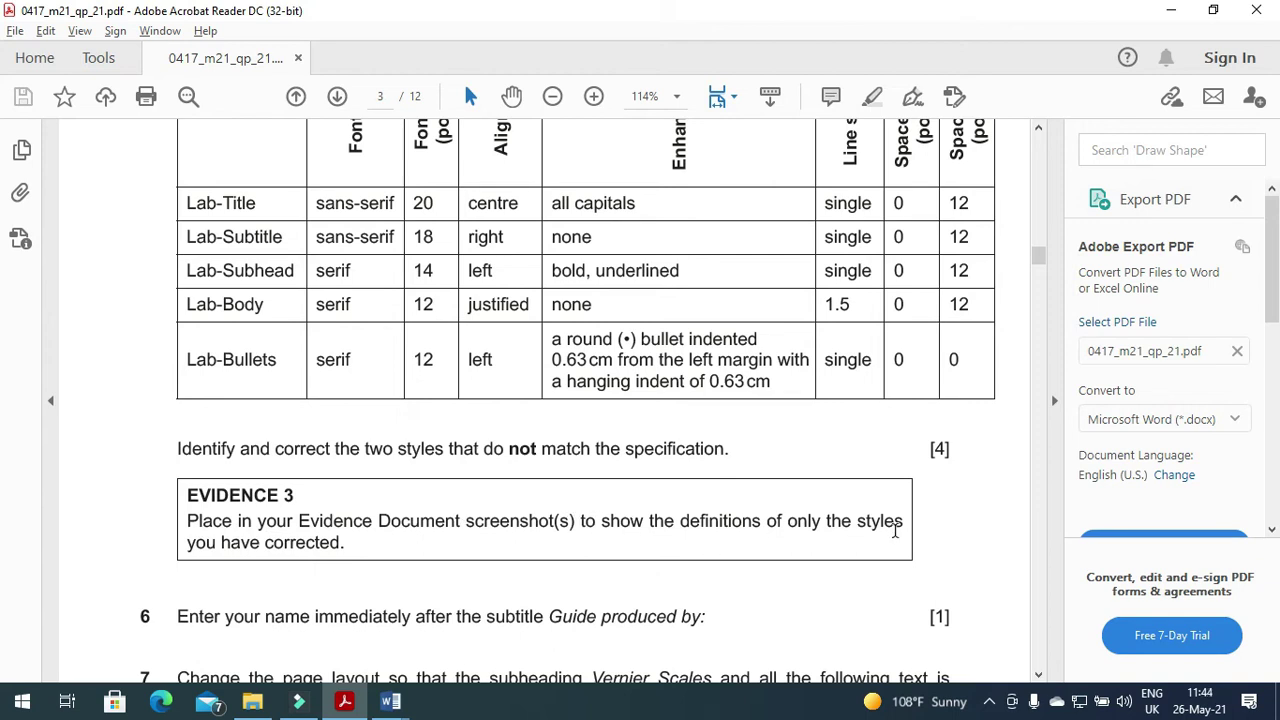
left_click(390, 701)
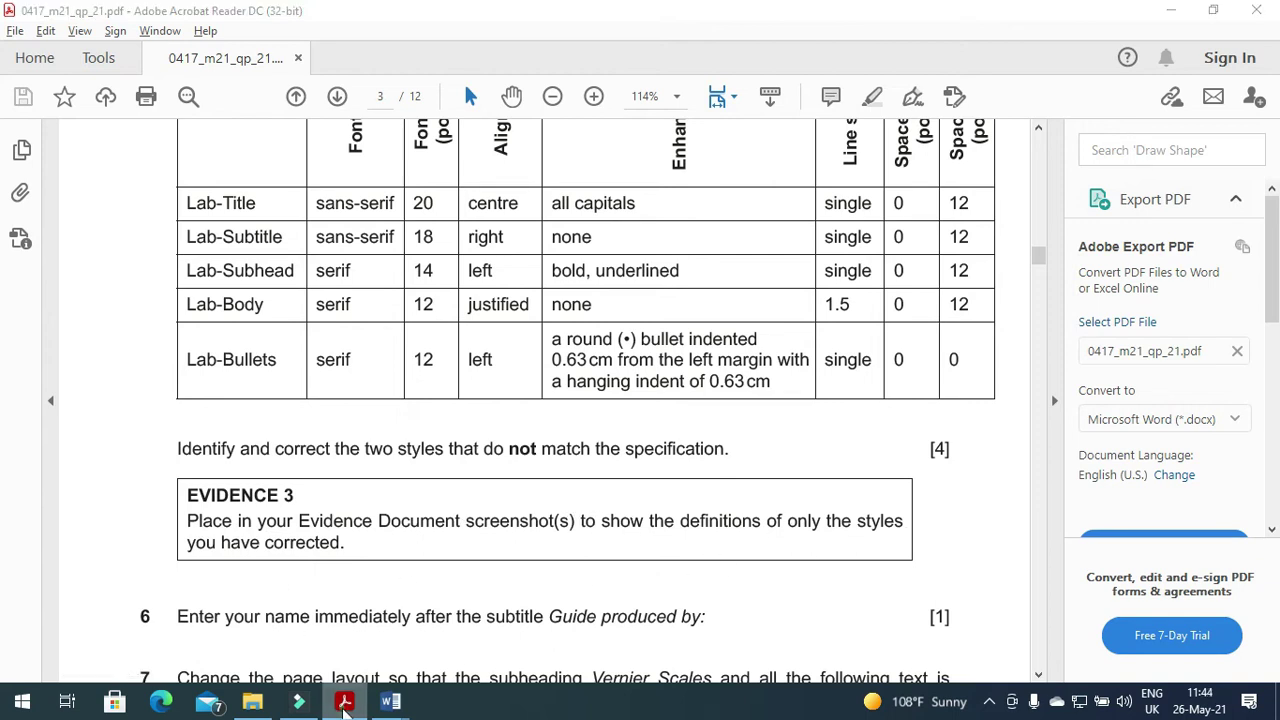
Reopen the Lab-Subhead style definition for a screenshot, accept it and go to the evidence document.
right_click(831, 92)
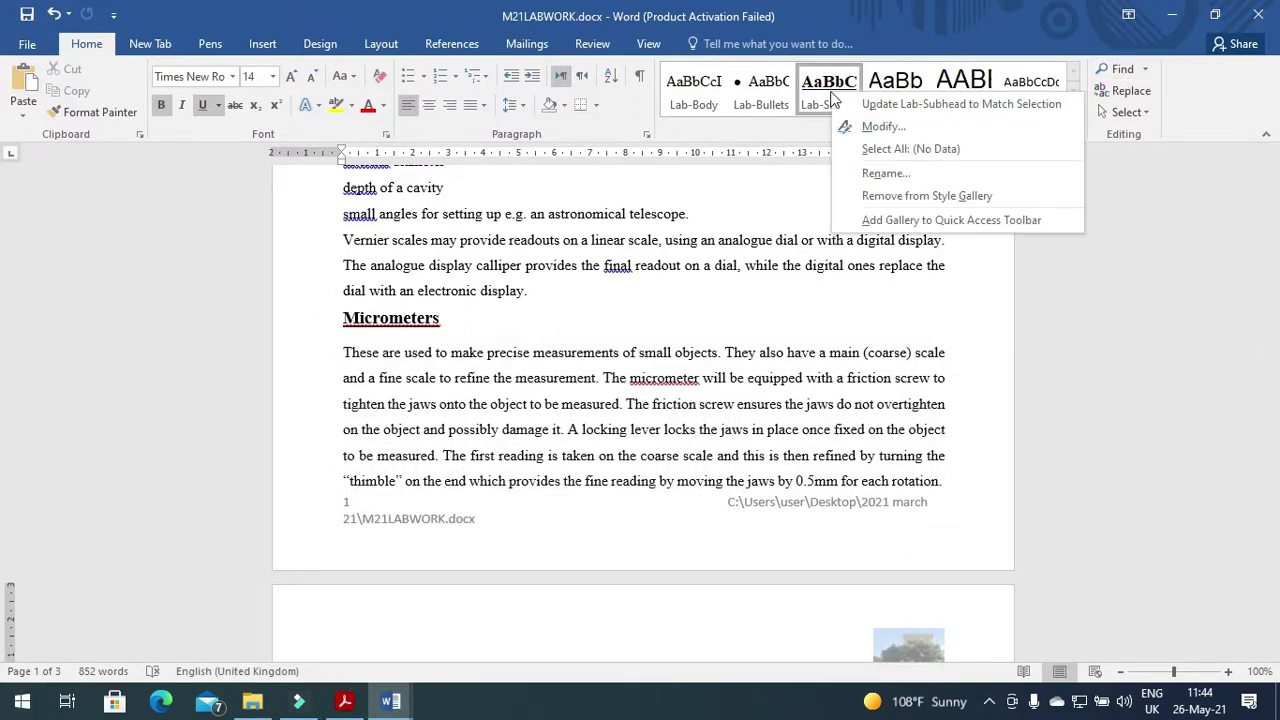
left_click(871, 127)
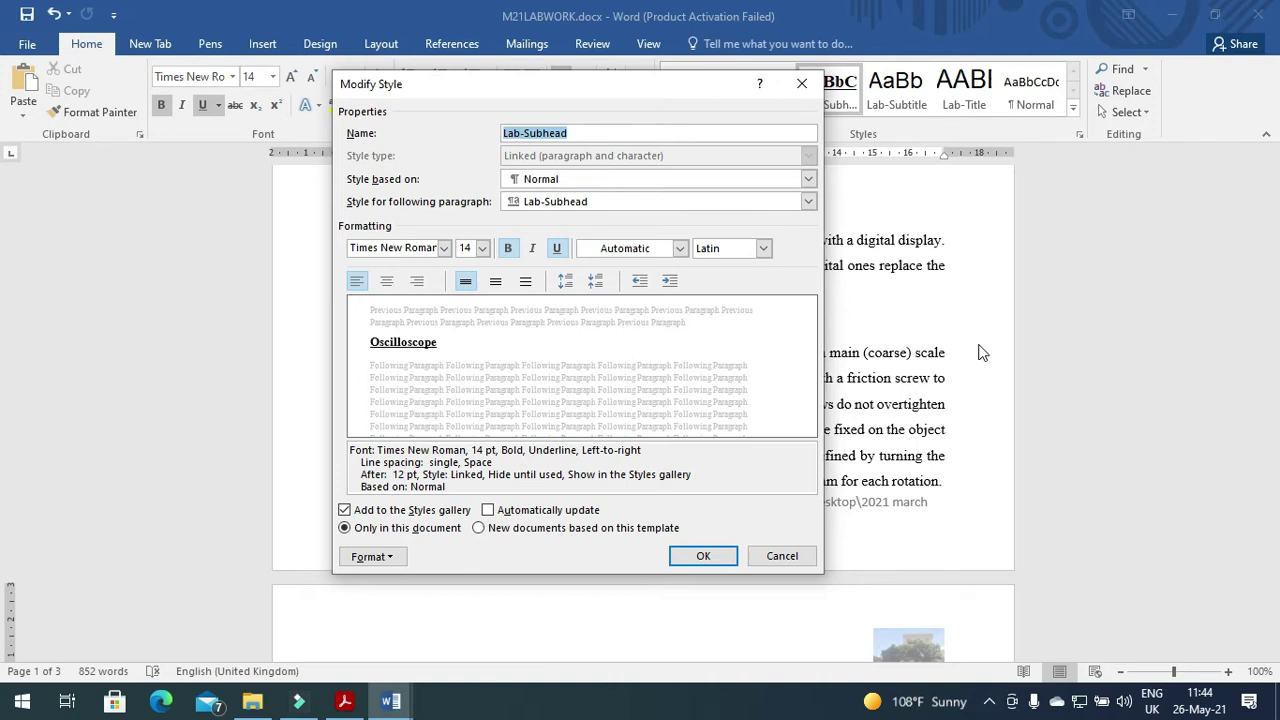
left_click(703, 556)
left_click(345, 700)
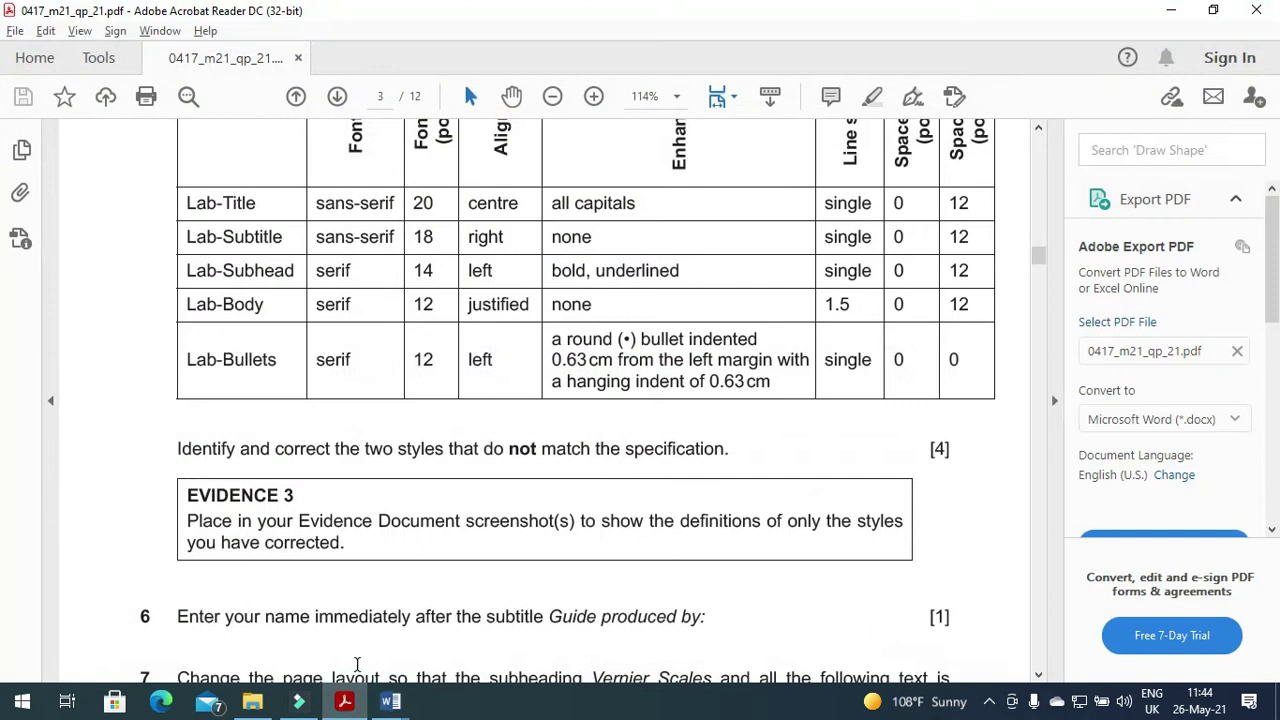
left_click(391, 700)
Paste the Lab-Subhead screenshot below Evidence 3 and crop it to the style dialog.
left_click(371, 629)
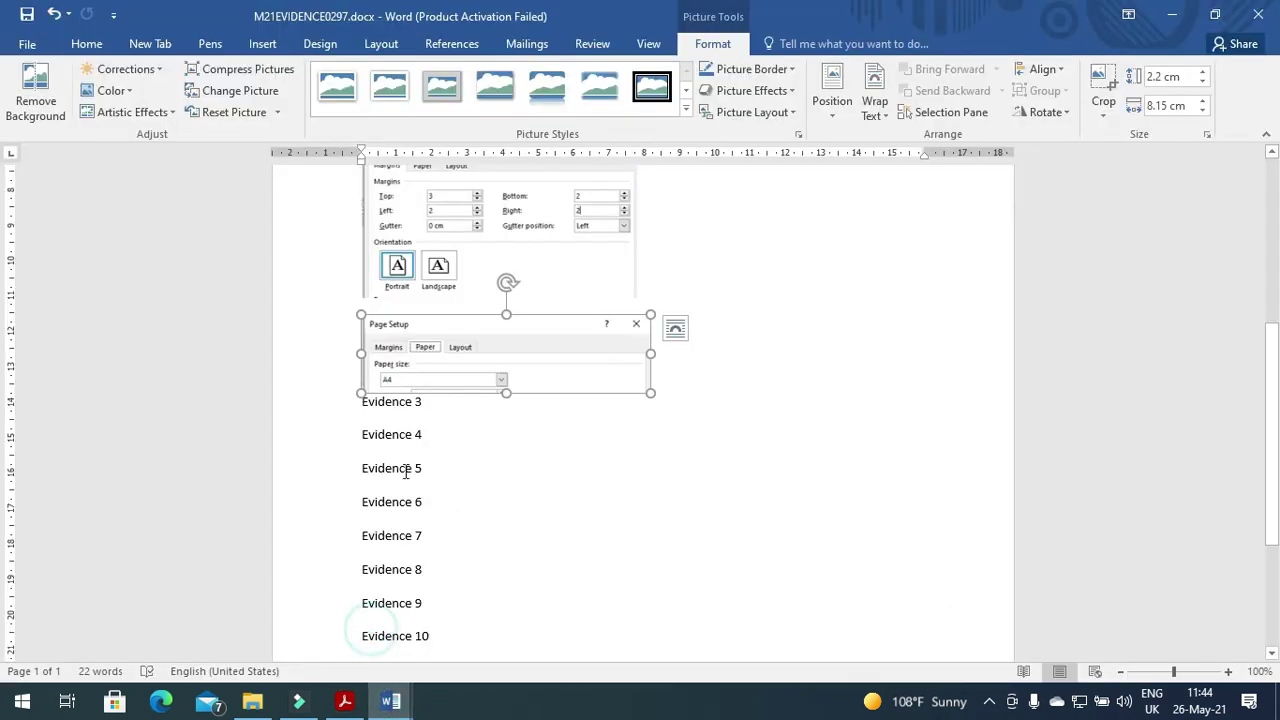
left_click(434, 416)
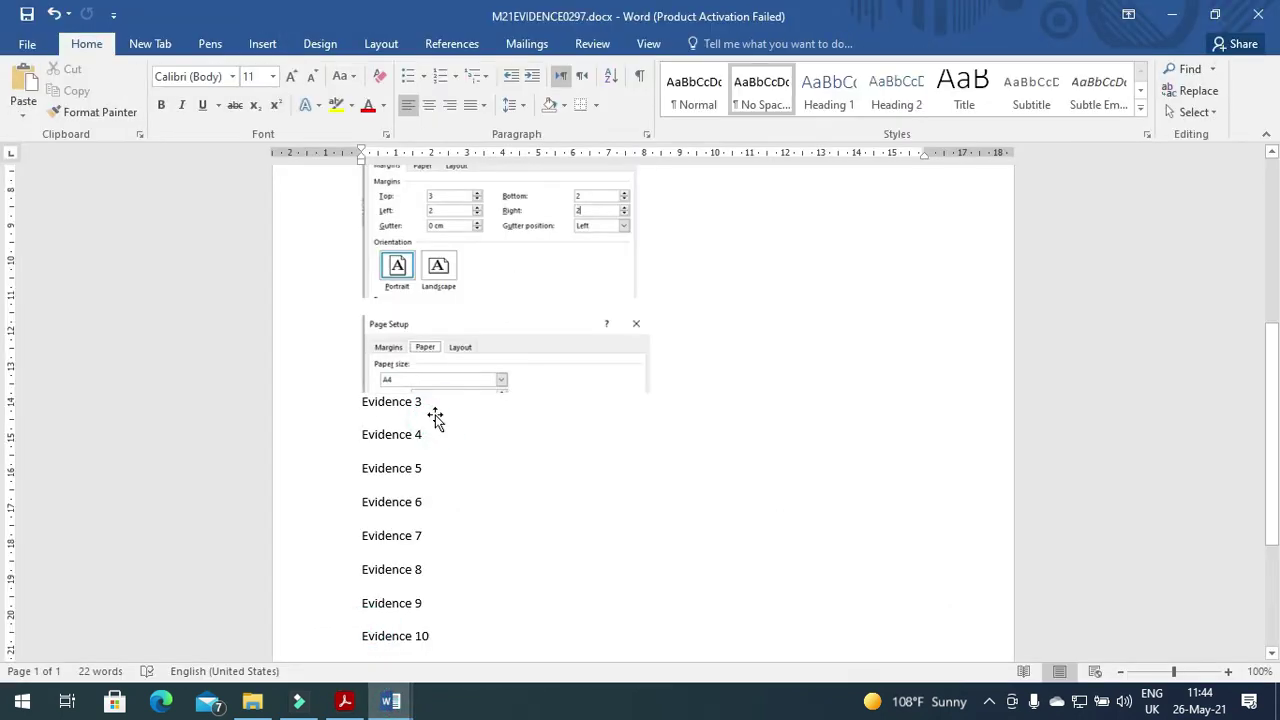
key("ctrl+v")
left_click(499, 444)
left_click(713, 43)
left_click(1100, 85)
left_click_drag(917, 625, 724, 568)
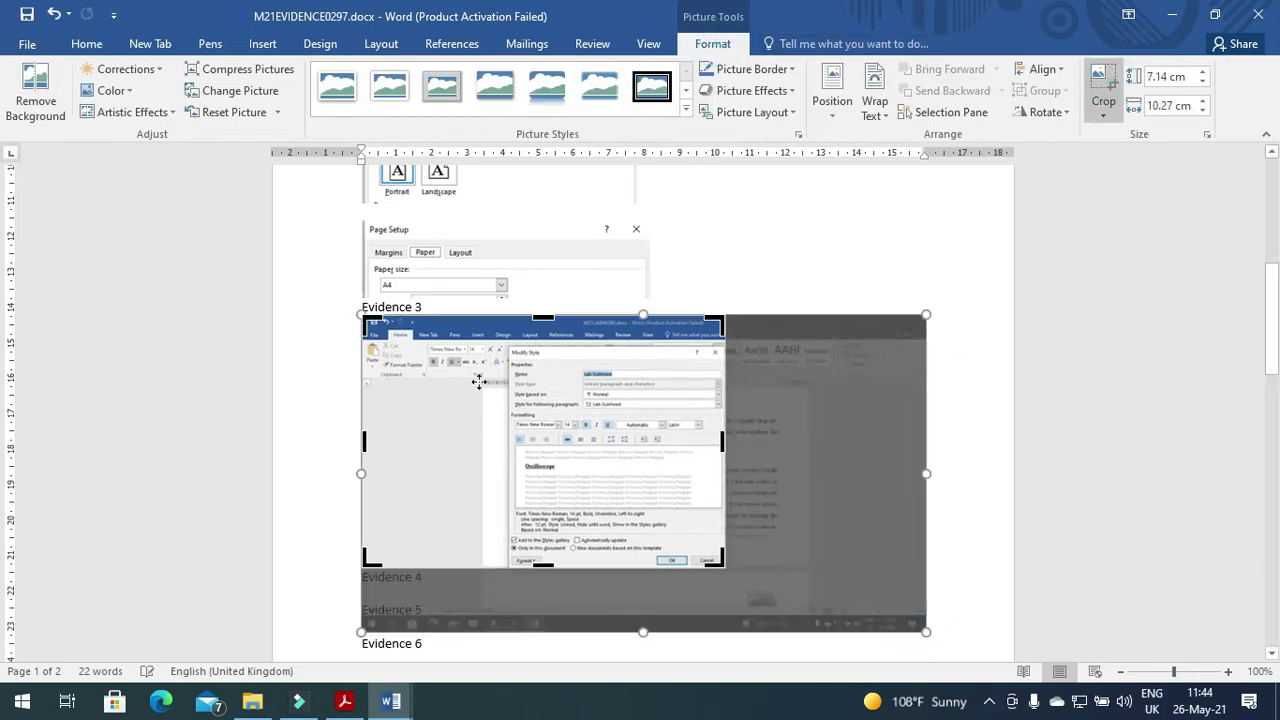
left_click_drag(365, 320, 505, 345)
left_click(903, 352)
Enlarge the cropped screenshot to about 10 cm, then return to M21LABWORK.
left_click(497, 396)
left_click_drag(583, 538, 704, 690)
scroll(790, 520, "down", 3)
left_click(771, 449)
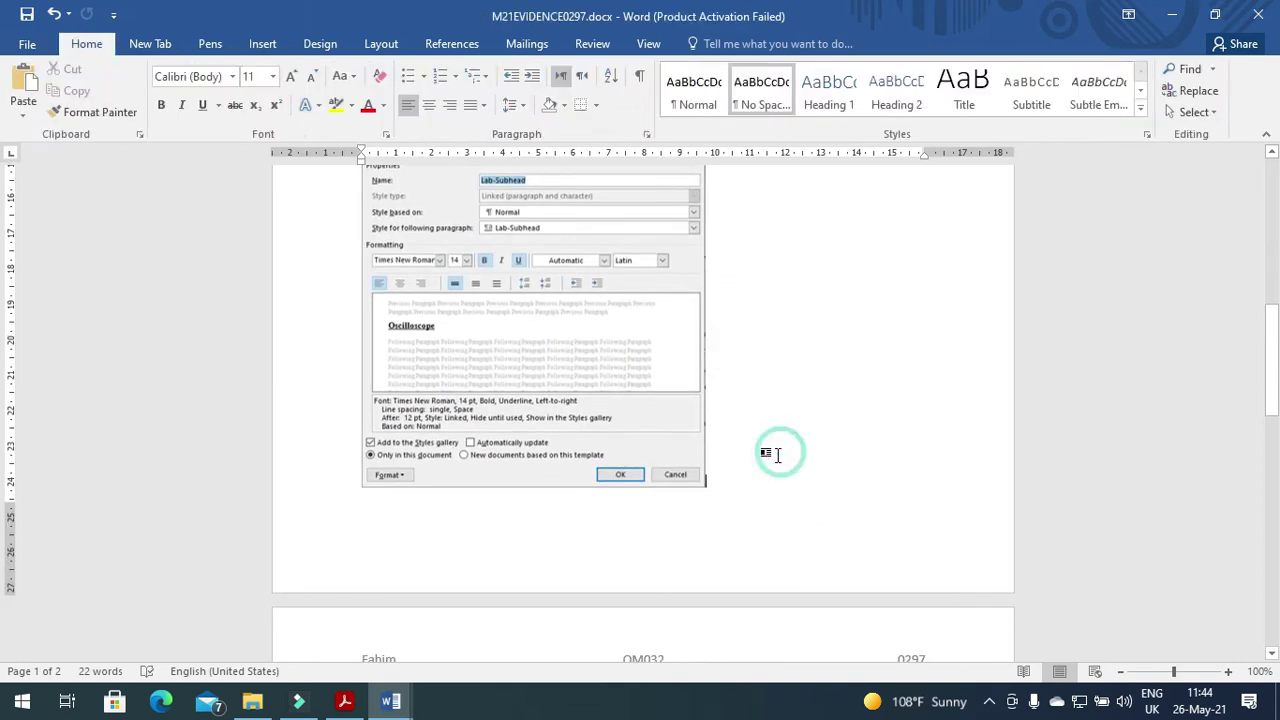
key("Down")
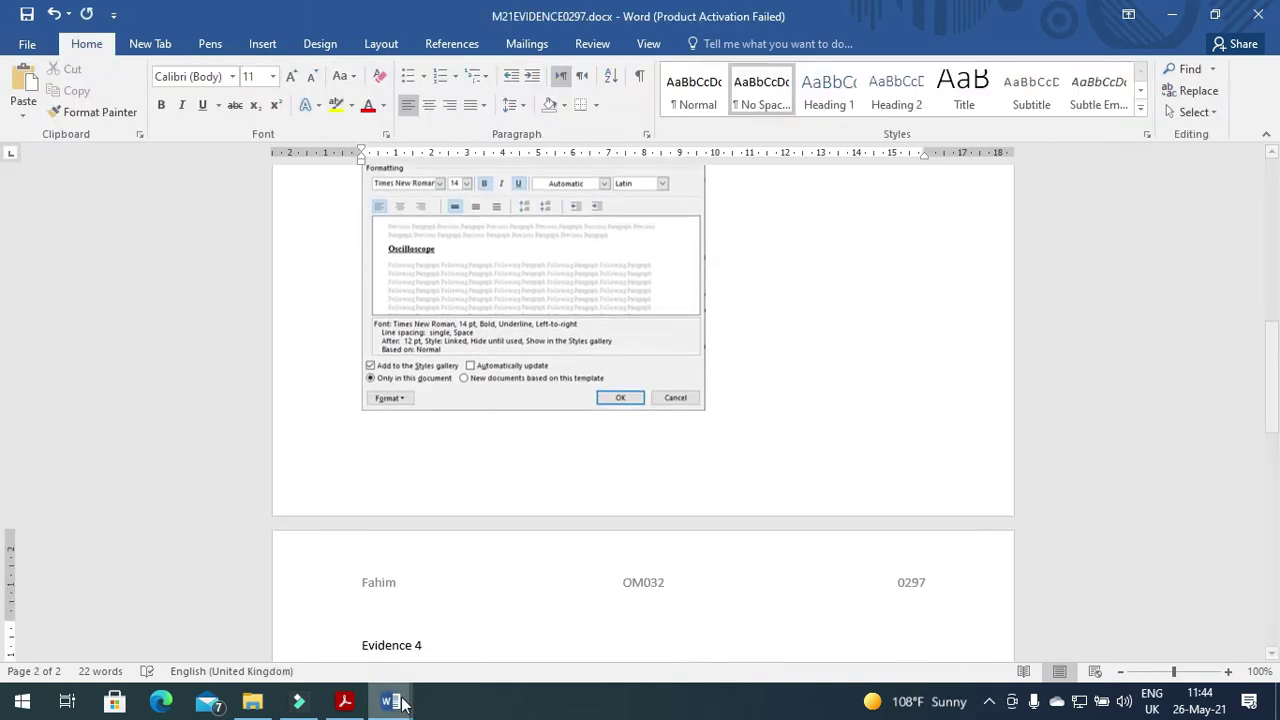
mouse_move(405, 695)
left_click(460, 637)
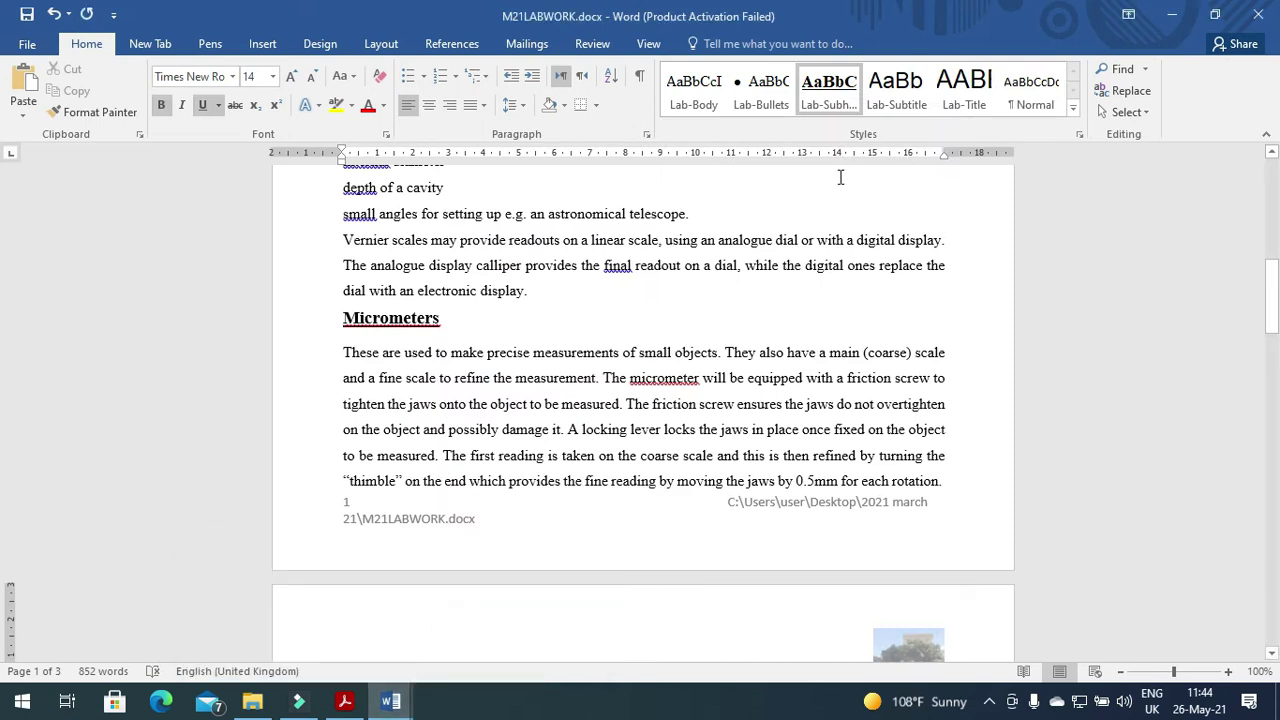
Capture the Lab-Body style definition and paste it above Evidence 4 in M21EVIDENCE0297.
right_click(707, 90)
left_click(757, 118)
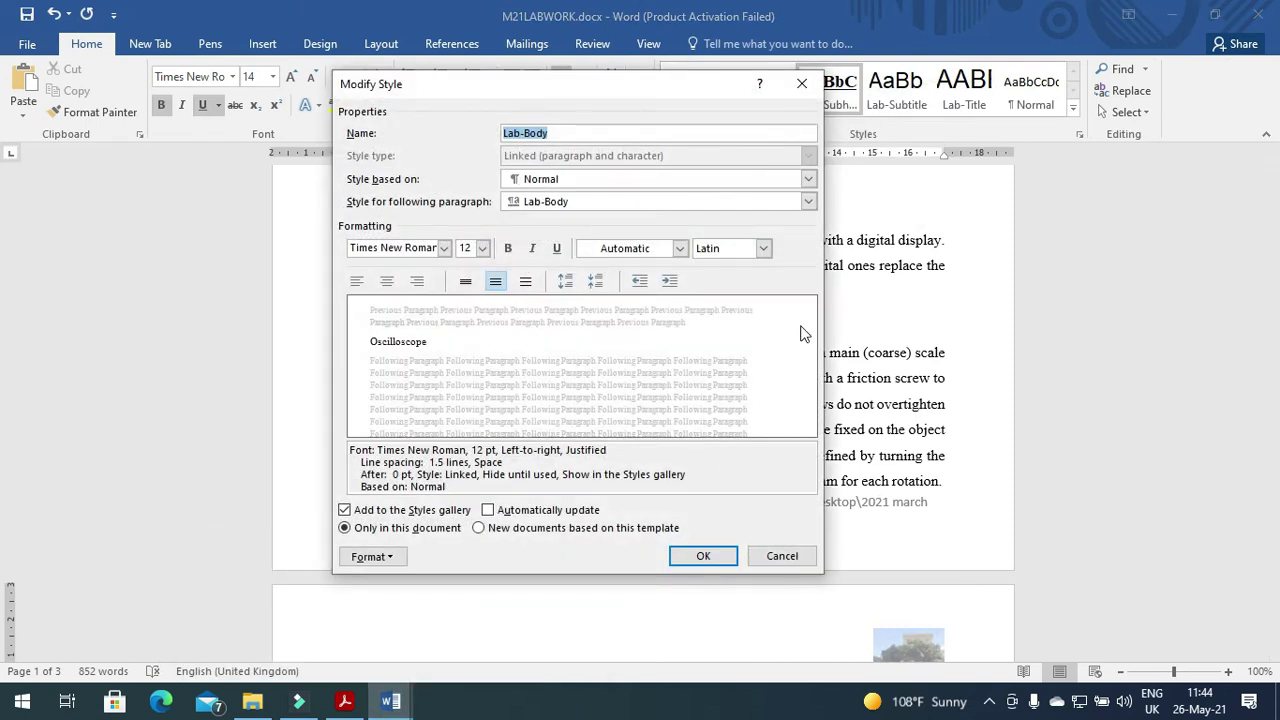
left_click(703, 556)
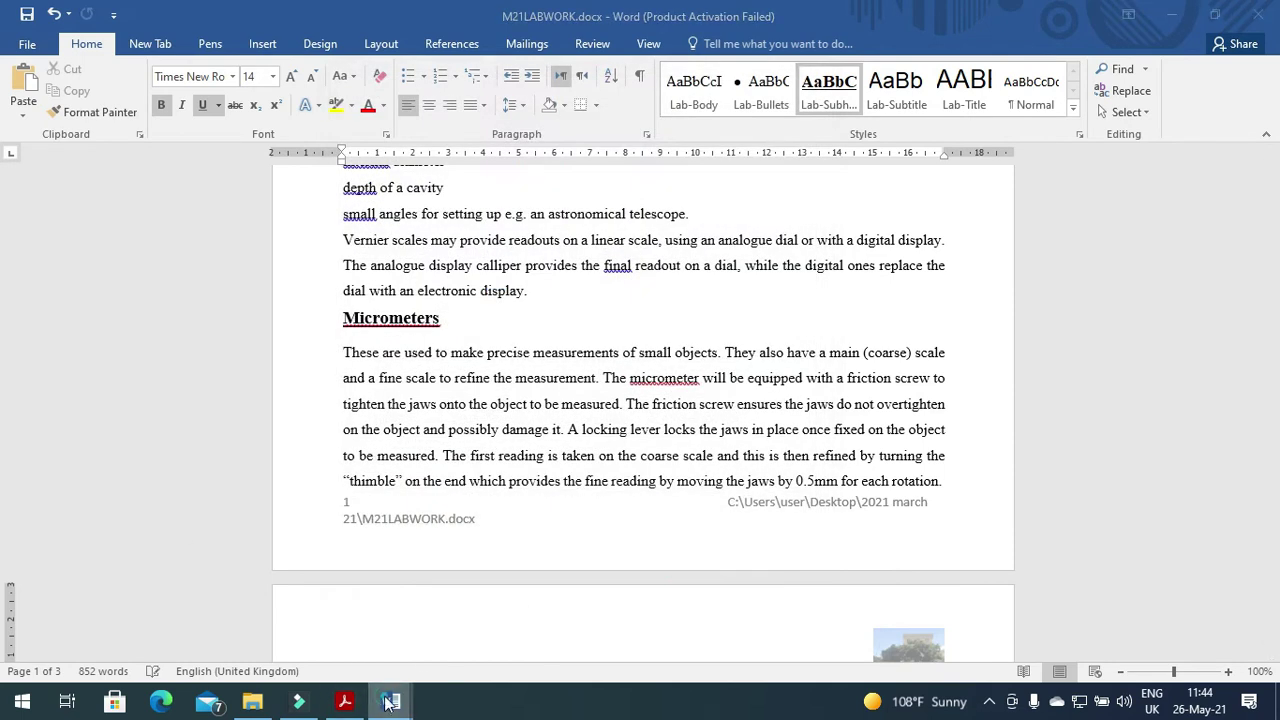
mouse_move(390, 700)
left_click(300, 625)
key("ctrl+v")
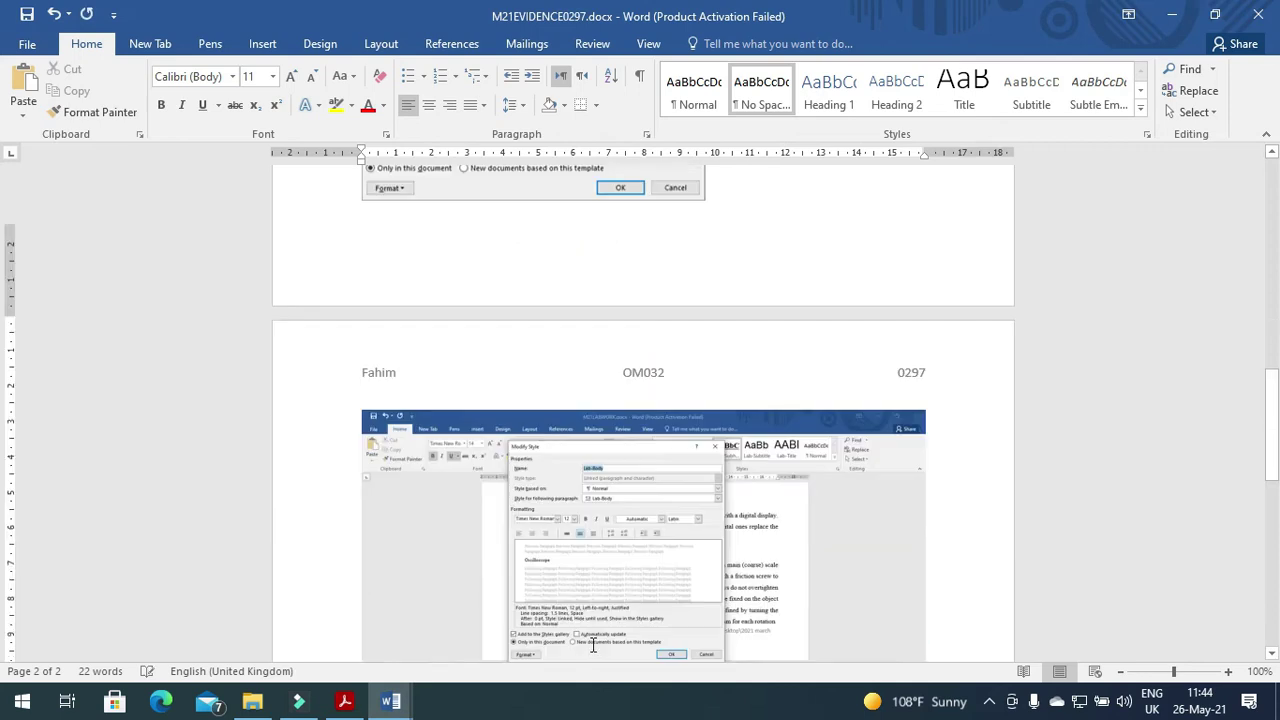
Crop the pasted Lab-Body screenshot down to the style dialog.
left_click(535, 545)
left_click(715, 43)
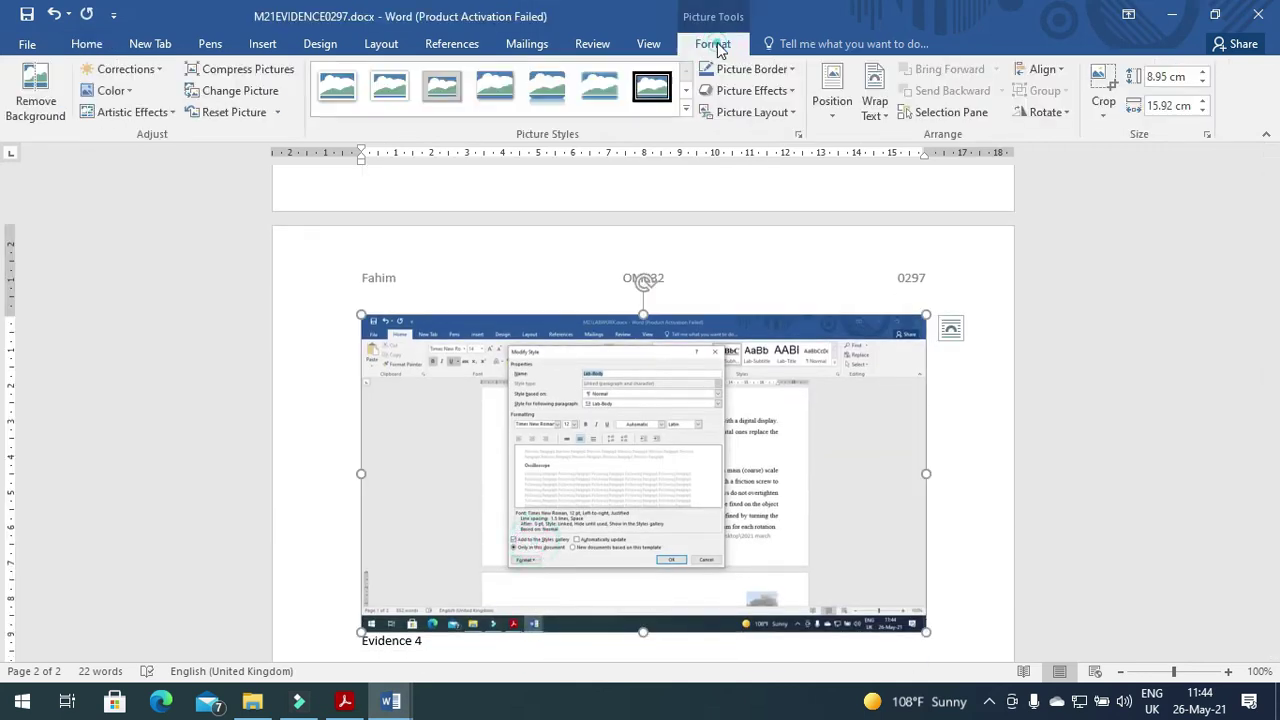
left_click(1108, 77)
left_click_drag(915, 625, 727, 571)
left_click_drag(366, 318, 508, 343)
left_click(912, 377)
Enlarge the cropped Lab-Body screenshot and bring the question paper back up.
left_click(500, 380)
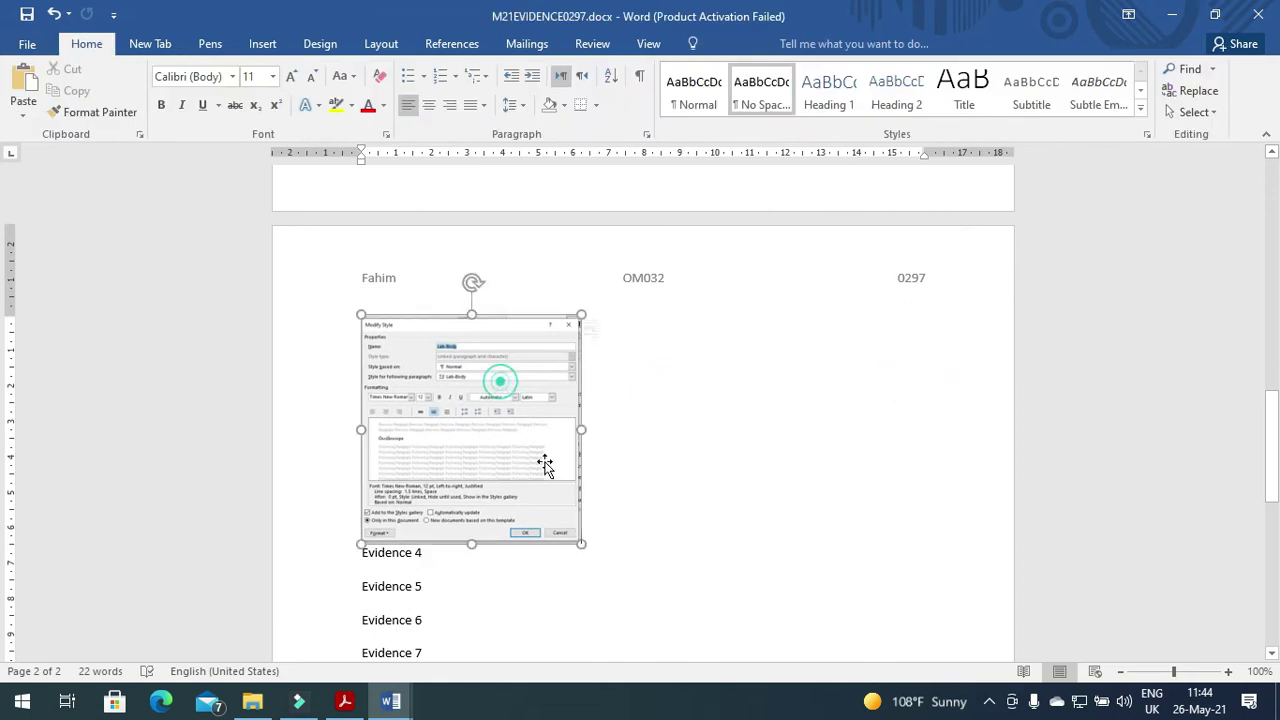
left_click_drag(580, 541, 716, 633)
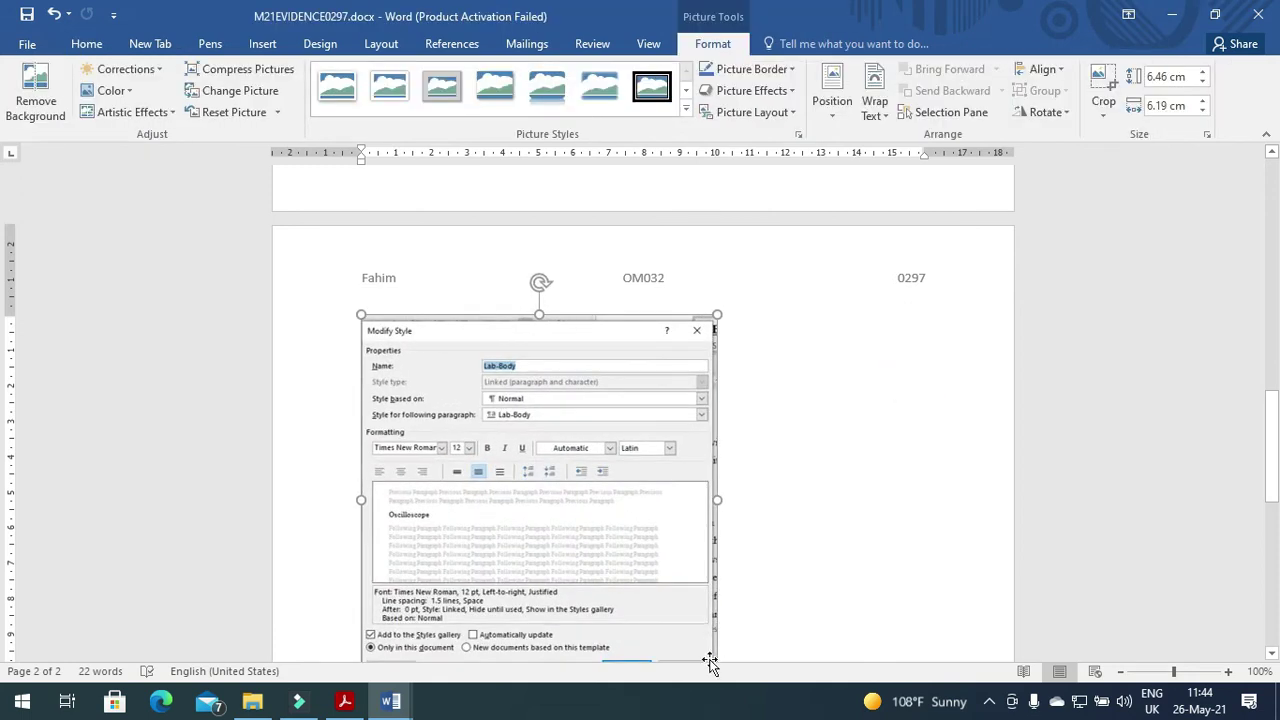
left_click(344, 701)
scroll(405, 532, "down", 3)
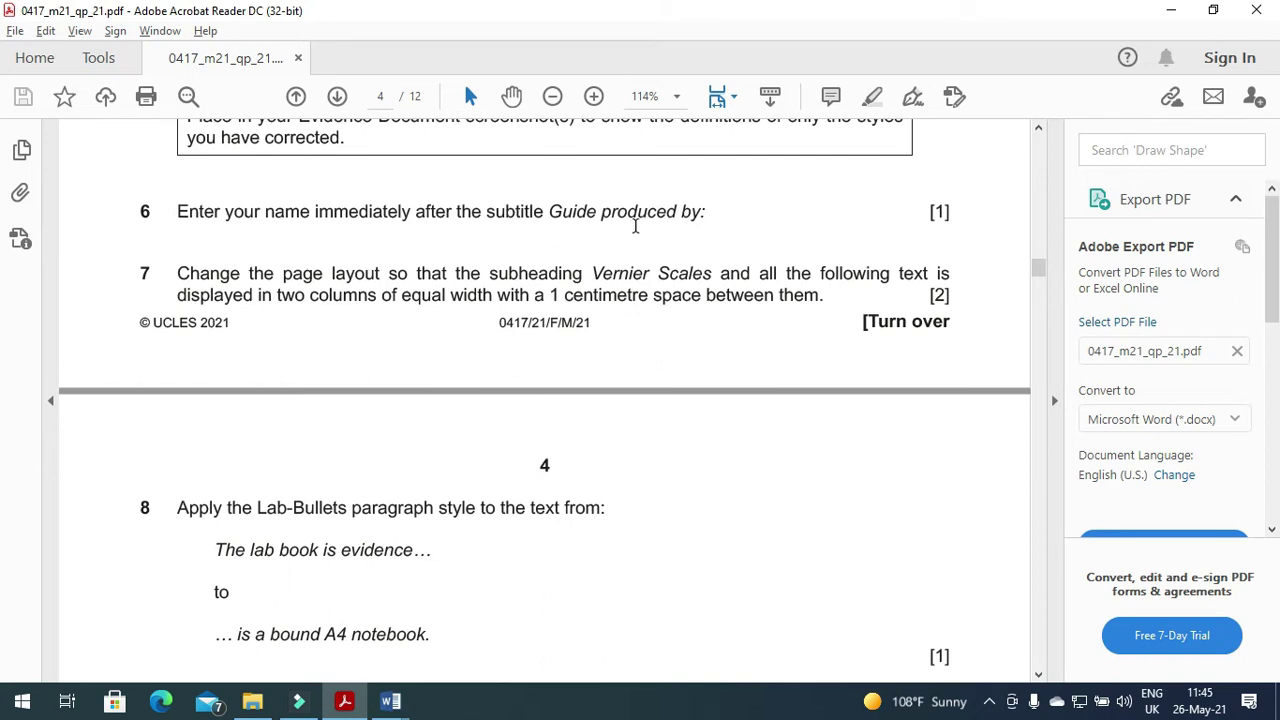
Type the author's full name after 'Guide produced by:' in M21LABWORK.
left_click(390, 701)
left_click(450, 616)
scroll(527, 533, "up", 10)
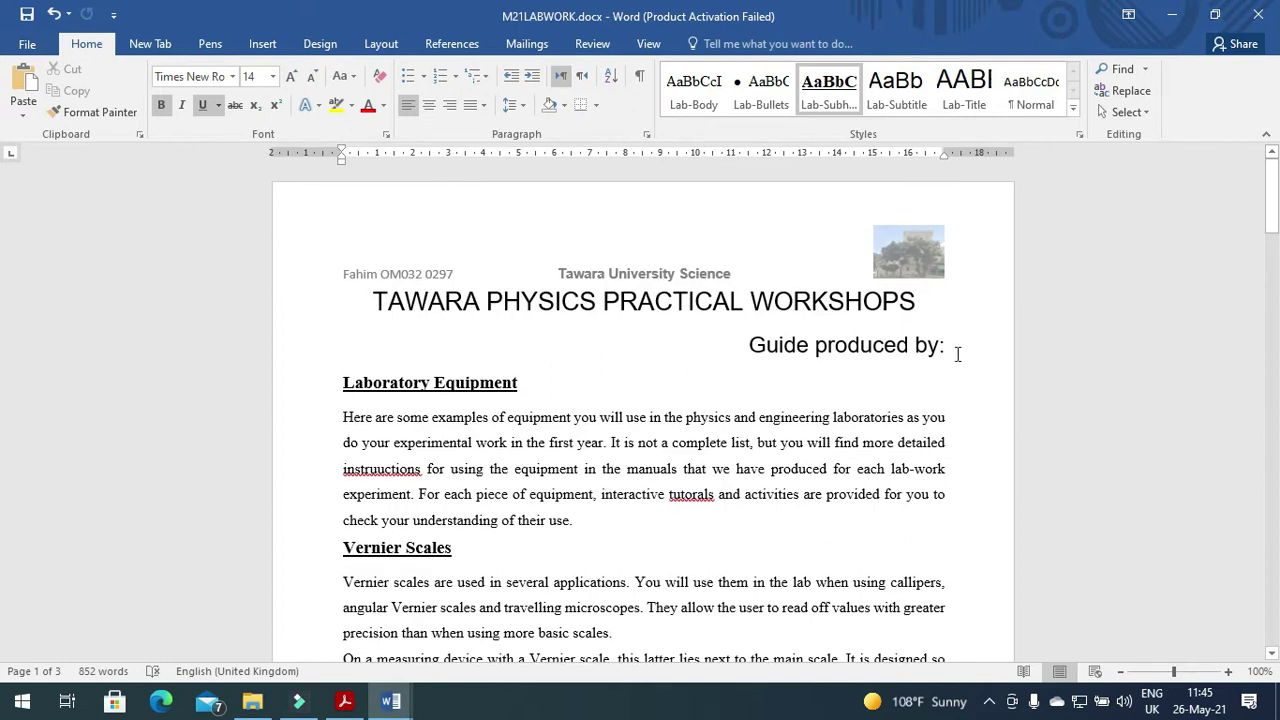
left_click(963, 355)
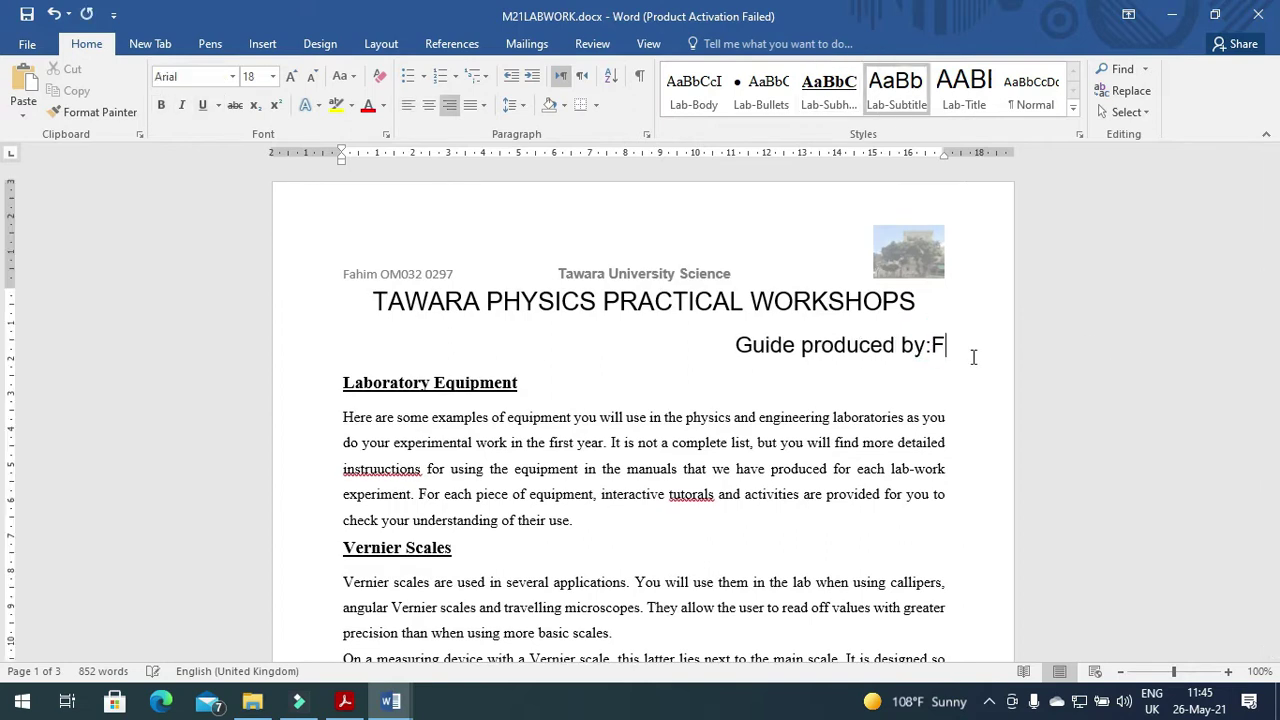
key("alt+Tab")
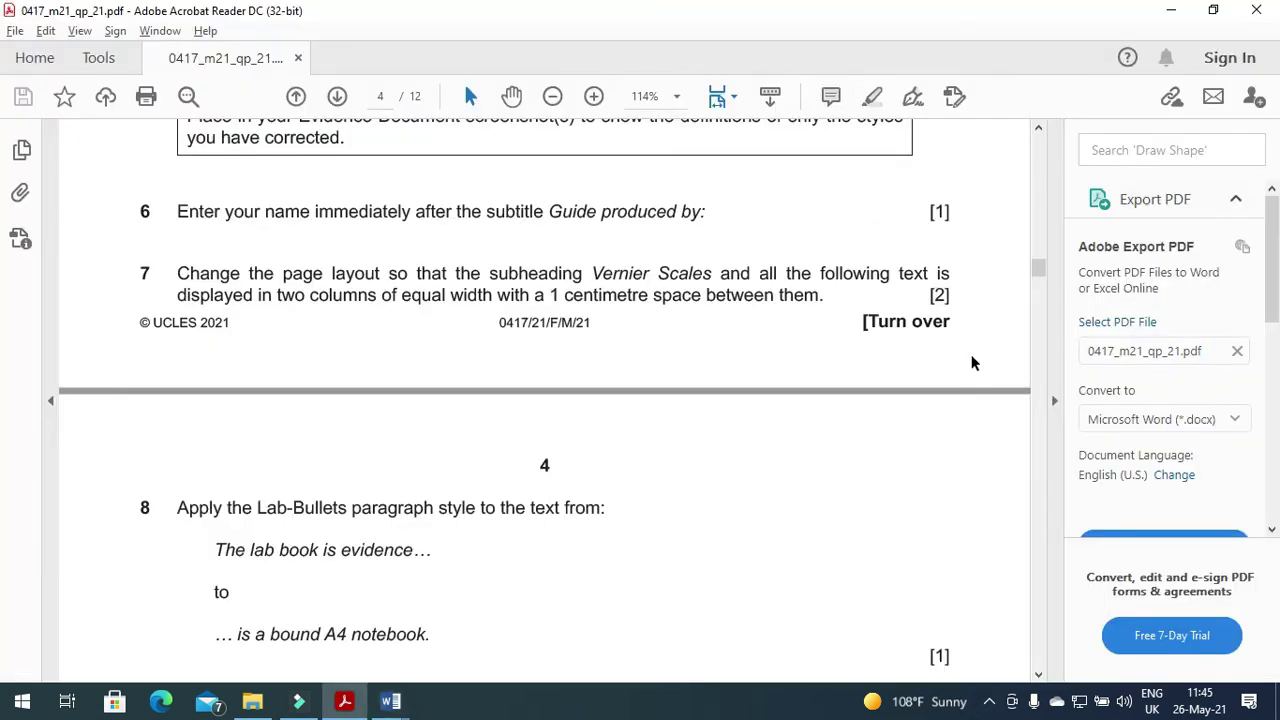
left_click_drag(176, 276, 950, 278)
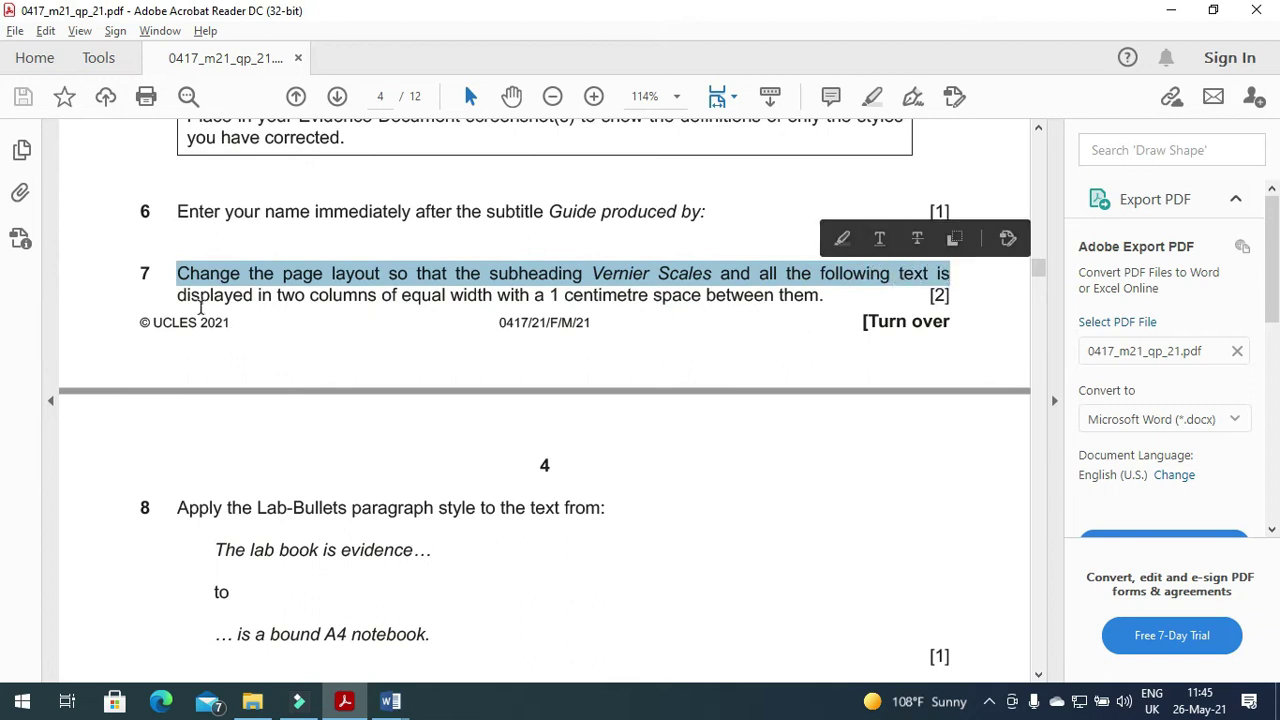
left_click_drag(181, 295, 790, 305)
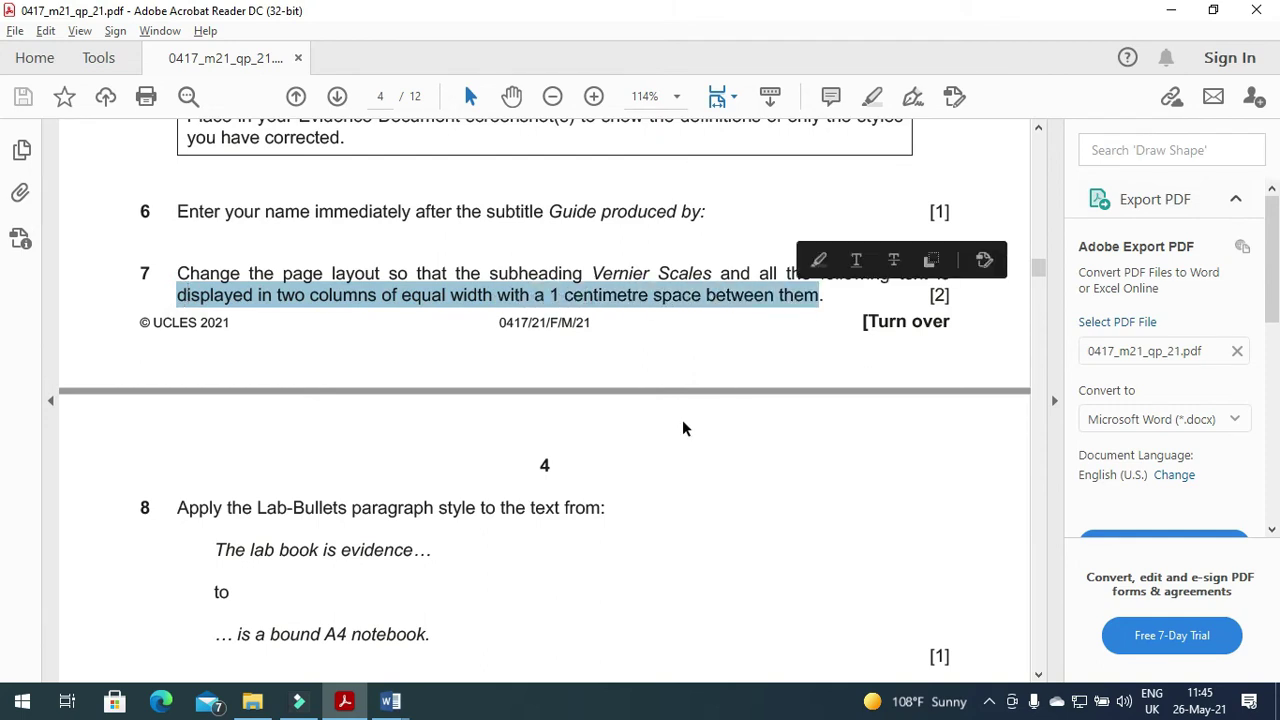
key("alt+Tab")
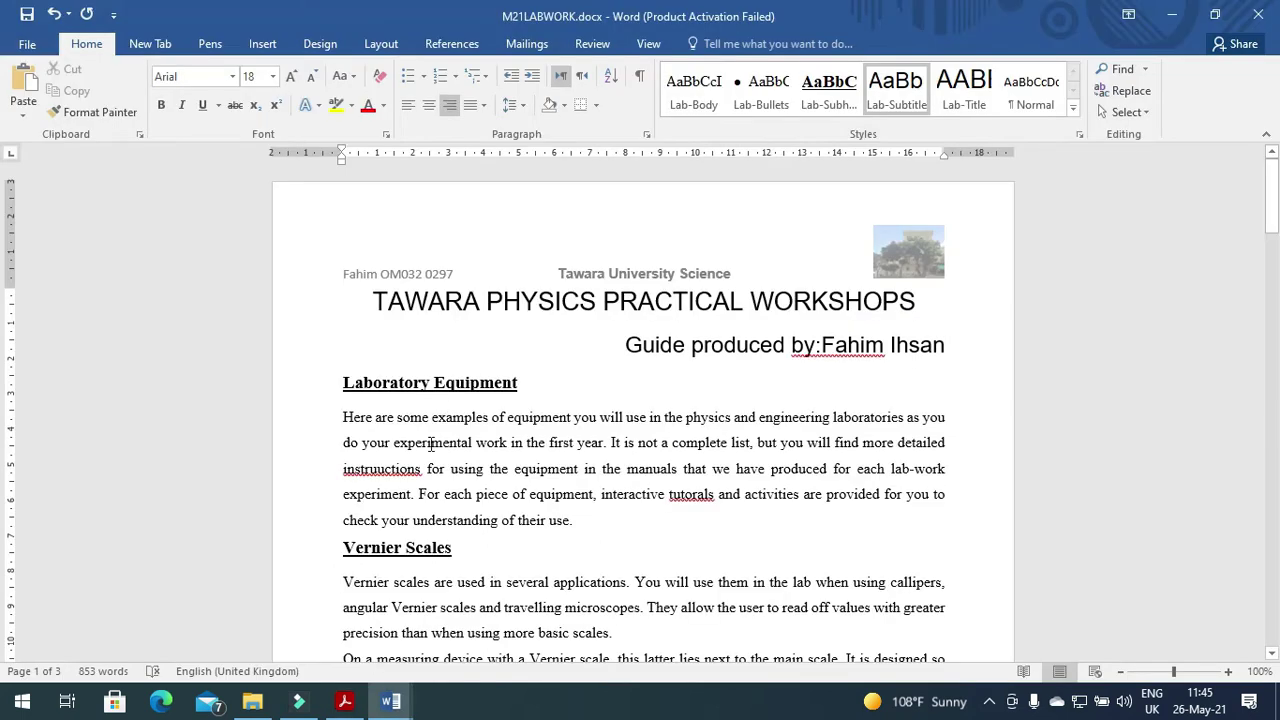
scroll(431, 444, "down", 3)
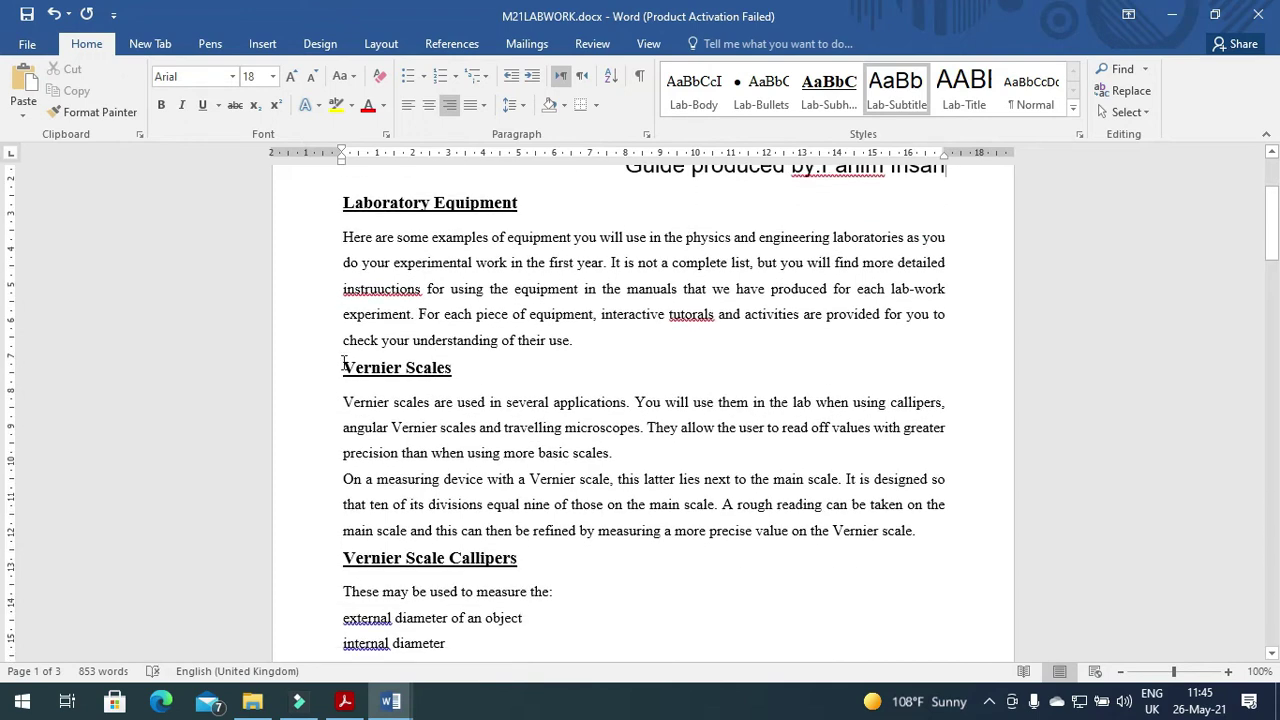
key("alt+Tab")
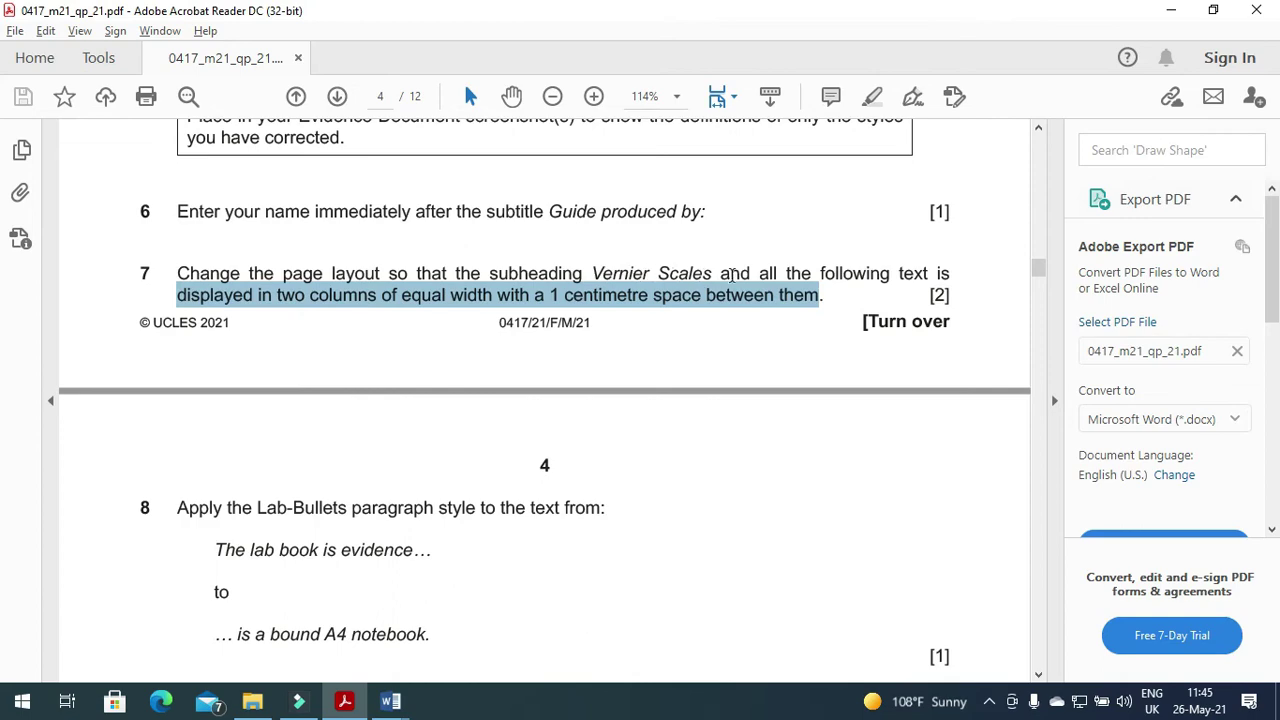
key("alt+Tab")
left_click_drag(341, 368, 911, 211)
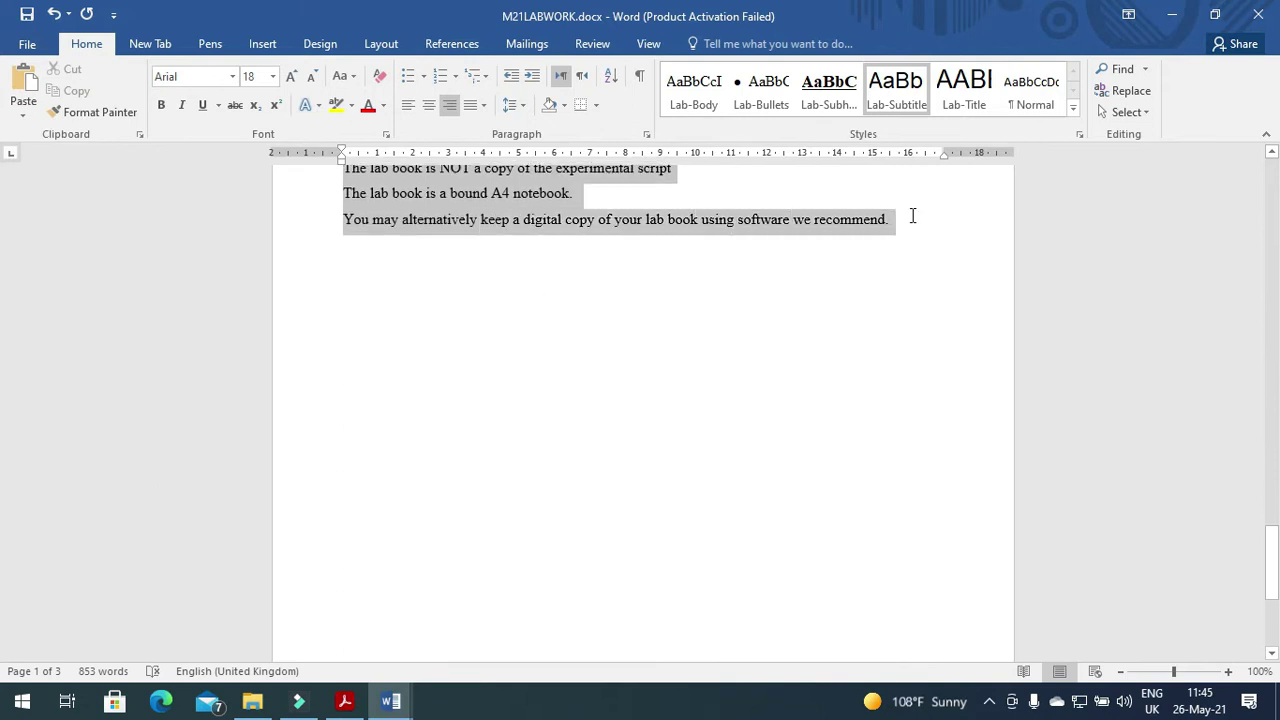
left_click(392, 48)
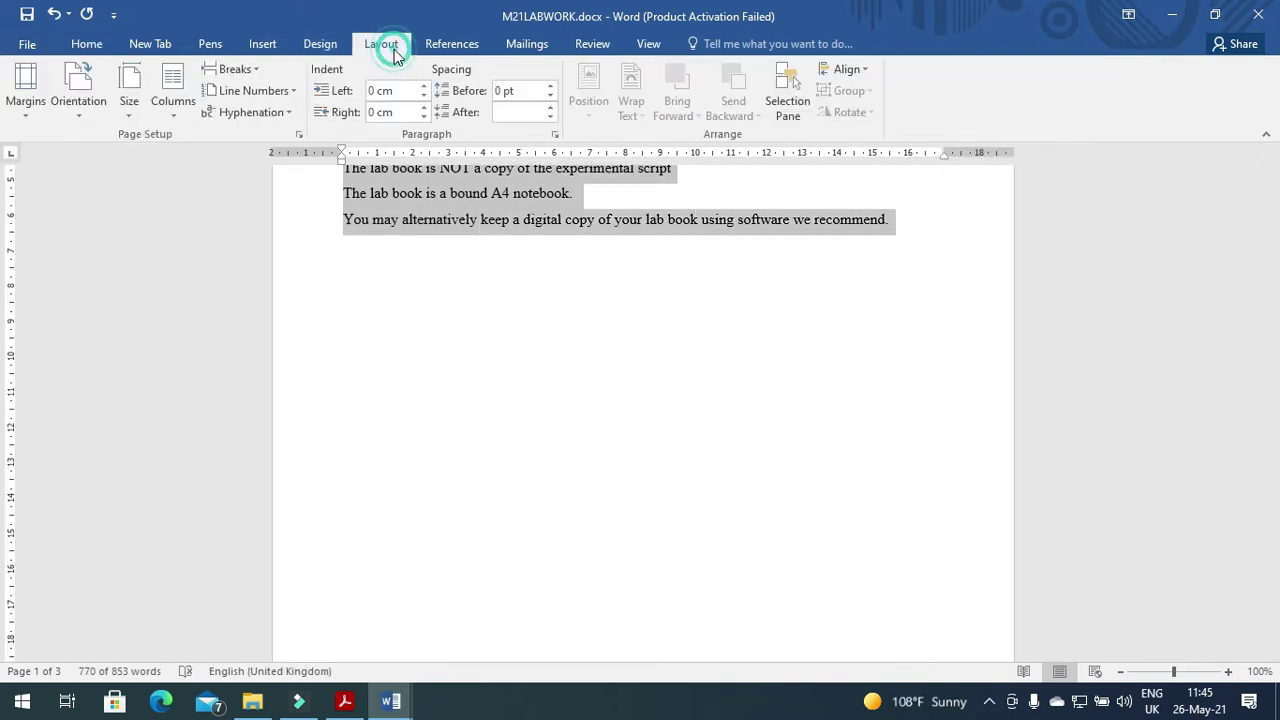
left_click(176, 117)
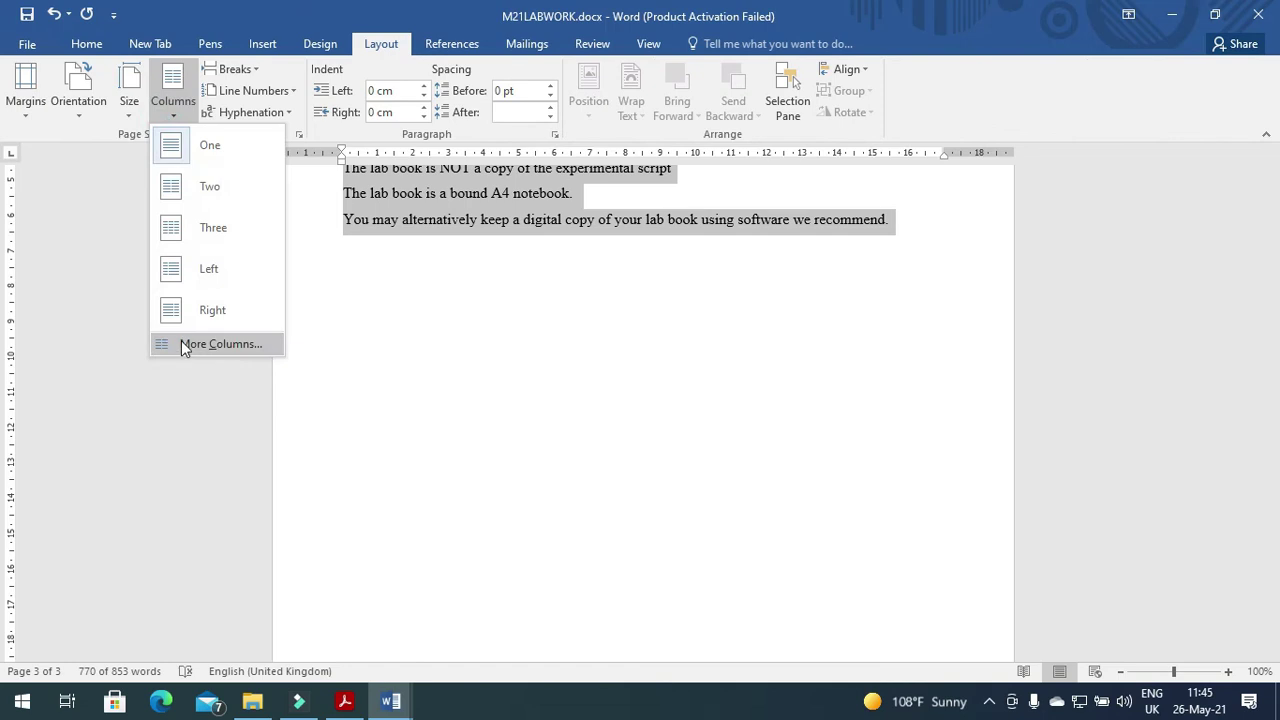
left_click(183, 345)
left_click(567, 231)
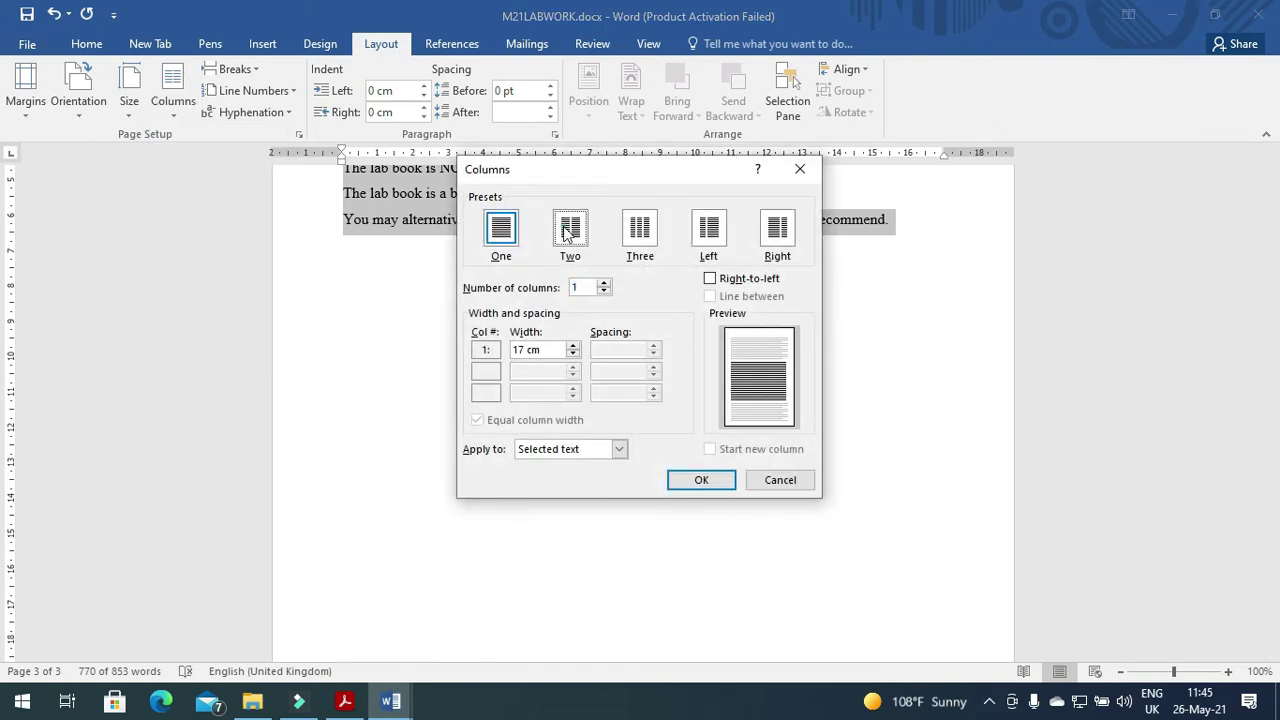
left_click_drag(635, 353, 594, 350)
type("1")
left_click(680, 481)
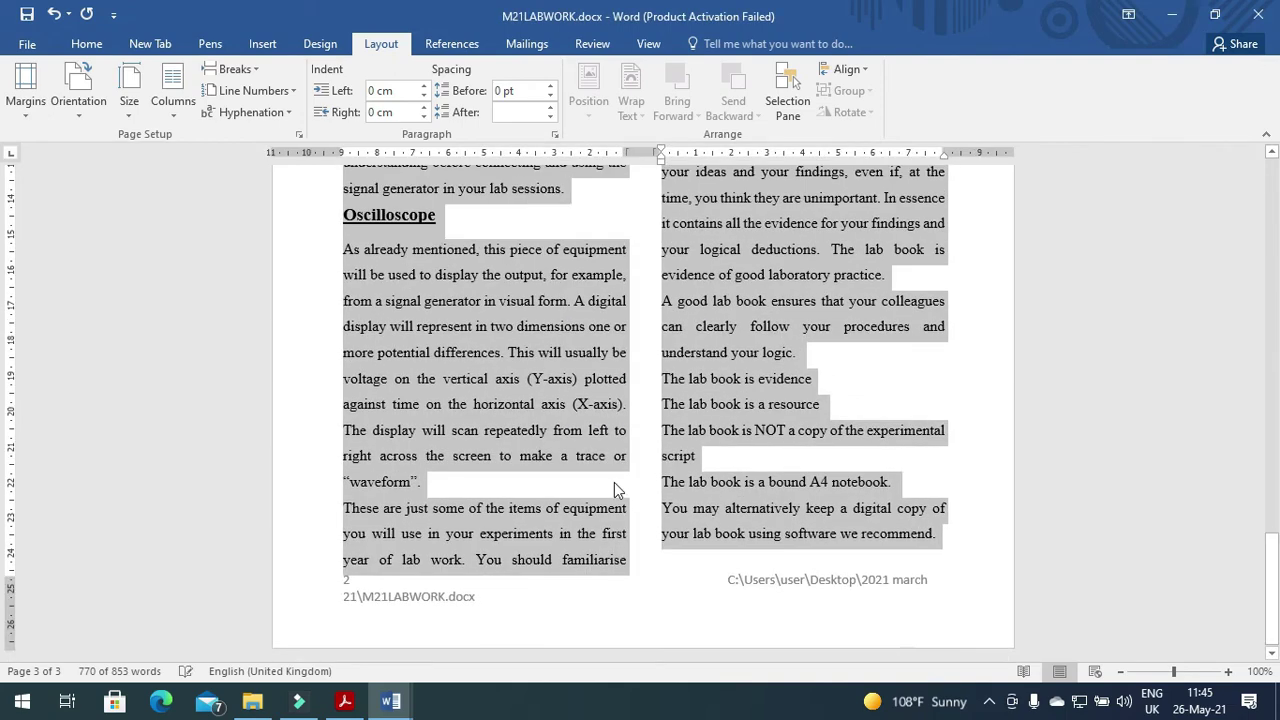
scroll(573, 437, "up", 20)
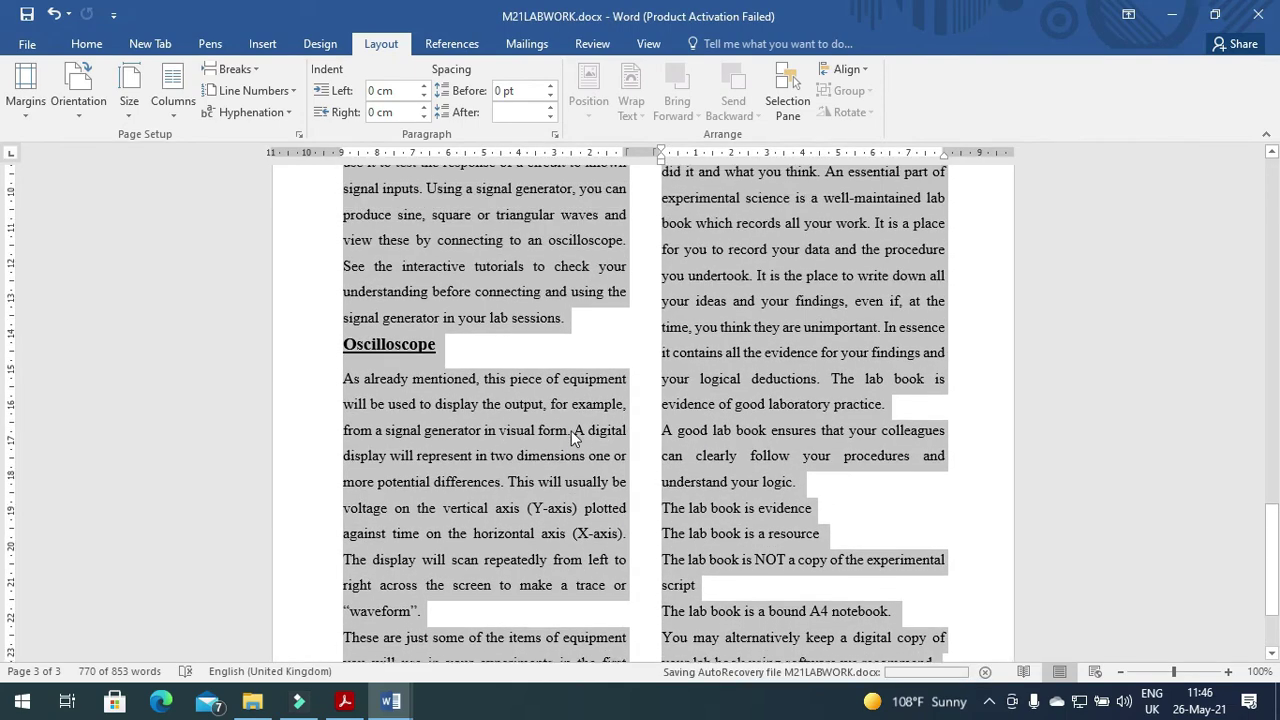
scroll(571, 430, "up", 5)
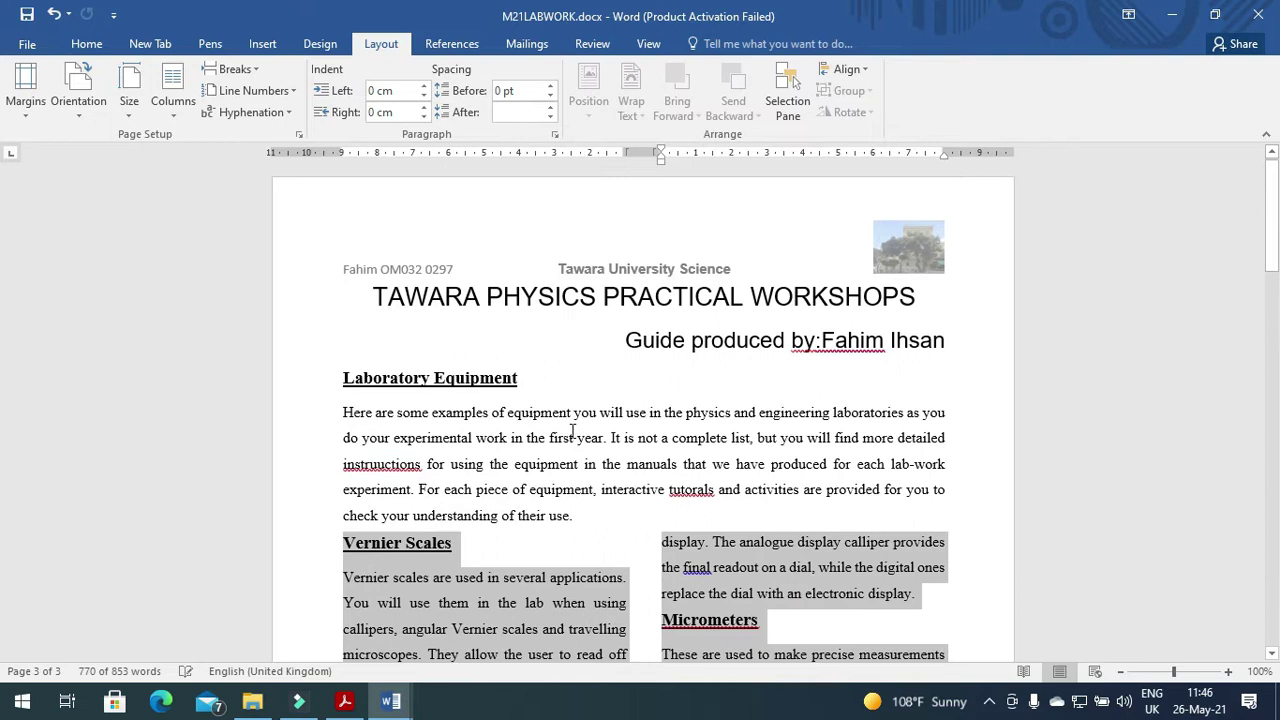
key("alt+Tab")
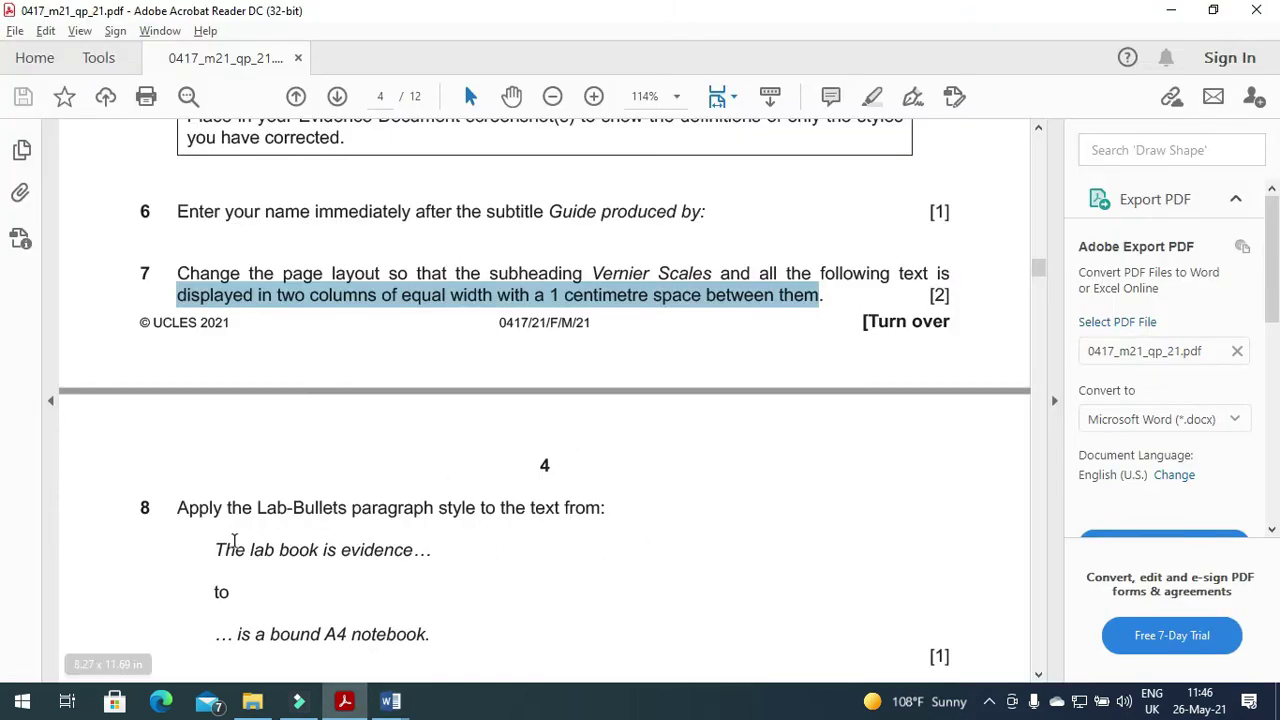
scroll(212, 510, "down", 1)
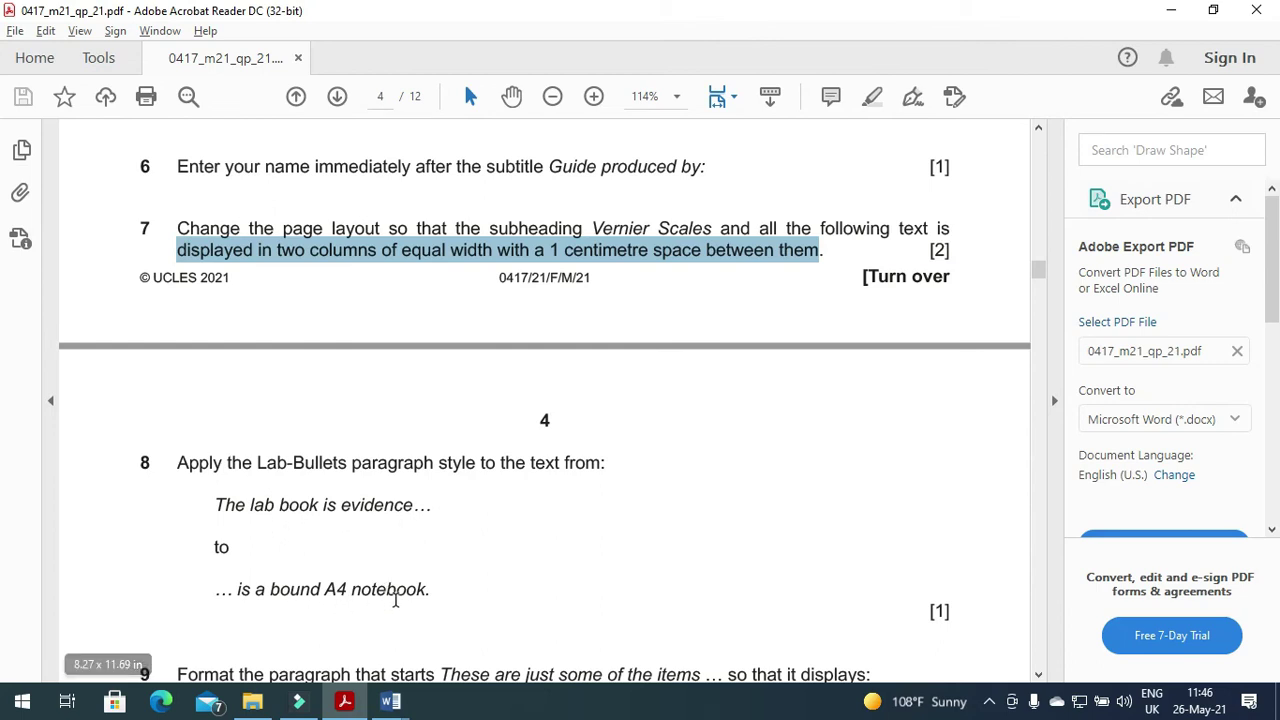
key("alt+Tab")
scroll(436, 508, "down", 6)
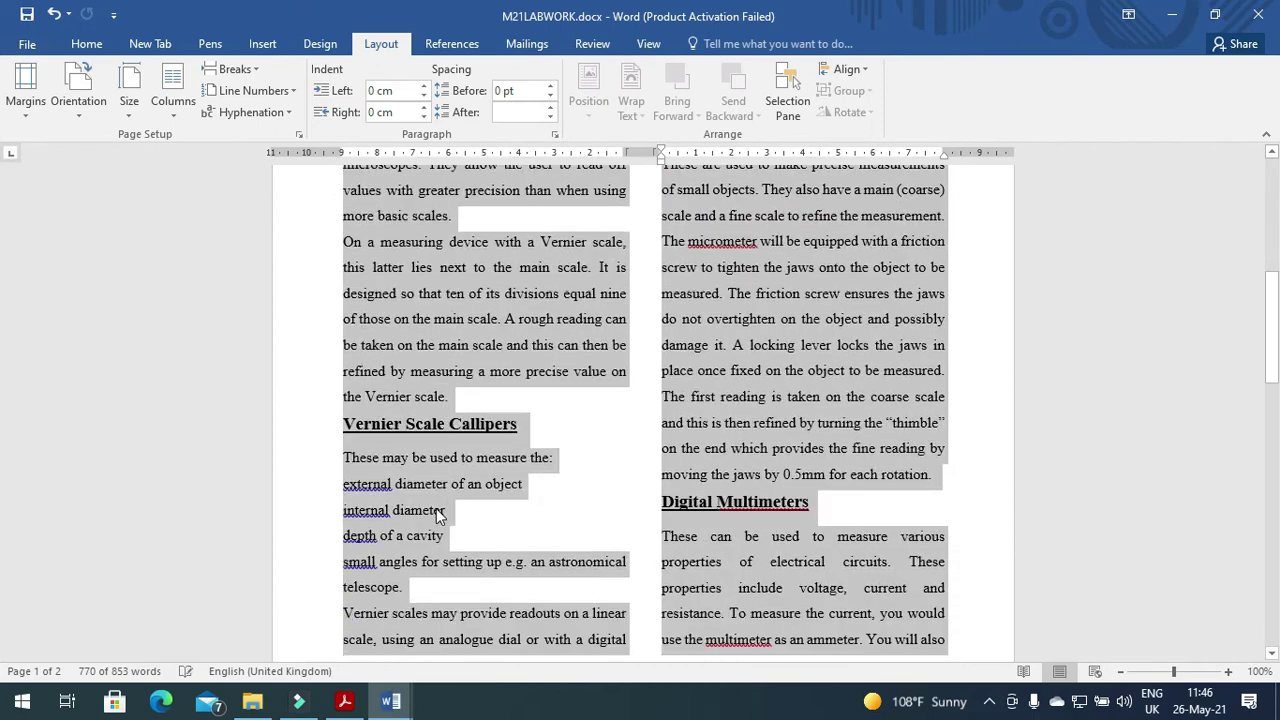
Apply the Lab-Bullets style to the four 'The lab book is…' lines.
scroll(436, 508, "down", 2)
scroll(436, 508, "down", 4)
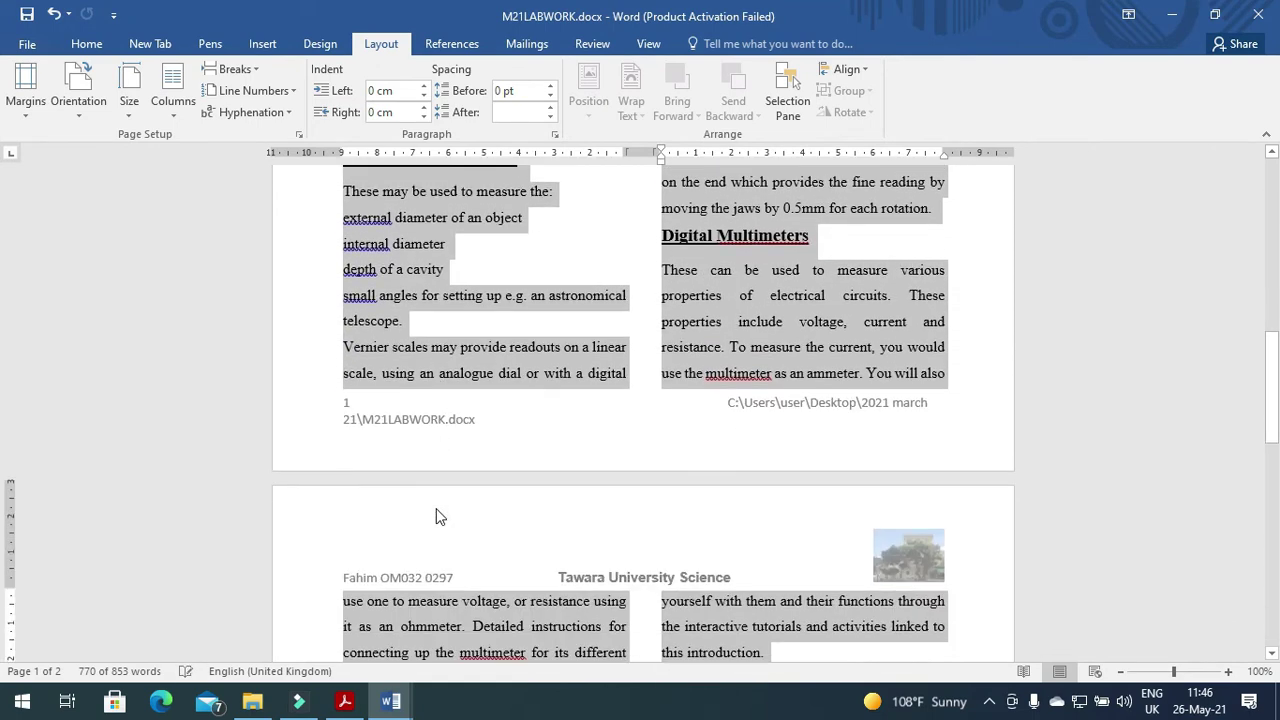
scroll(436, 508, "down", 8)
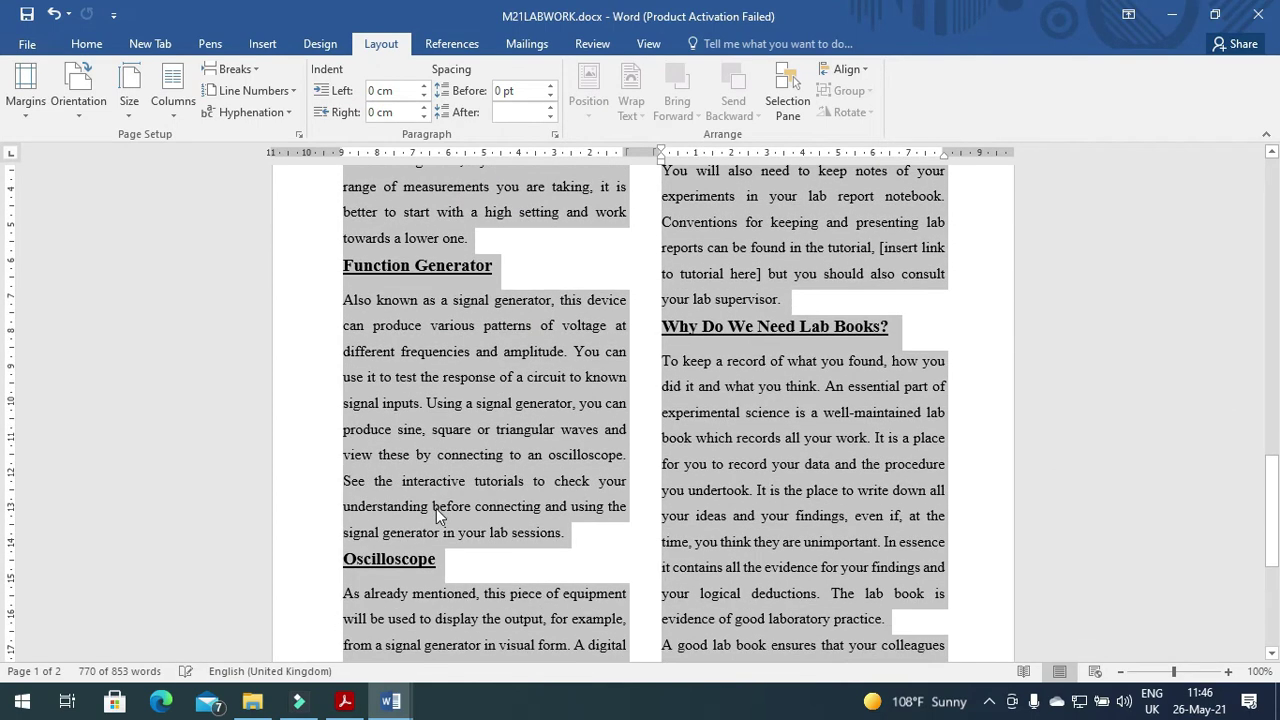
scroll(436, 508, "down", 3)
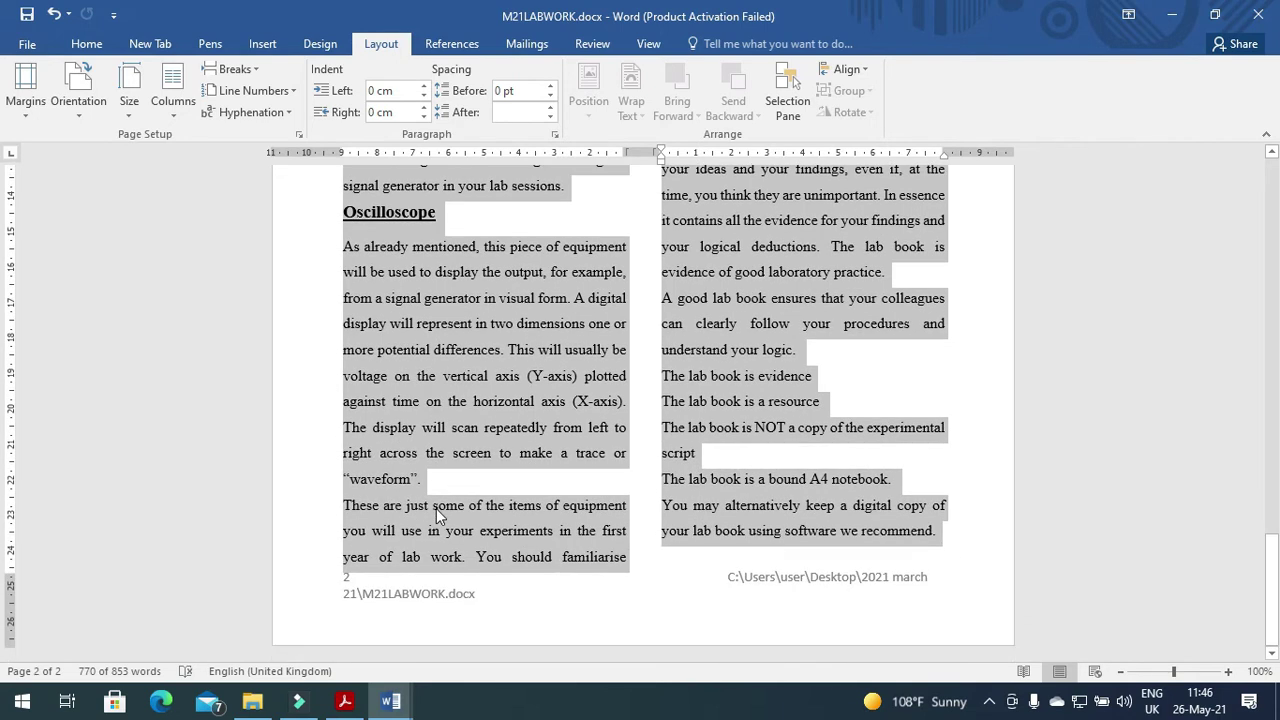
left_click(761, 447)
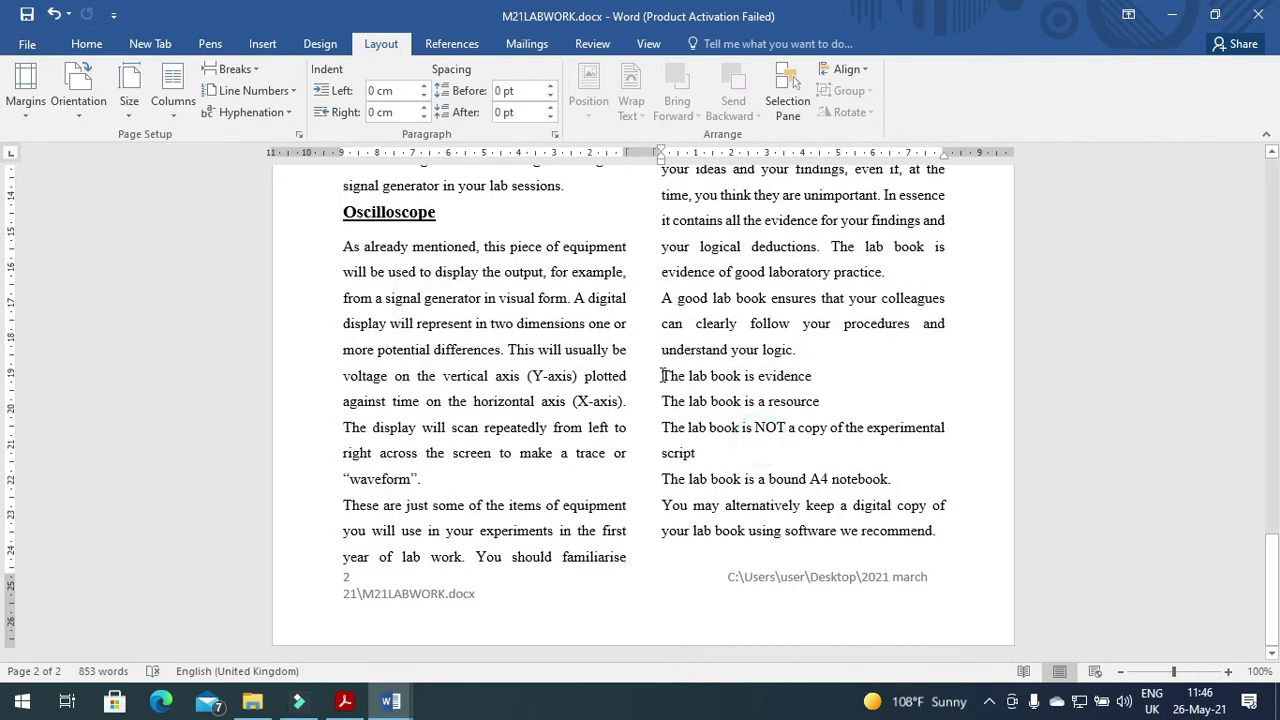
left_click_drag(660, 376, 890, 482)
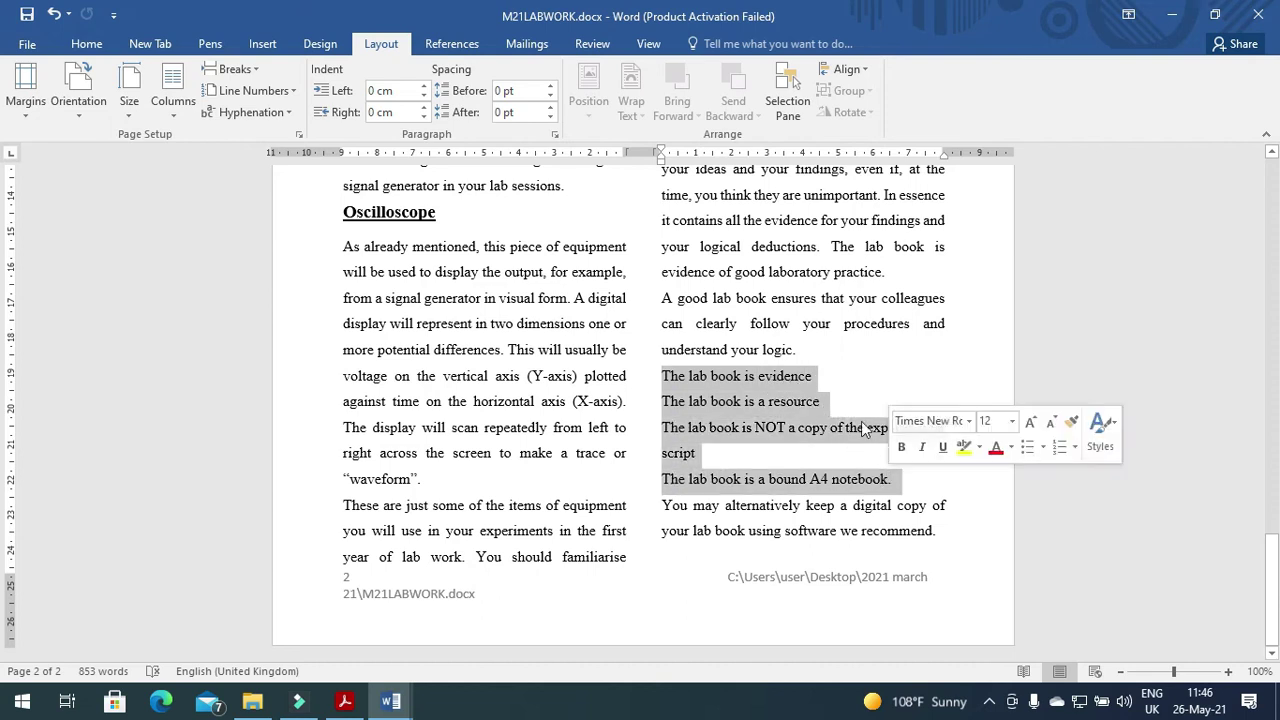
left_click(86, 44)
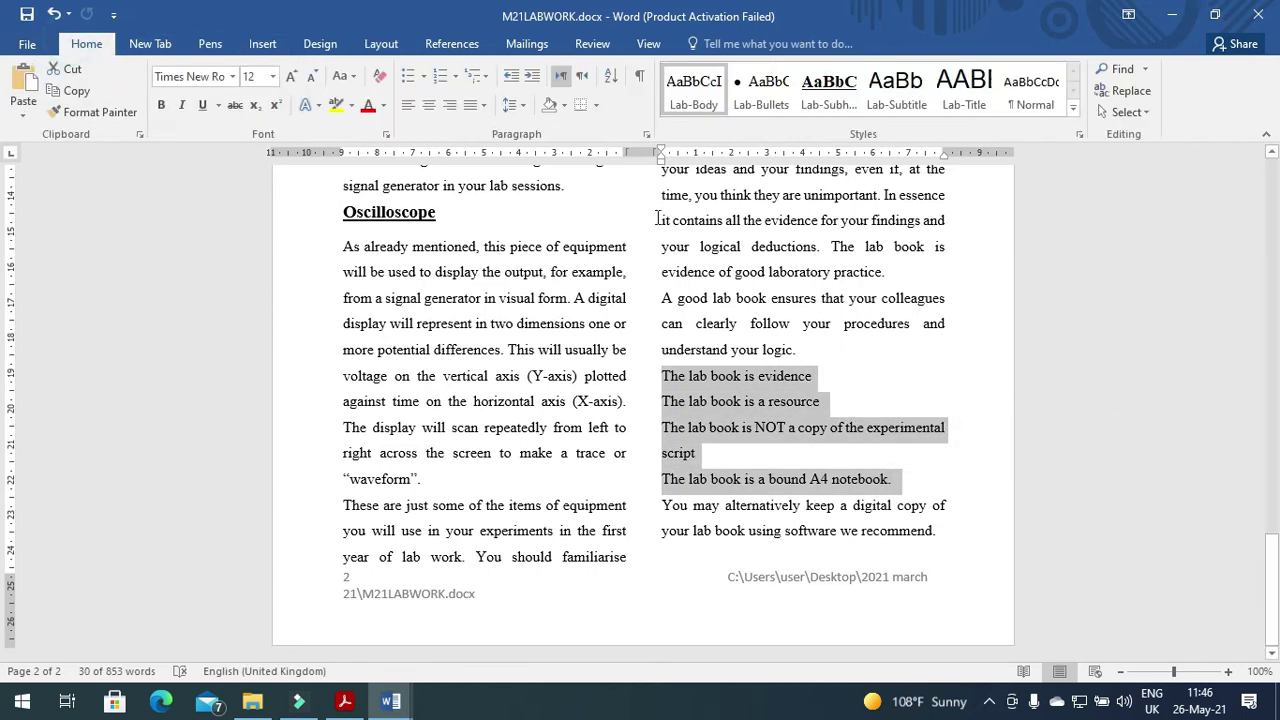
left_click(760, 95)
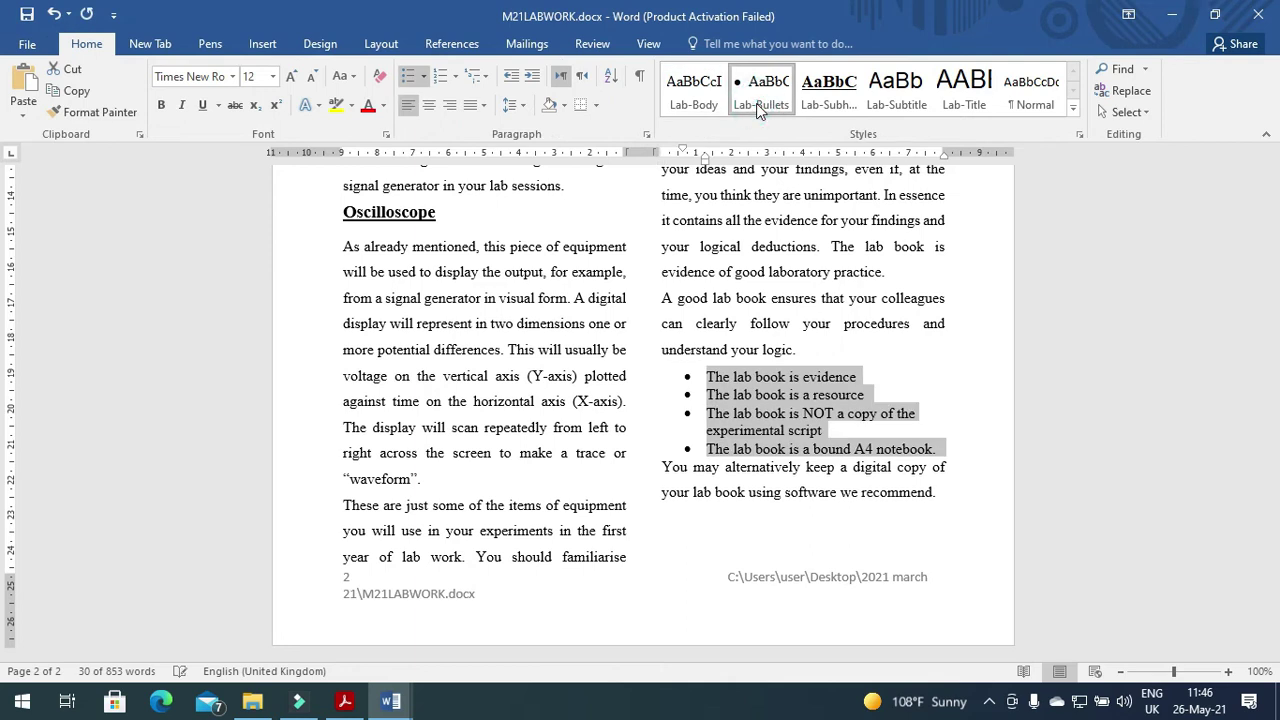
key("alt+Tab")
Scroll the question paper to questions 9 and 10, then return to Word.
scroll(264, 572, "down", 3)
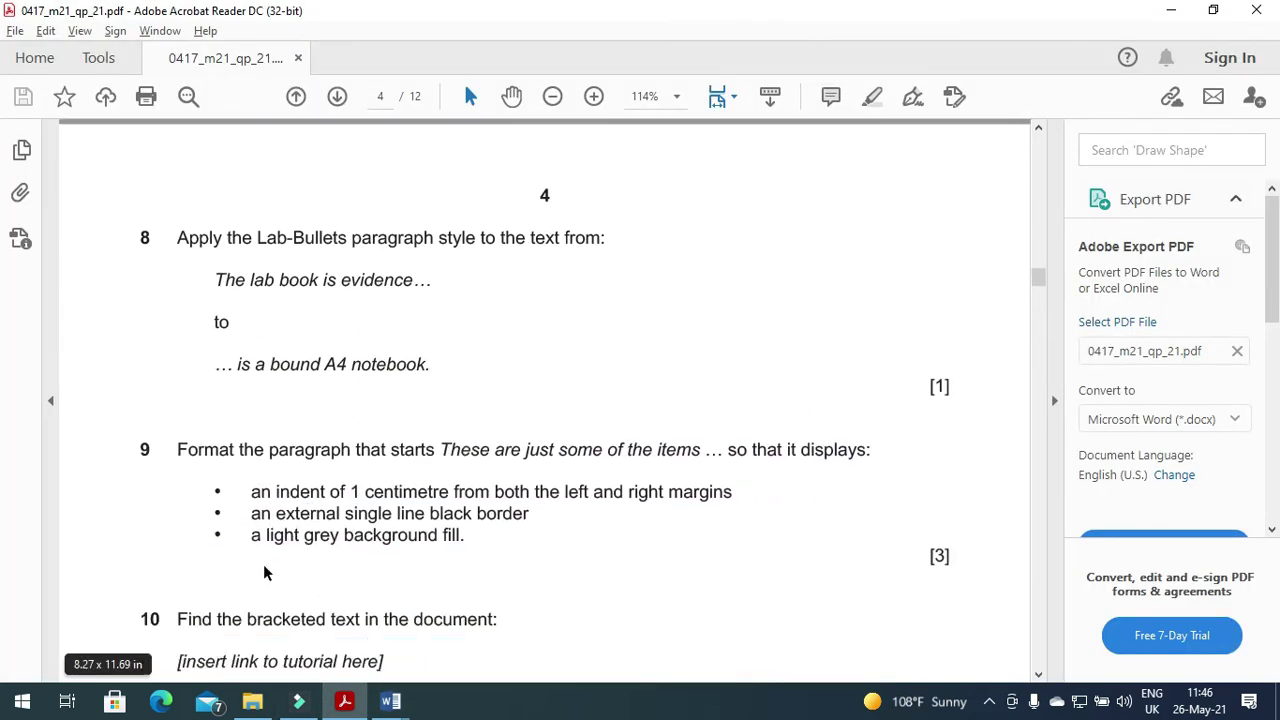
scroll(264, 572, "down", 1)
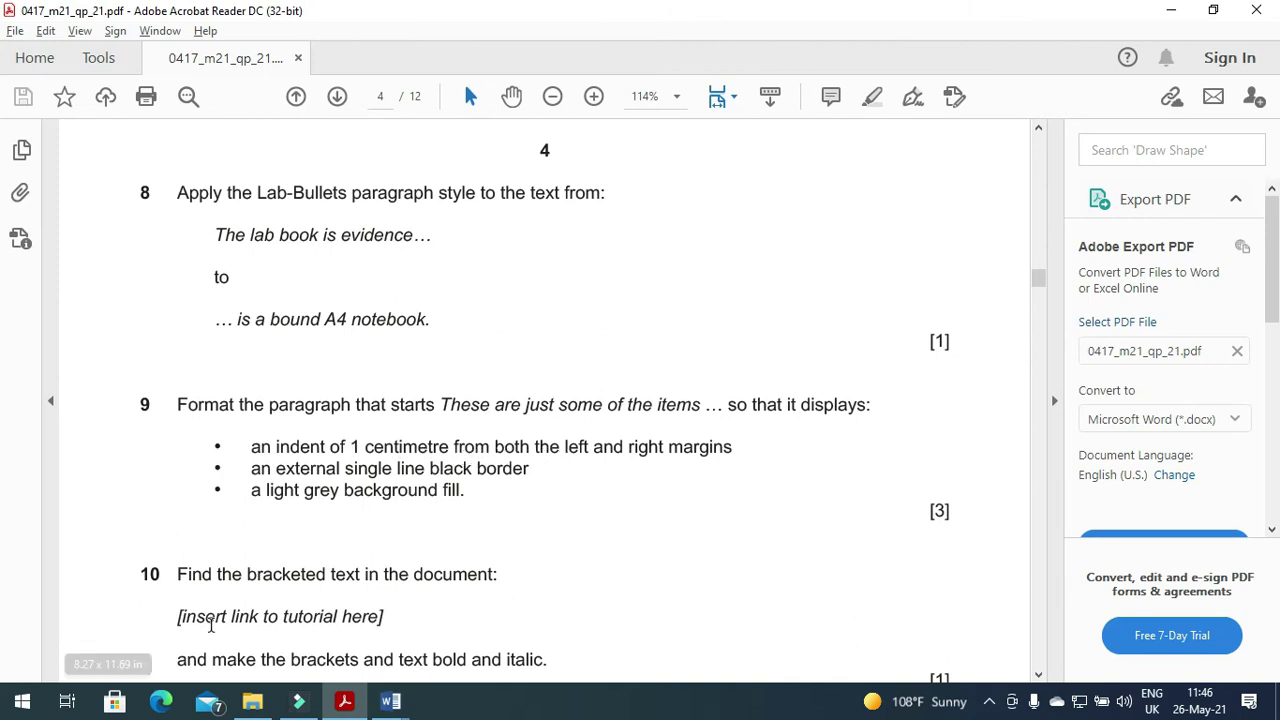
key("alt+Tab")
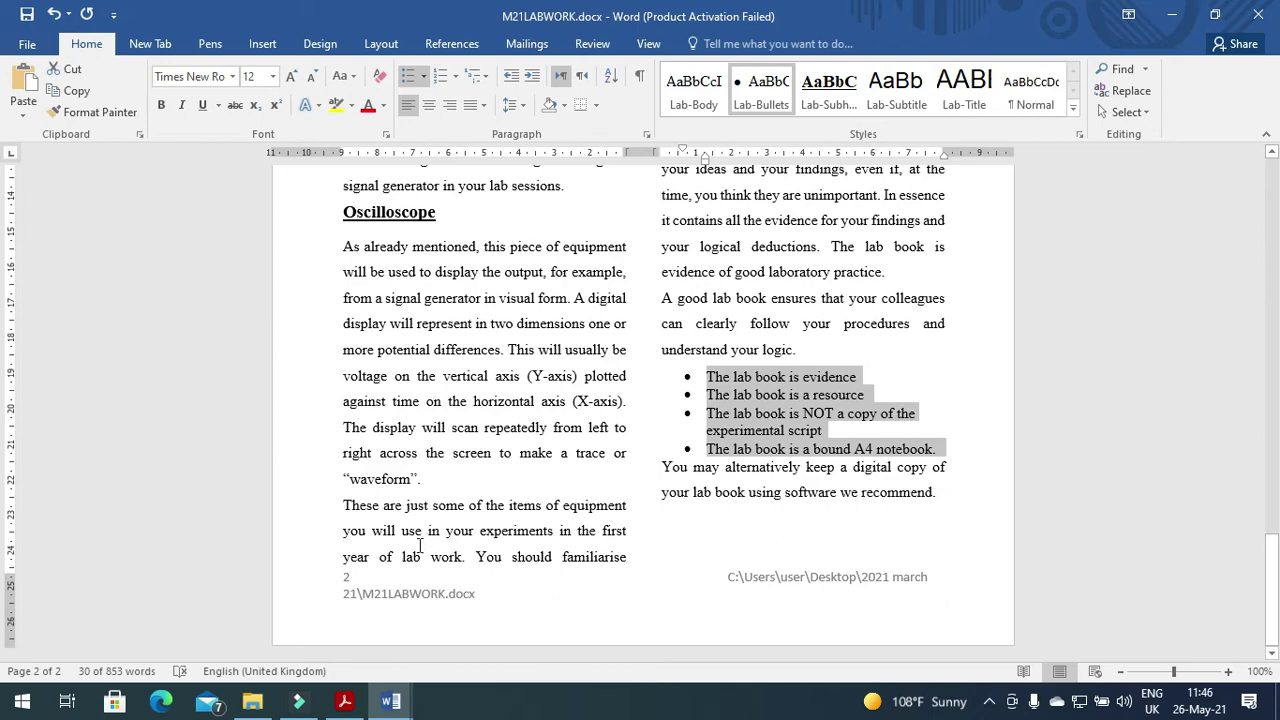
Select the whole 'These are just some of the items' paragraph and open its Paragraph settings.
left_click_drag(342, 505, 599, 562)
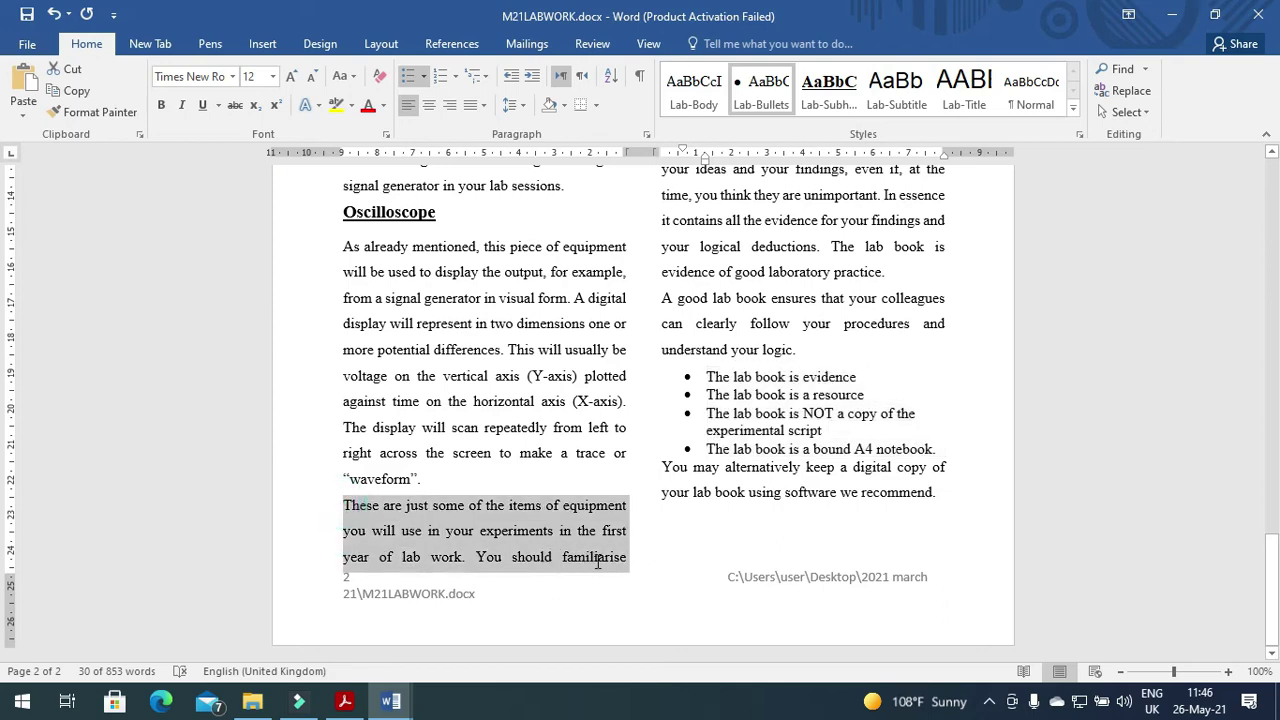
scroll(806, 505, "up", 1)
scroll(806, 505, "up", 10)
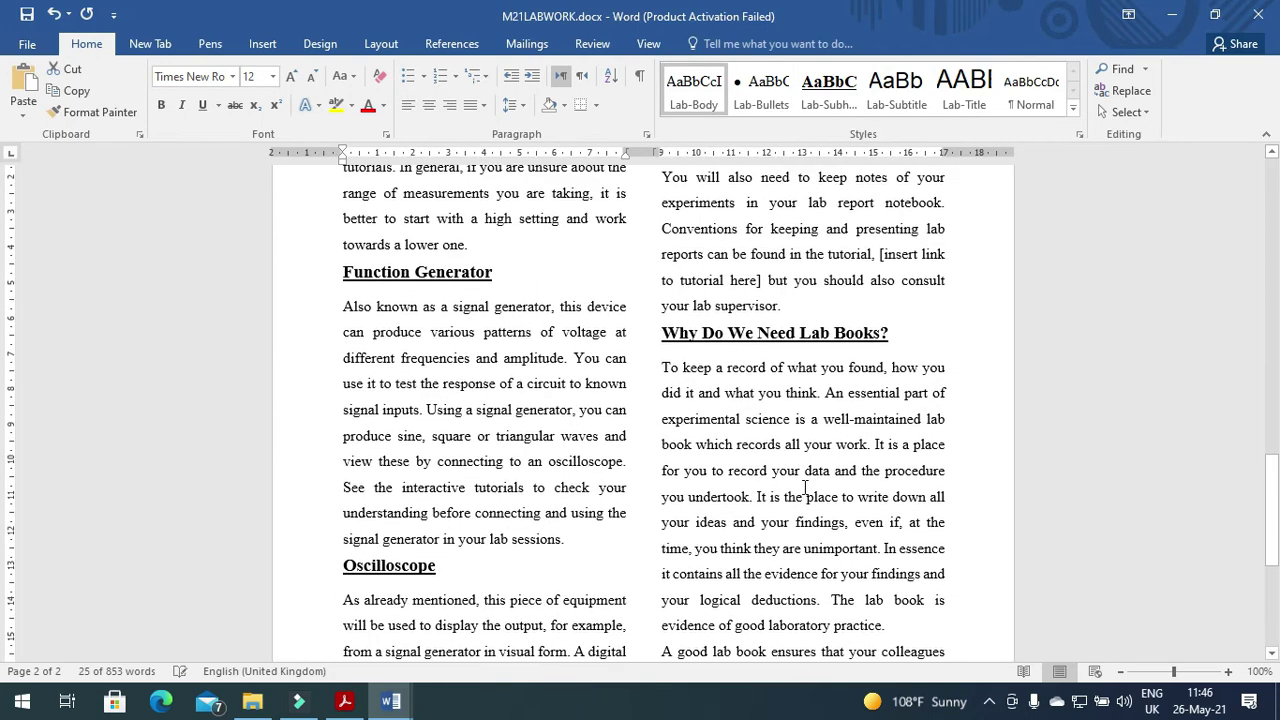
left_click_drag(661, 342, 767, 393)
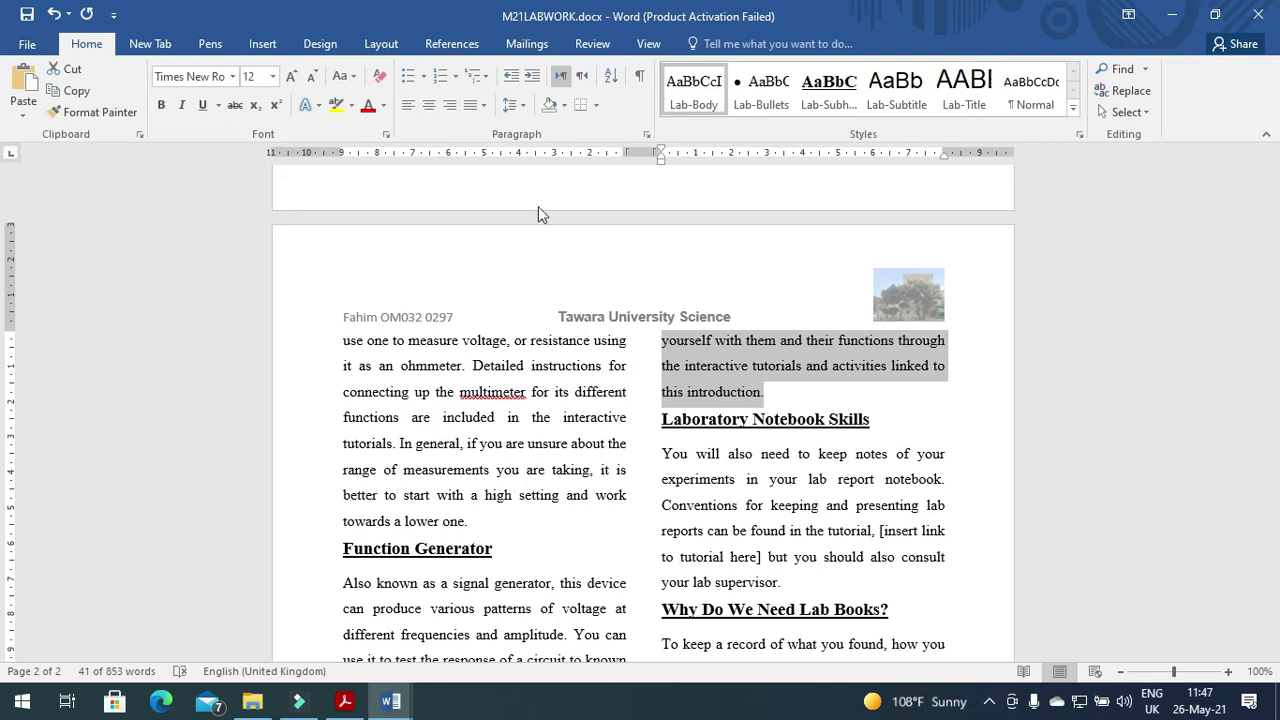
left_click(646, 134)
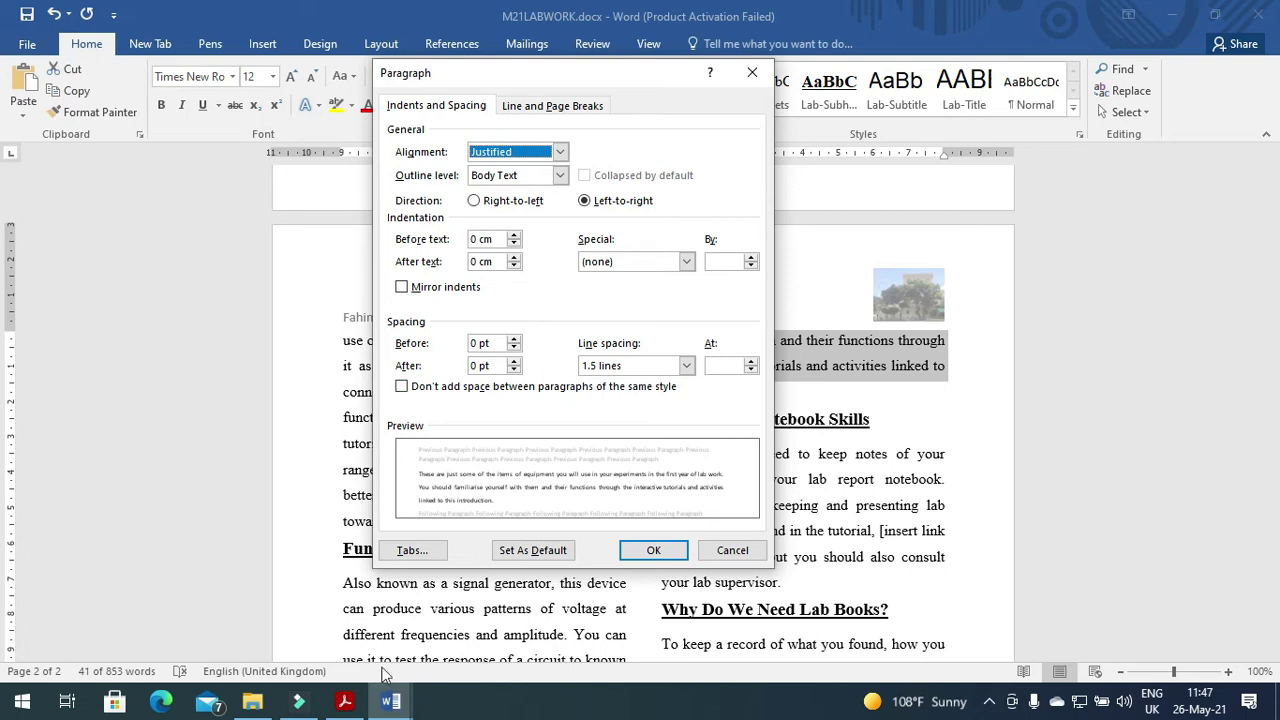
Set the paragraph's left indent to 1 cm.
left_click(344, 701)
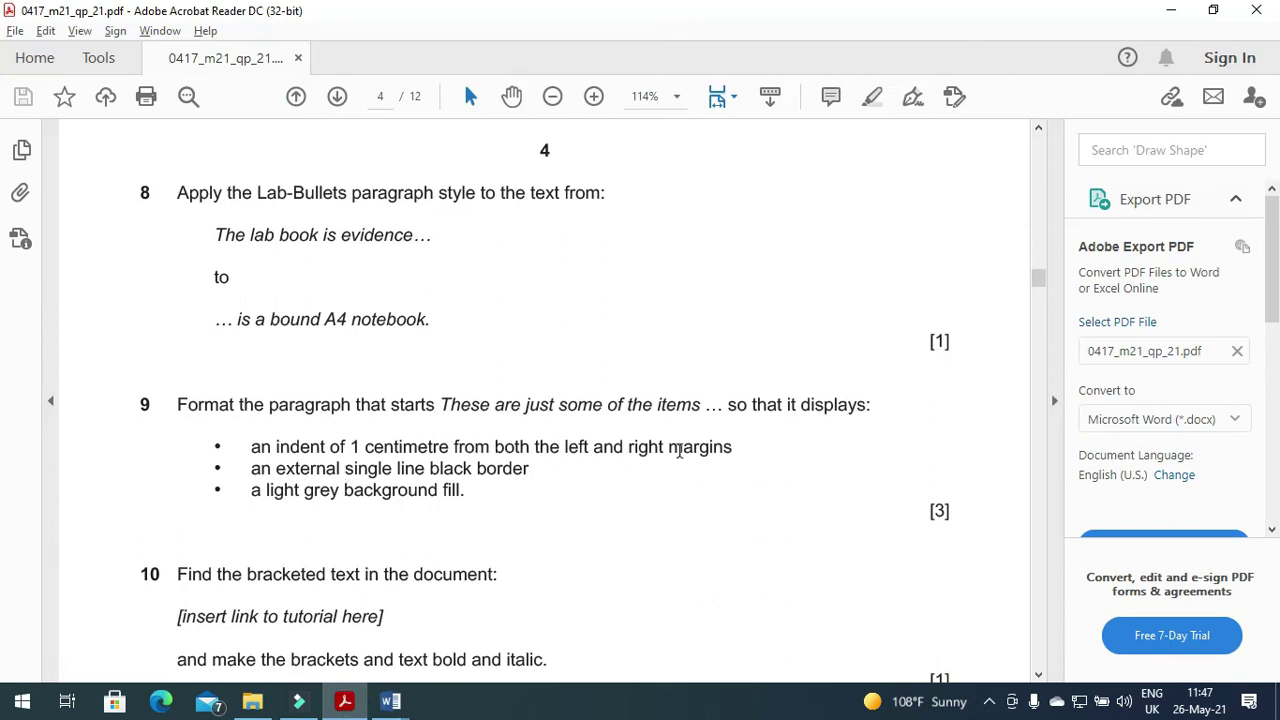
left_click(352, 704)
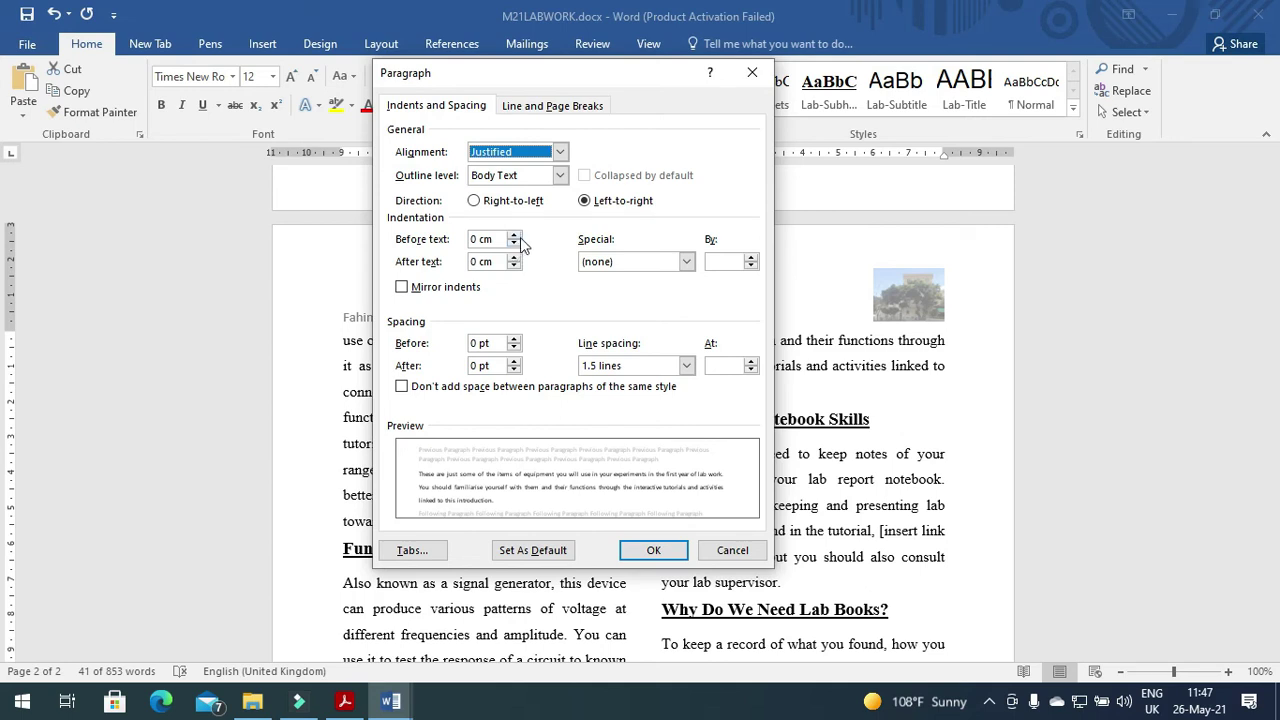
left_click(516, 235)
left_click(516, 235)
left_click(516, 235)
left_click(516, 235)
left_click(516, 235)
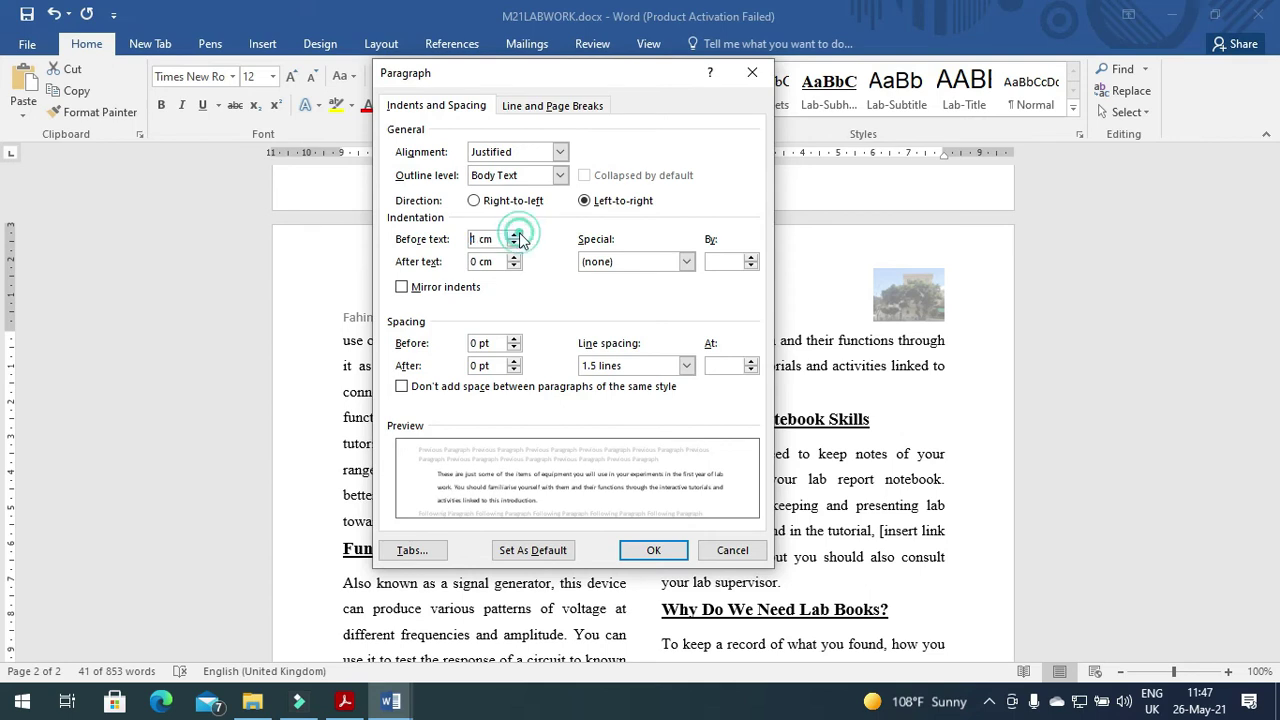
Set the right indent to 1 cm and apply both indents.
left_click(514, 257)
left_click(514, 257)
left_click(514, 257)
left_click(515, 258)
left_click(515, 258)
left_click(515, 258)
left_click(515, 258)
left_click(515, 258)
left_click(515, 258)
left_click(515, 258)
left_click(515, 258)
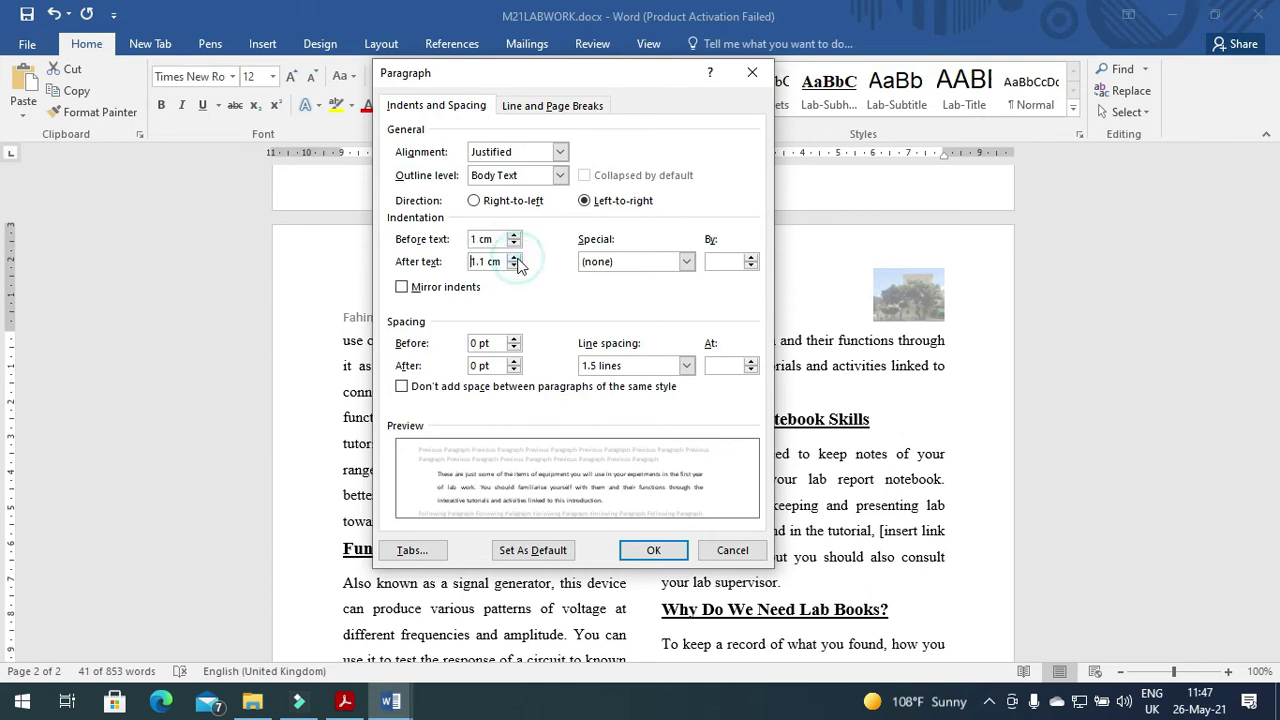
left_click(515, 265)
left_click(645, 555)
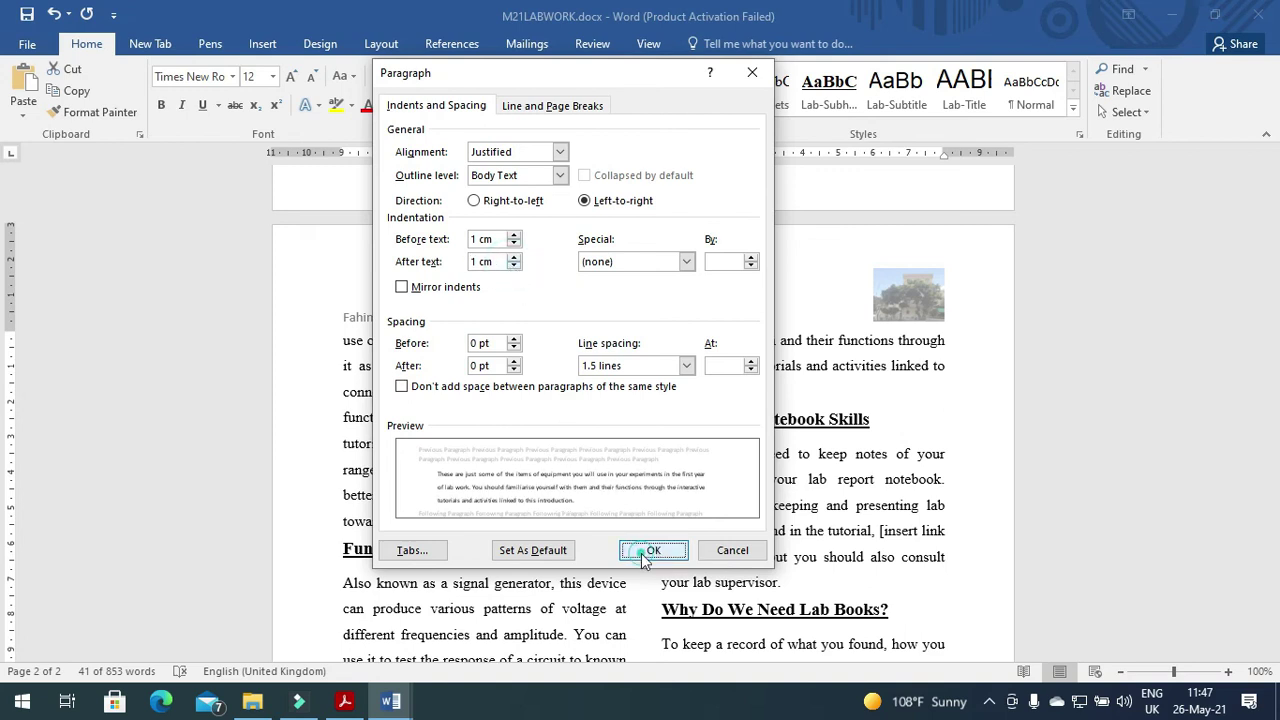
key("alt+Tab")
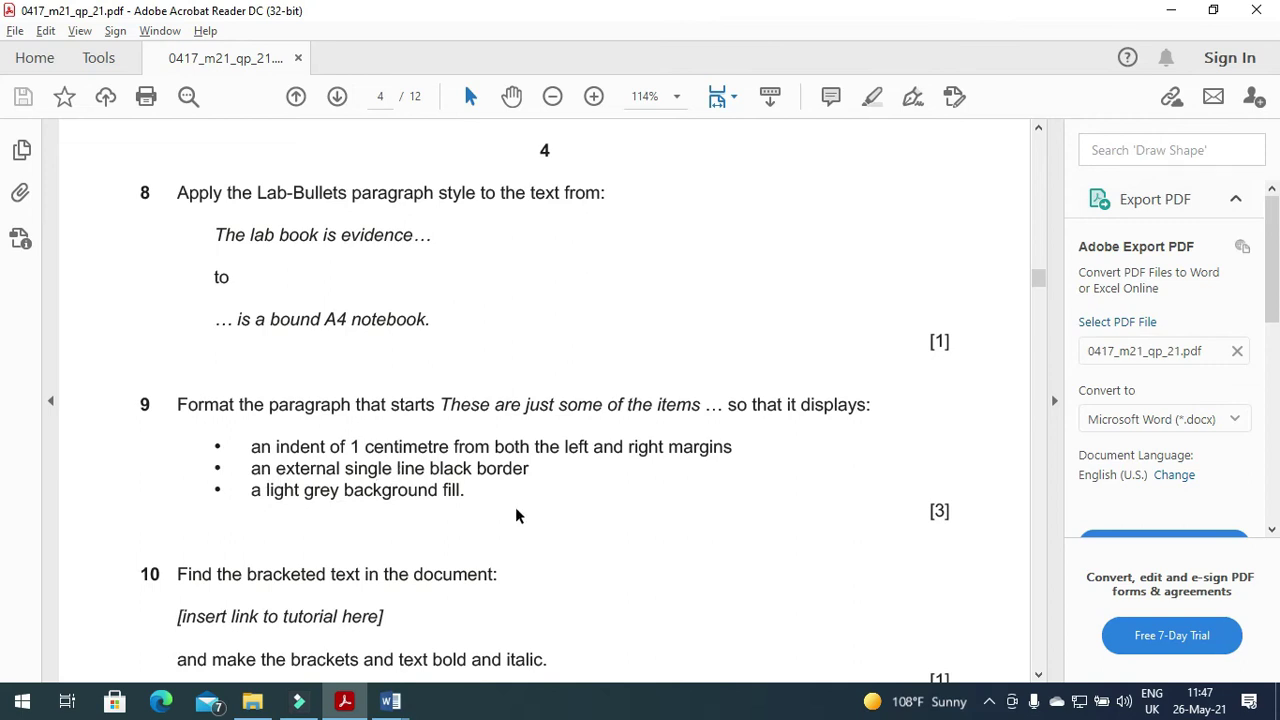
Give the 'These are just some of the items' paragraph a box border applied to the whole paragraph.
key("alt+Tab")
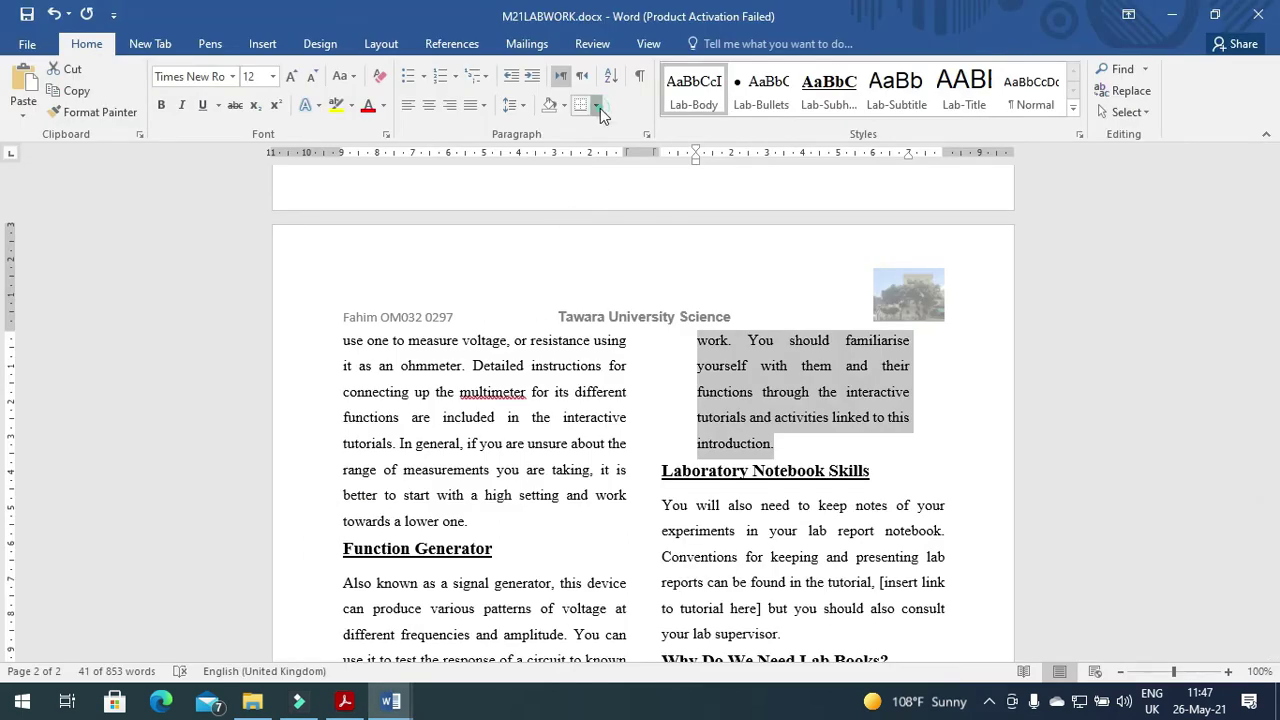
left_click(598, 106)
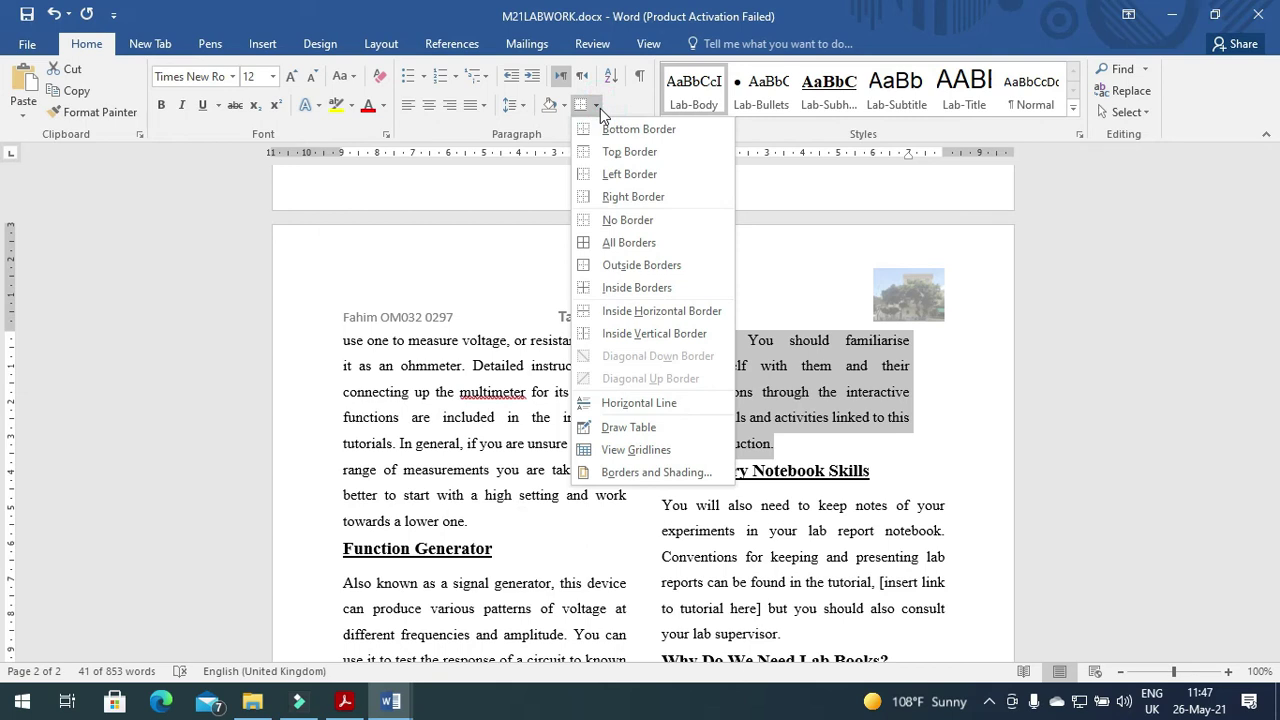
left_click(637, 473)
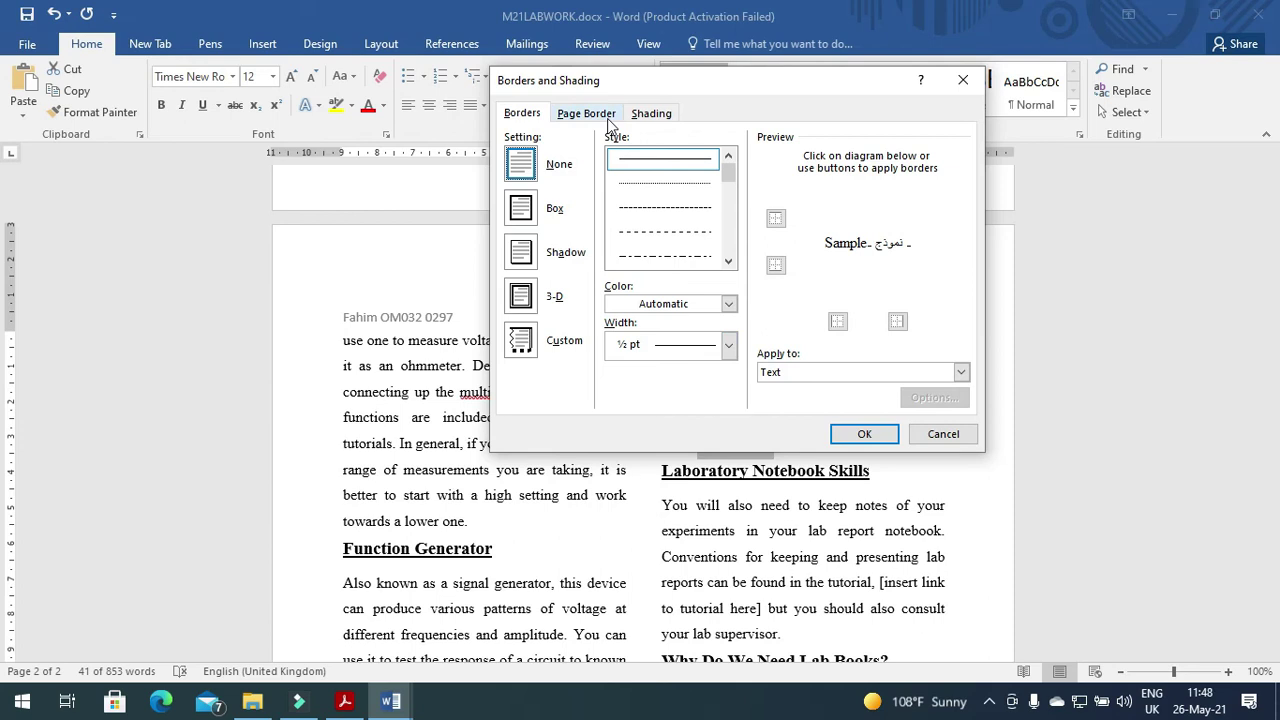
left_click(522, 208)
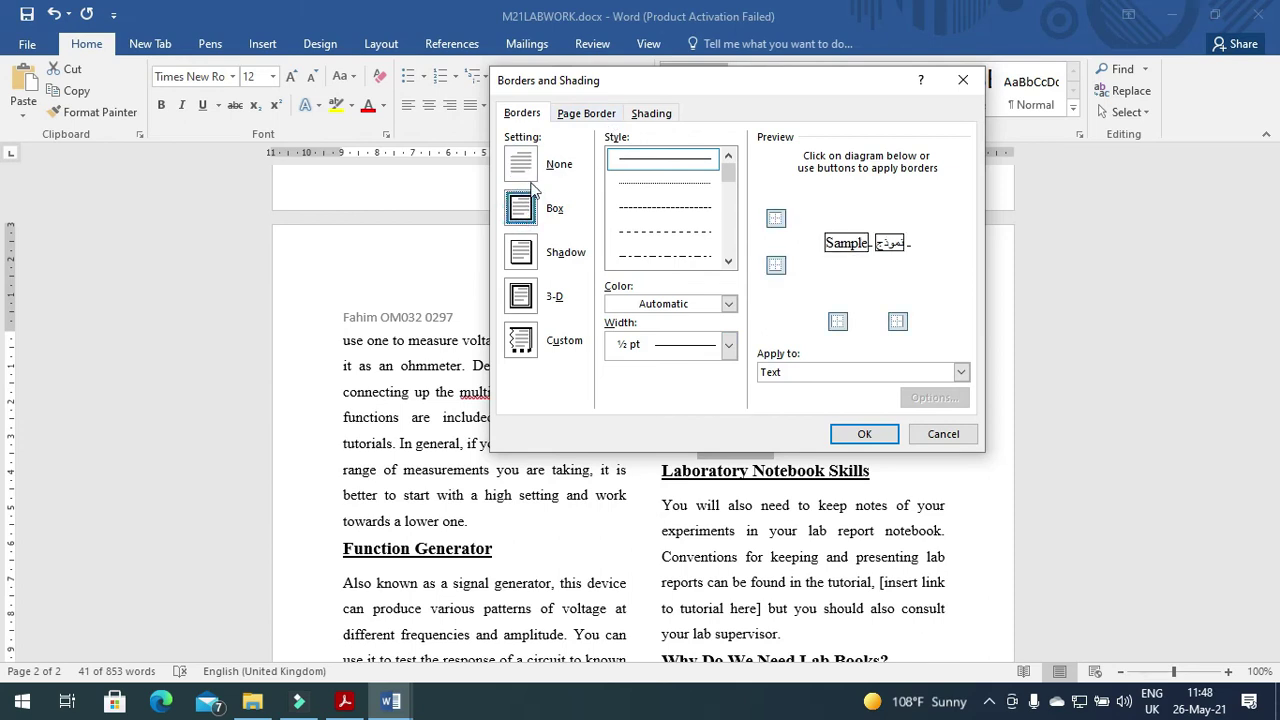
left_click(805, 375)
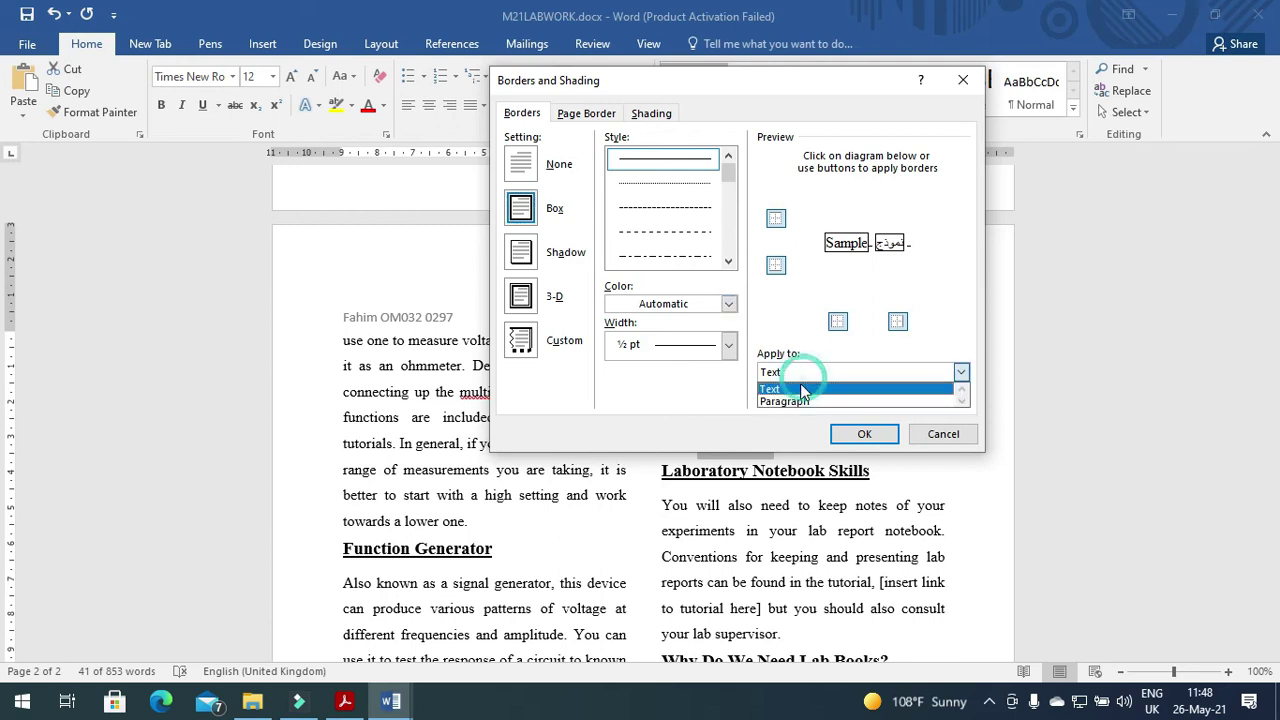
left_click(805, 372)
left_click(805, 372)
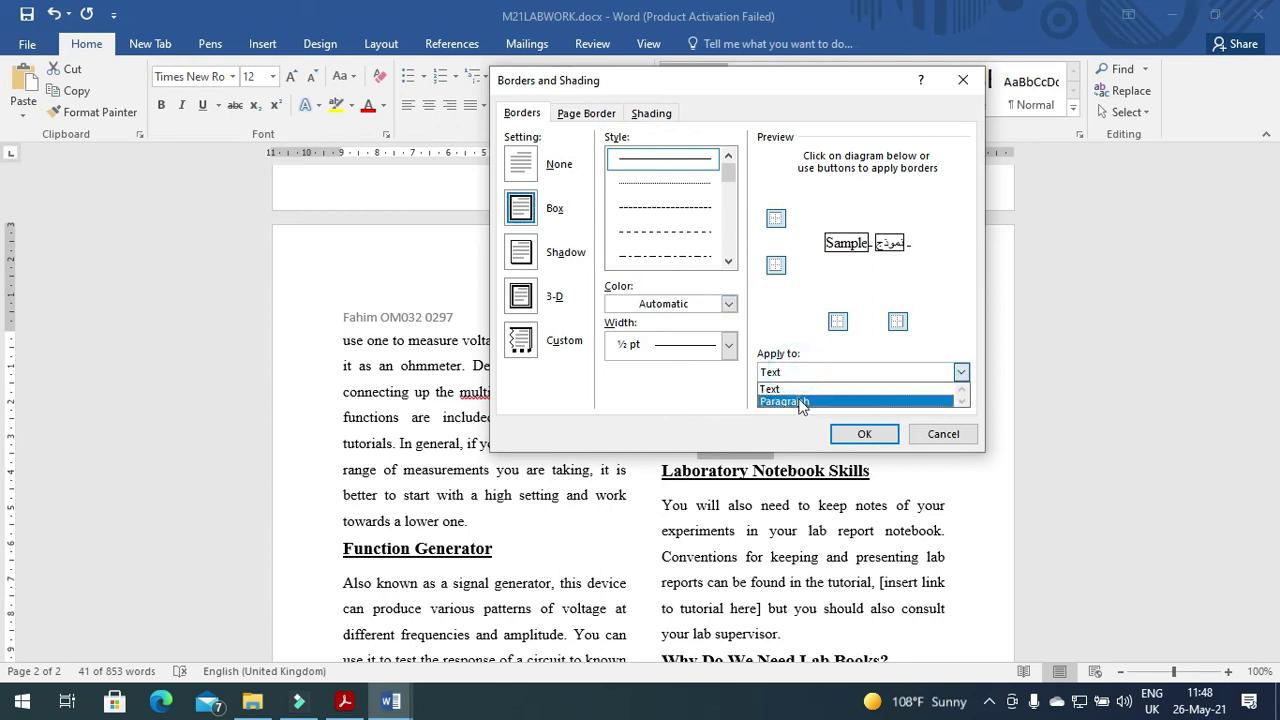
left_click(800, 401)
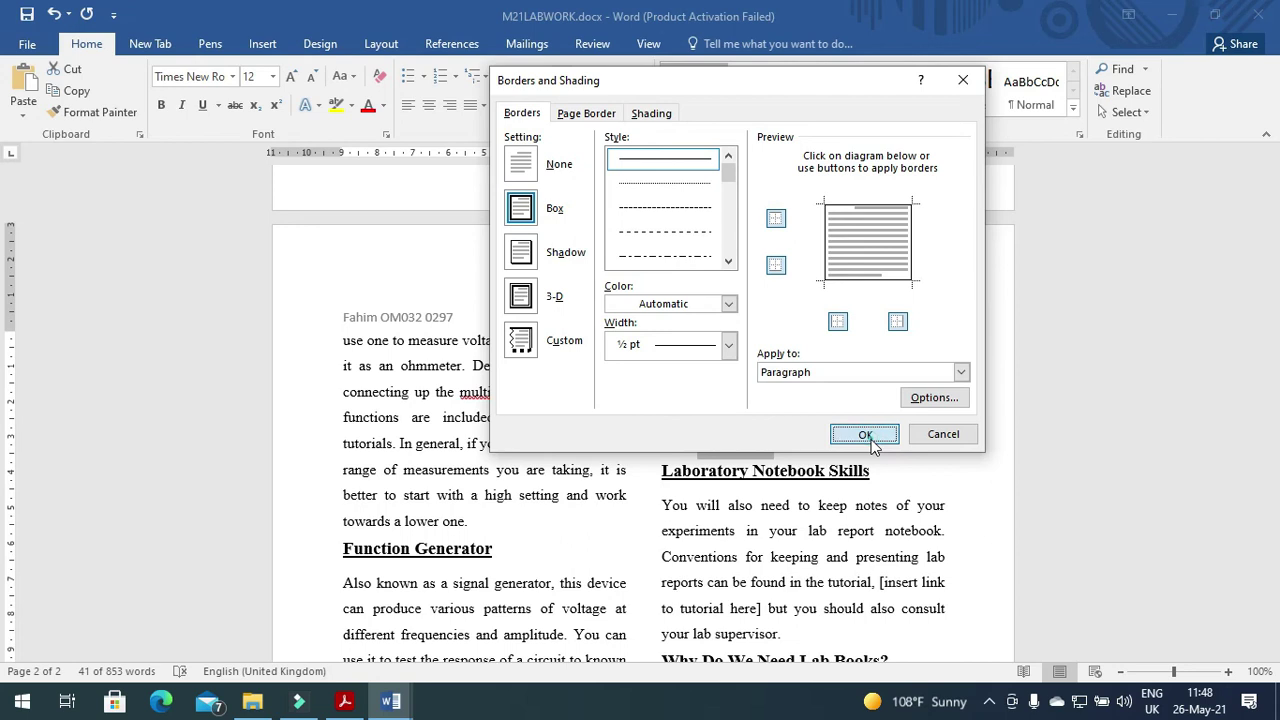
left_click(862, 434)
left_click(380, 710)
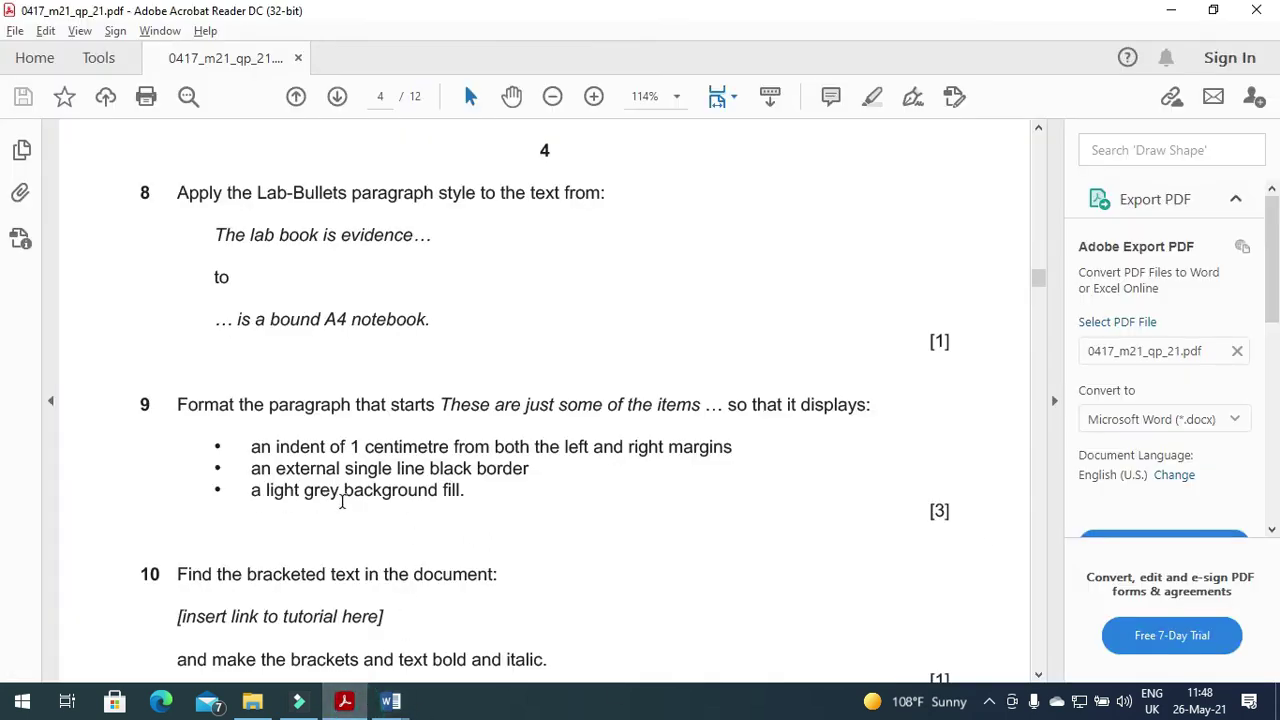
Look over the available shading colours for the bordered equipment paragraph.
left_click(390, 701)
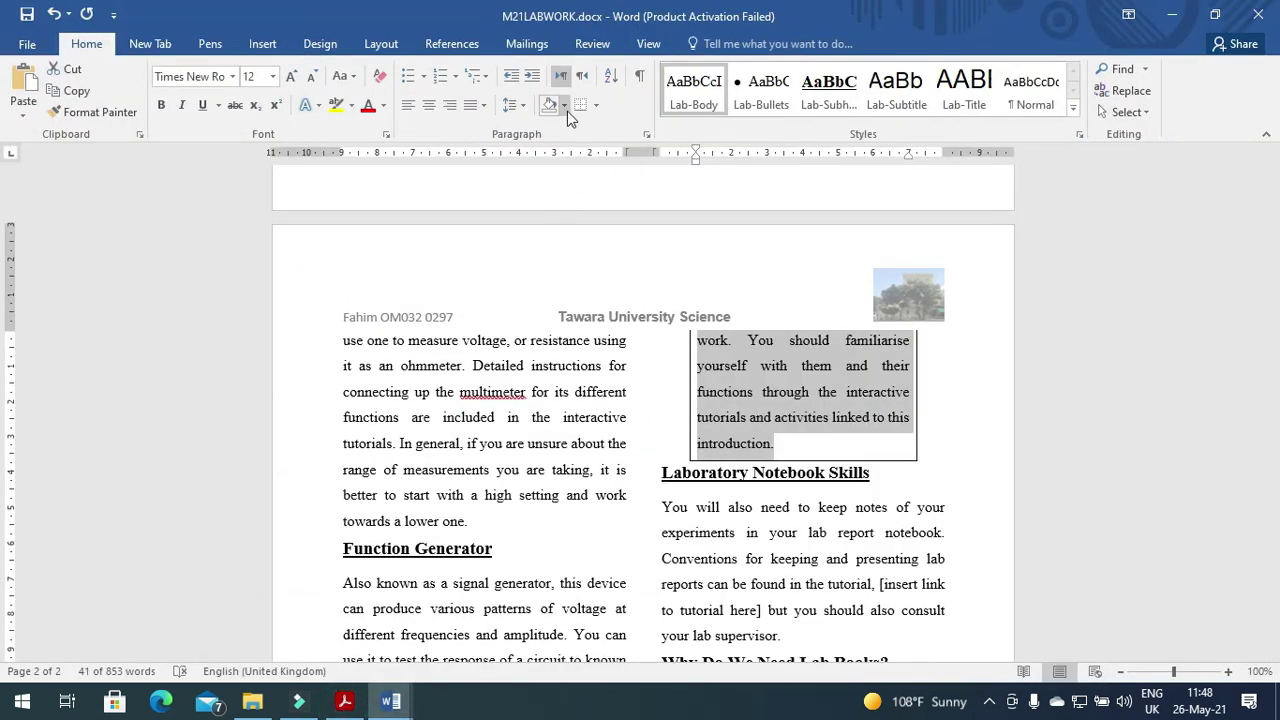
left_click(567, 111)
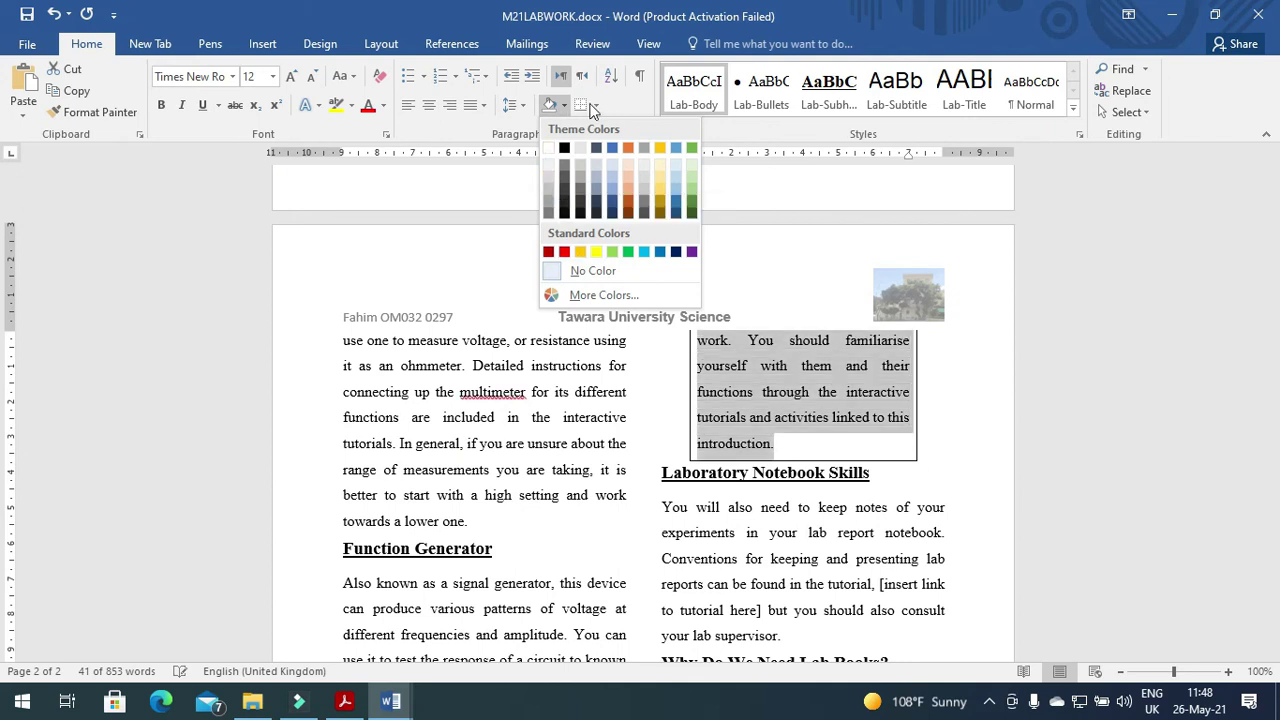
right_click(810, 389)
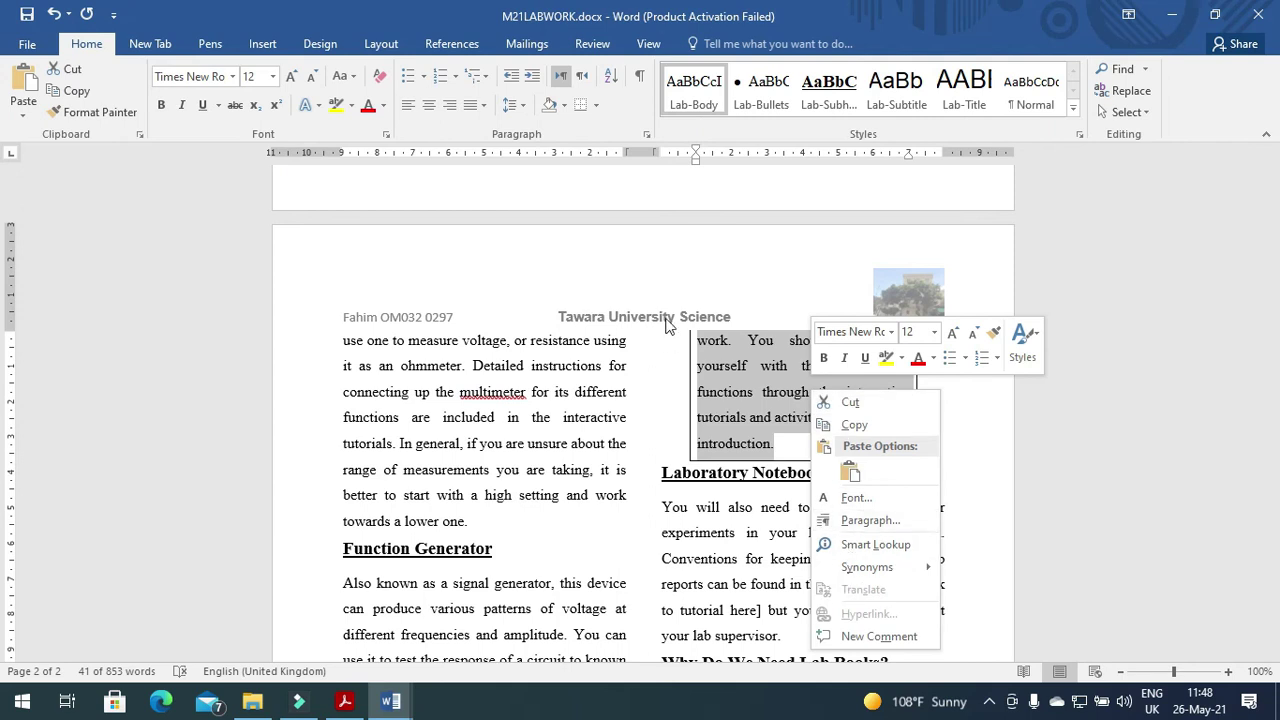
left_click(564, 109)
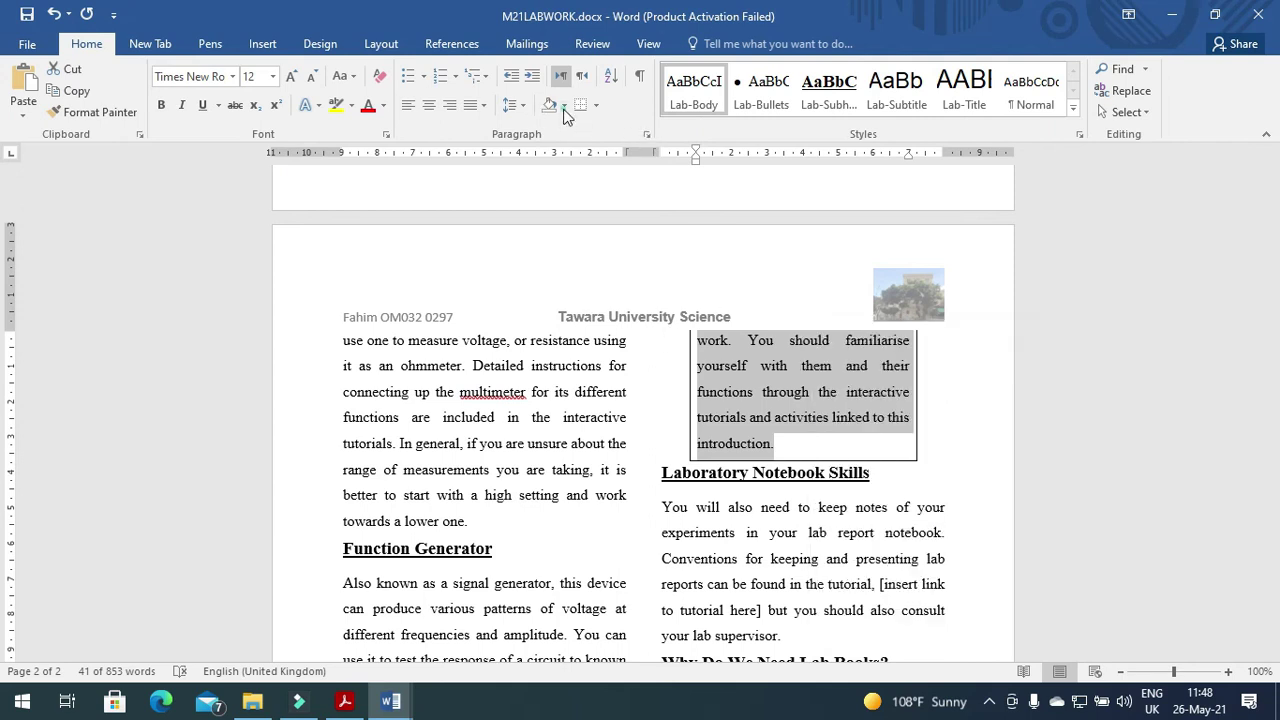
left_click(565, 112)
Apply a light grey fill to the whole paragraph via Borders and Shading.
left_click(597, 108)
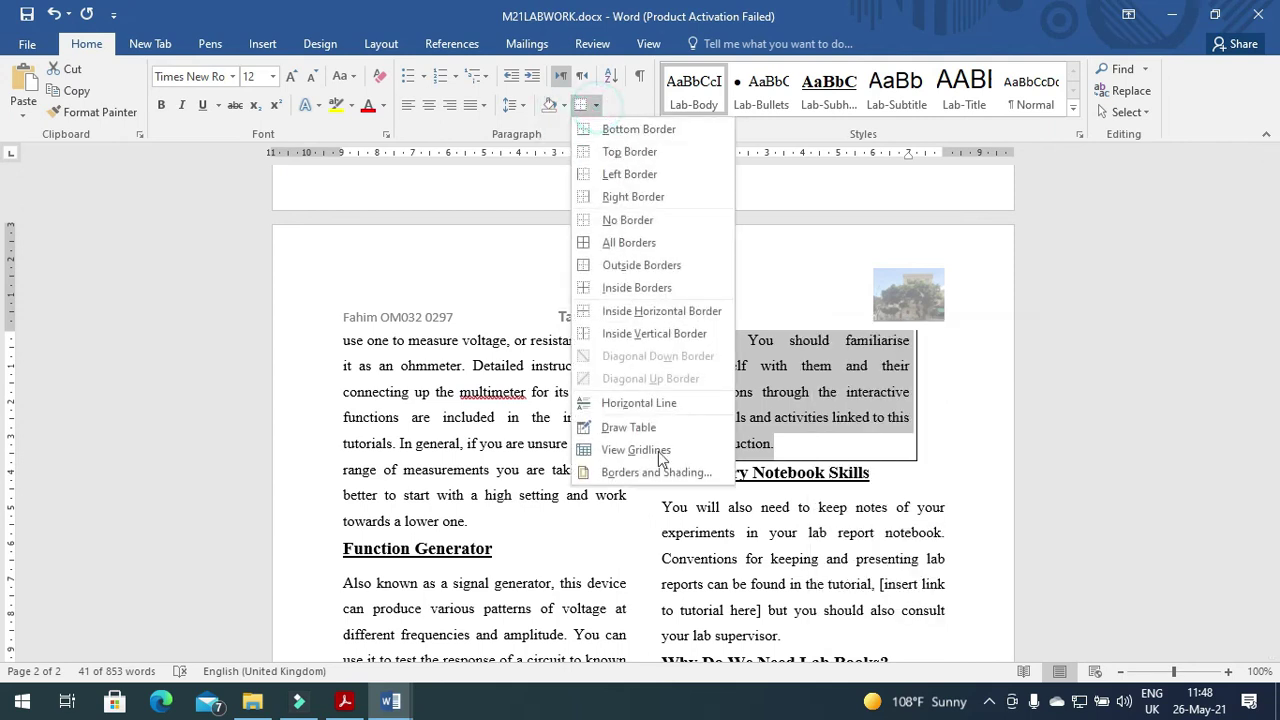
left_click(660, 470)
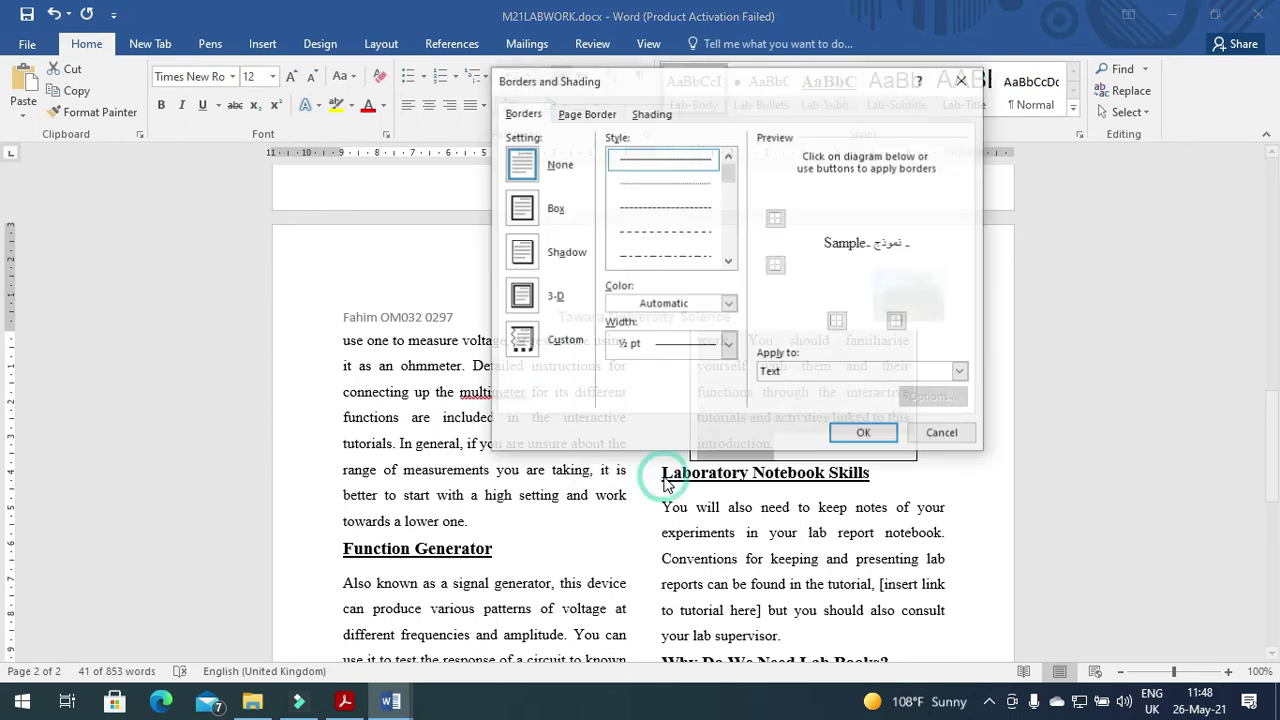
left_click(653, 116)
left_click(616, 158)
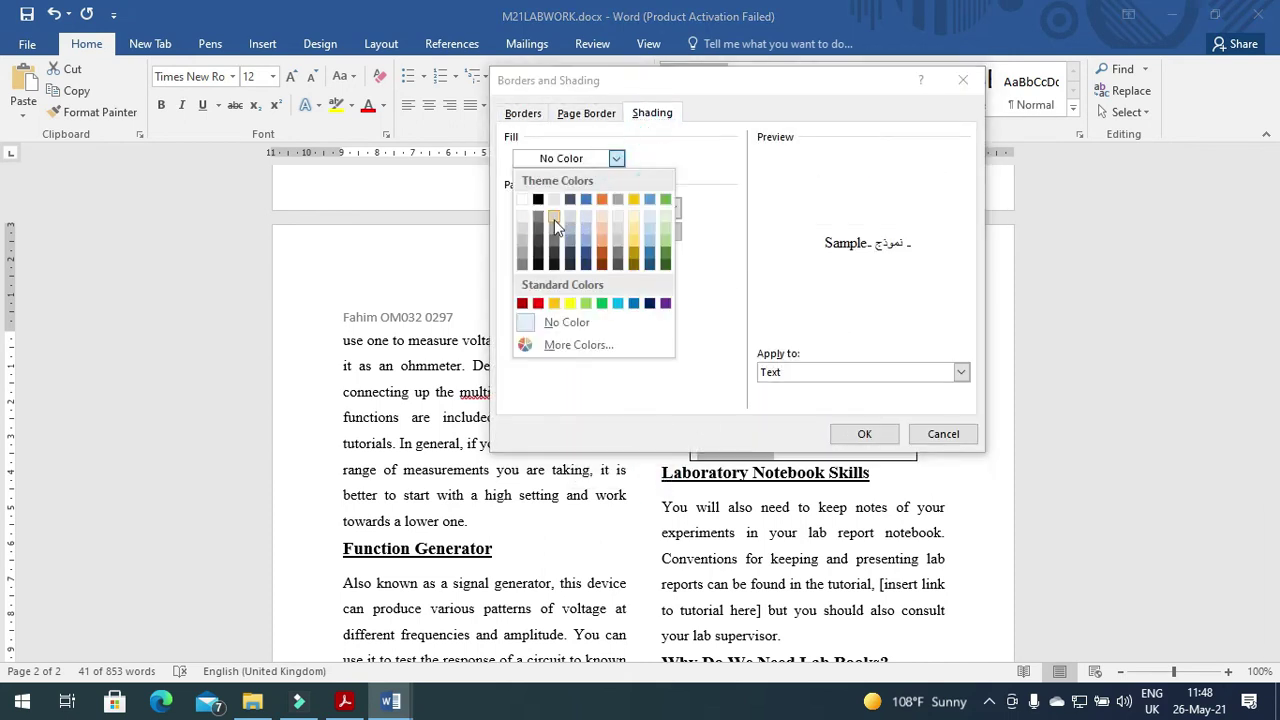
left_click(523, 242)
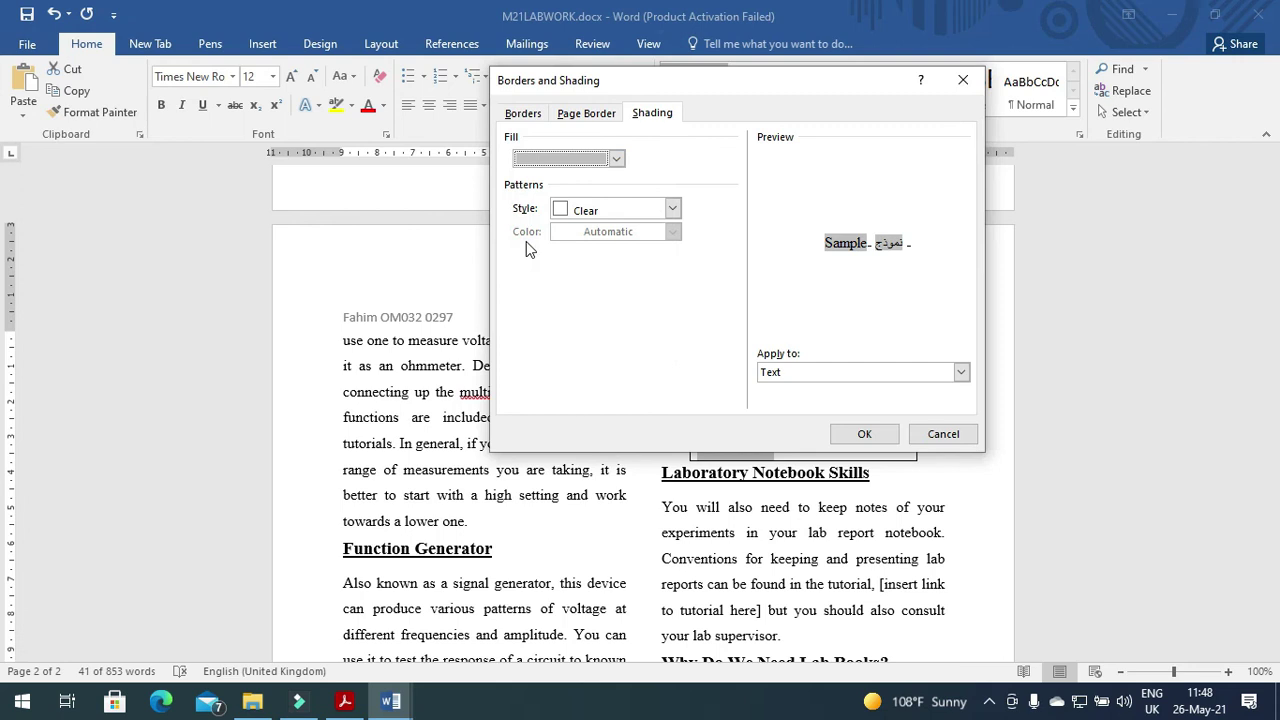
left_click(768, 372)
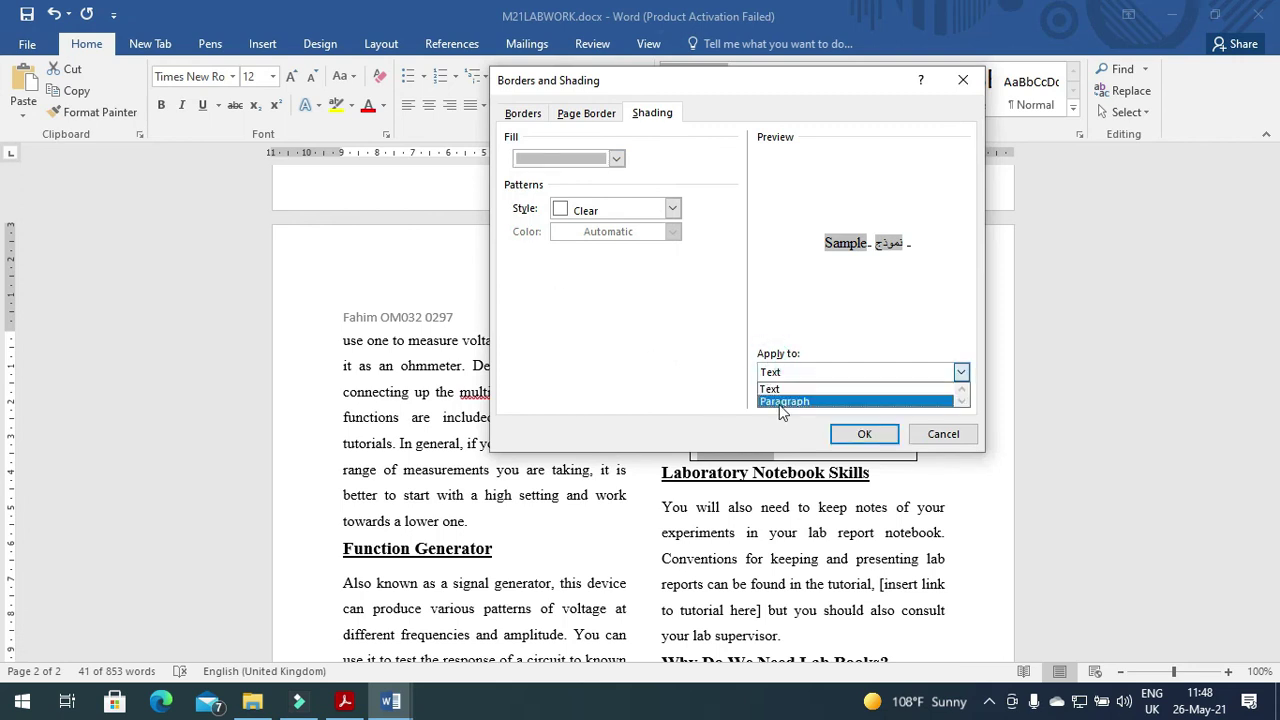
left_click(781, 403)
left_click(863, 433)
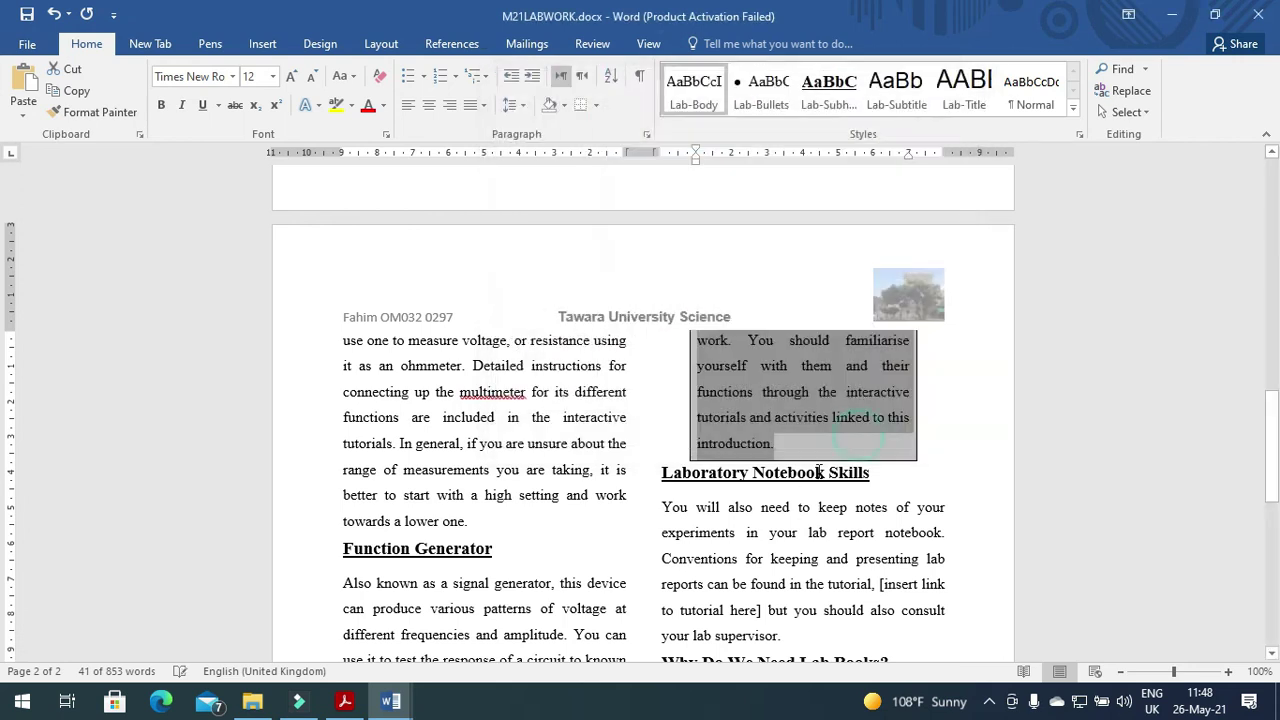
left_click(344, 701)
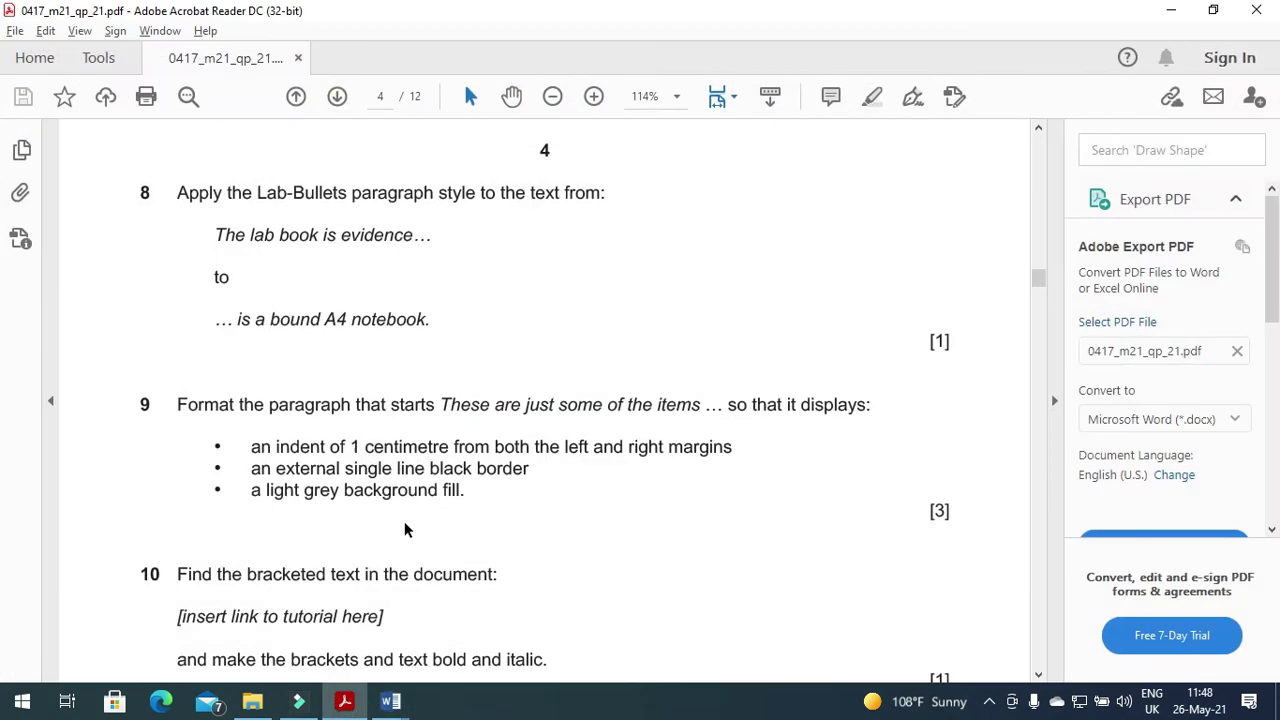
Format the text '[insert link to tutorial here]' as bold and italic.
scroll(404, 529, "down", 3)
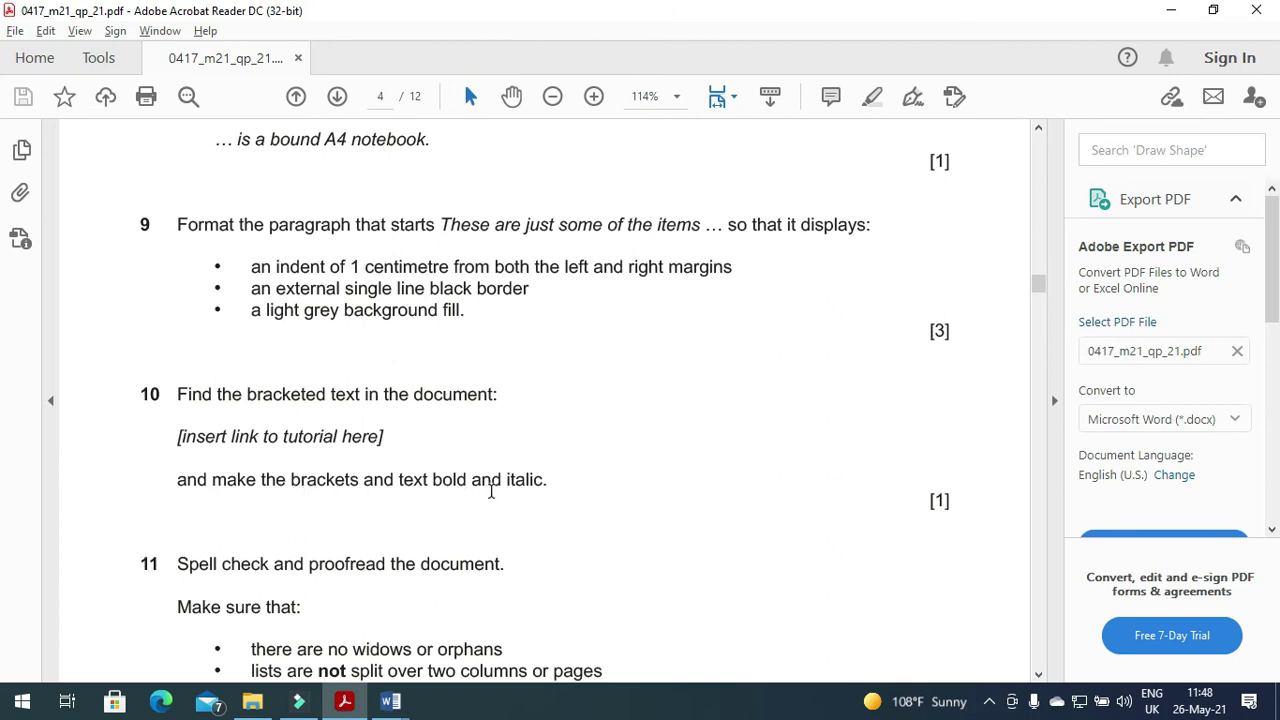
left_click(390, 701)
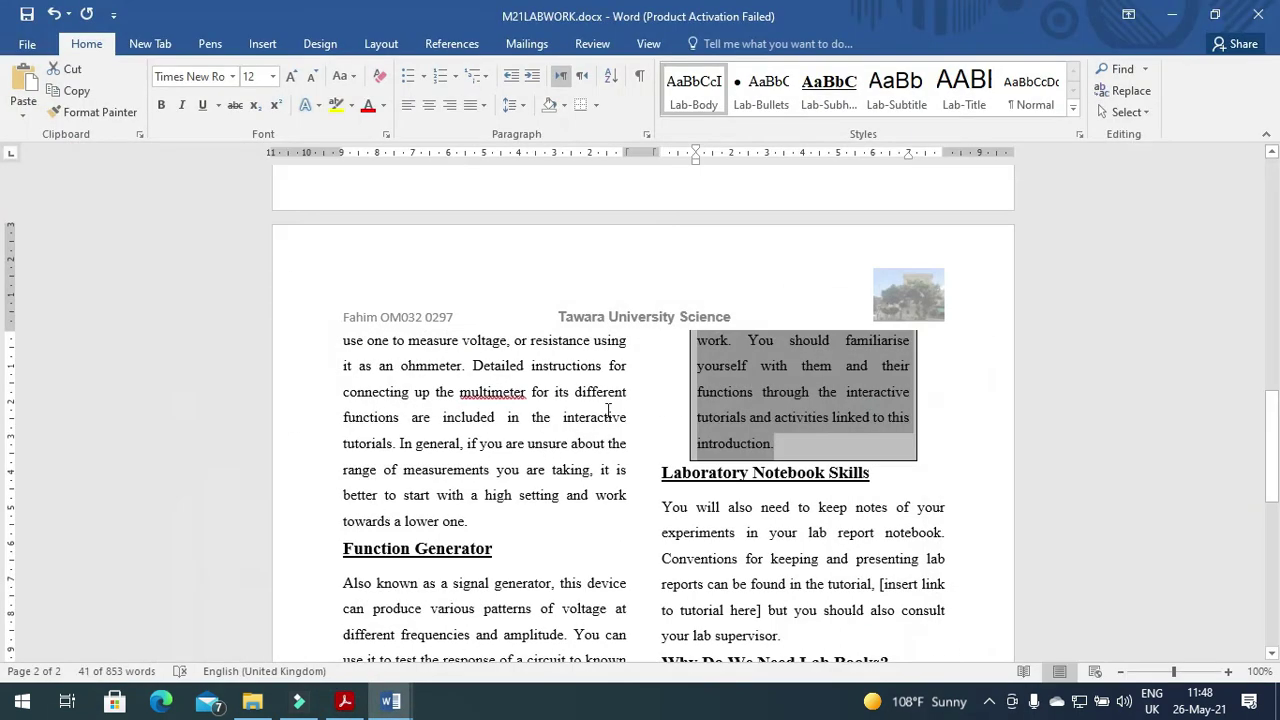
scroll(607, 410, "down", 3)
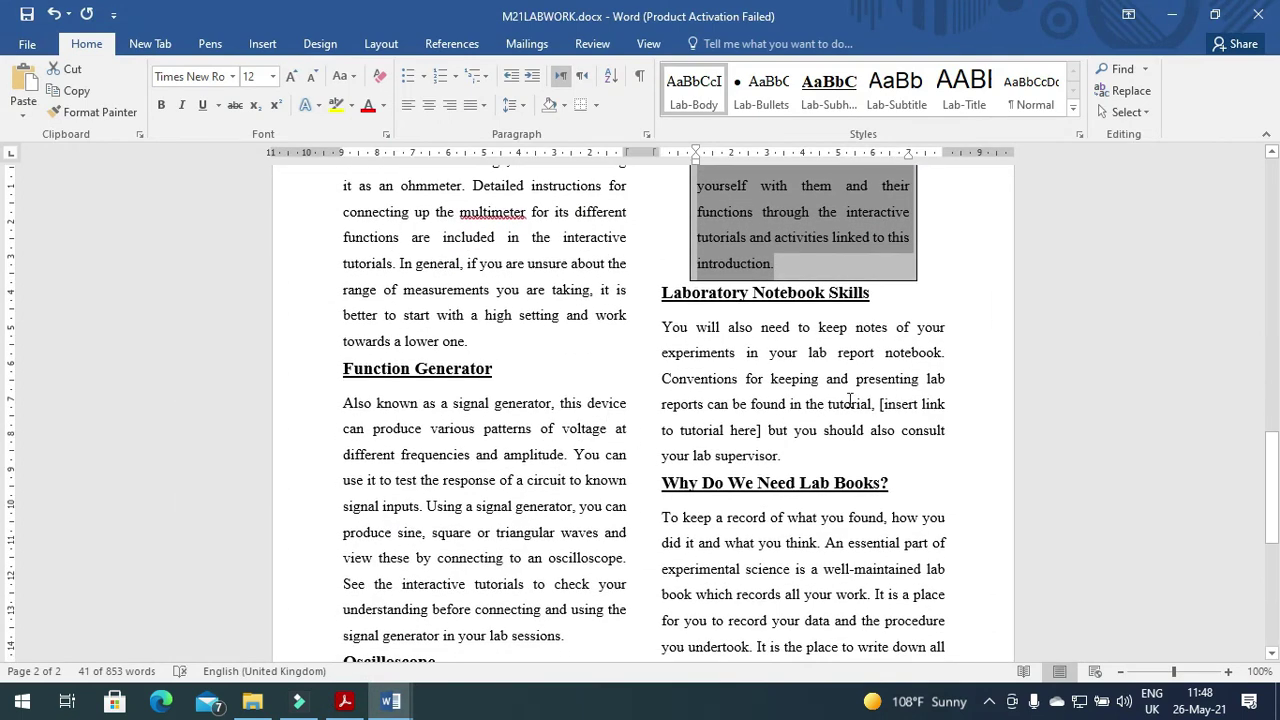
left_click_drag(879, 404, 947, 405)
left_click_drag(661, 440, 766, 428)
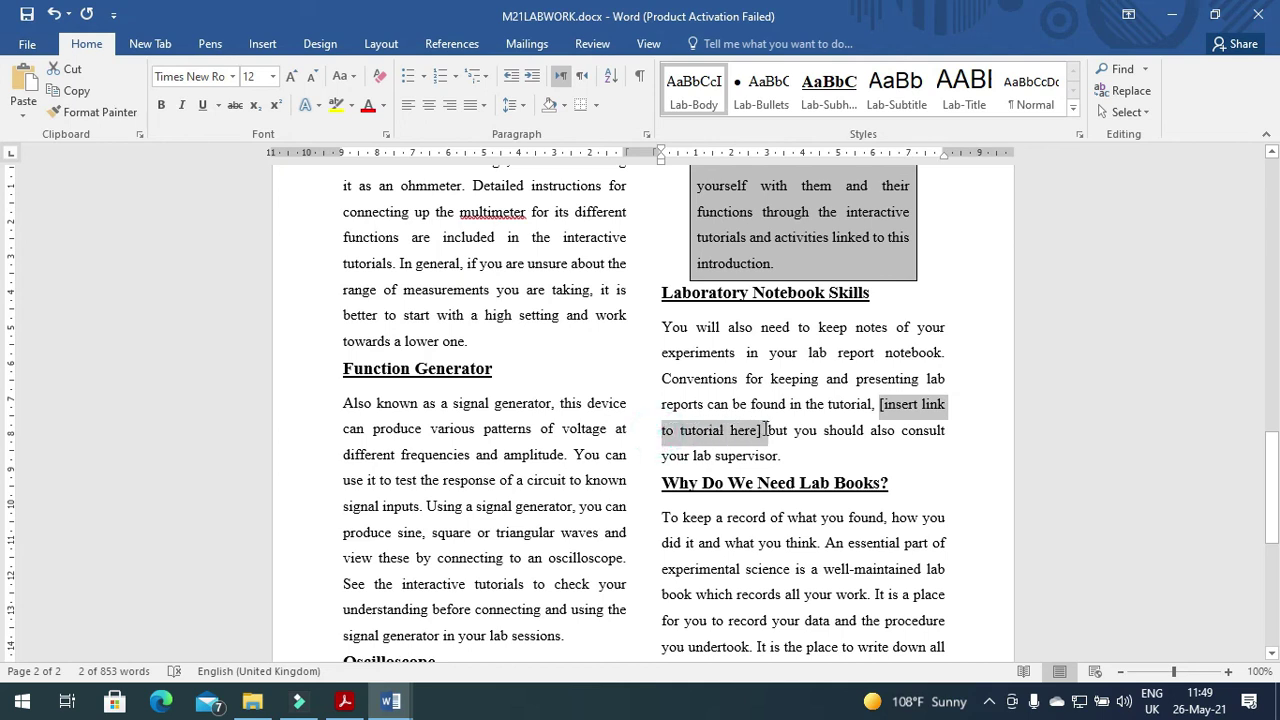
left_click(158, 107)
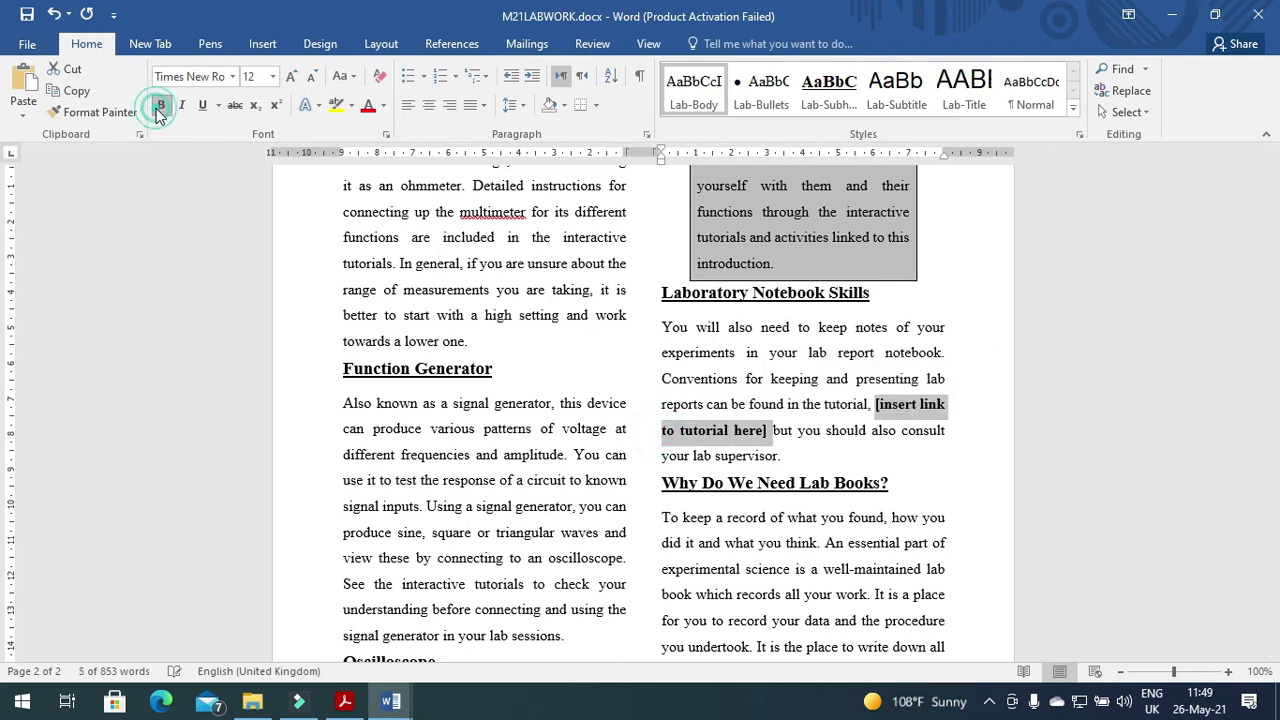
left_click(180, 106)
left_click(313, 403)
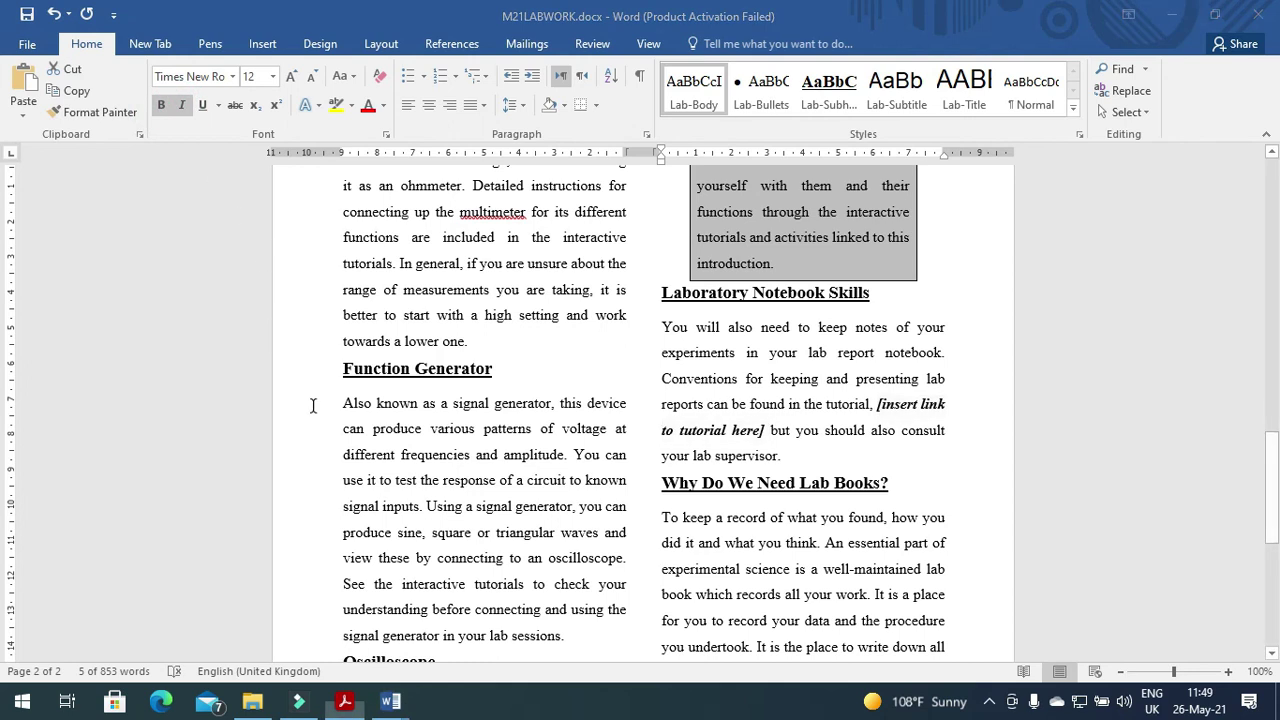
key("alt+Tab")
scroll(359, 528, "down", 5)
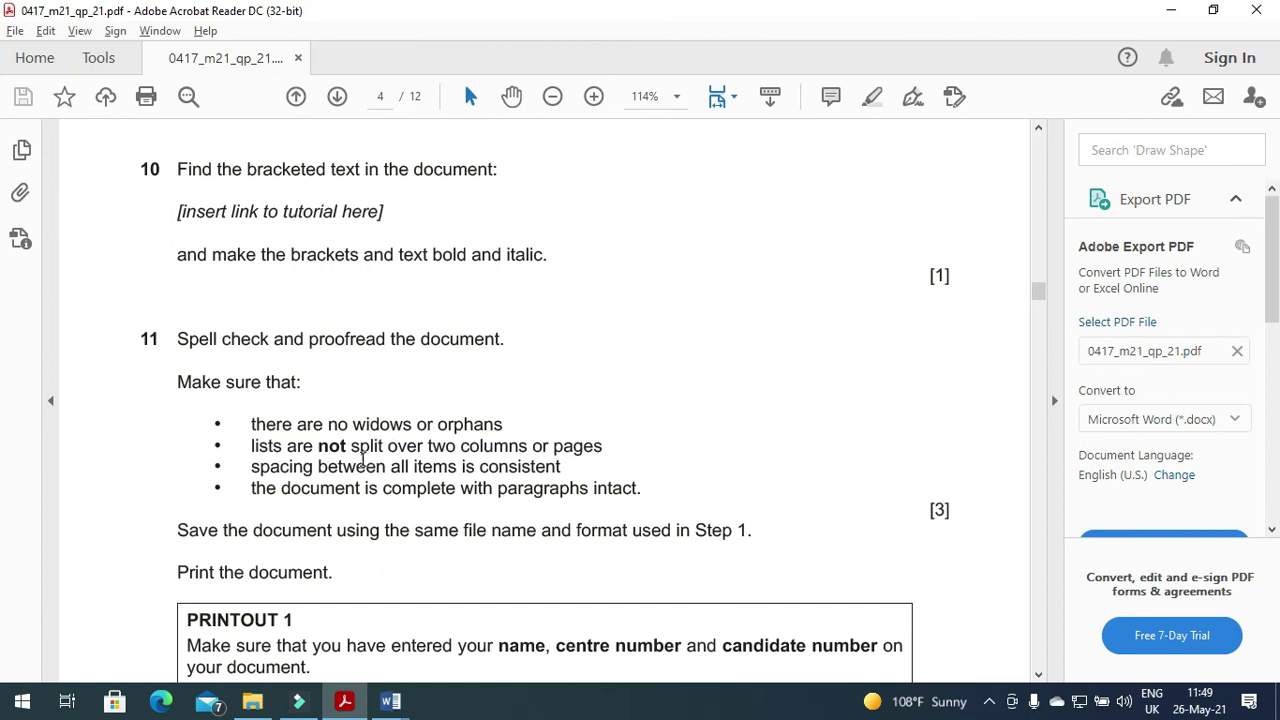
Check the M21LABWORK document against question 11's proofreading, saving and printing checklist.
scroll(358, 507, "down", 1)
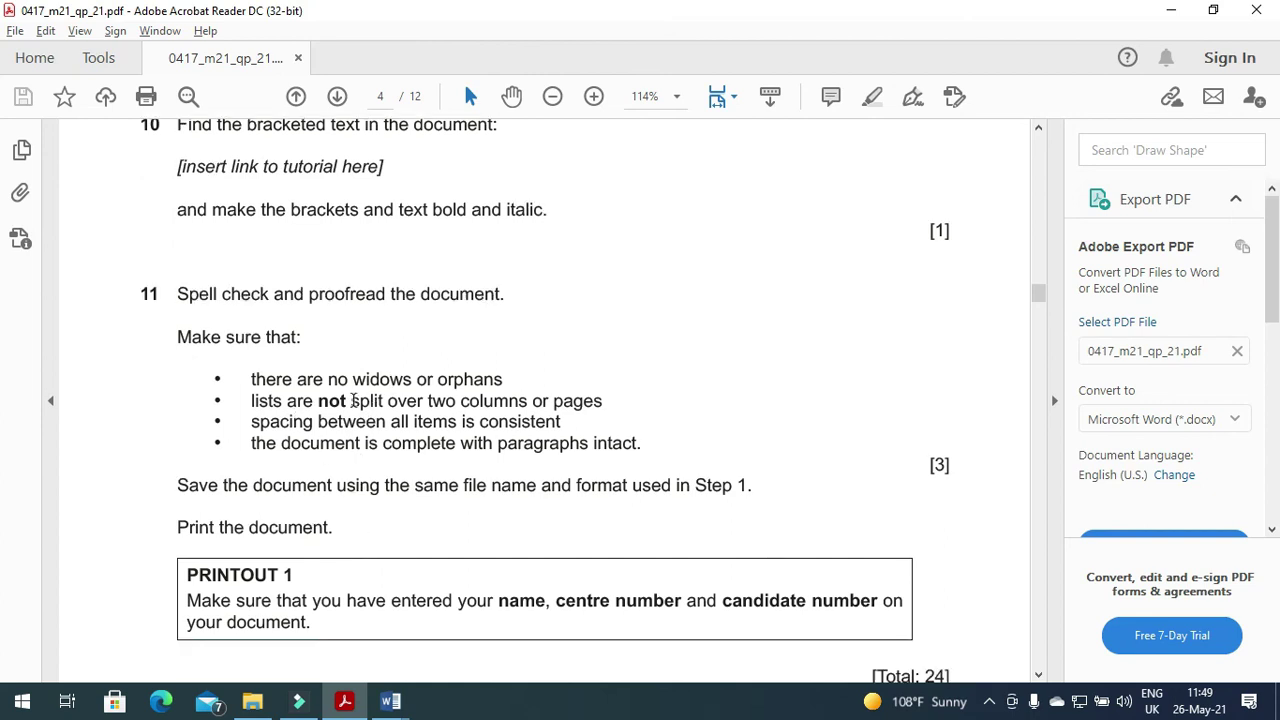
key("alt+Tab")
scroll(537, 473, "down", 4)
scroll(537, 473, "down", 4)
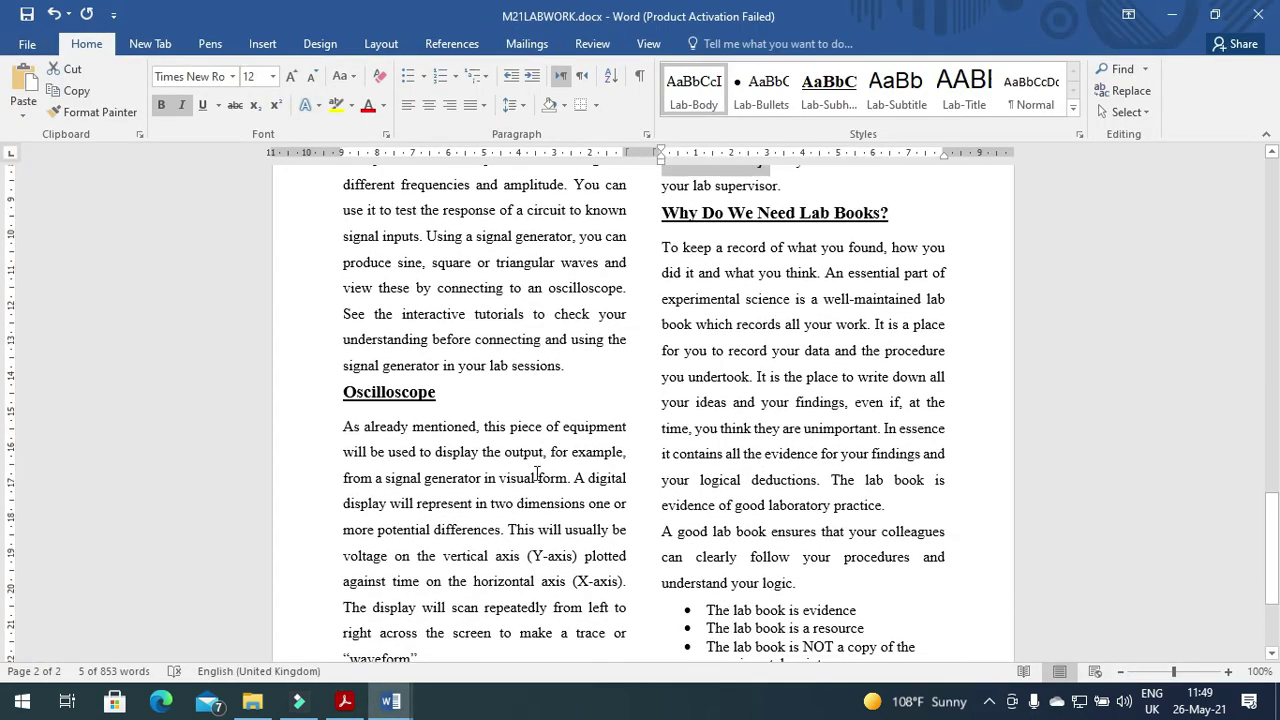
scroll(537, 473, "up", 3)
key("alt+Tab")
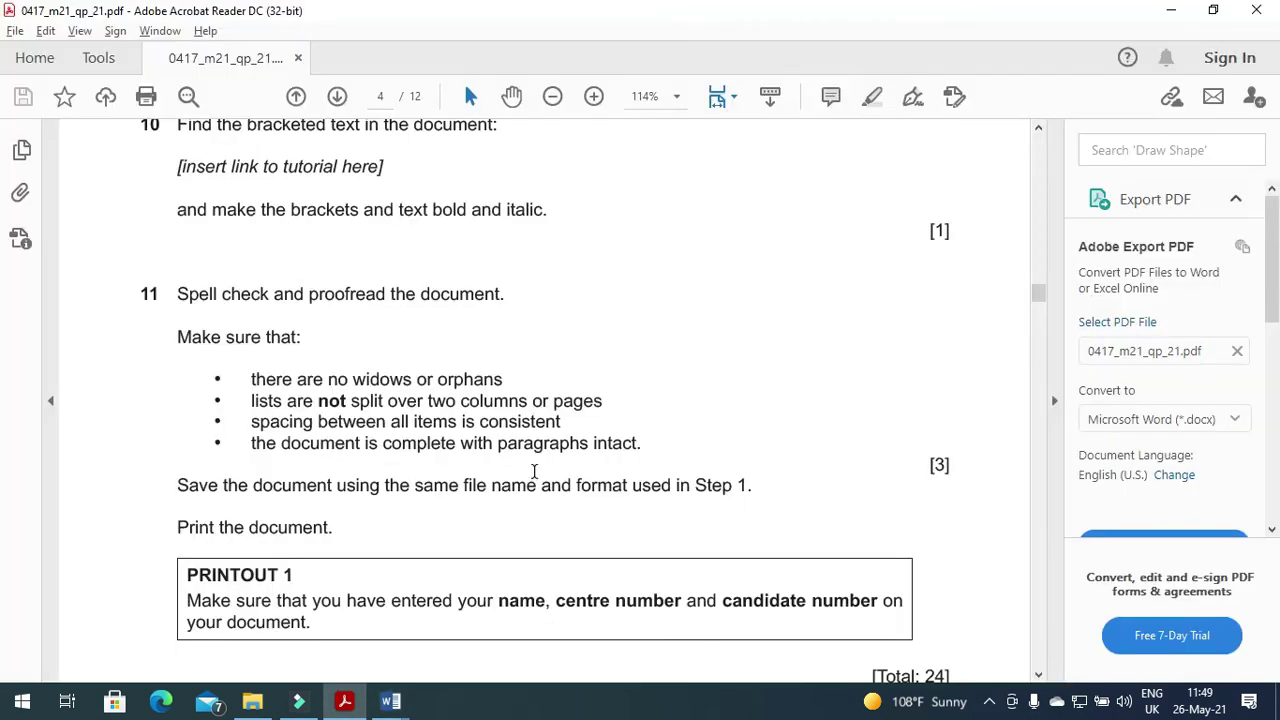
key("alt+Tab")
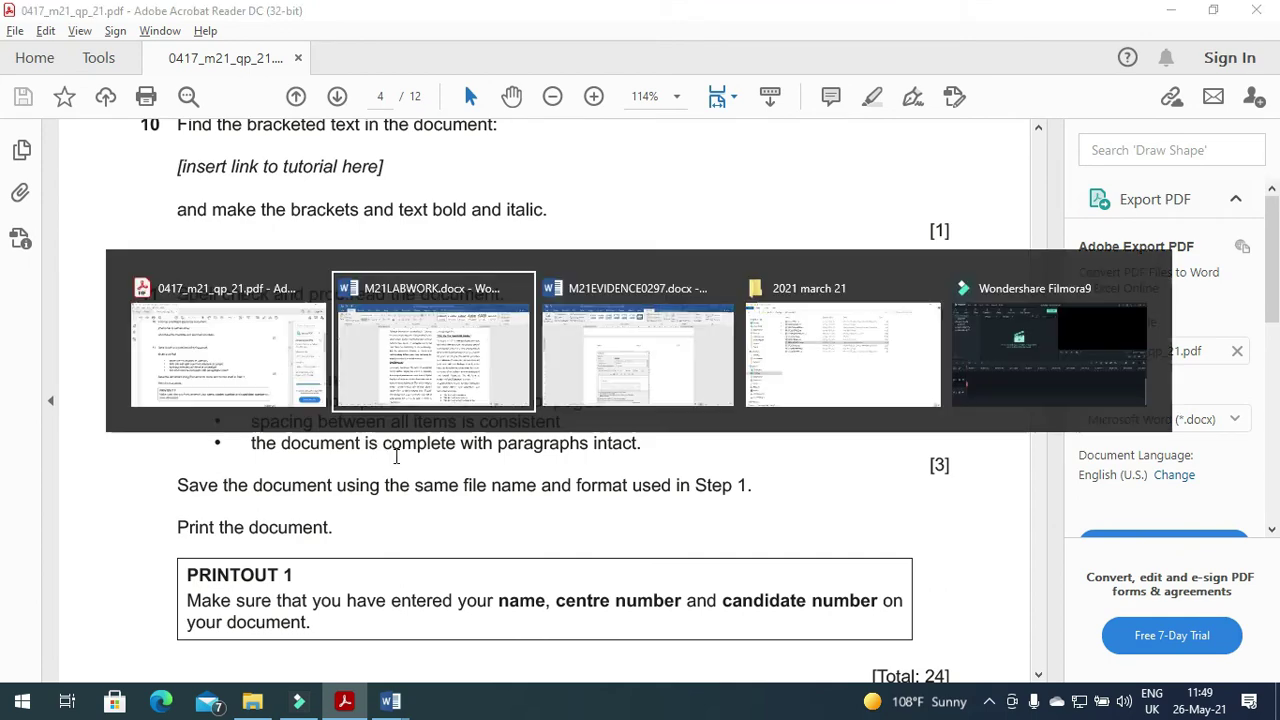
scroll(488, 468, "up", 6)
scroll(488, 468, "down", 15)
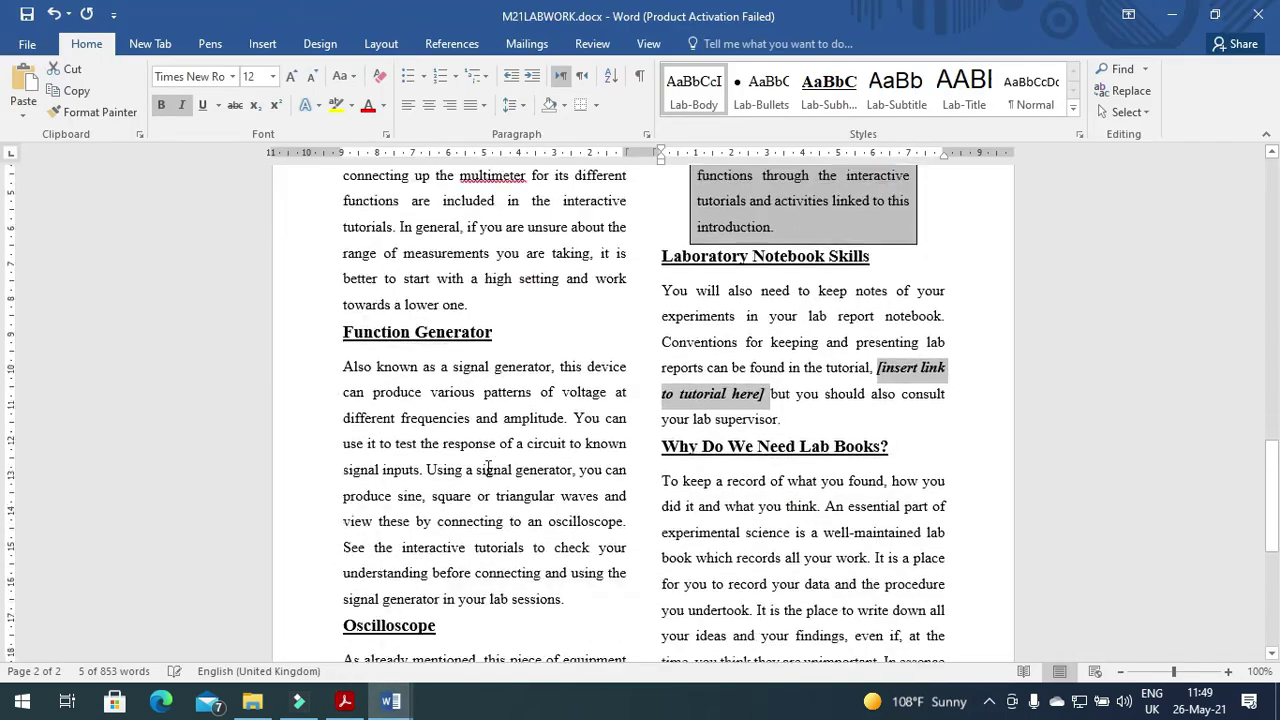
key("alt+Tab")
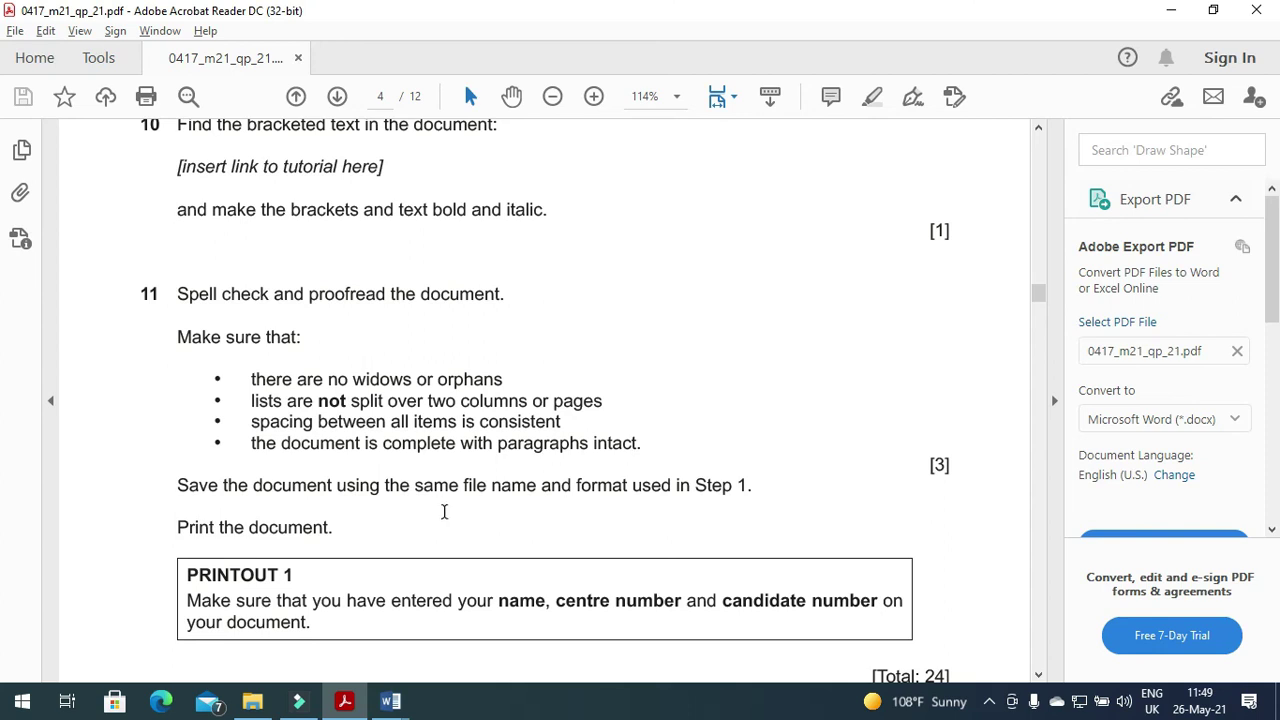
scroll(444, 511, "down", 1)
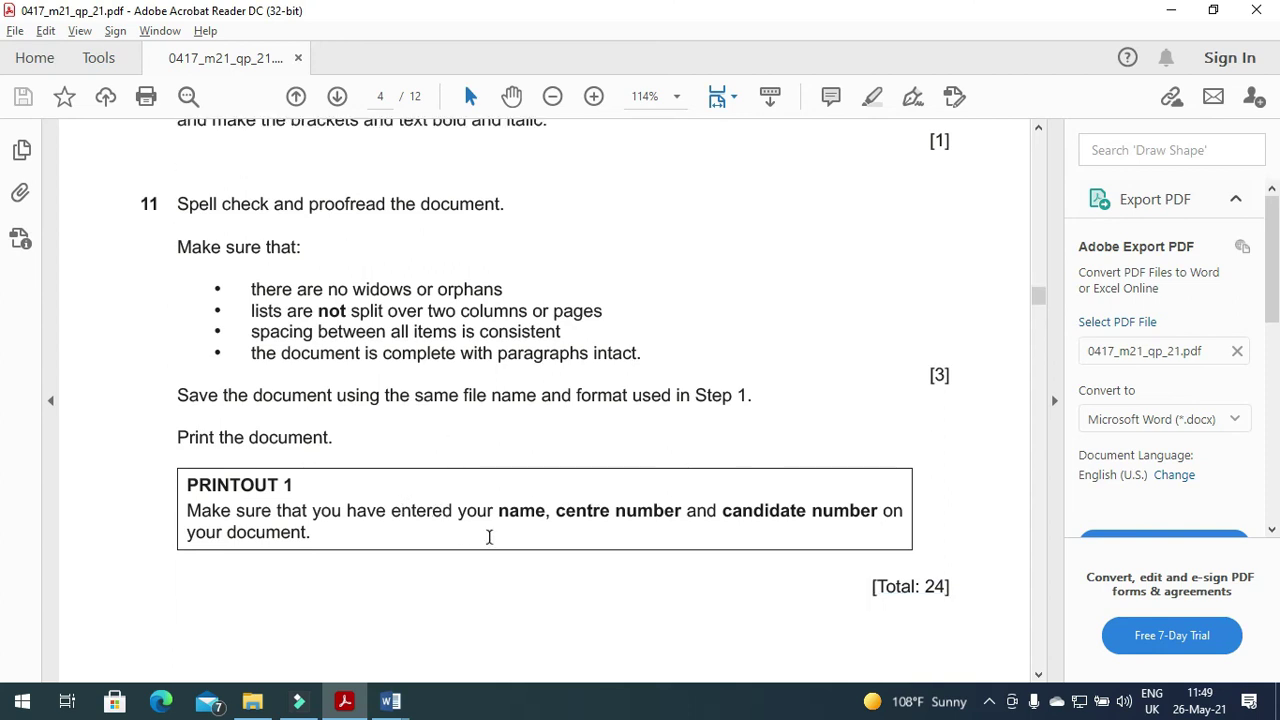
left_click(390, 701)
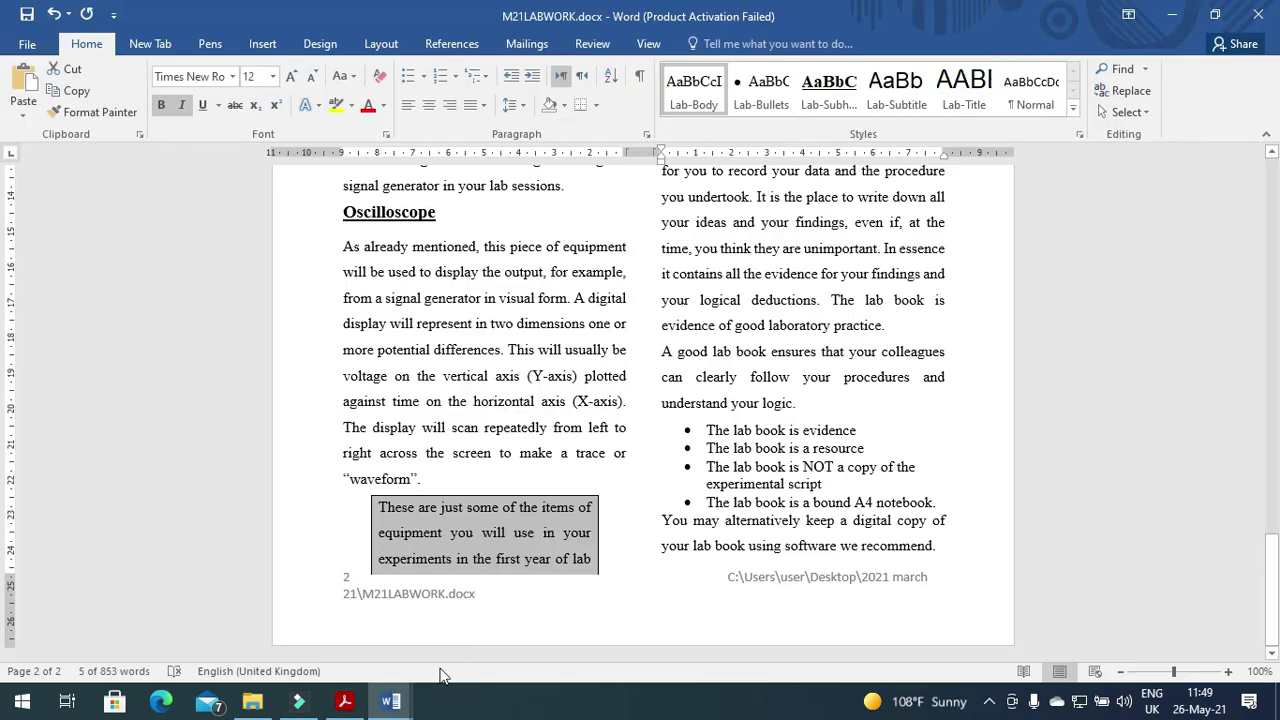
Open File > Print to preview both two-column pages of M21LABWORK.
left_click(30, 44)
left_click(48, 267)
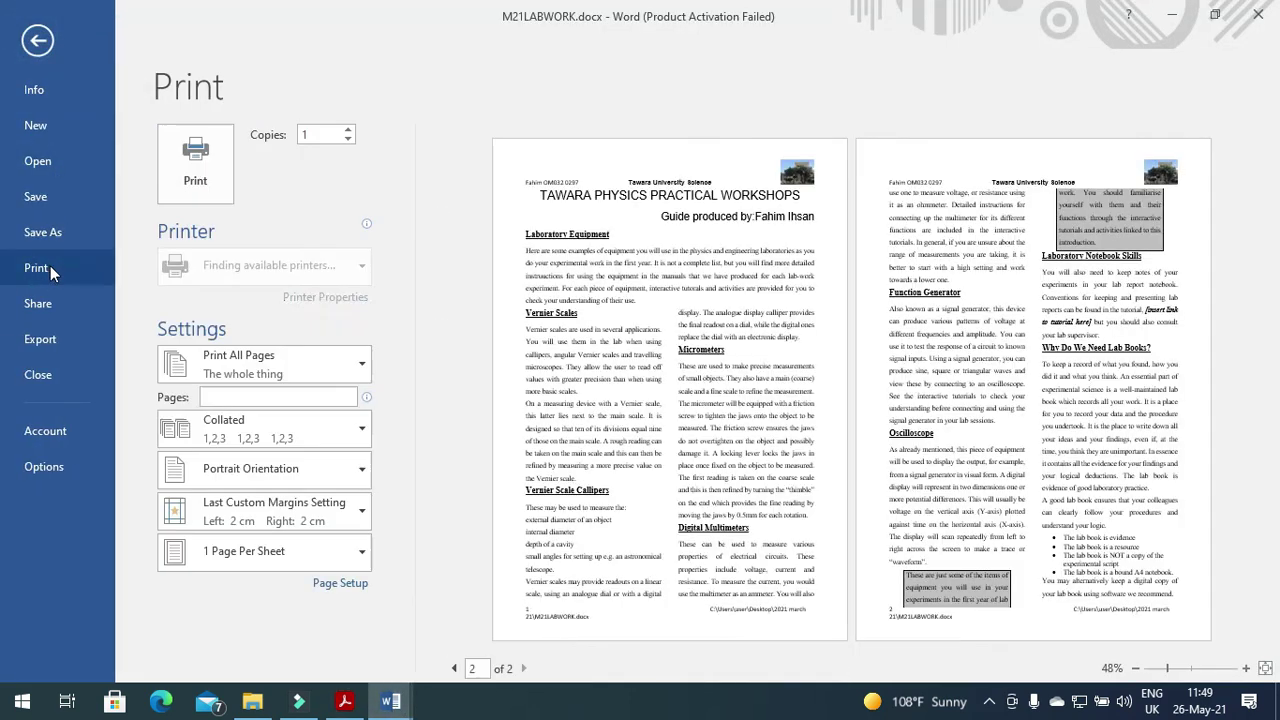